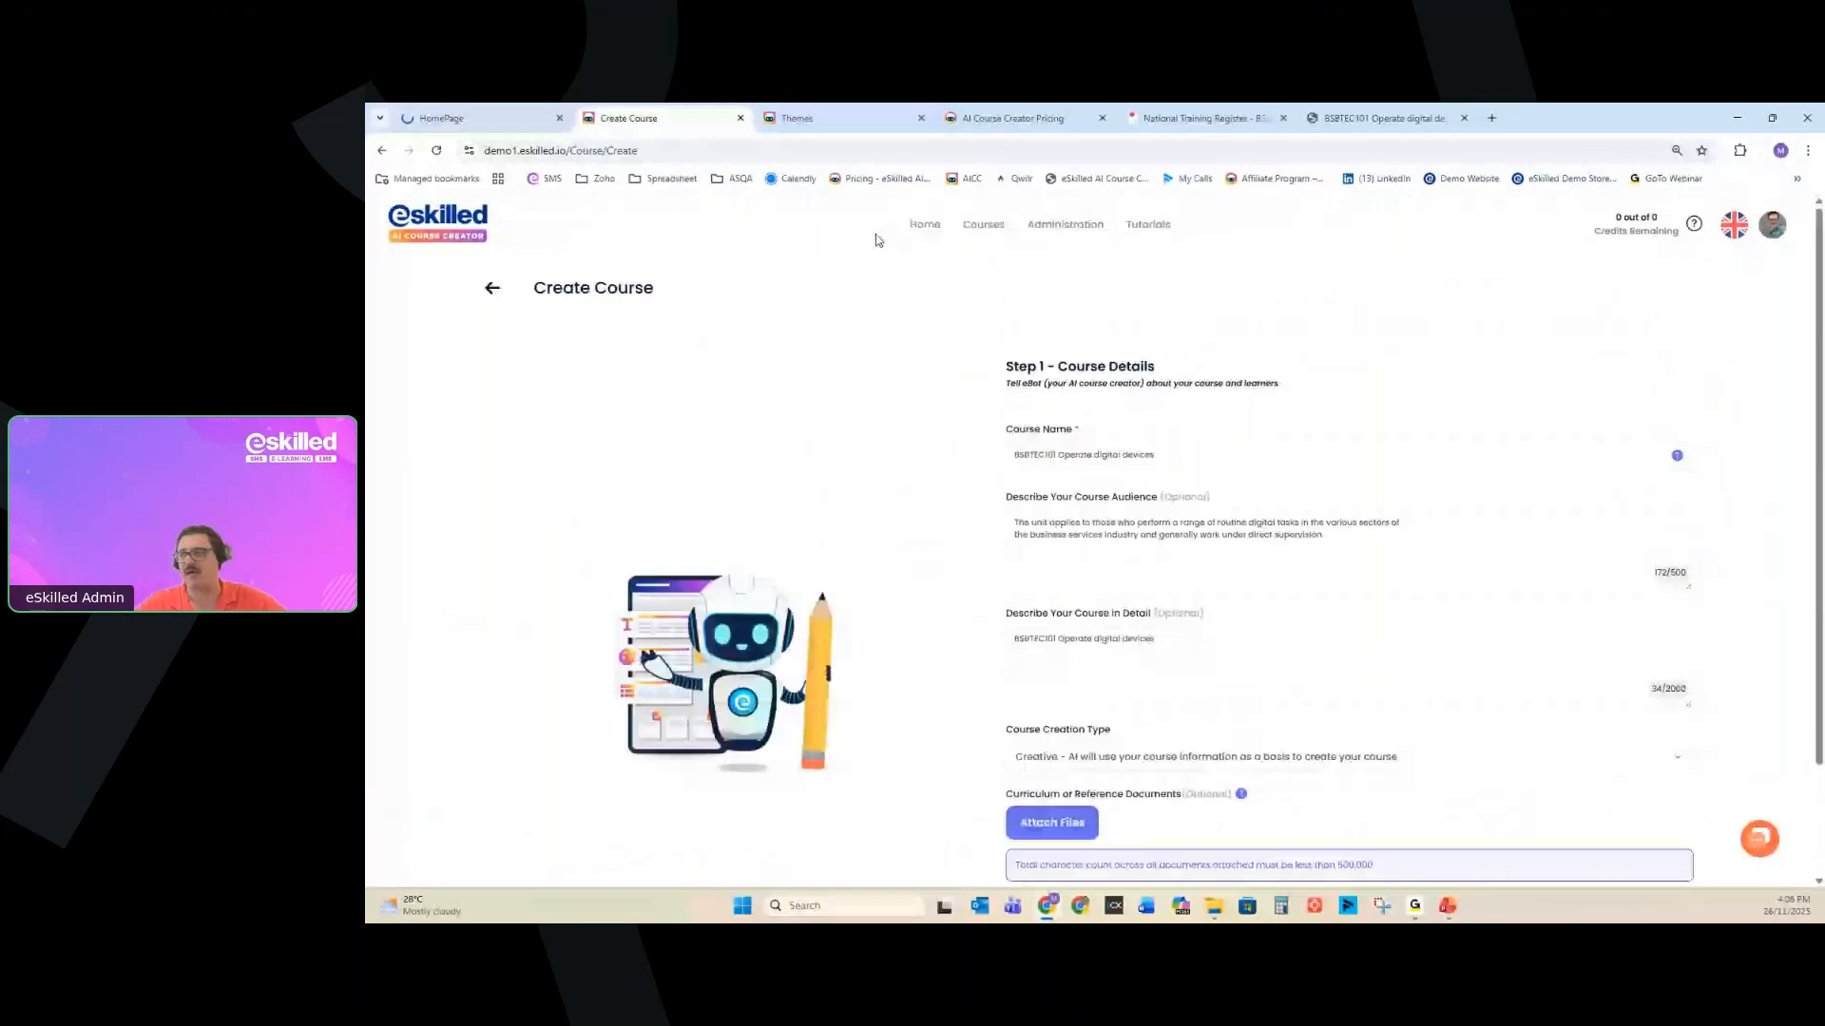
# Examine the available Course Creation Type options in the course details form, keeping the Creative type.
pyautogui.scroll(-1, 1045, 570)
pyautogui.moveTo(1006, 615); pyautogui.dragTo(1121, 614)
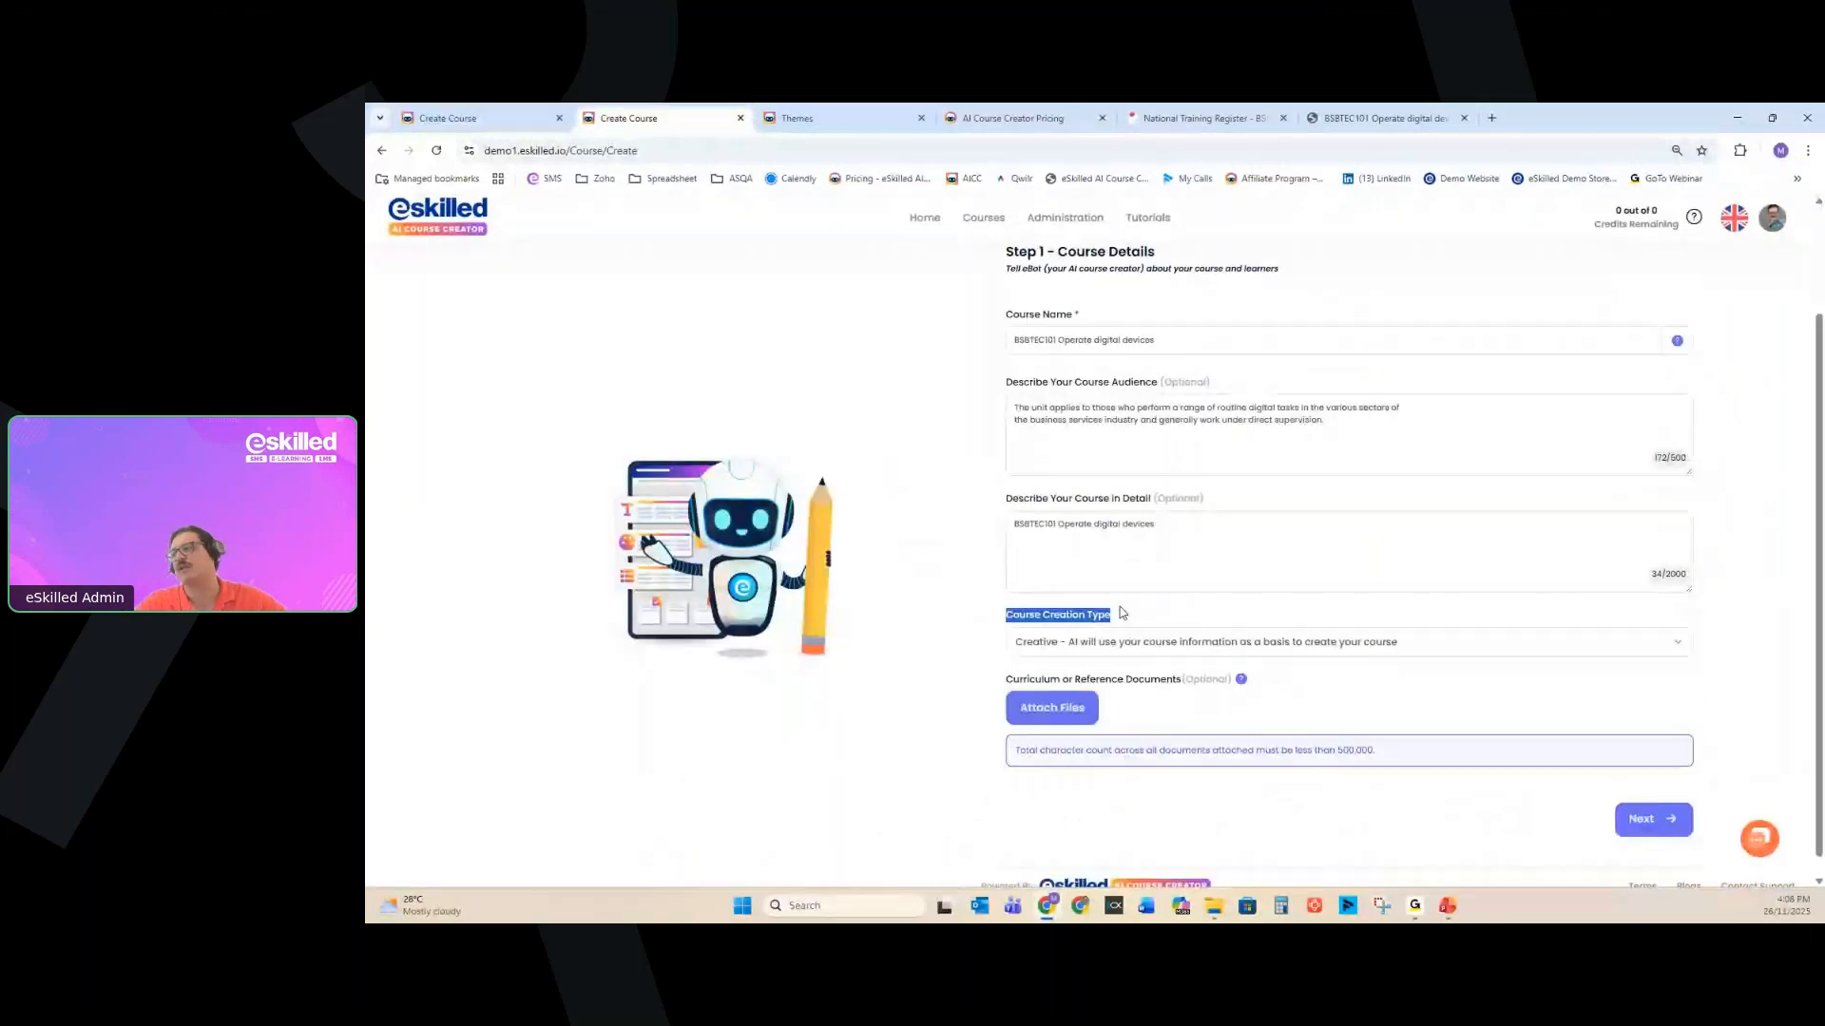
pyautogui.click(1109, 645)
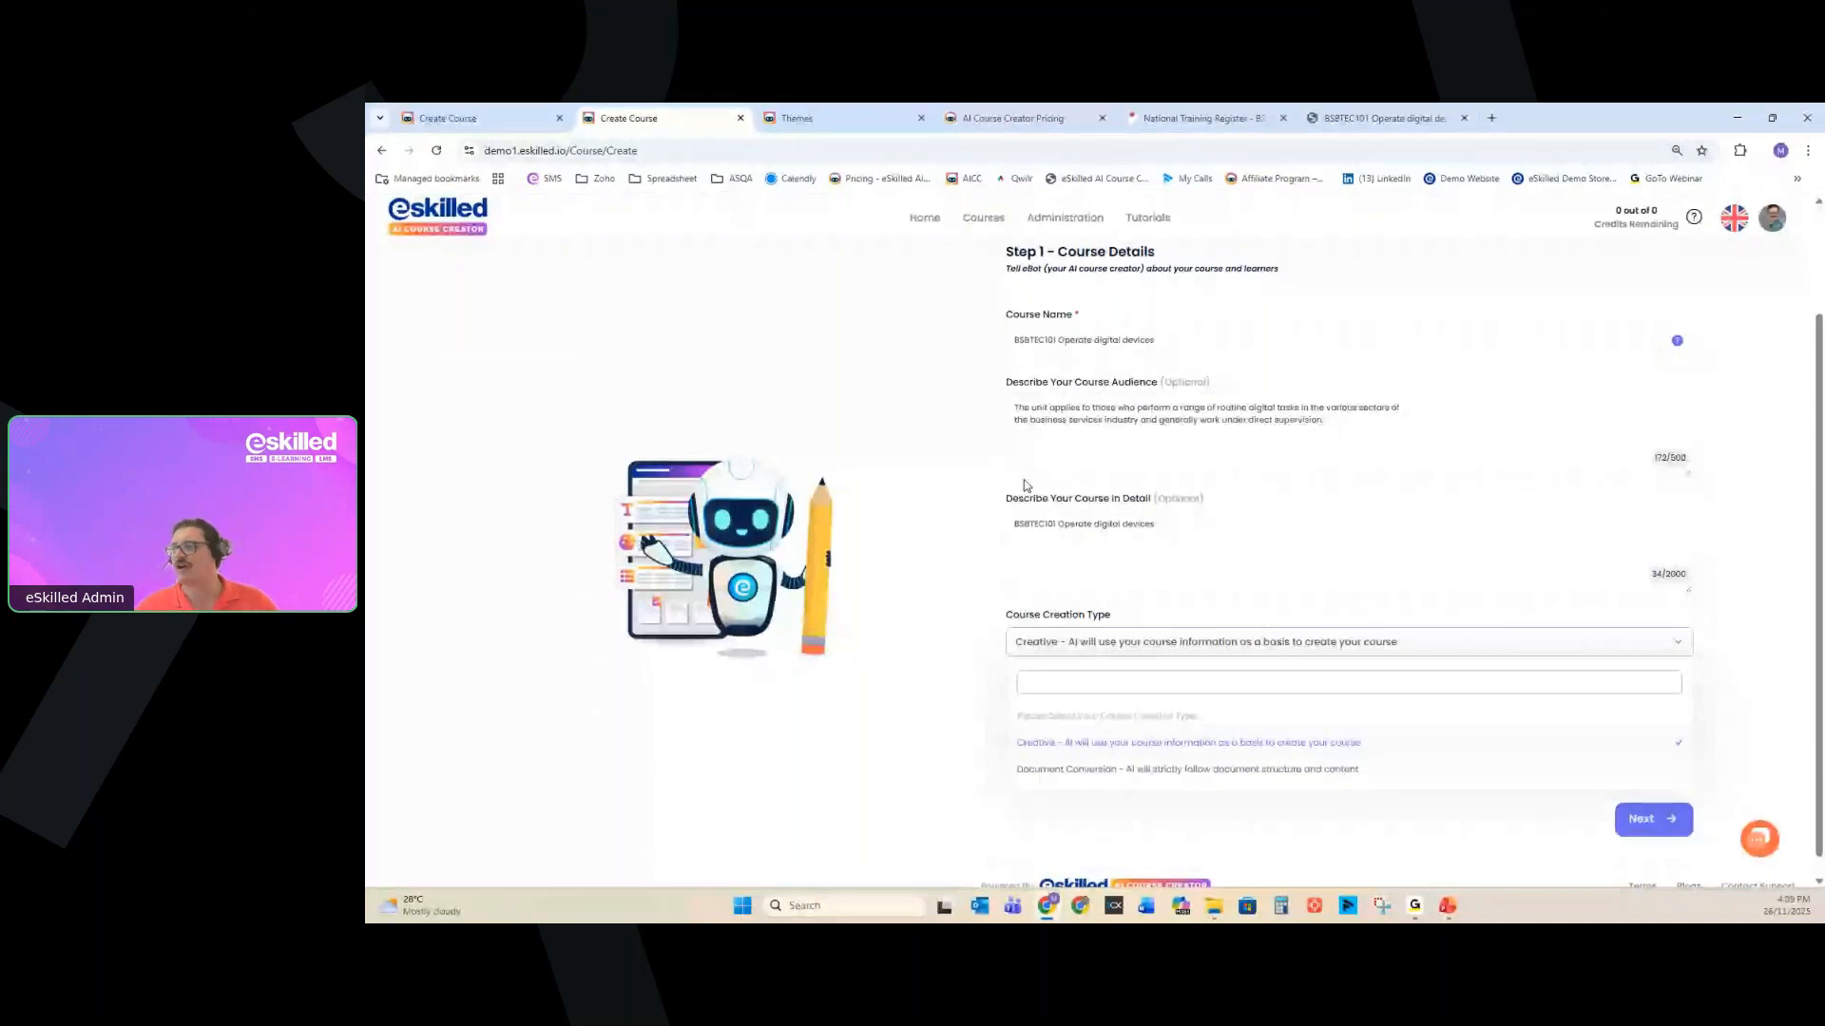
pyautogui.click(973, 481)
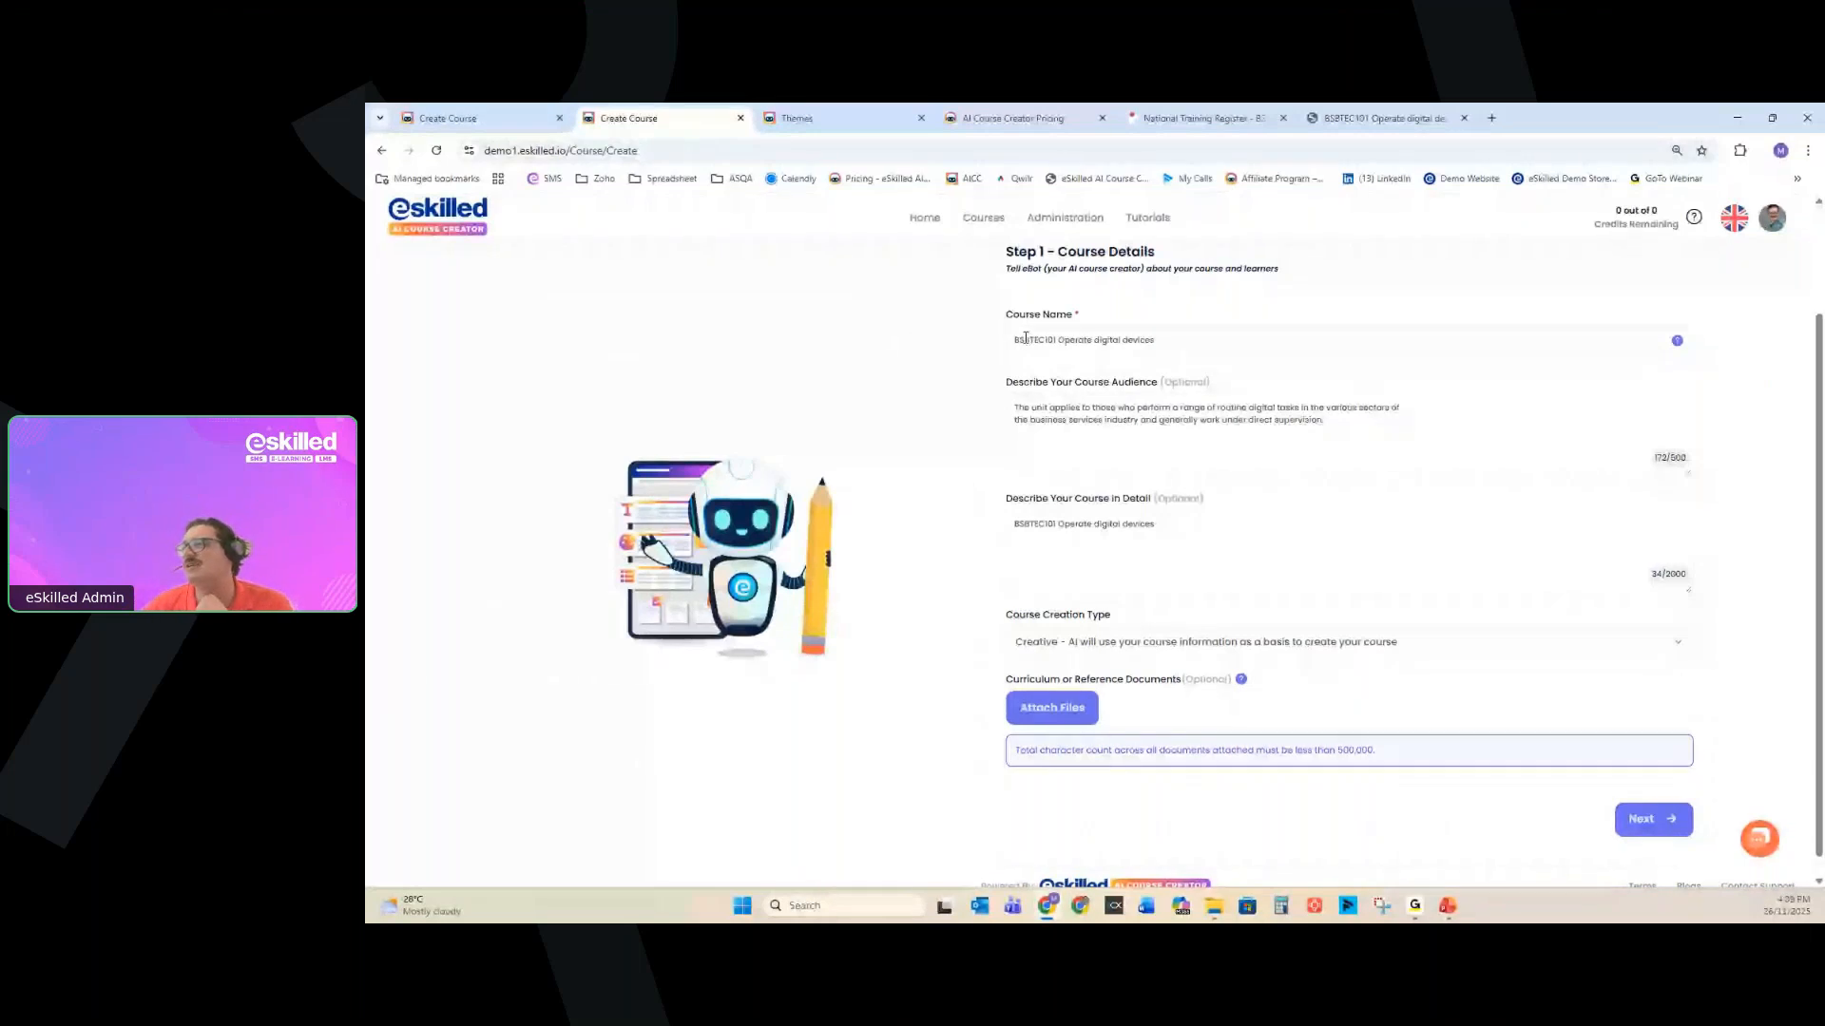
# Review the BSBTEC101 unit's accredited courses and skill sets on the National Training Register, and check the unit's PDF against the course form.
pyautogui.click(1203, 118)
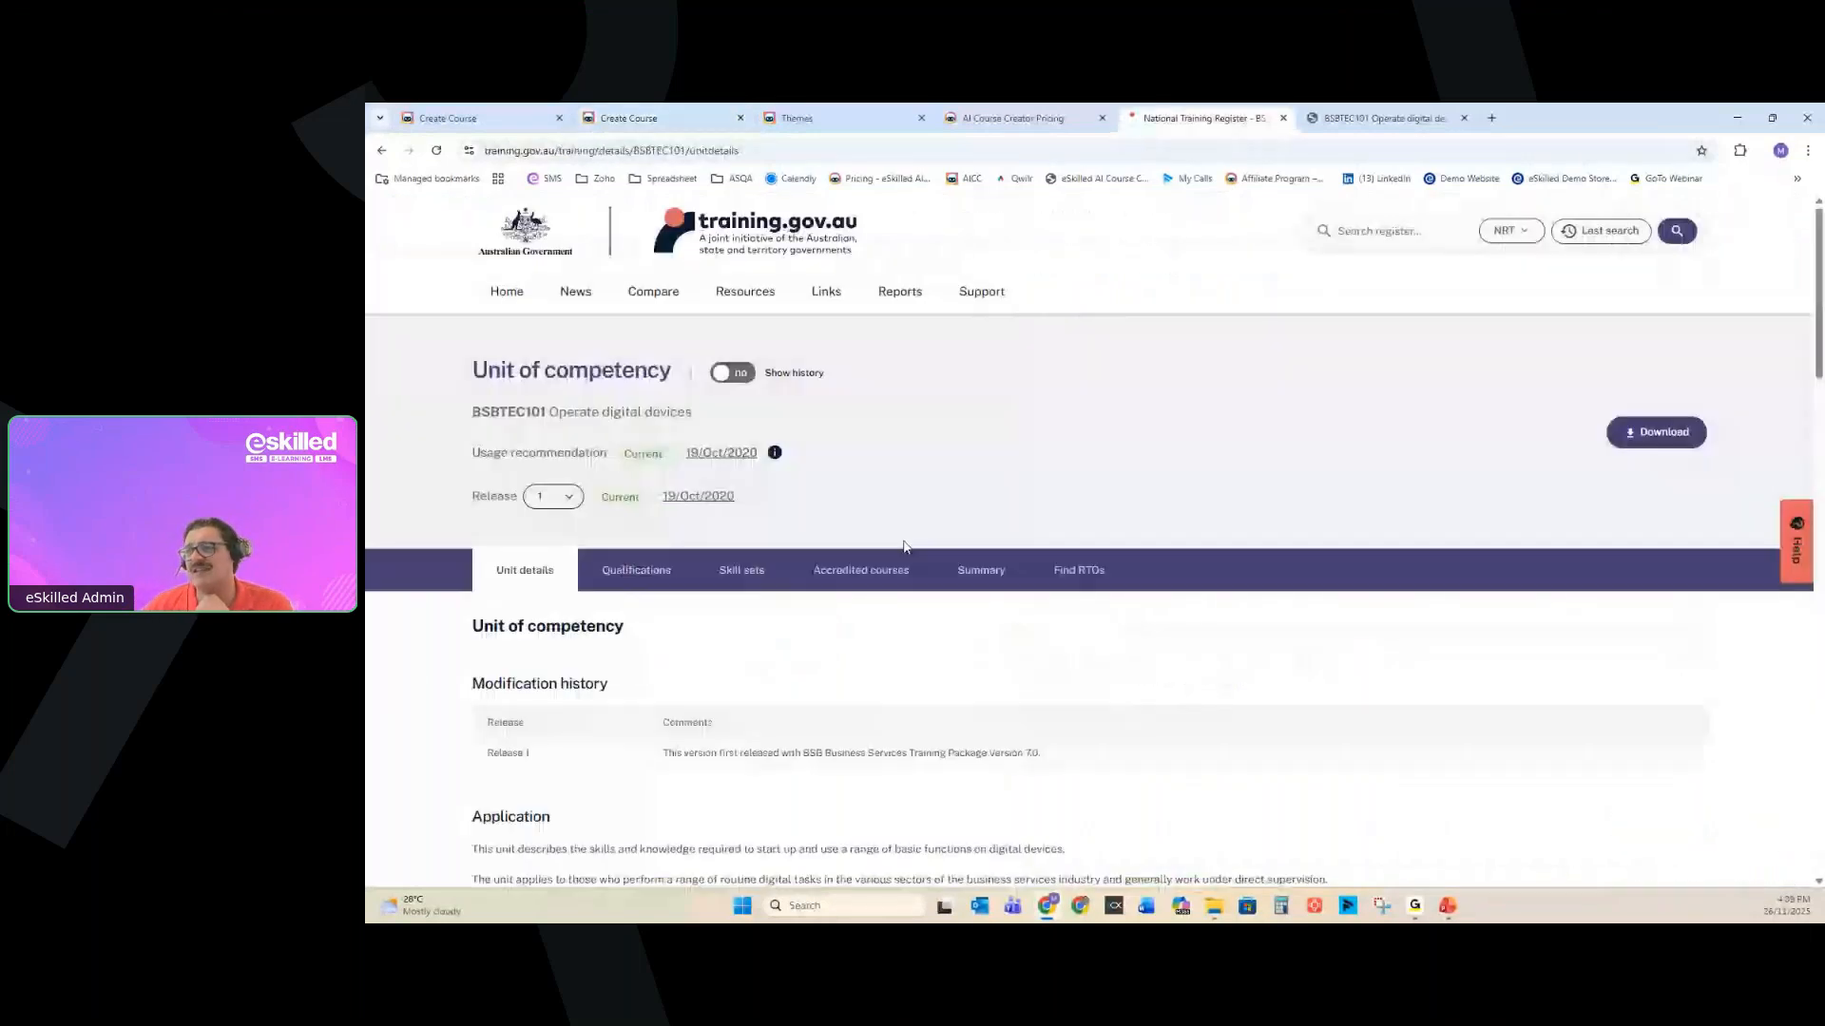
pyautogui.scroll(-3, 762, 380)
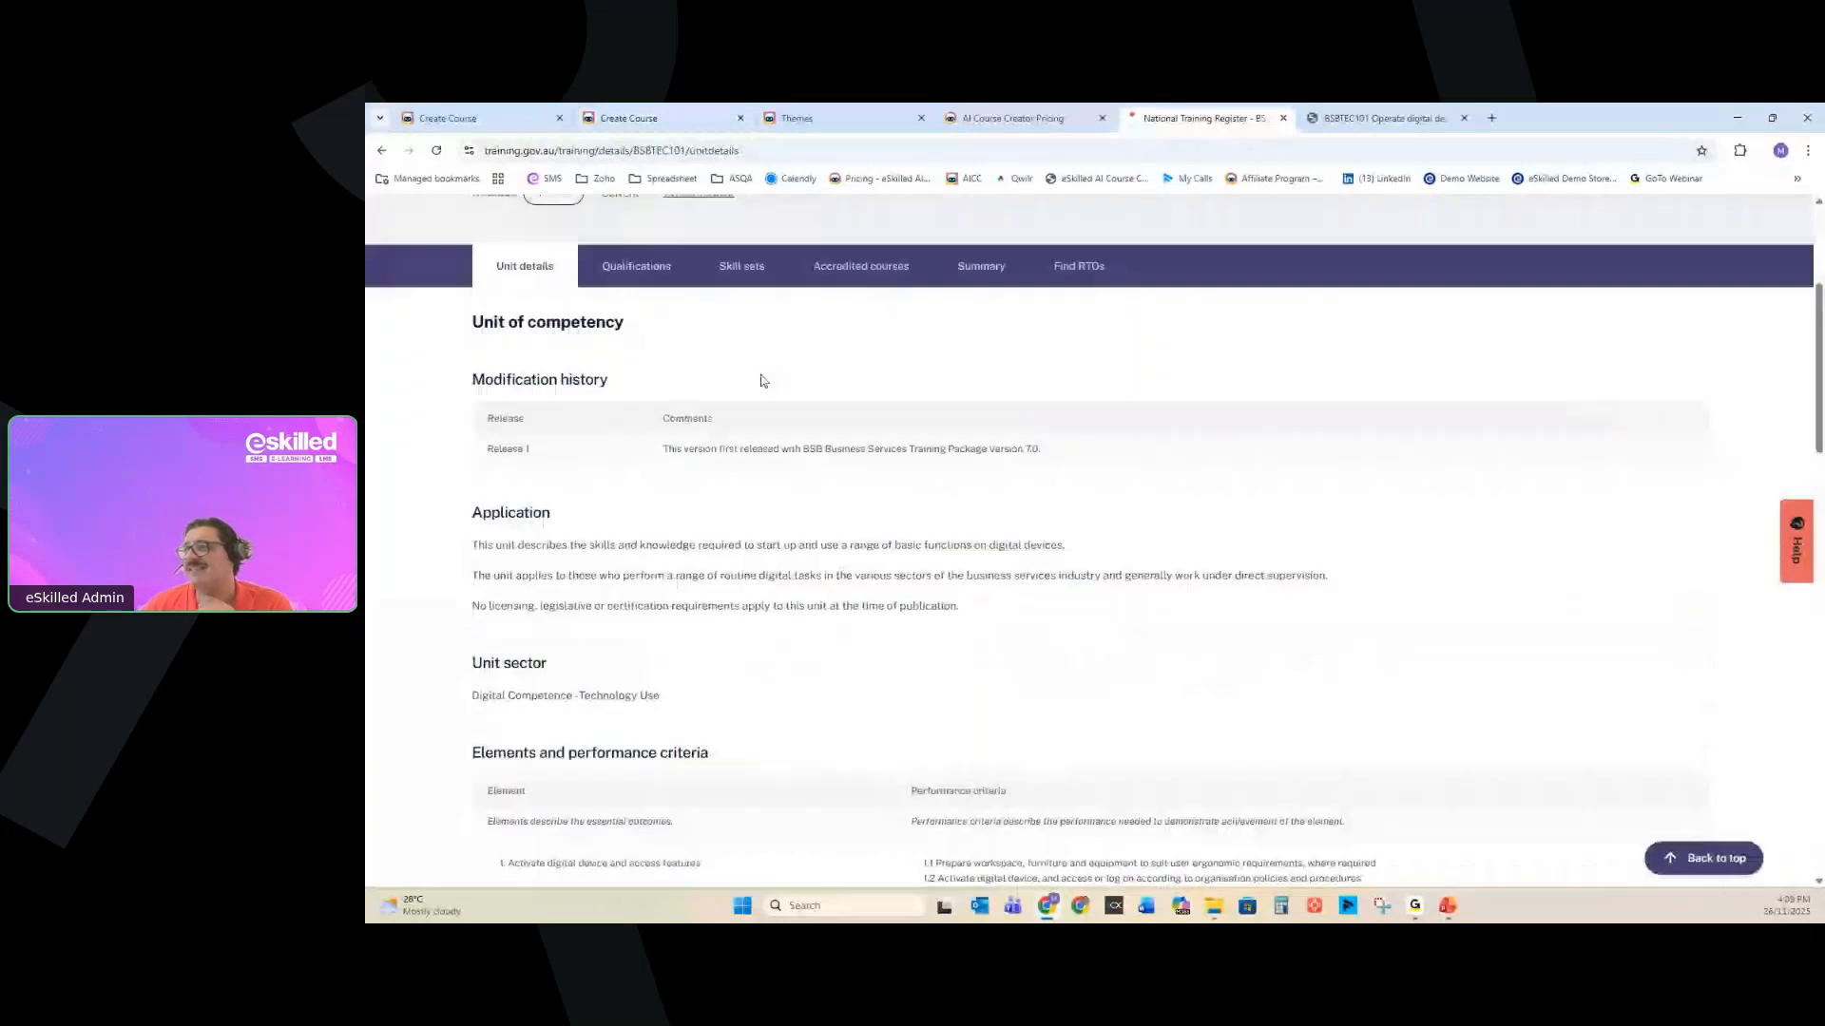
pyautogui.click(870, 267)
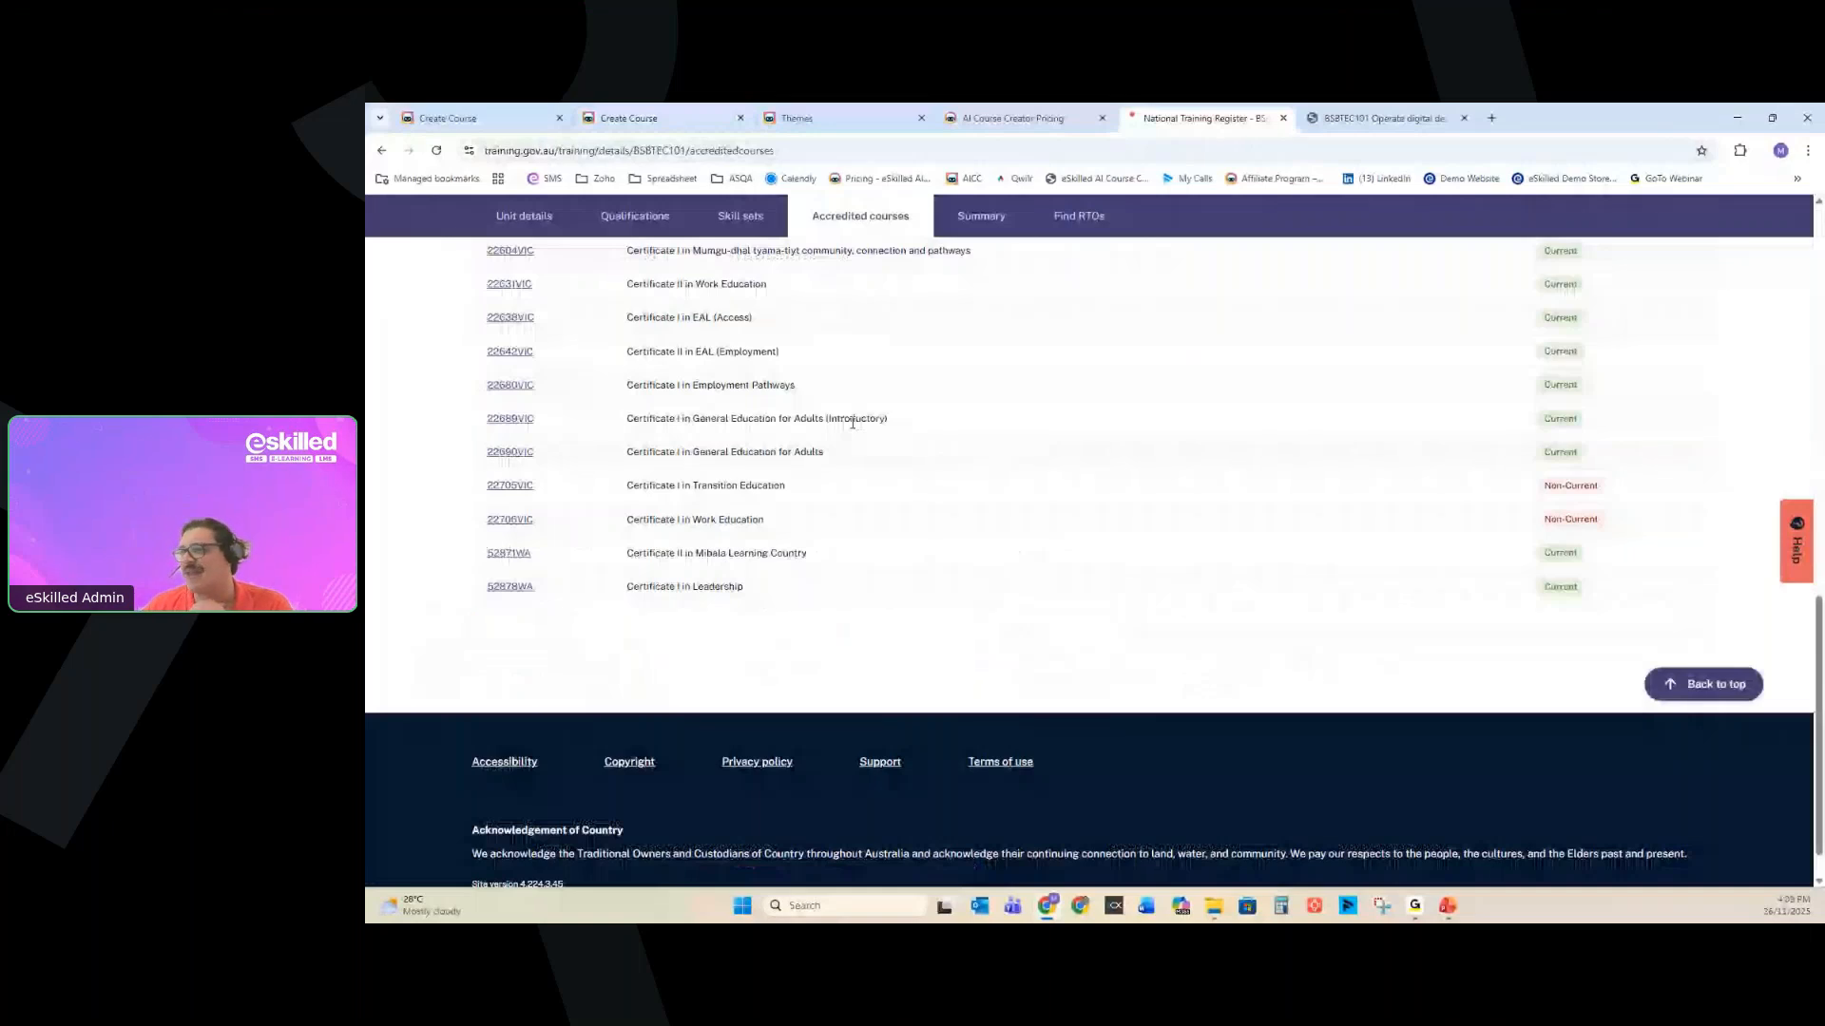
pyautogui.click(741, 217)
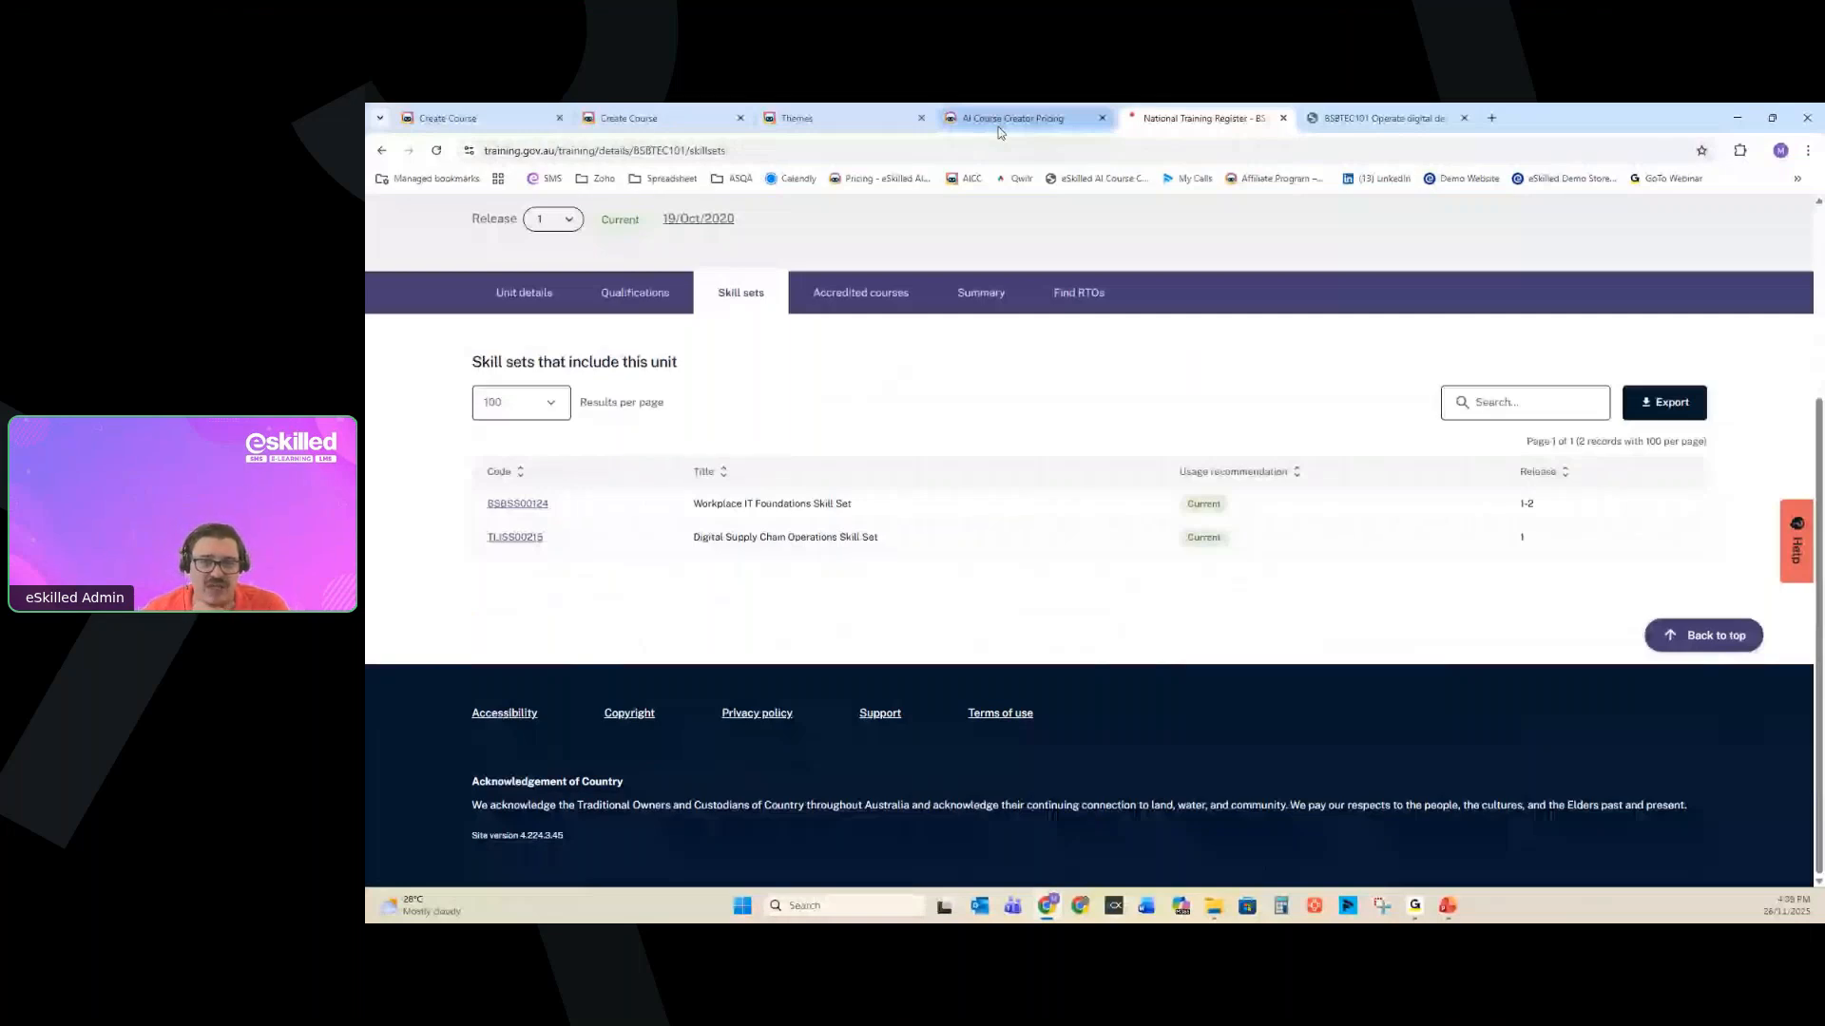
pyautogui.click(640, 122)
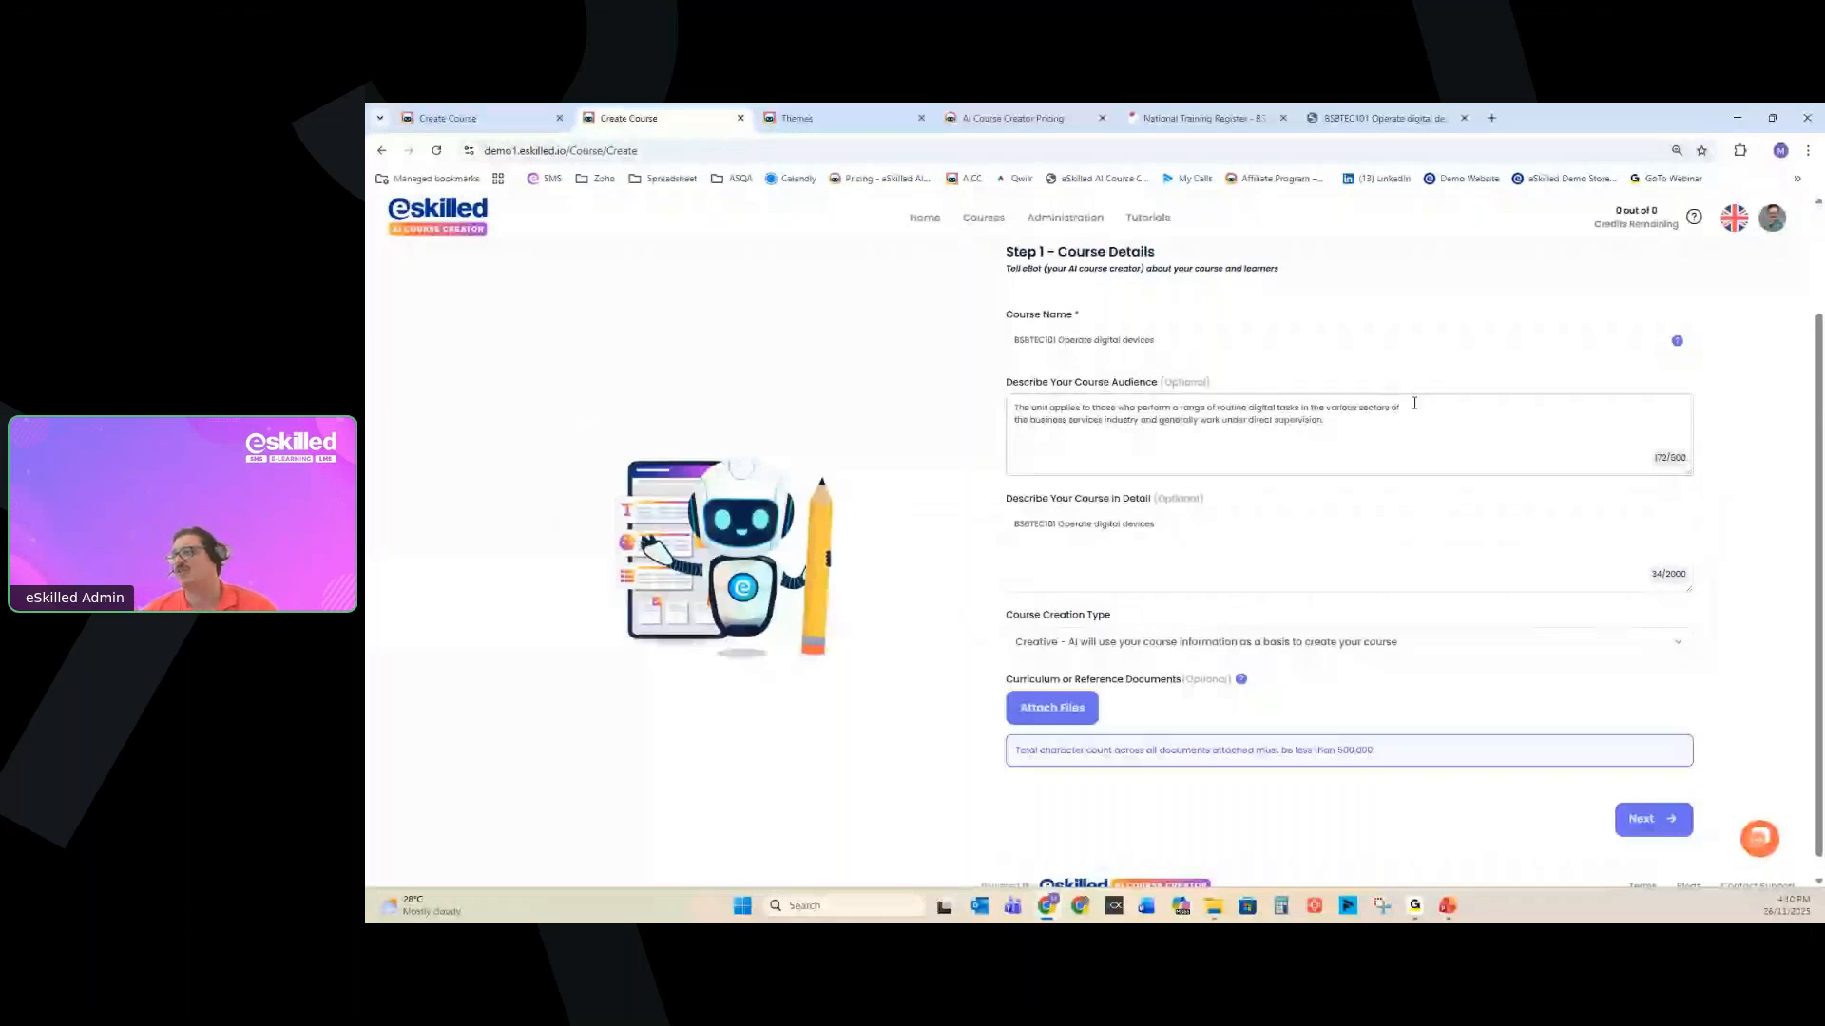
pyautogui.click(1382, 118)
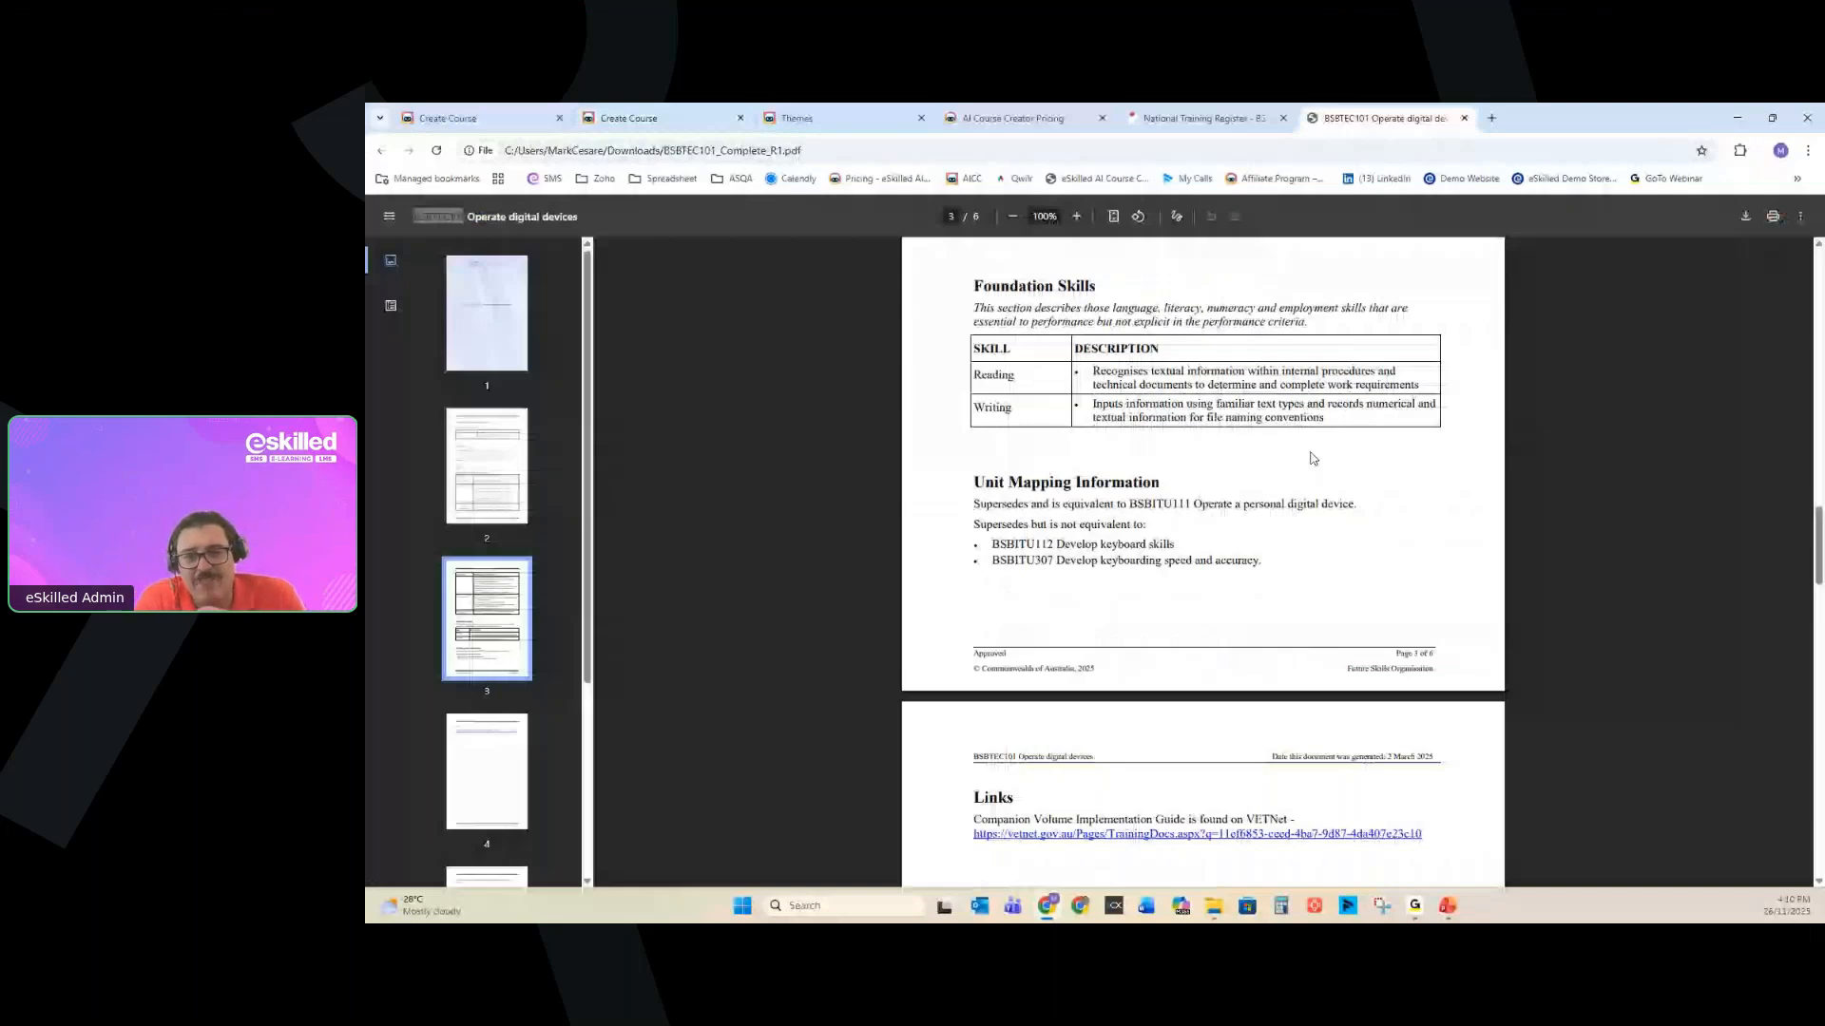
pyautogui.click(628, 119)
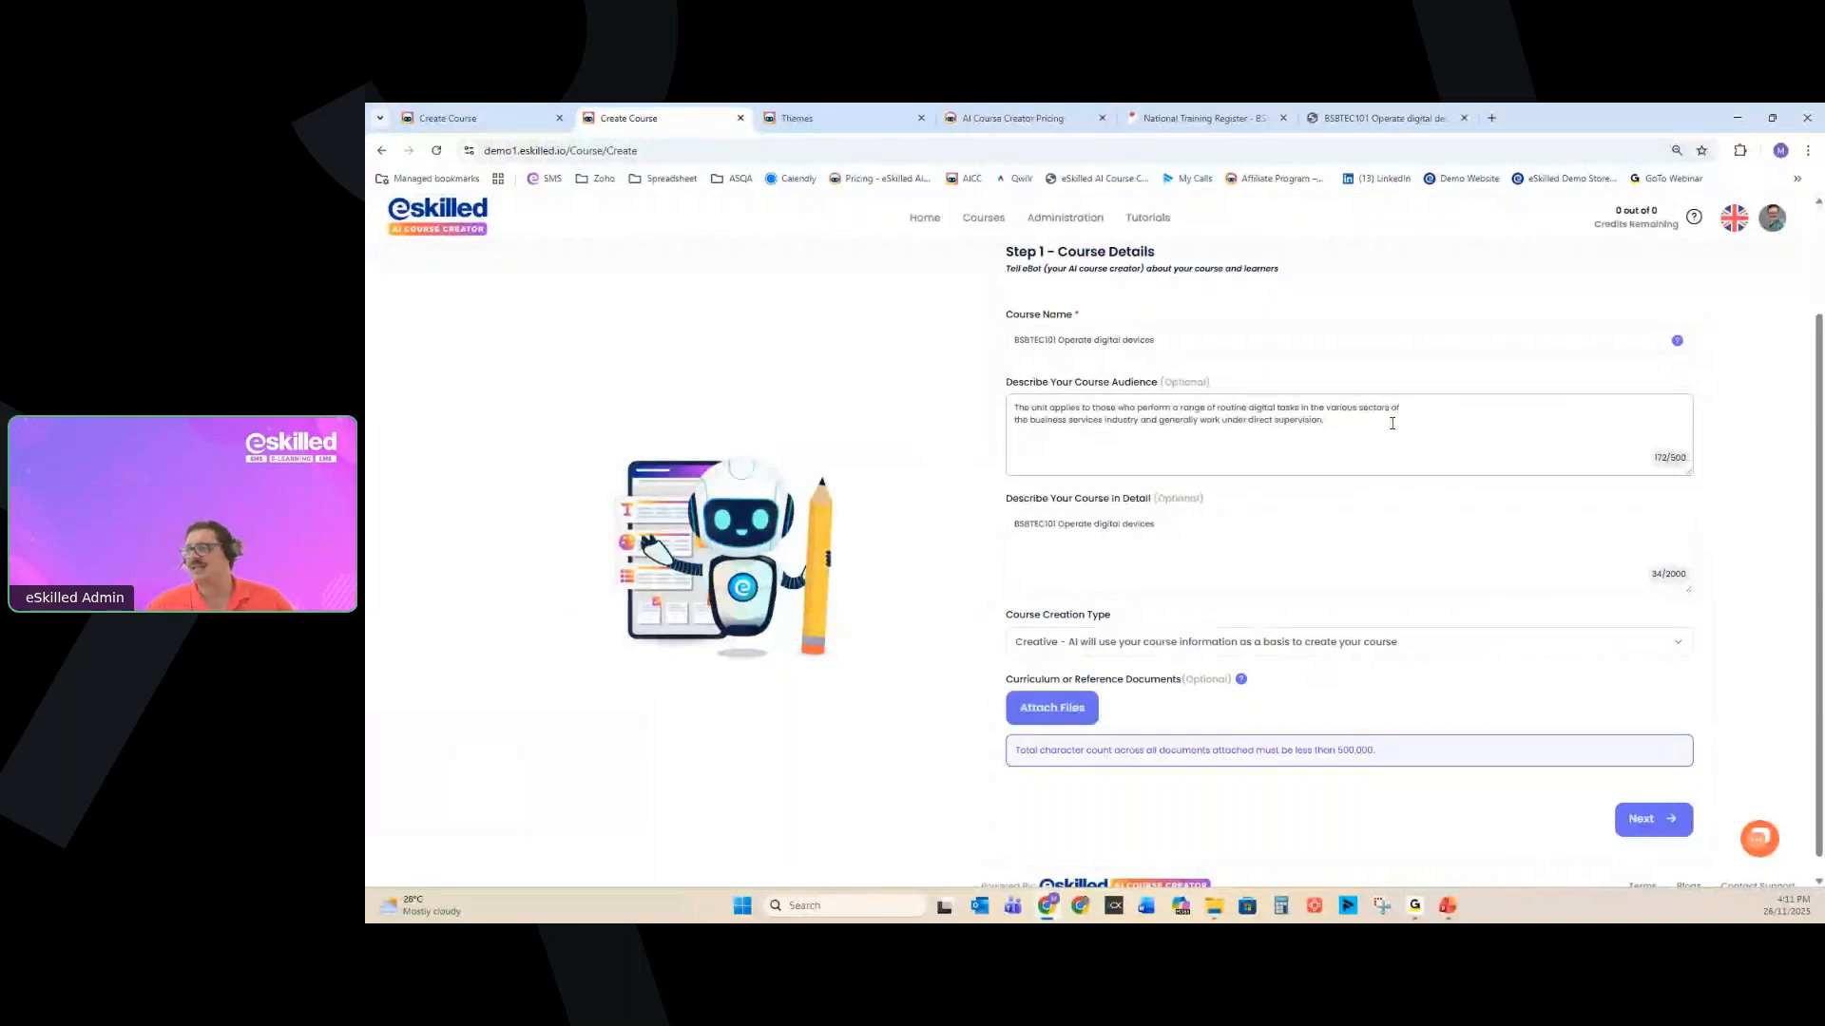
# Extend the detailed course description with "as part of a BSBSS00124 - Workplace IT Foundations Skill Set", copying the skill set's code and title from the register.
pyautogui.click(1224, 532)
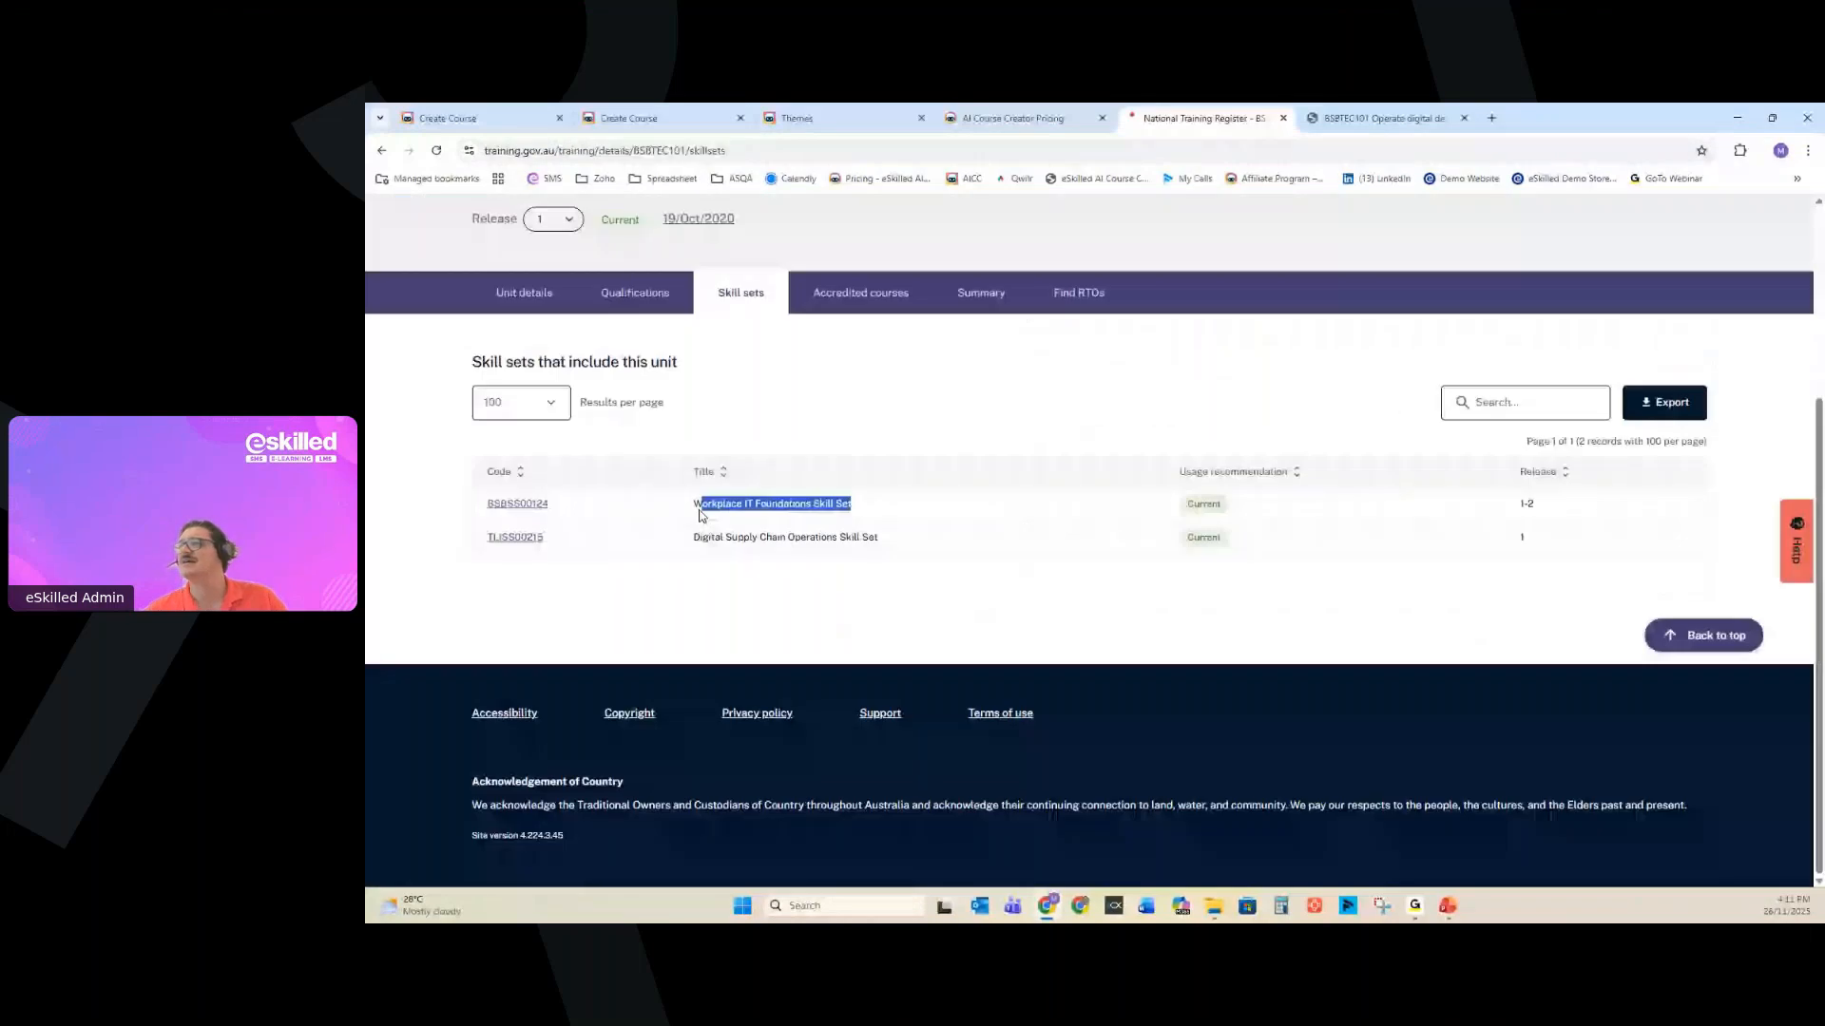
pyautogui.moveTo(700, 514); pyautogui.dragTo(486, 504)
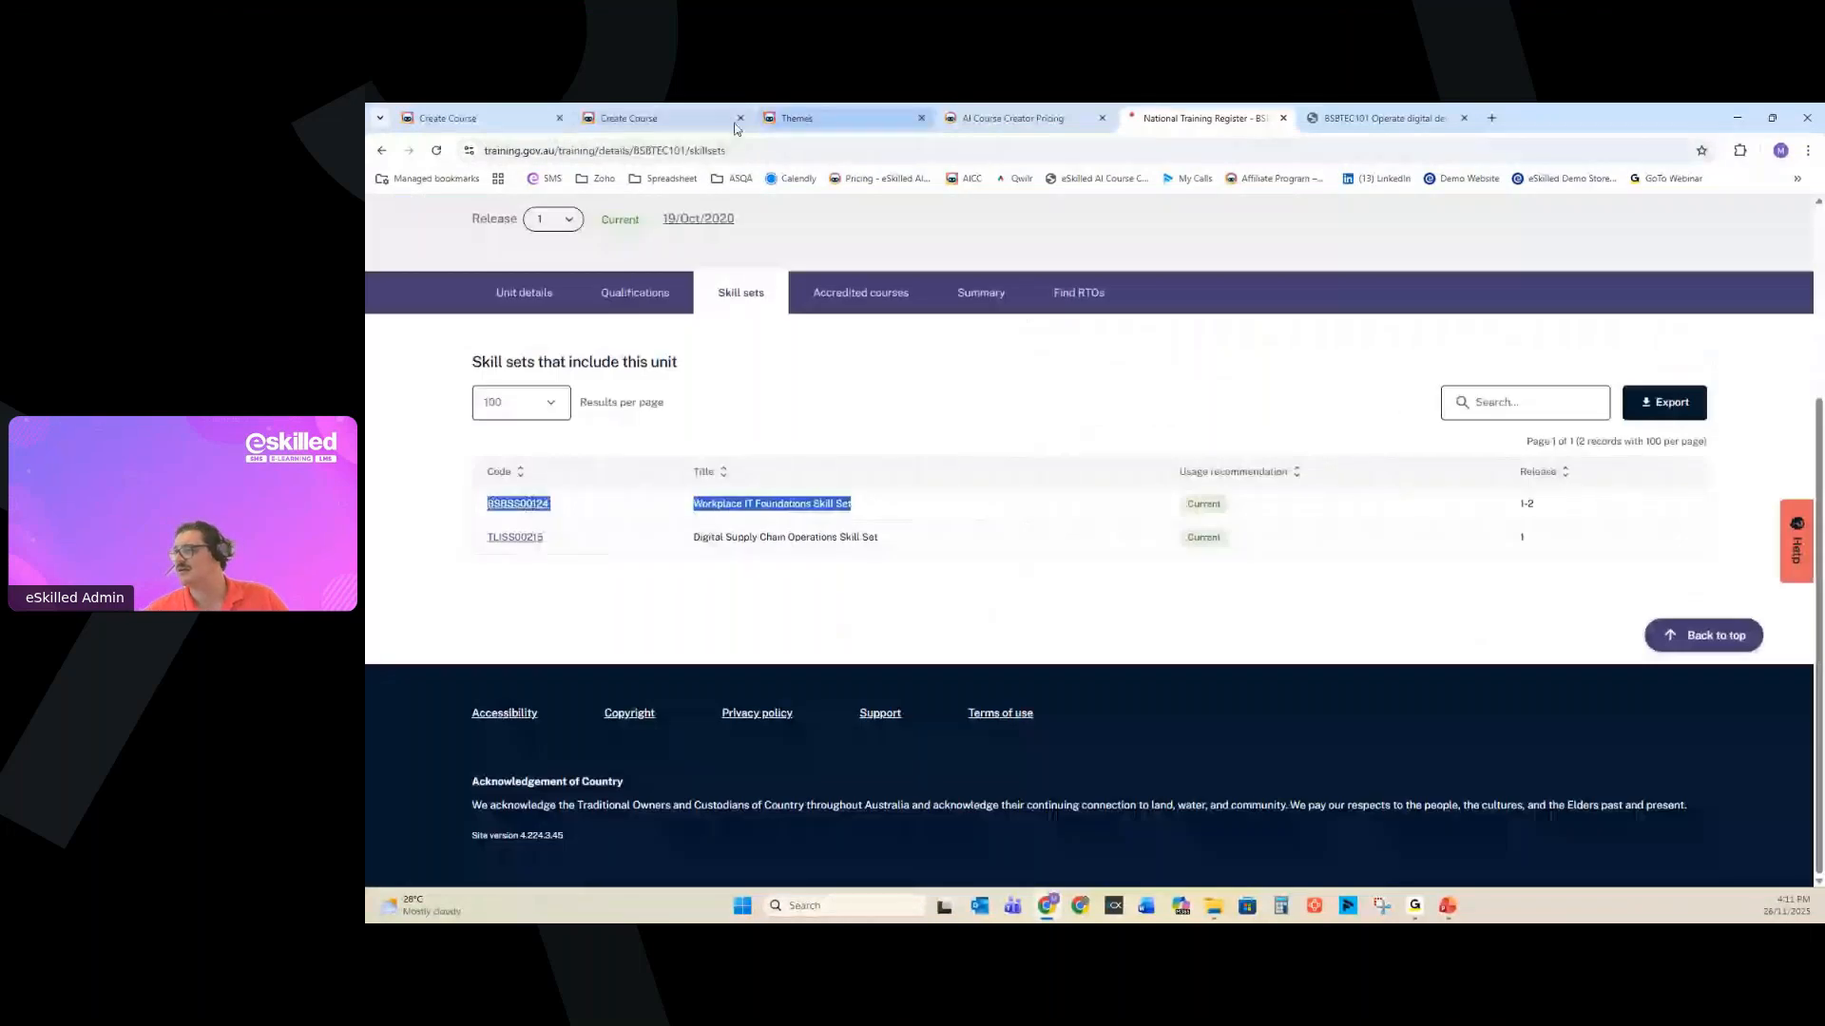
pyautogui.click(727, 119)
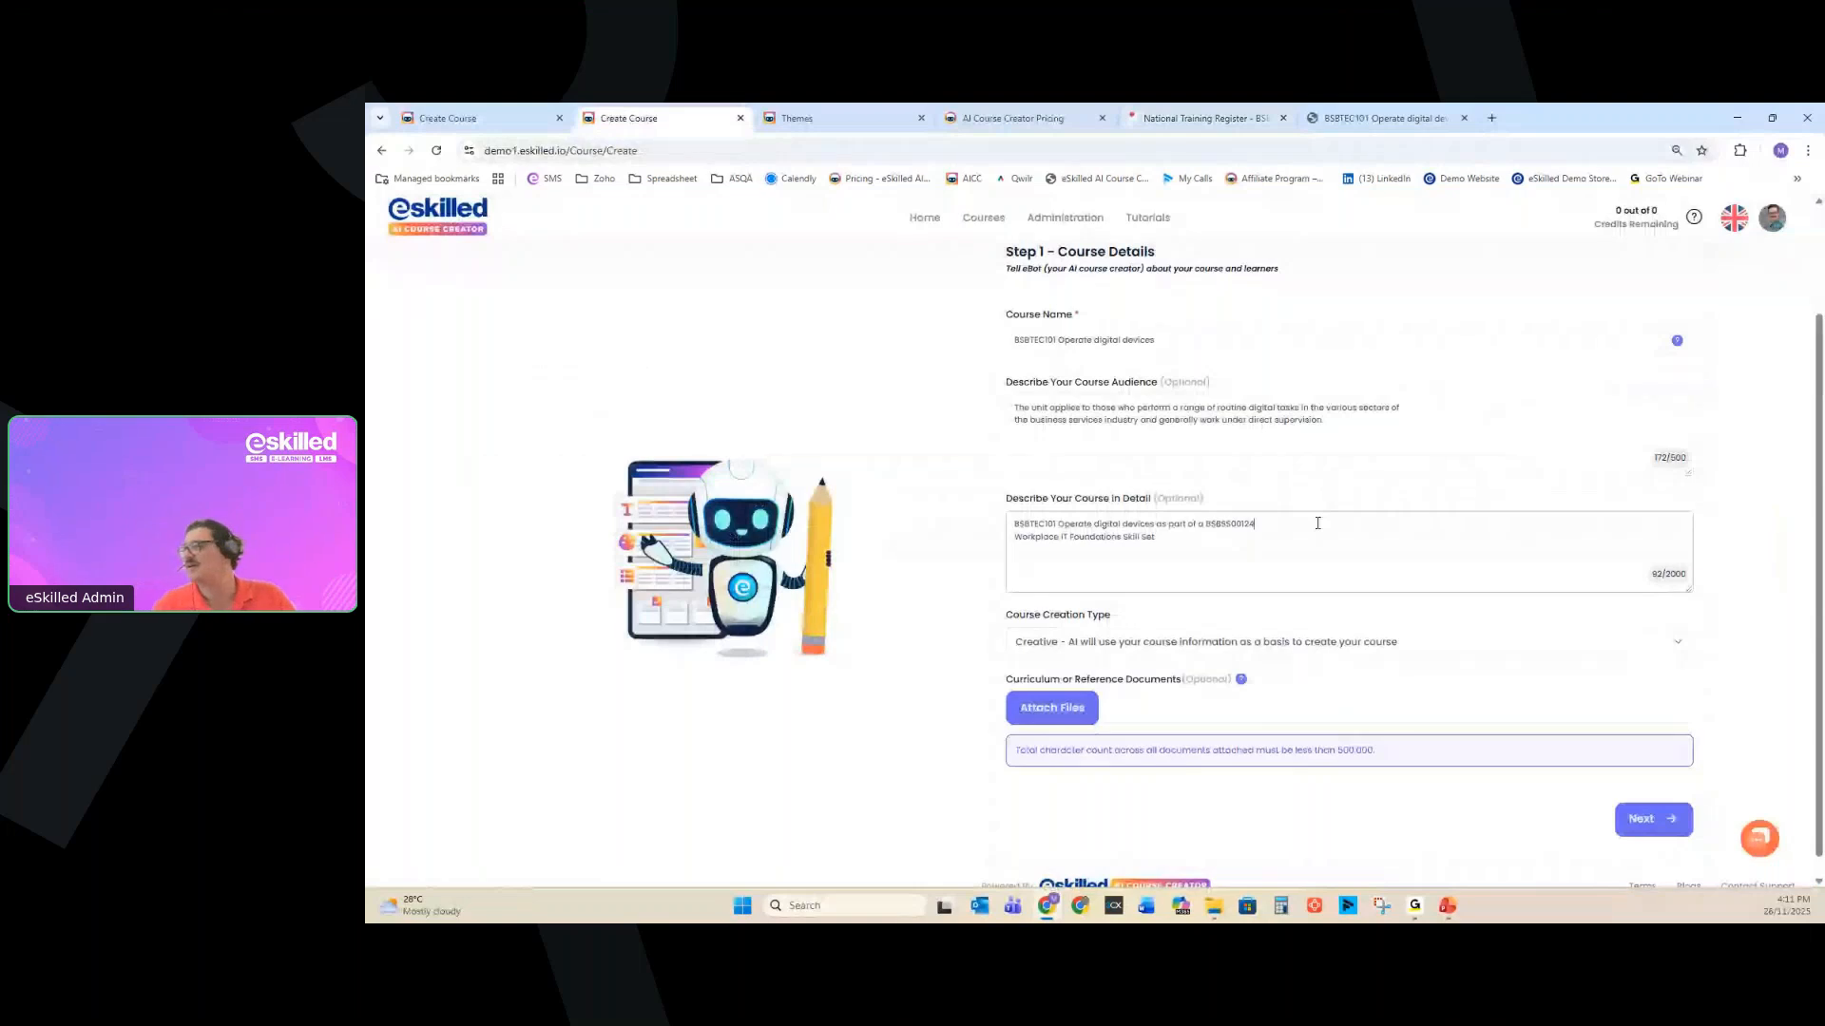
pyautogui.press('Delete')
pyautogui.write('-')
pyautogui.click(1425, 520)
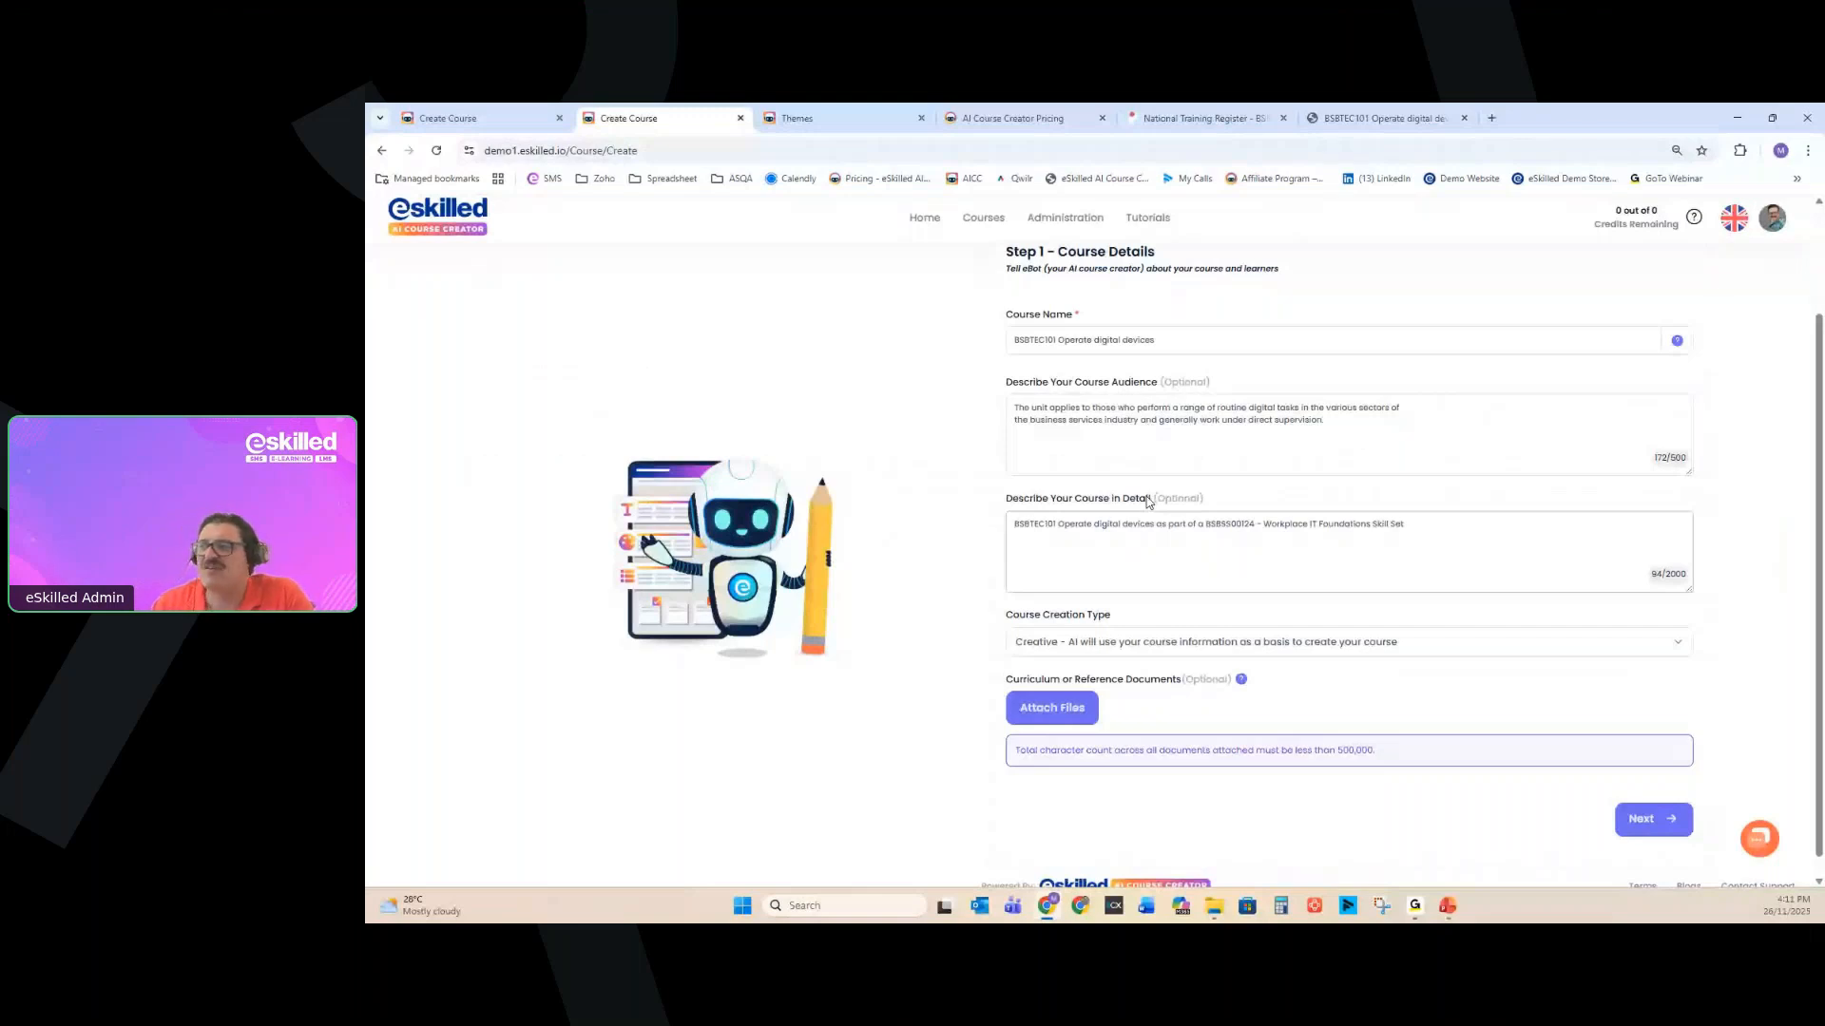
# Attach BSBTEC101_Complete_R1.pdf as a reference document with the file type Unit of Competency.
pyautogui.click(1049, 709)
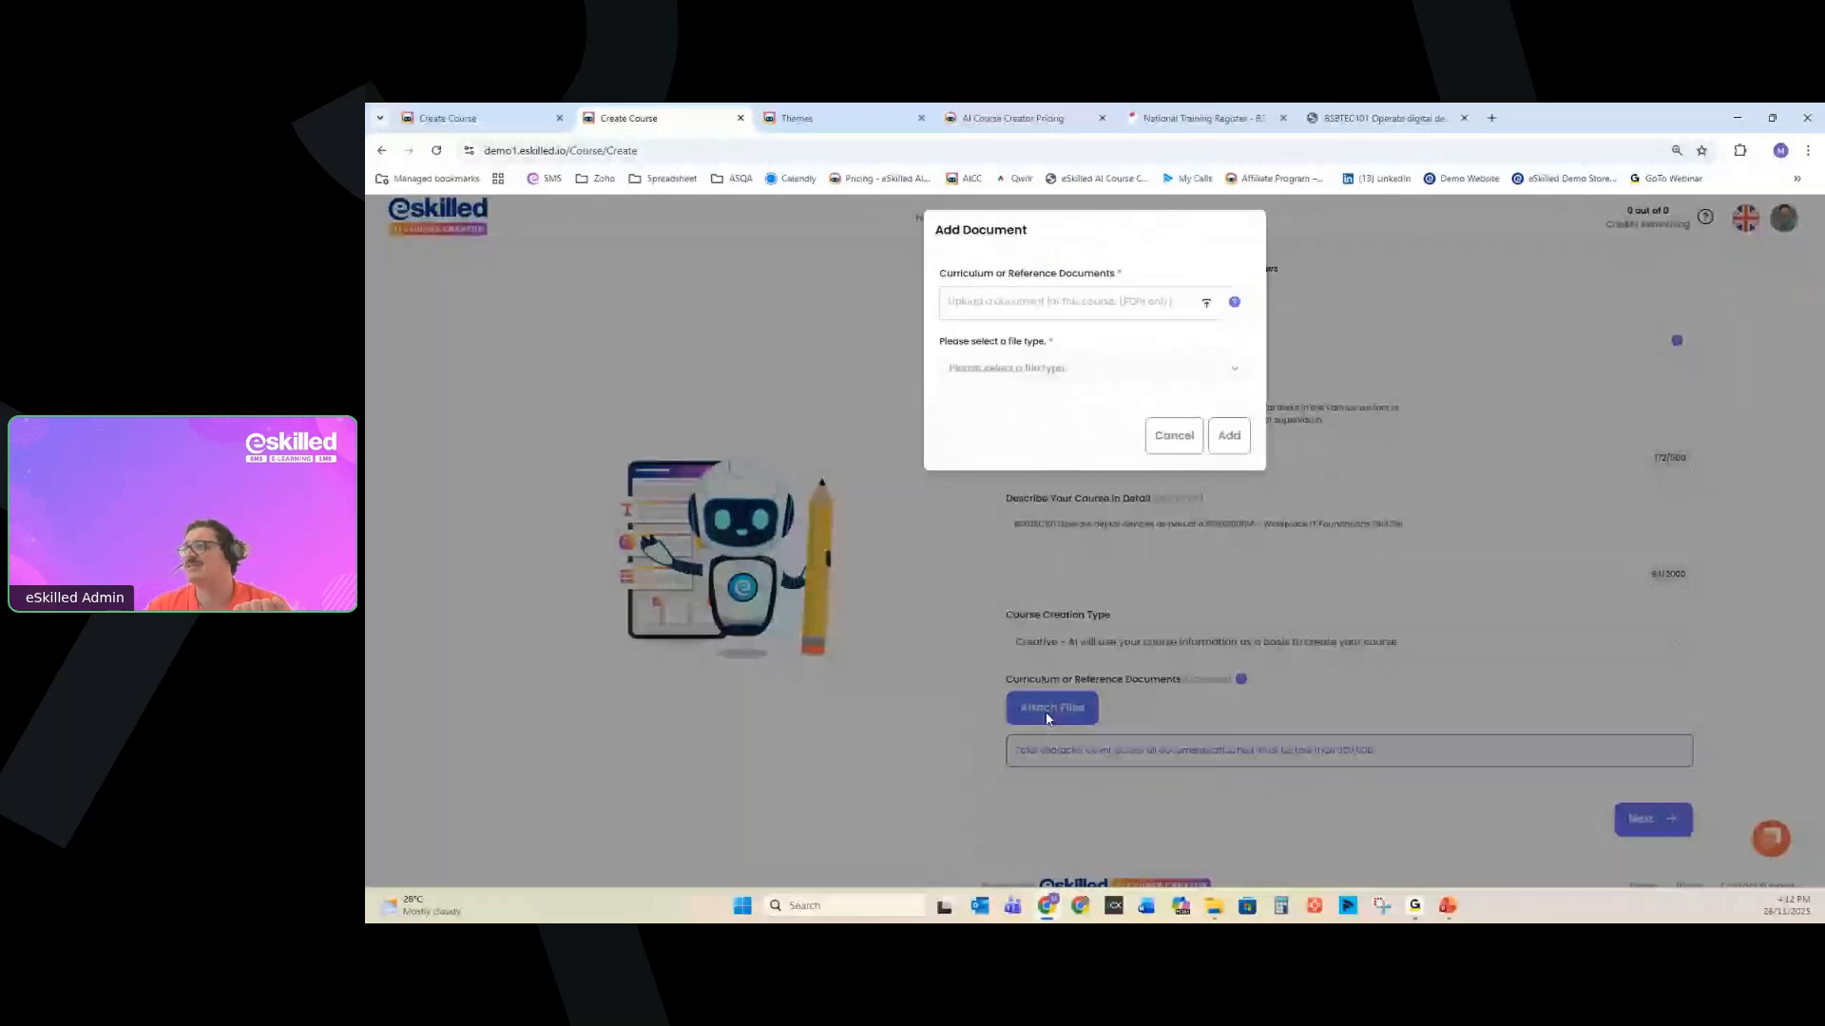
pyautogui.click(1182, 315)
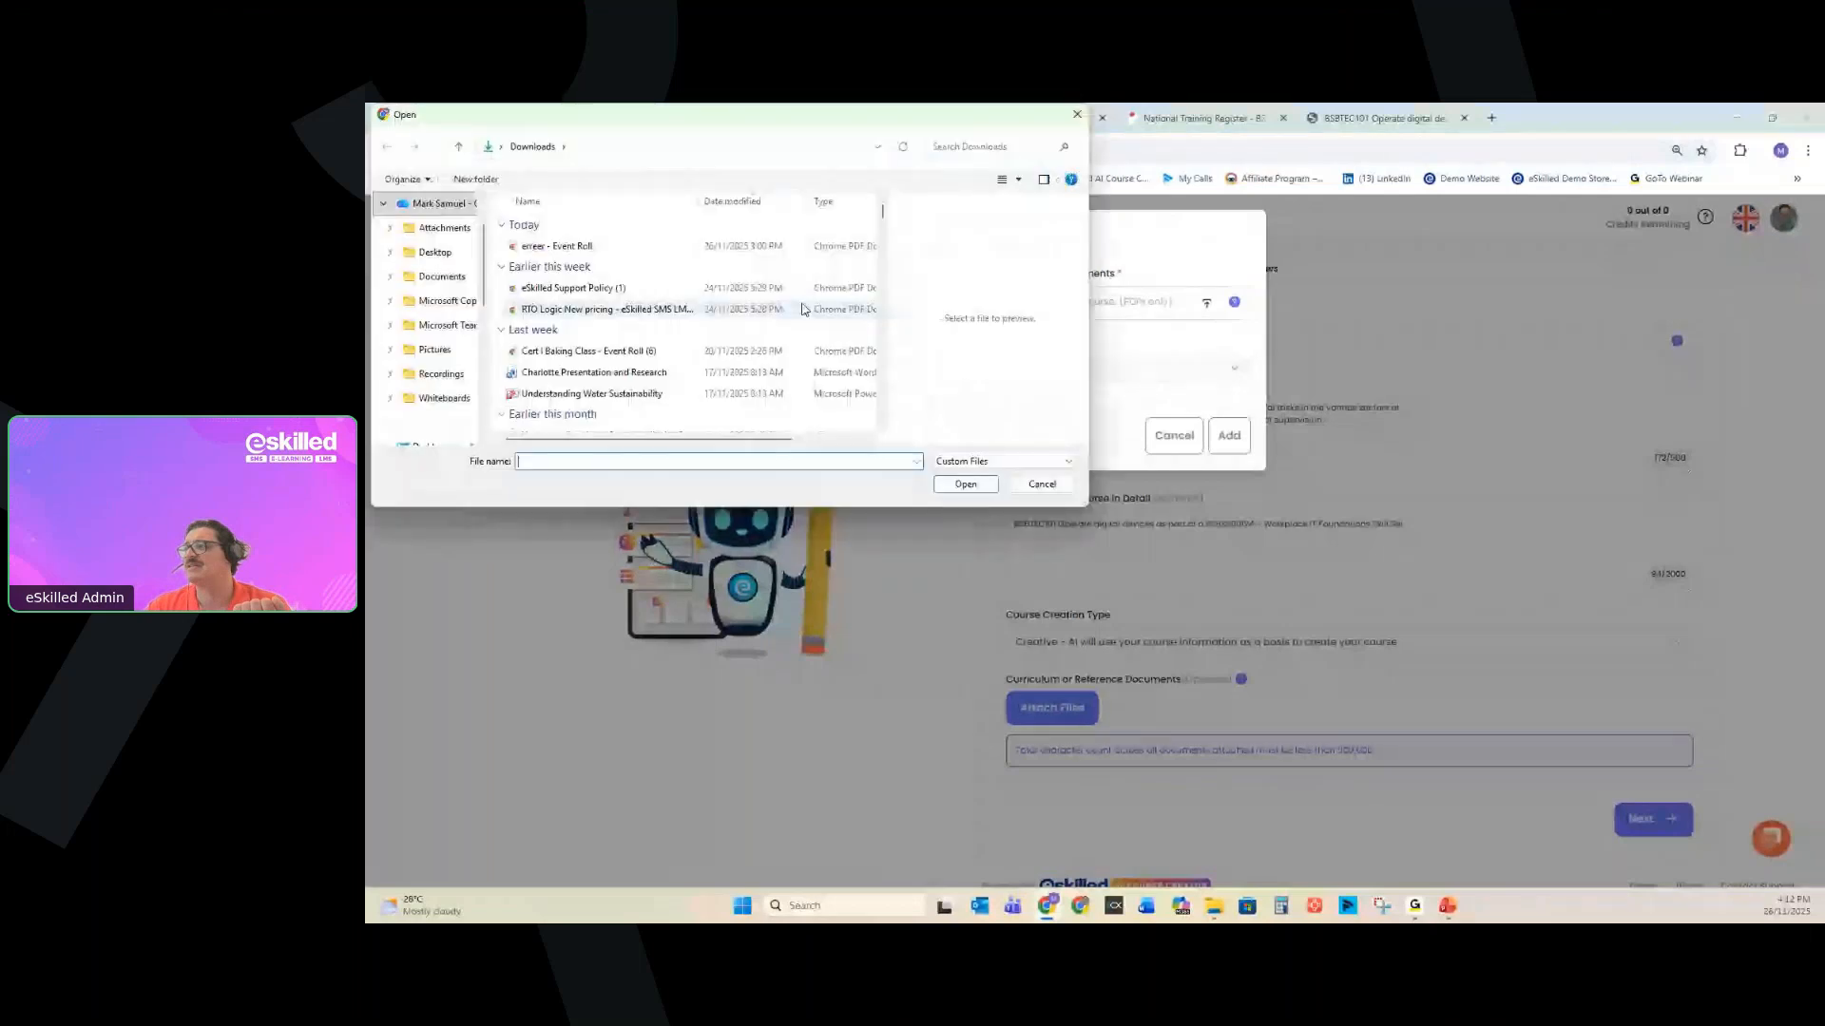
pyautogui.click(1076, 115)
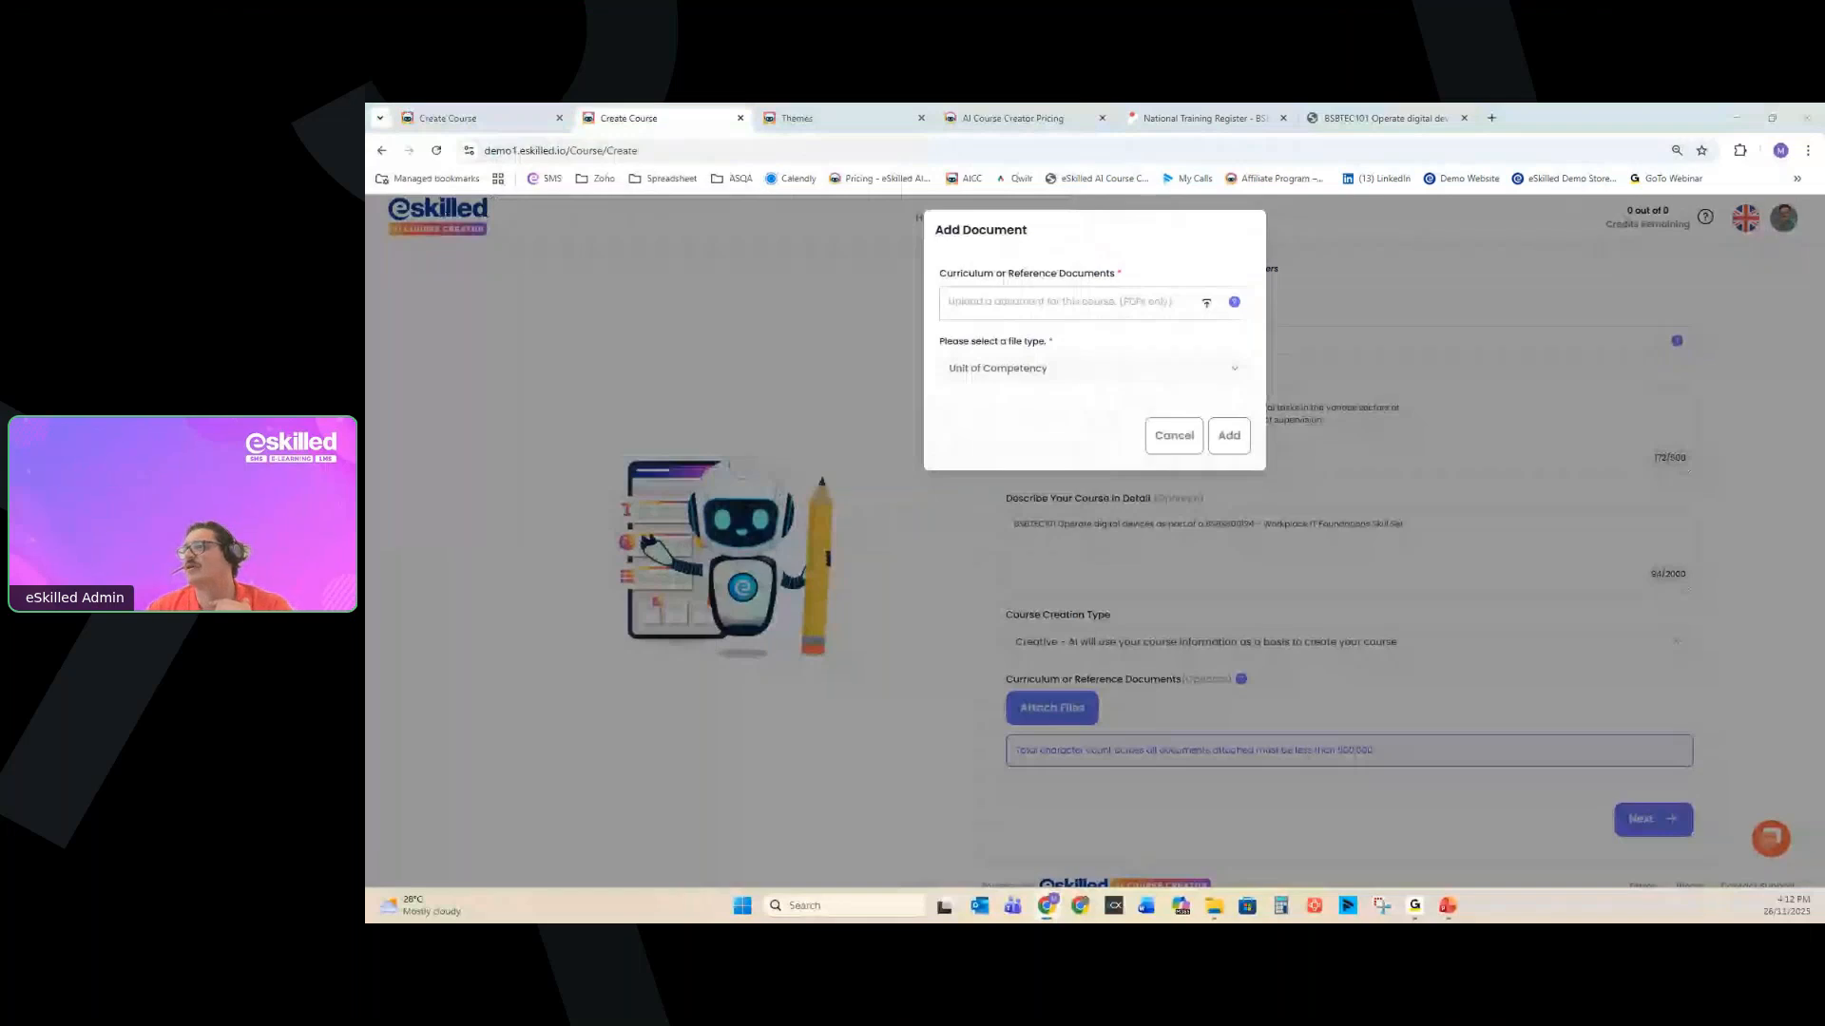
pyautogui.moveTo(871, 105); pyautogui.dragTo(872, 129)
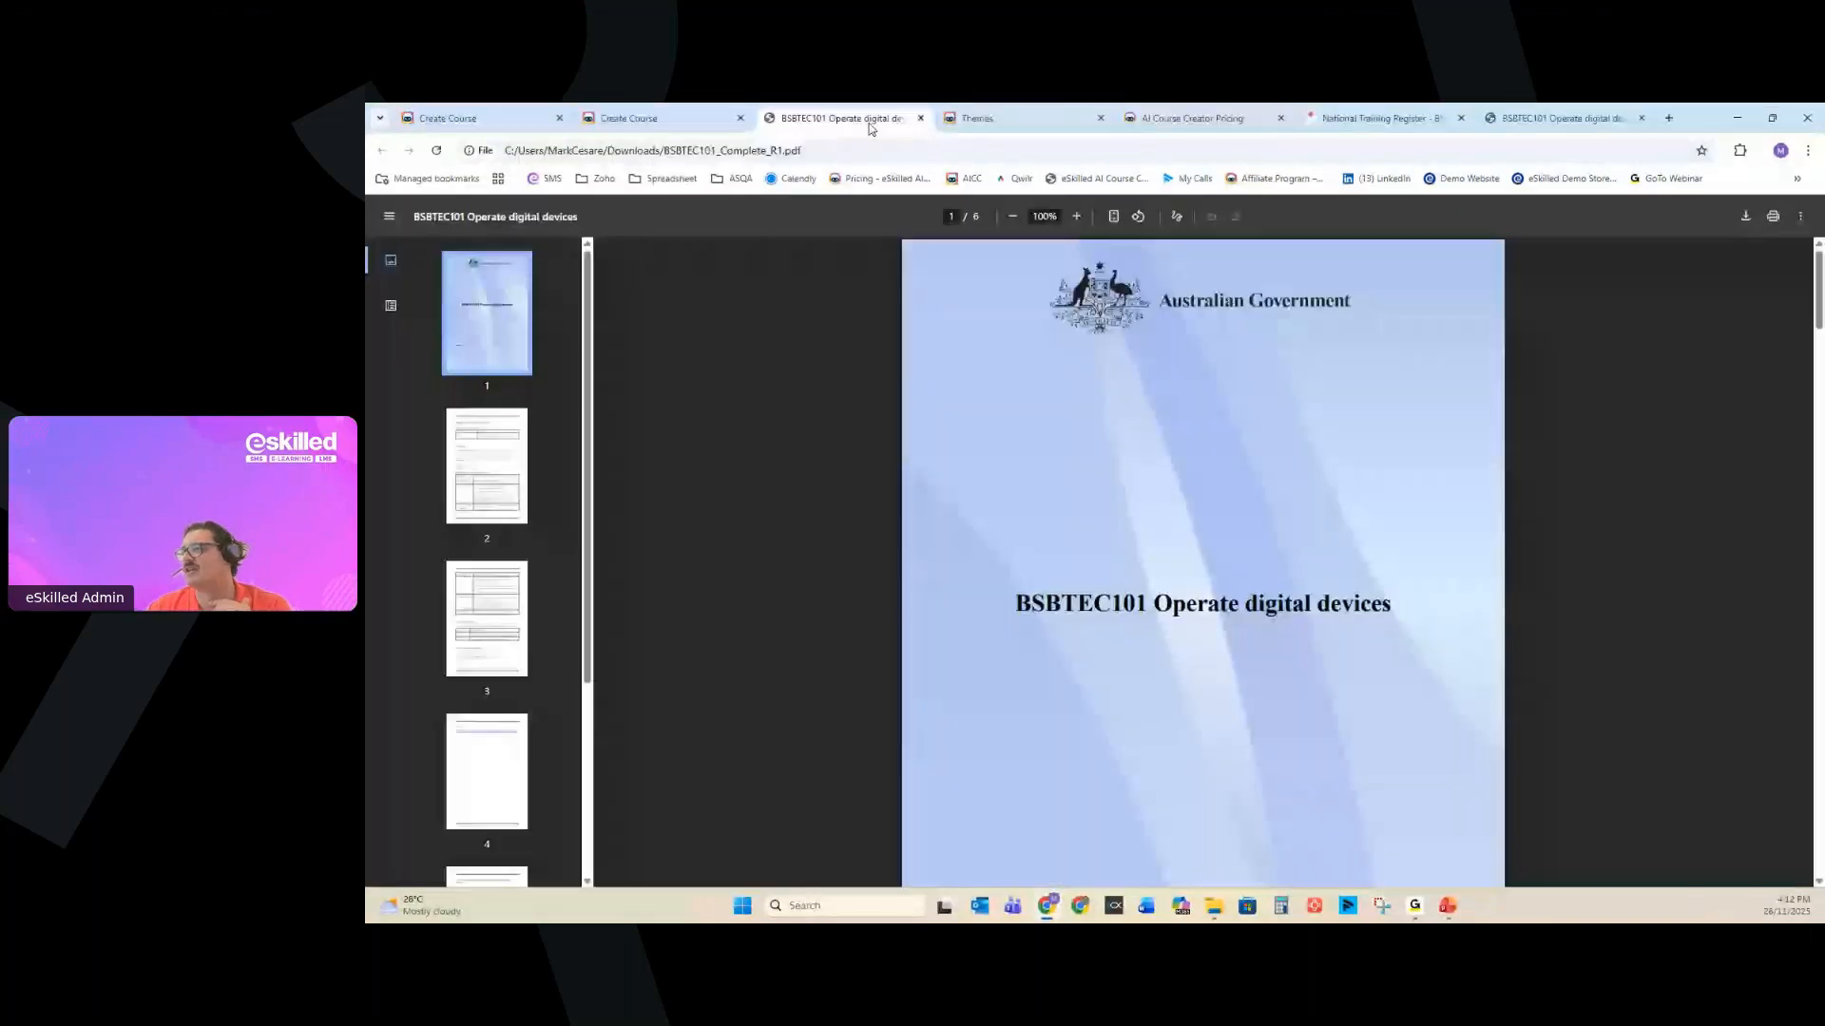
pyautogui.click(920, 118)
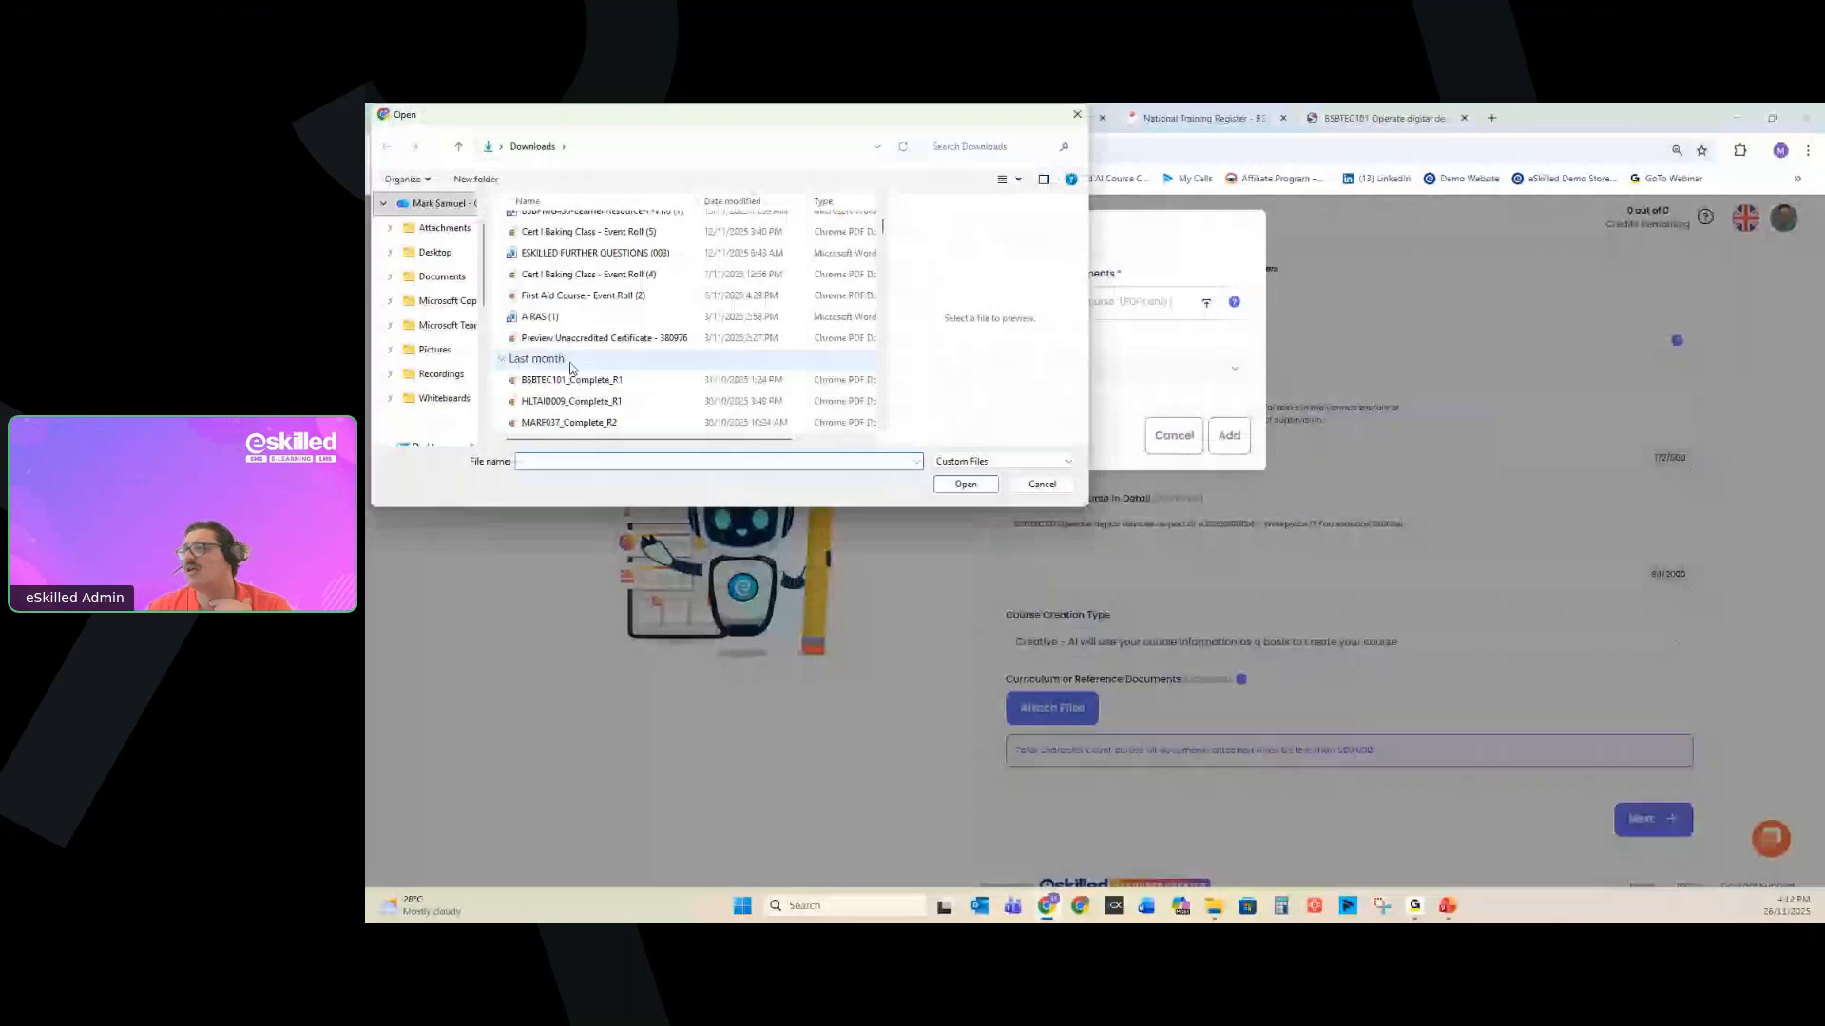
pyautogui.doubleClick(570, 381)
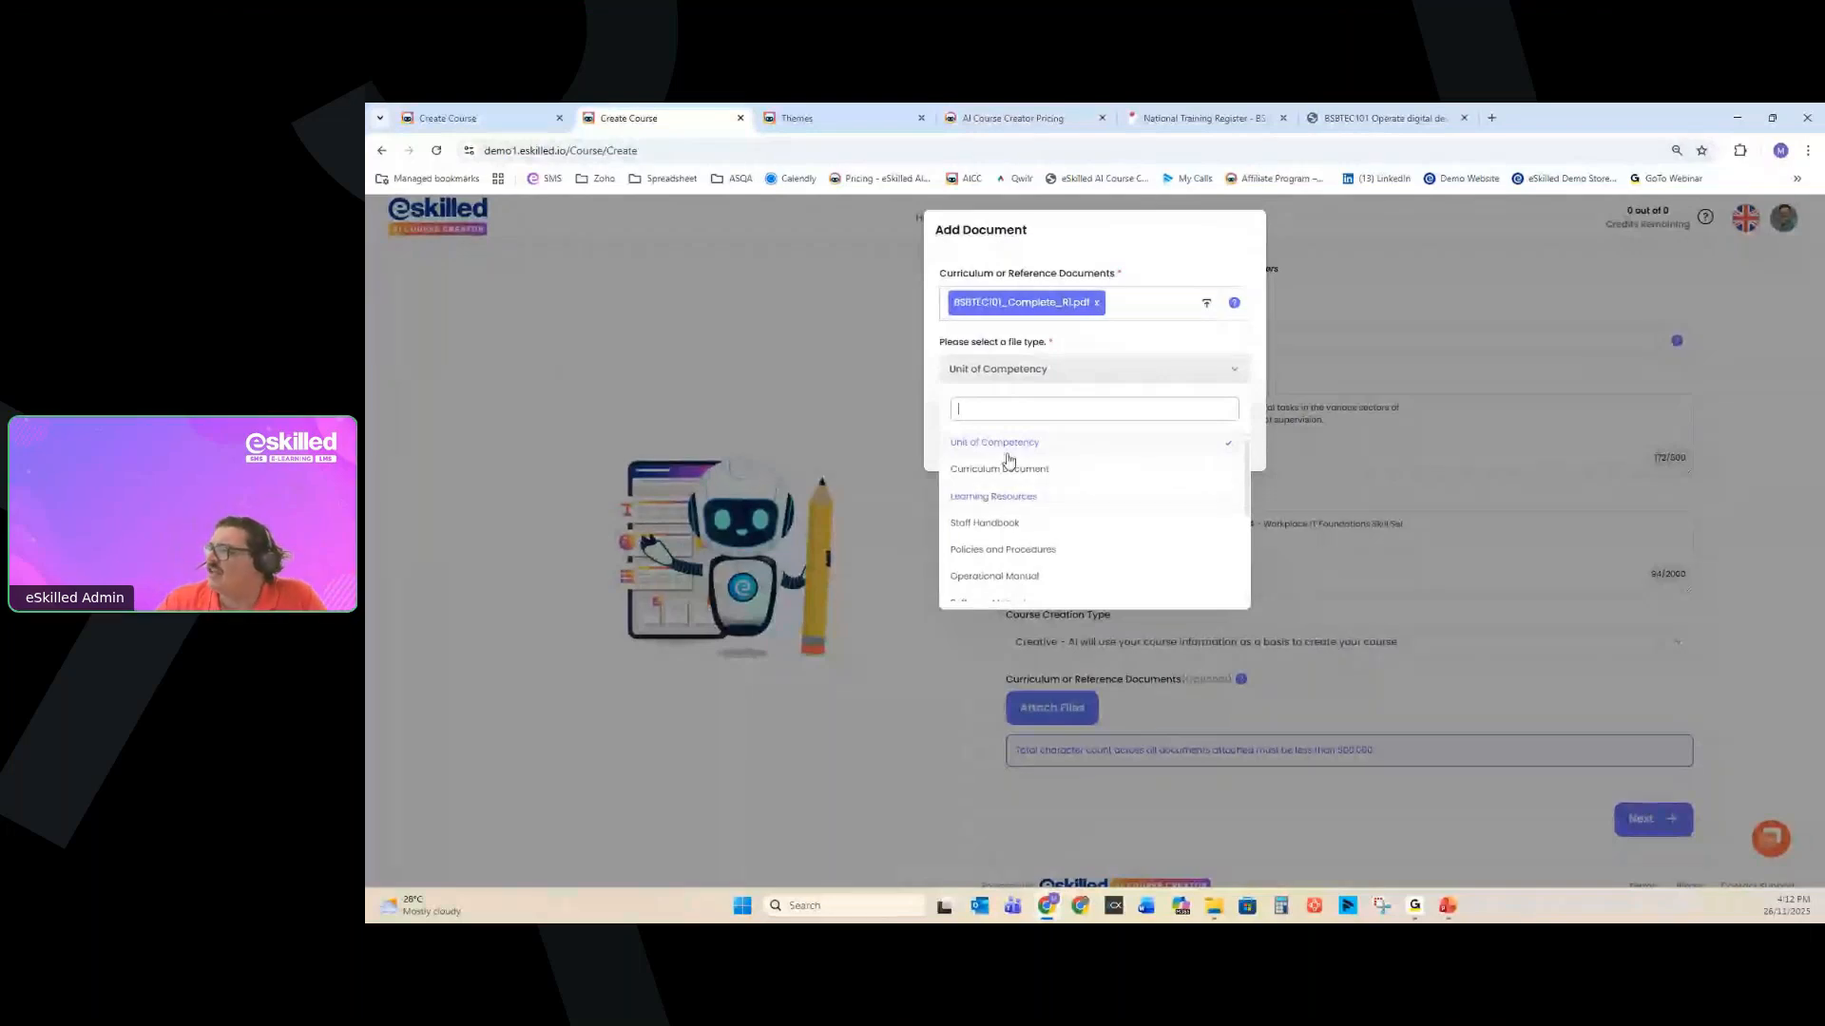
pyautogui.click(1009, 447)
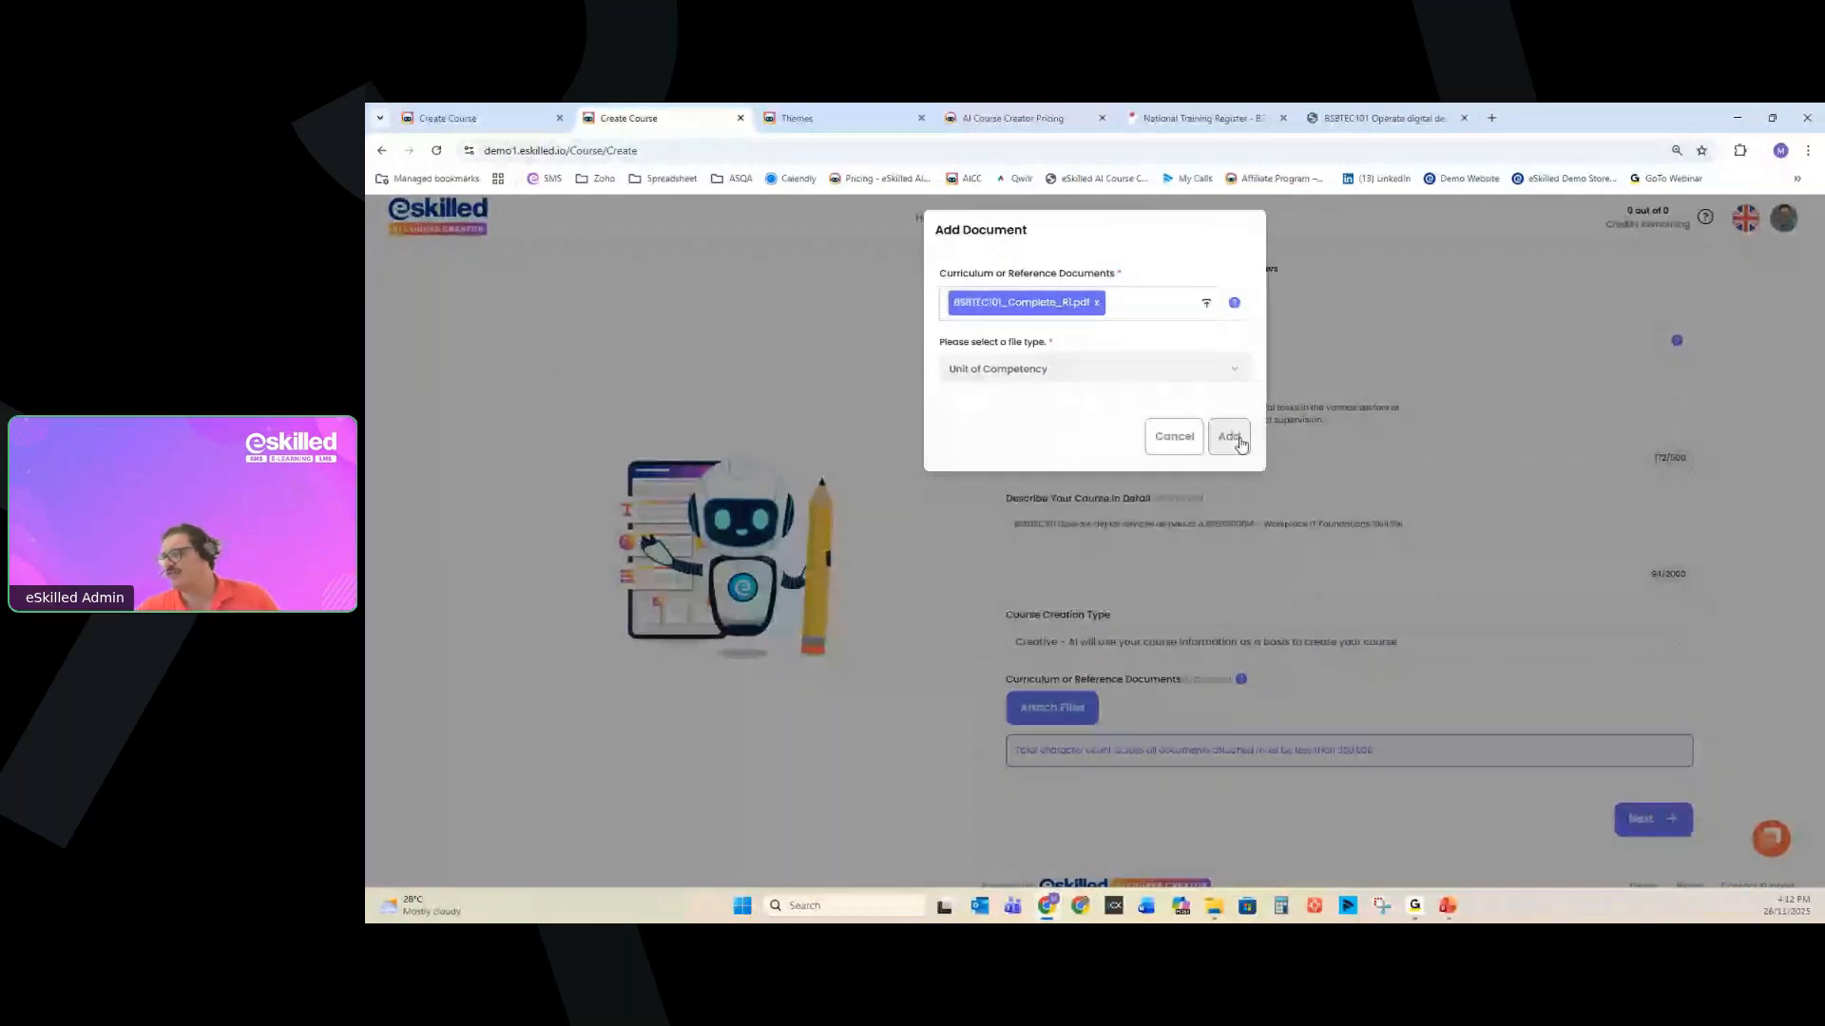
pyautogui.click(1229, 437)
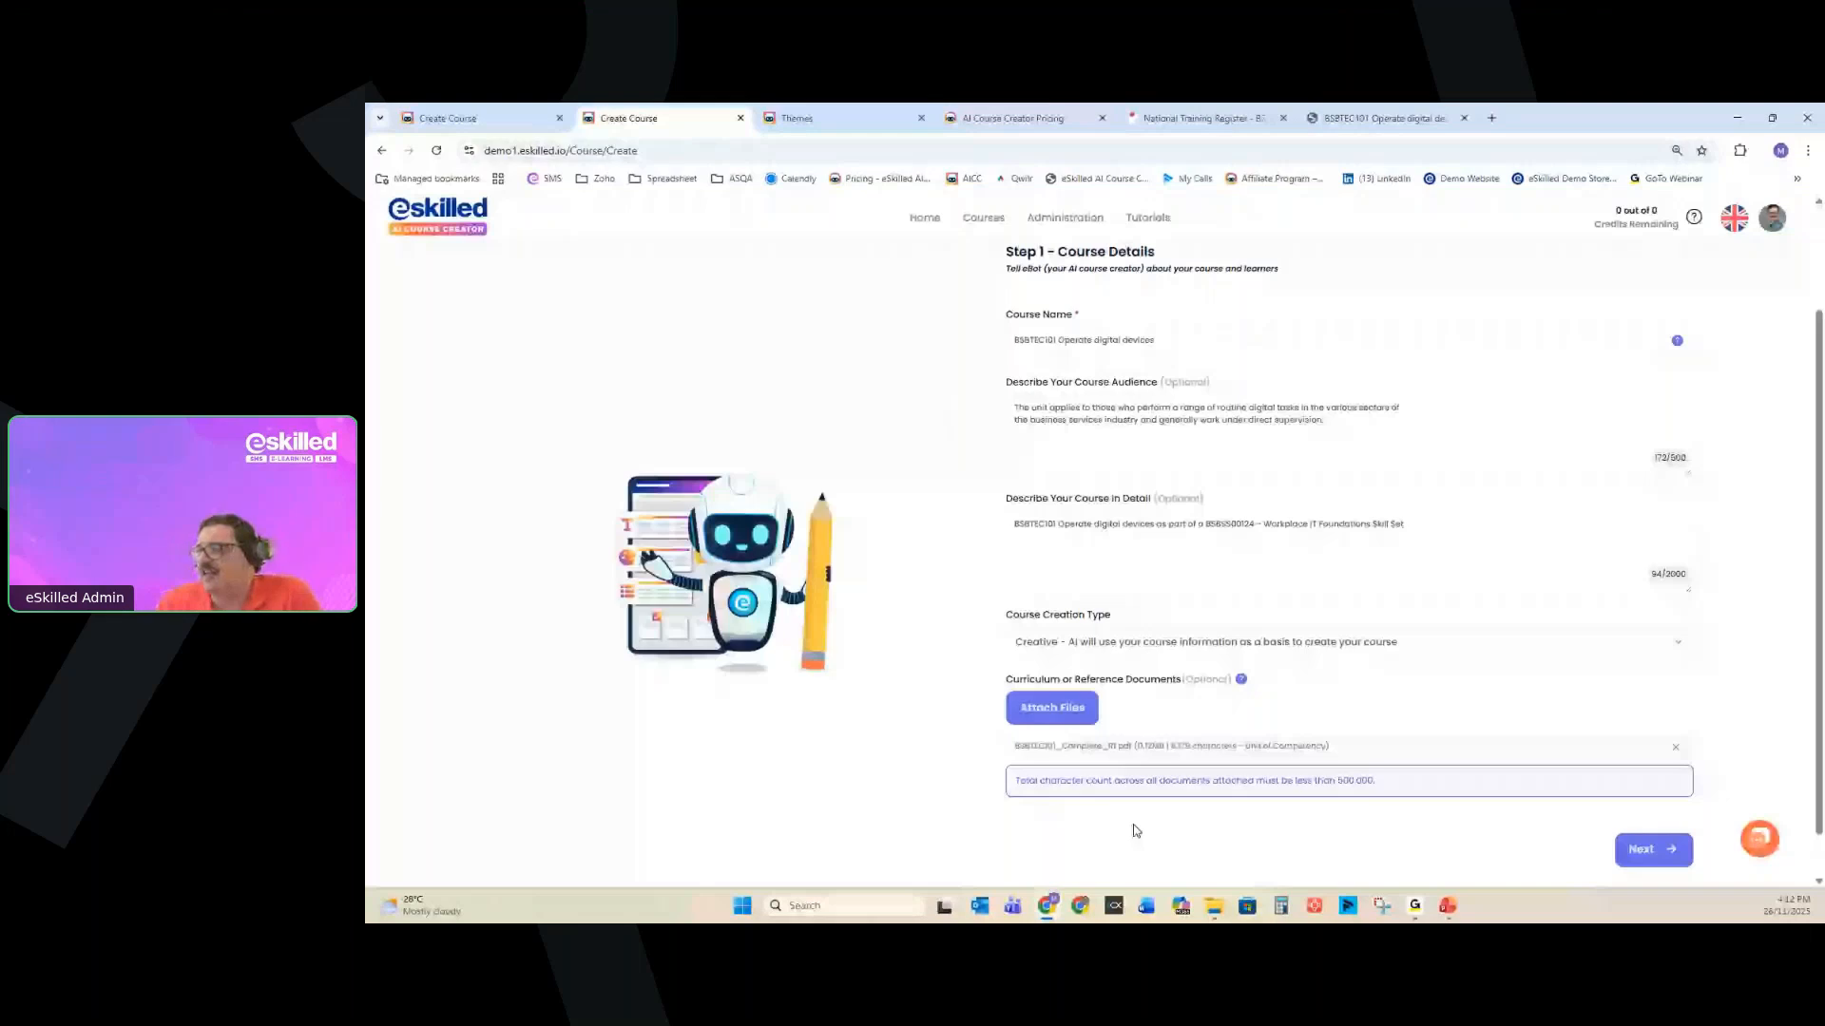
pyautogui.doubleClick(1354, 780)
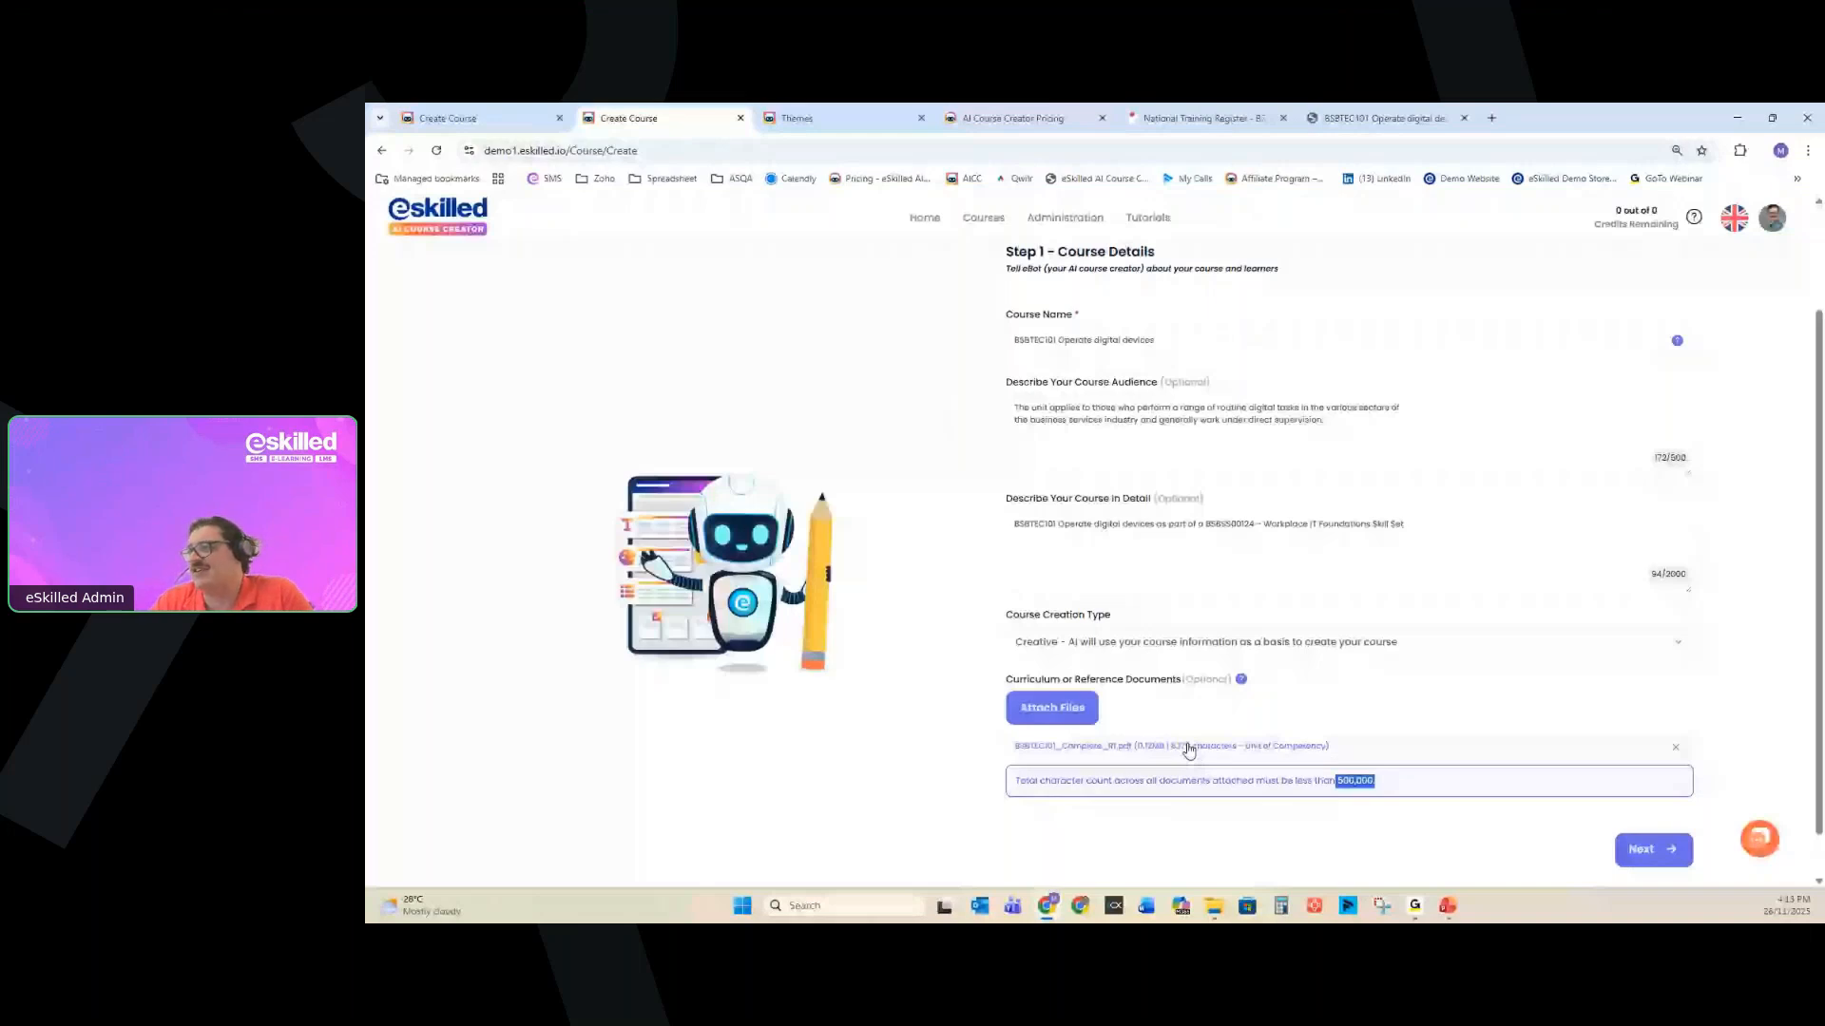
# Proceed to the course context stage and set the course breadth and depth to Standard.
pyautogui.click(1653, 850)
pyautogui.click(1065, 466)
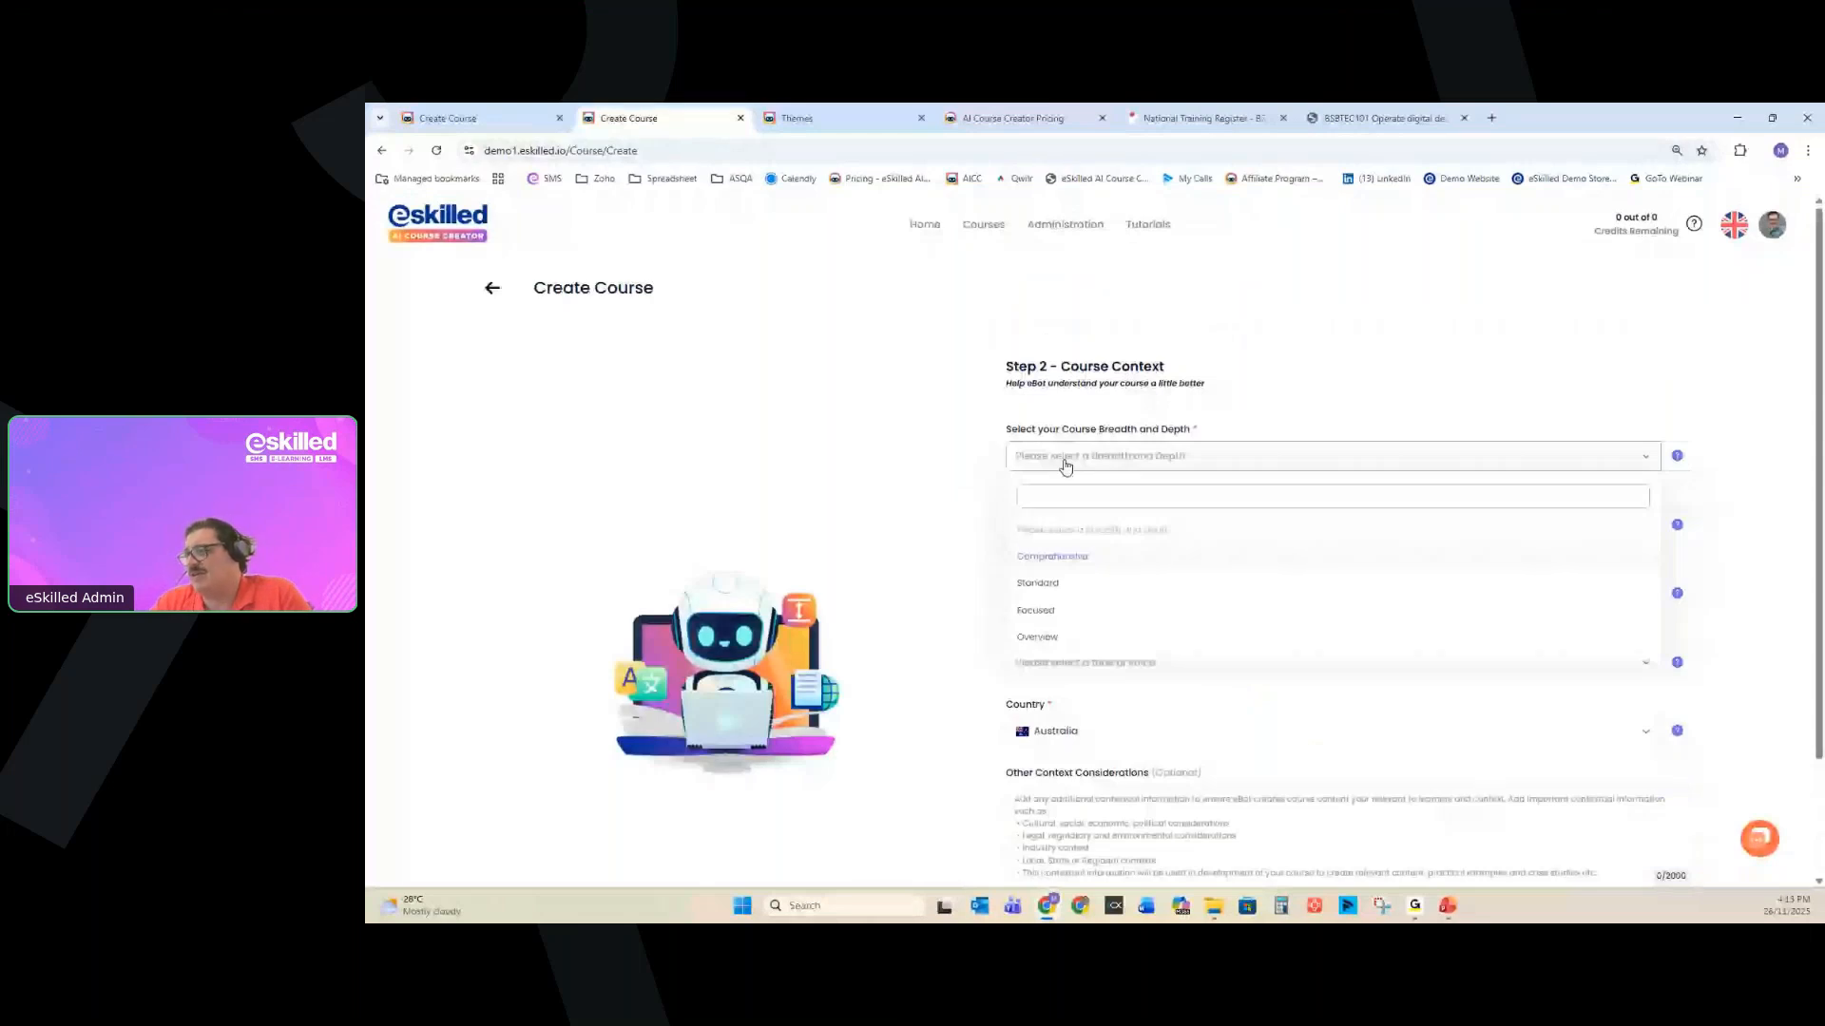
pyautogui.click(1038, 584)
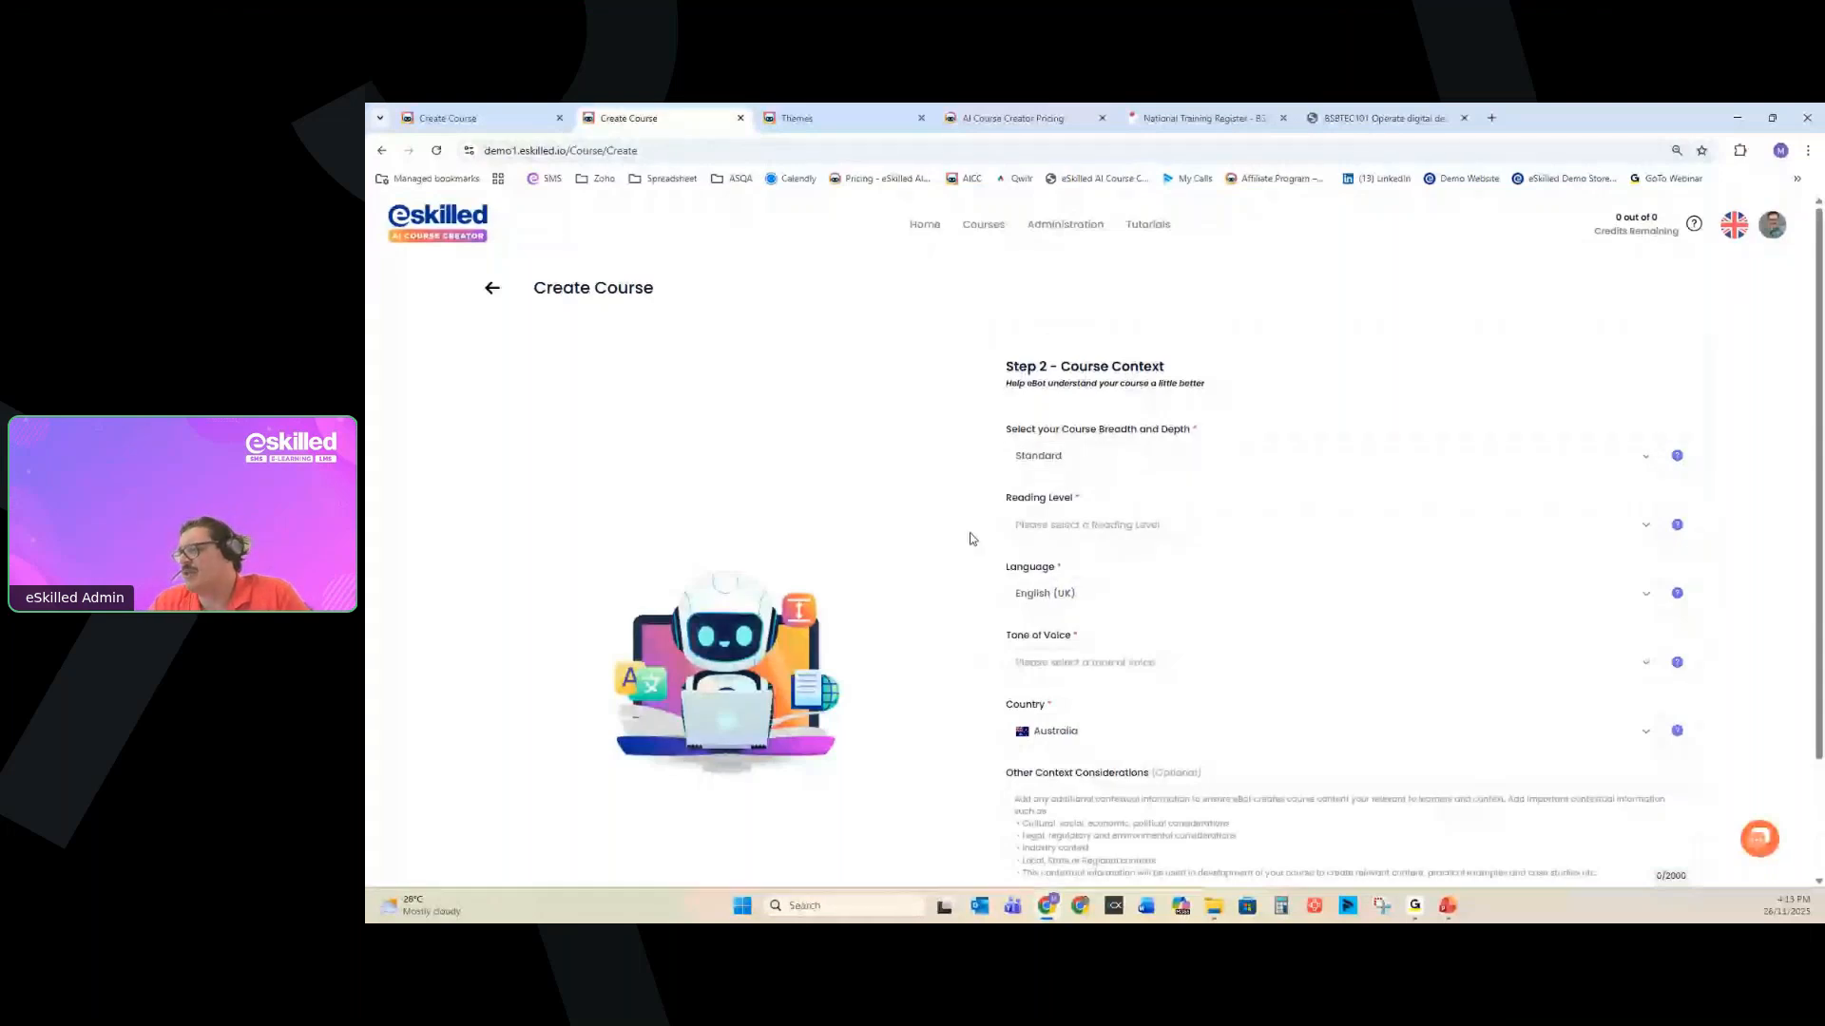
# Set the reading level to Standard and the tone of voice to Encouraging.
pyautogui.click(1050, 527)
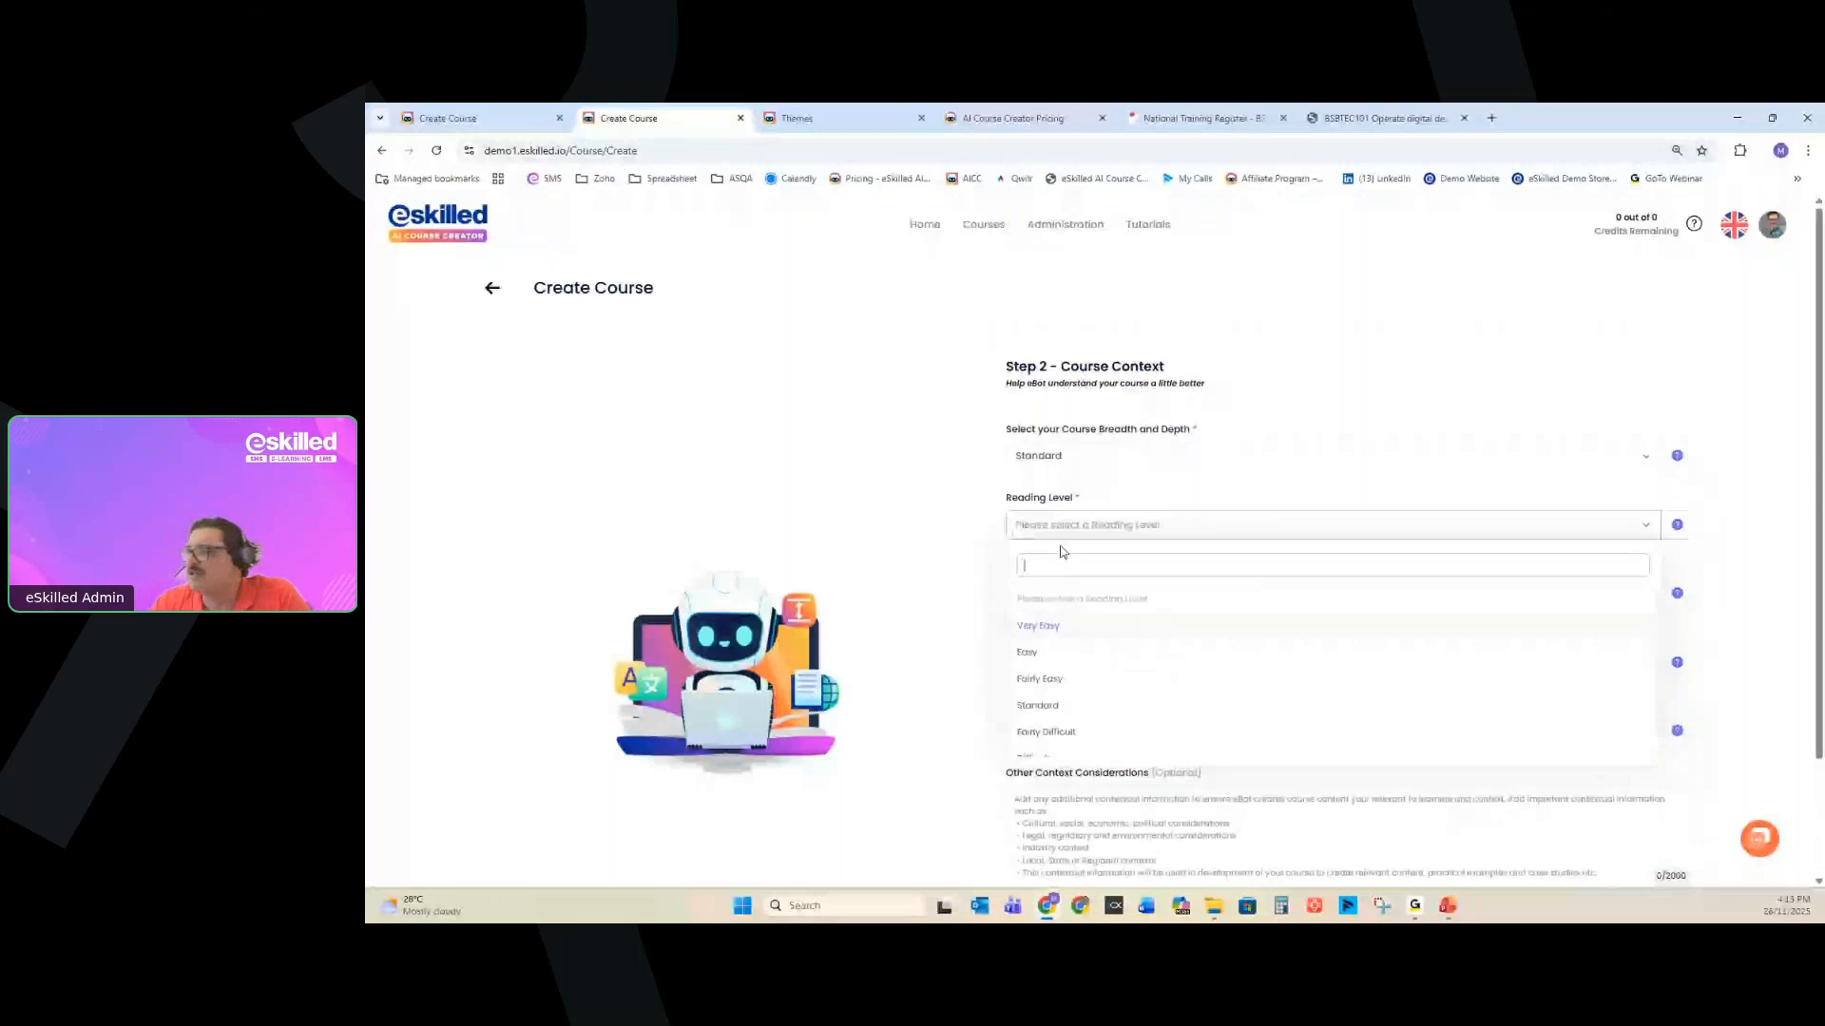
pyautogui.scroll(-1, 1045, 623)
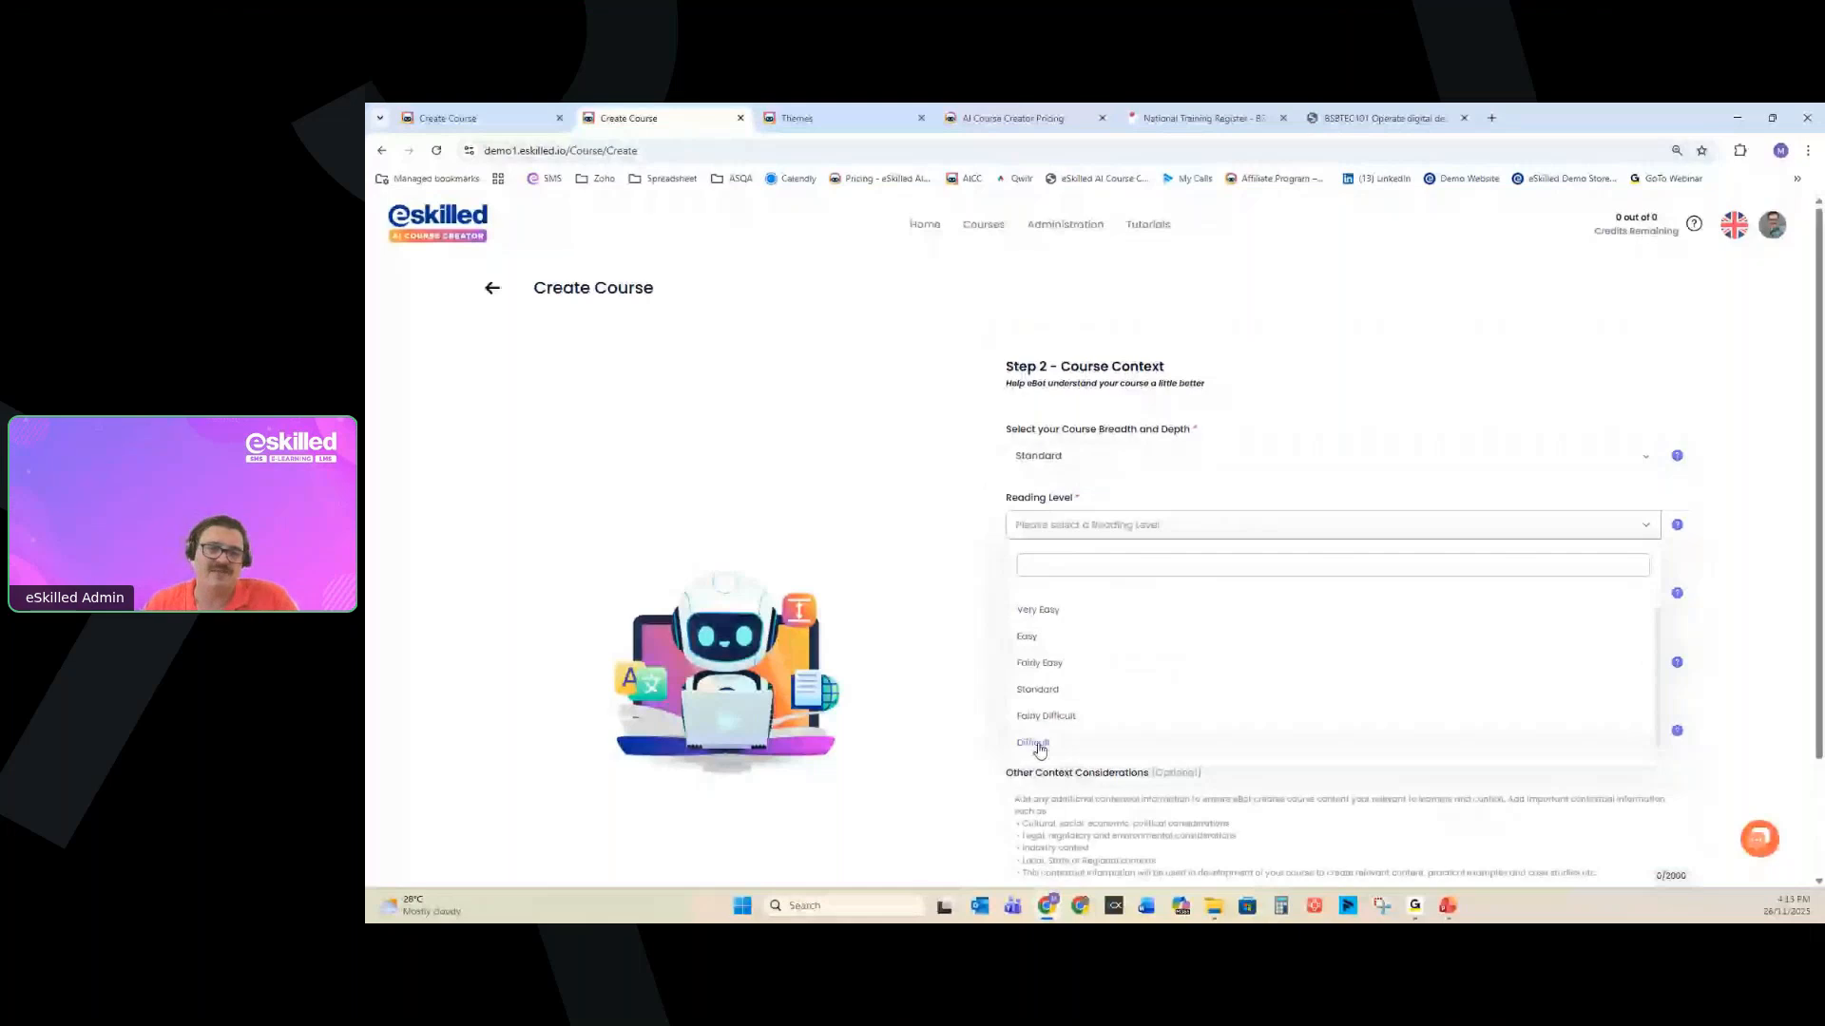
pyautogui.click(1035, 695)
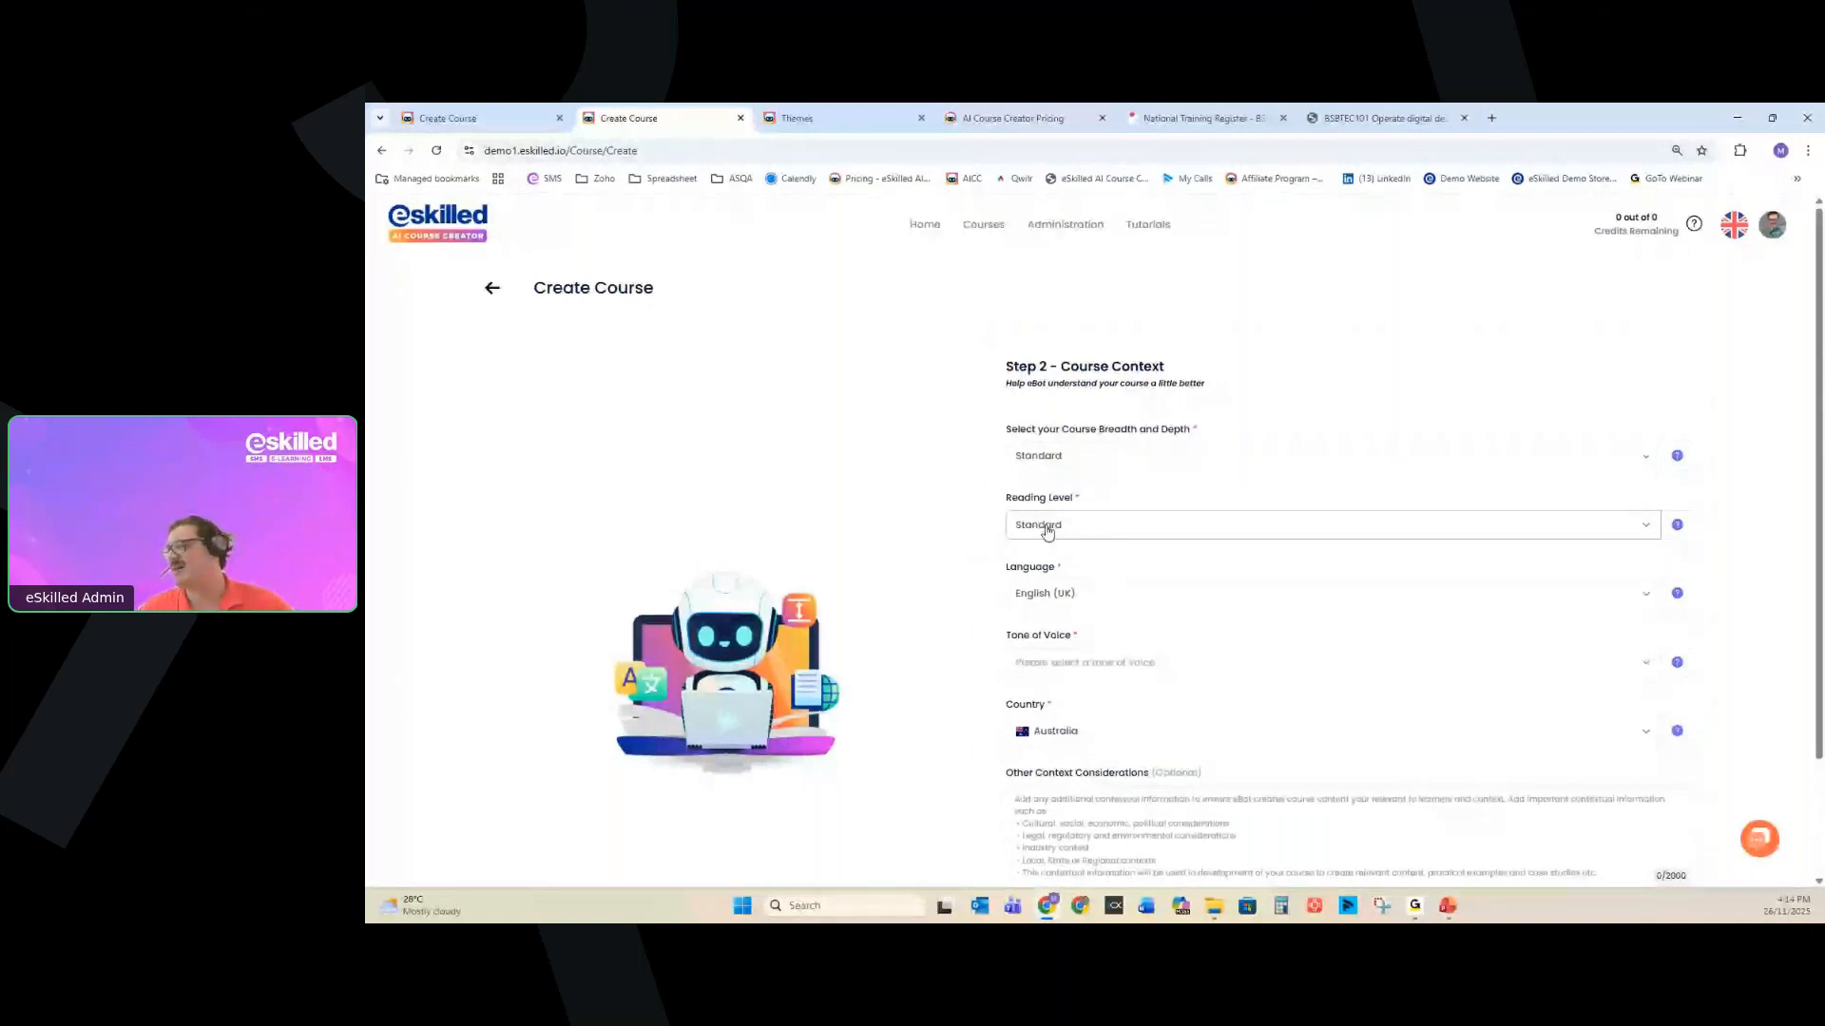
pyautogui.moveTo(1669, 537)
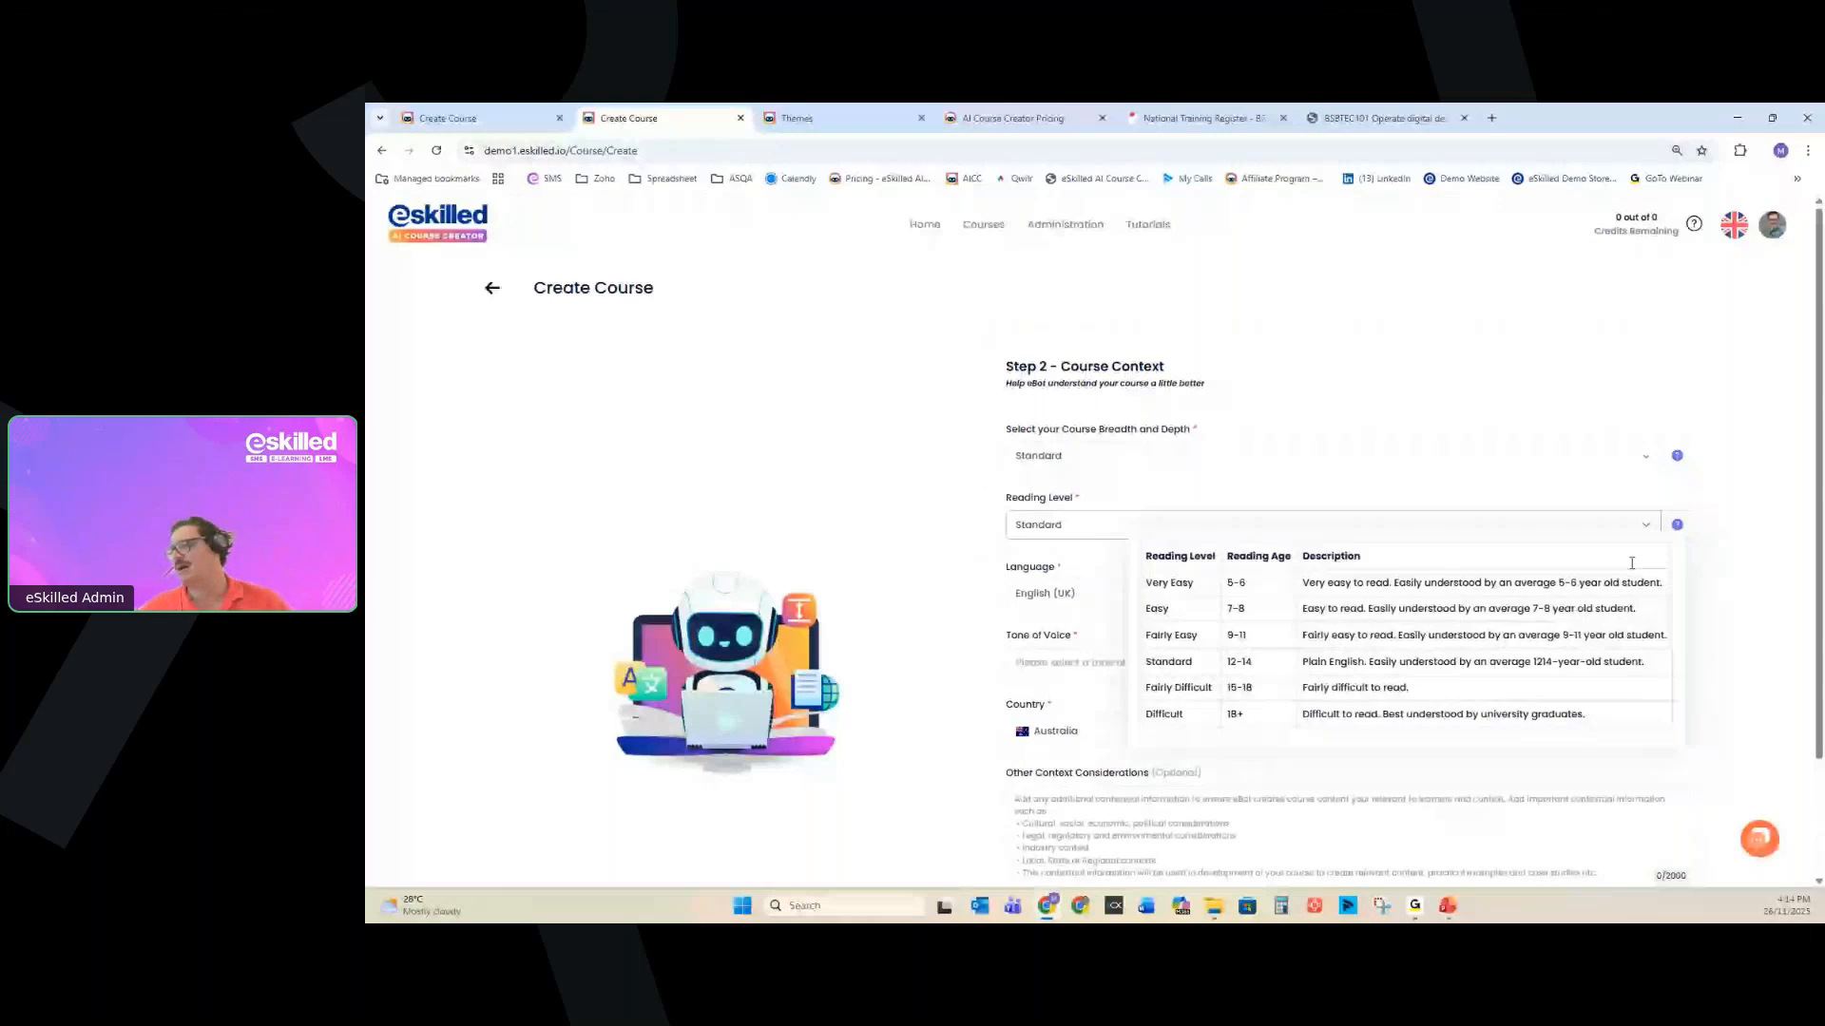
pyautogui.click(1042, 673)
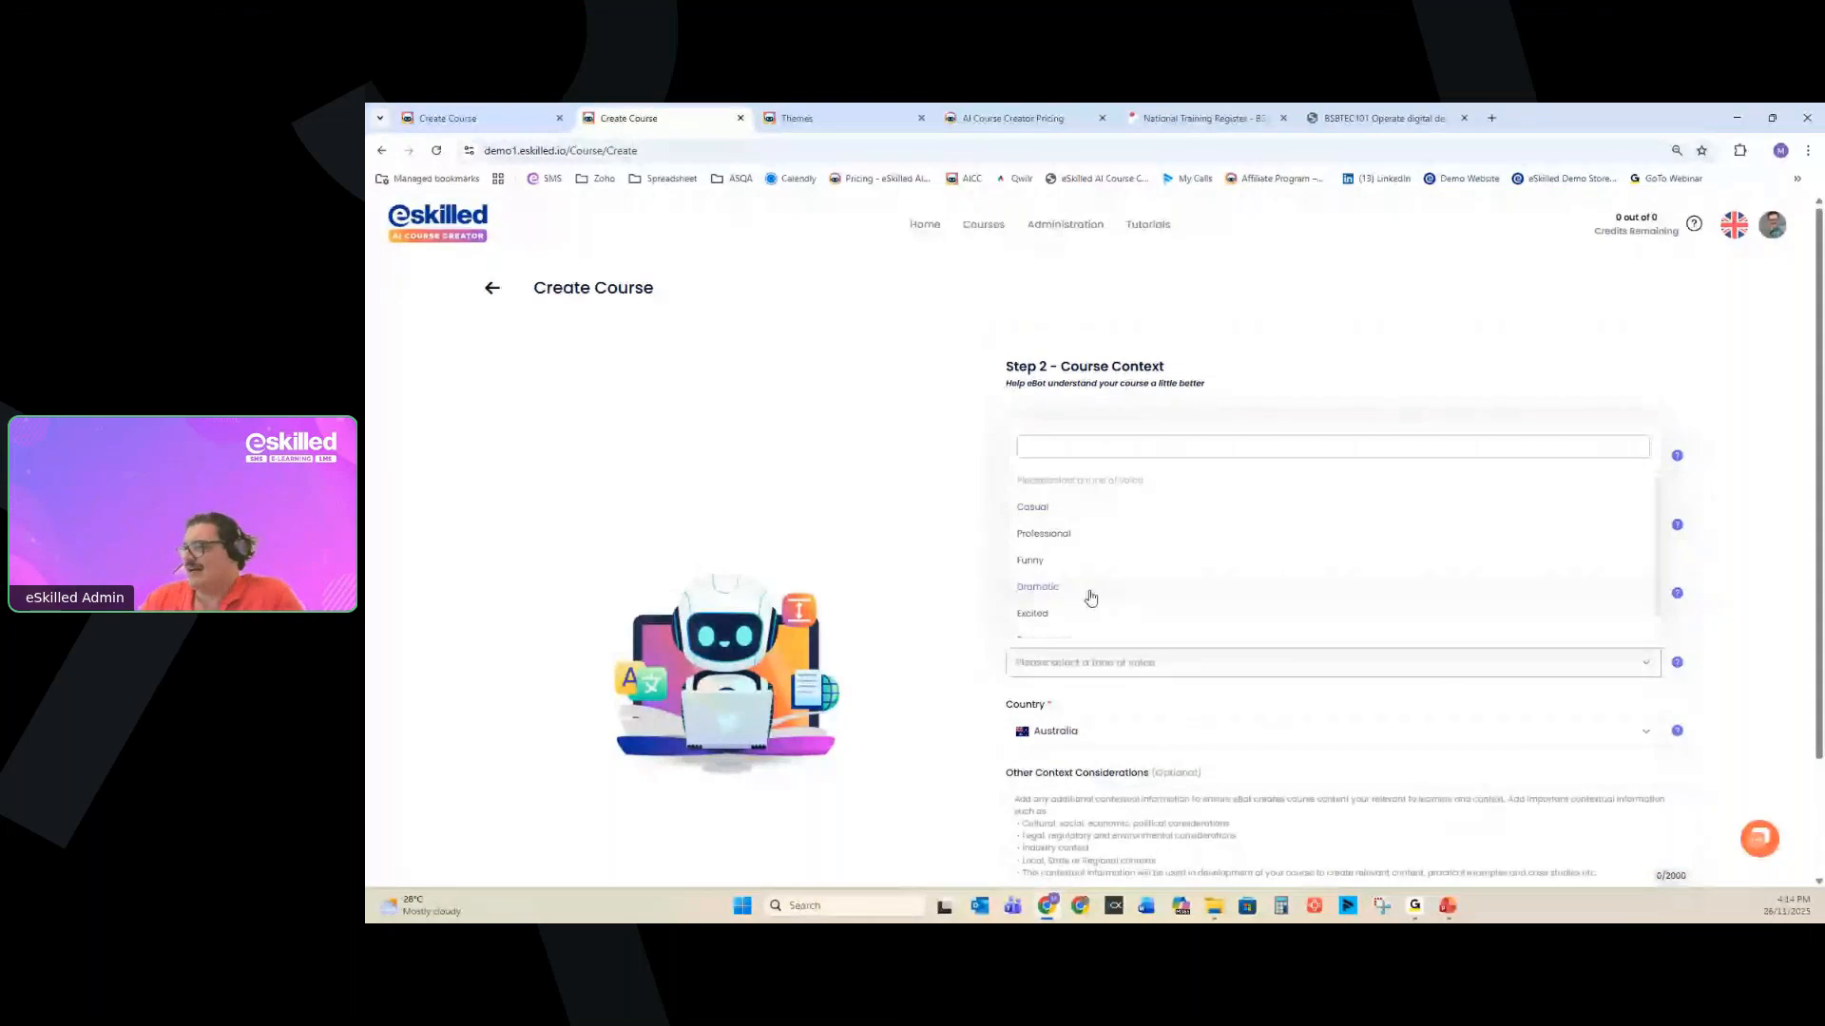
pyautogui.click(1036, 637)
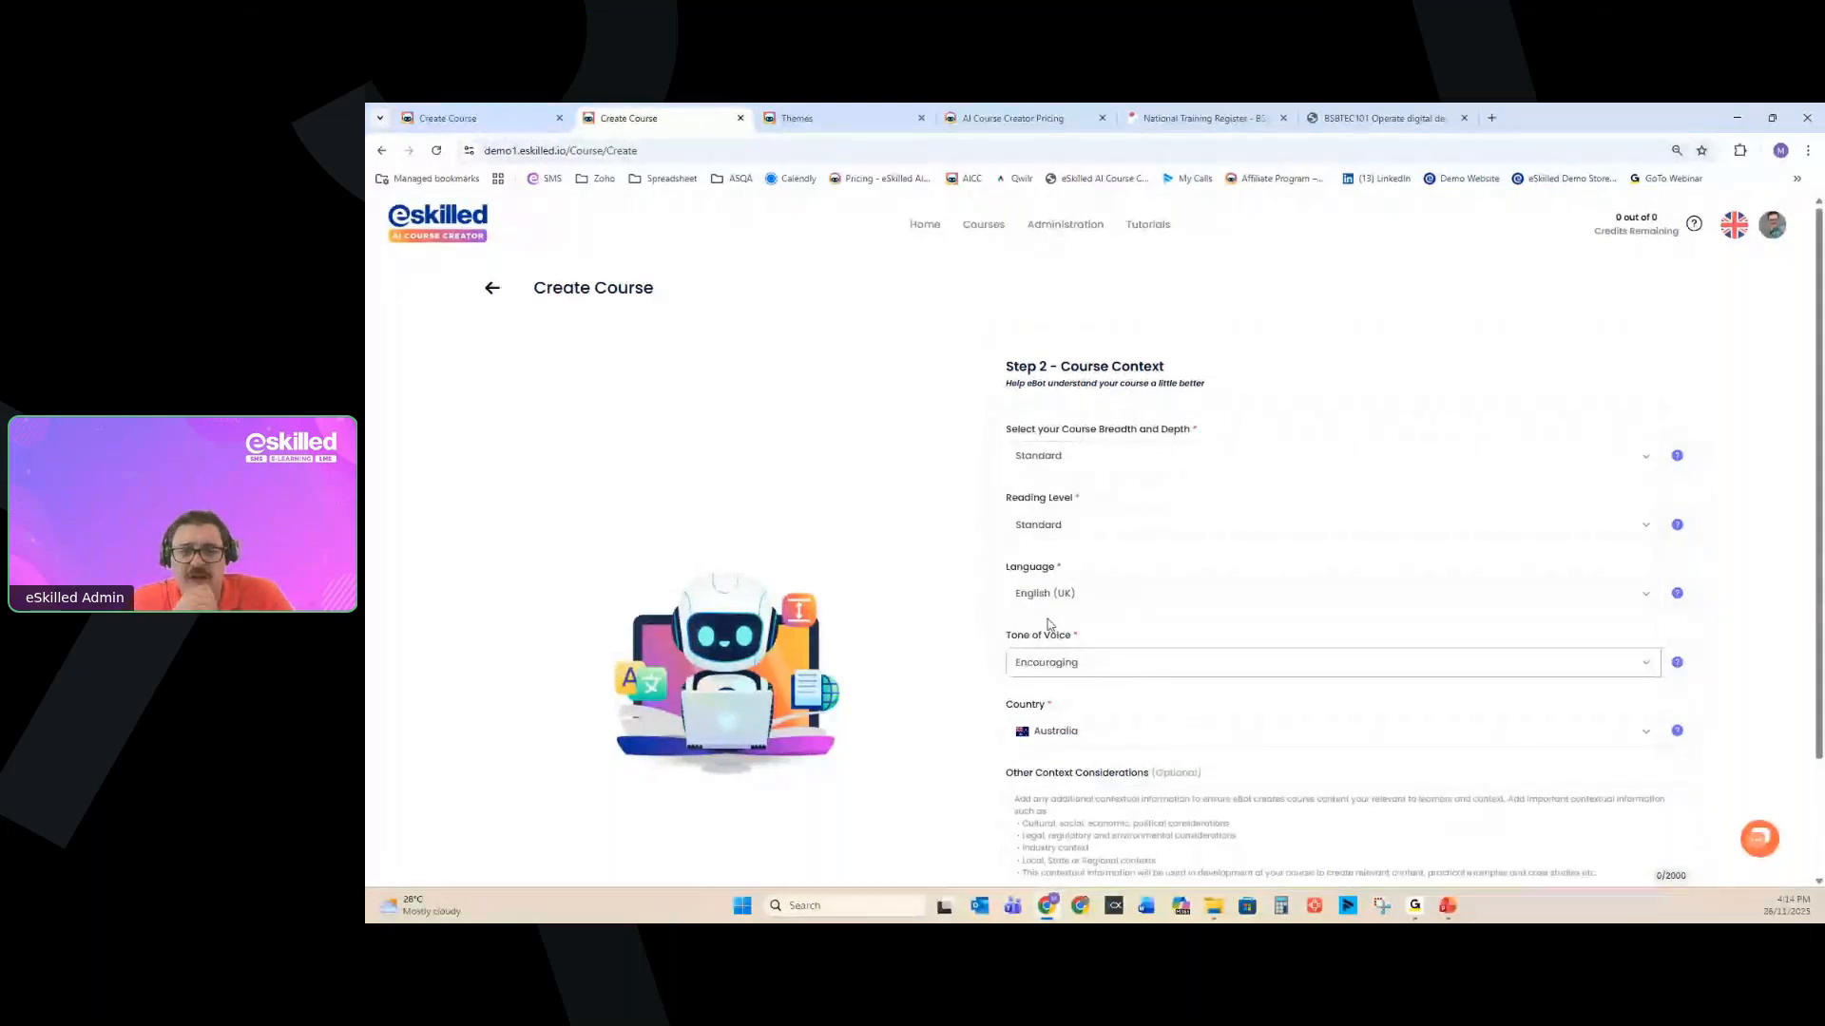
# Enter "Fitness Indutry" as the other context considerations for the course.
pyautogui.scroll(-1, 1048, 624)
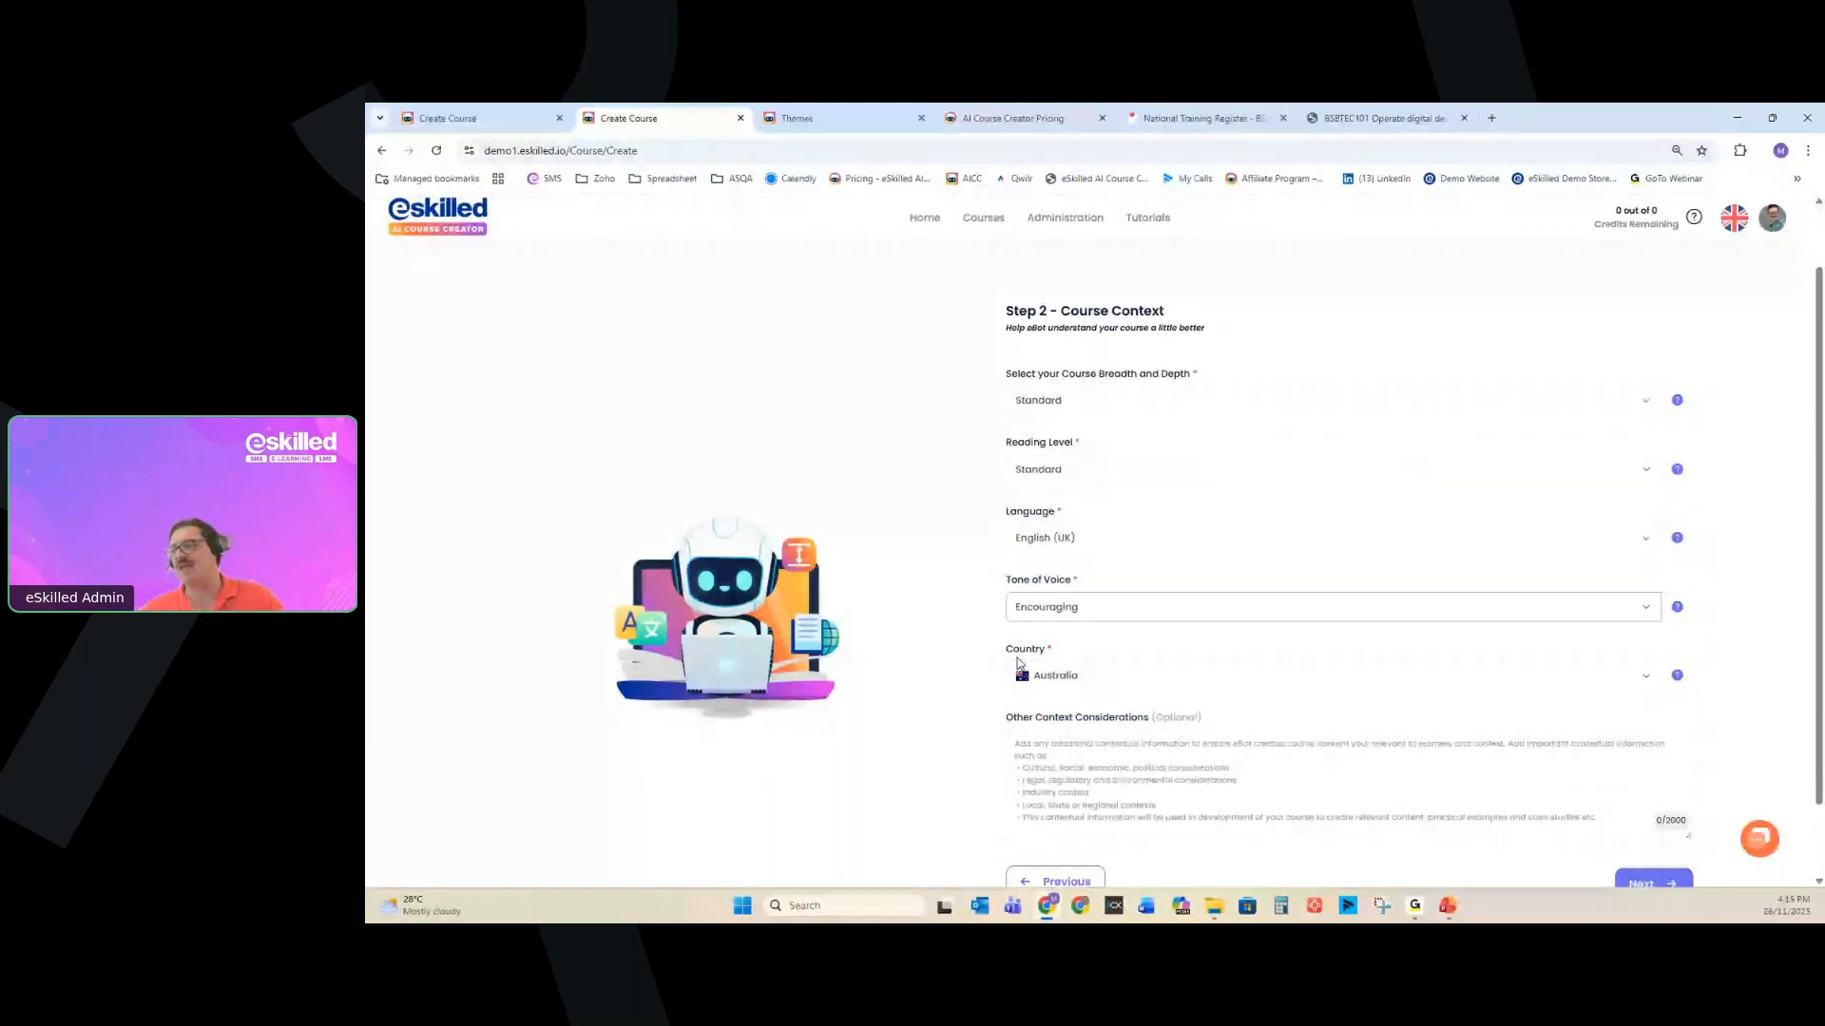
pyautogui.click(1081, 777)
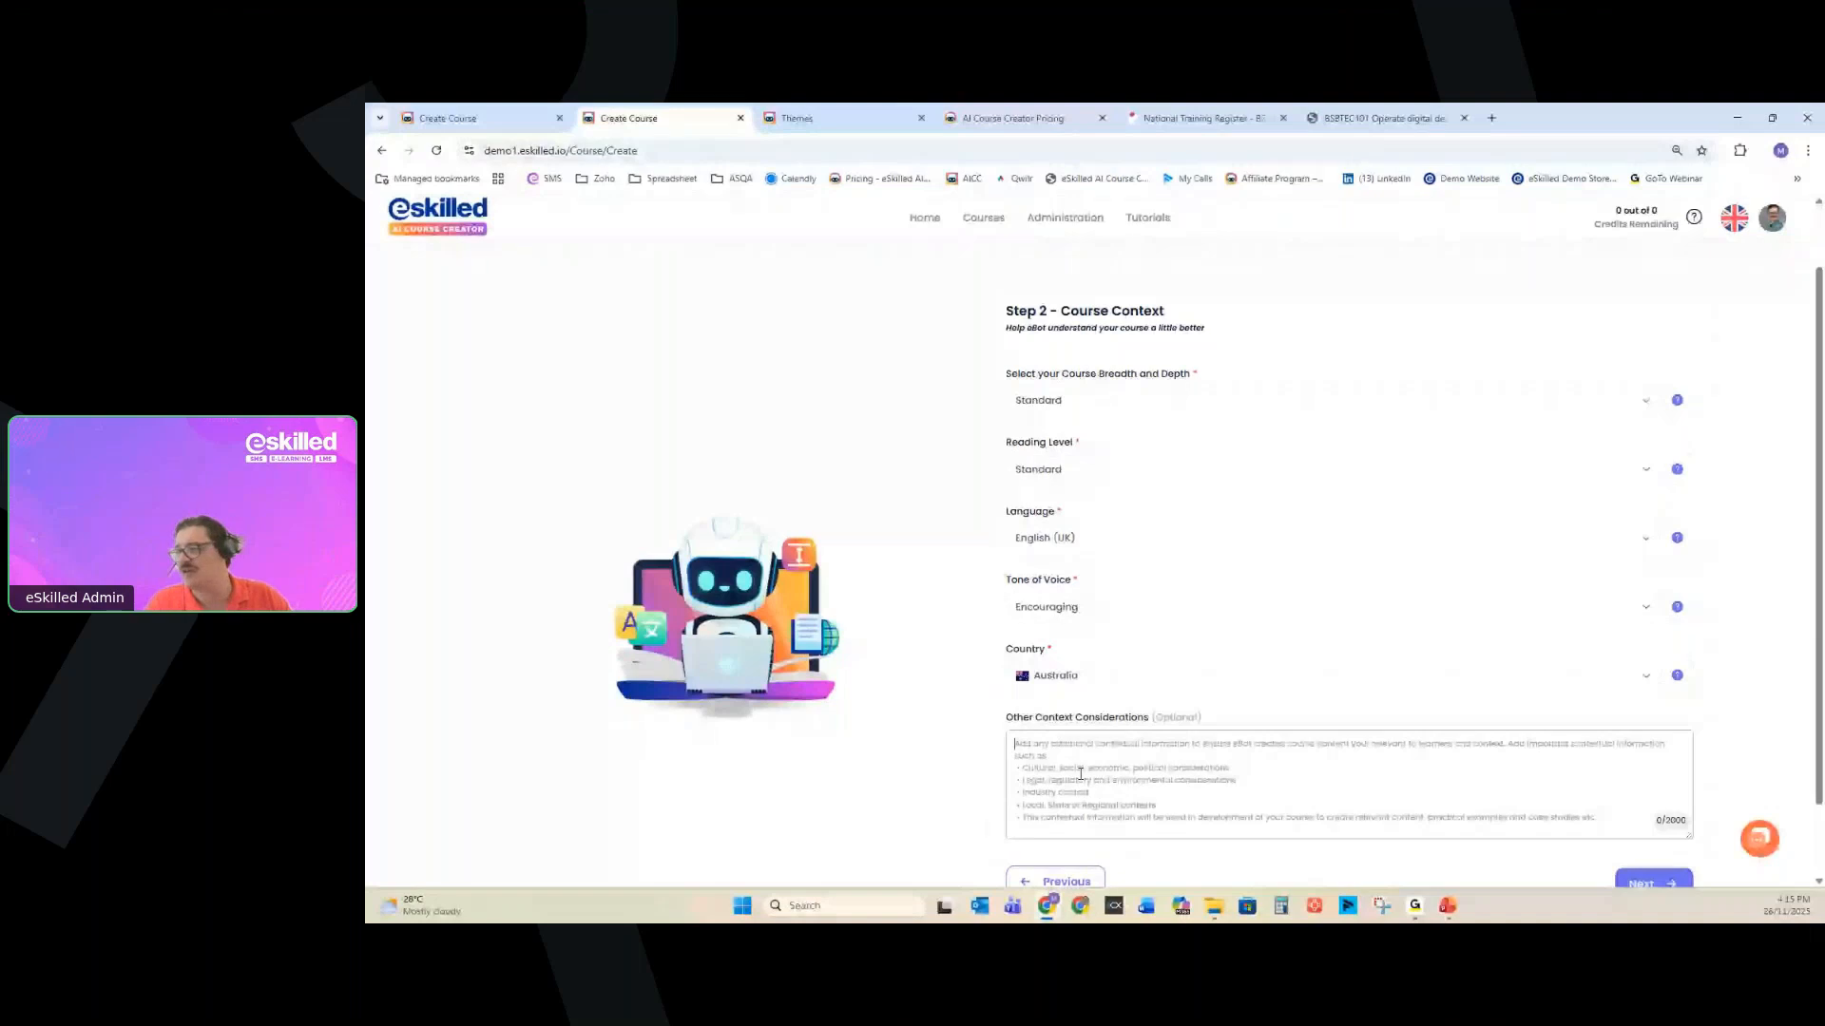
pyautogui.write('Fitness')
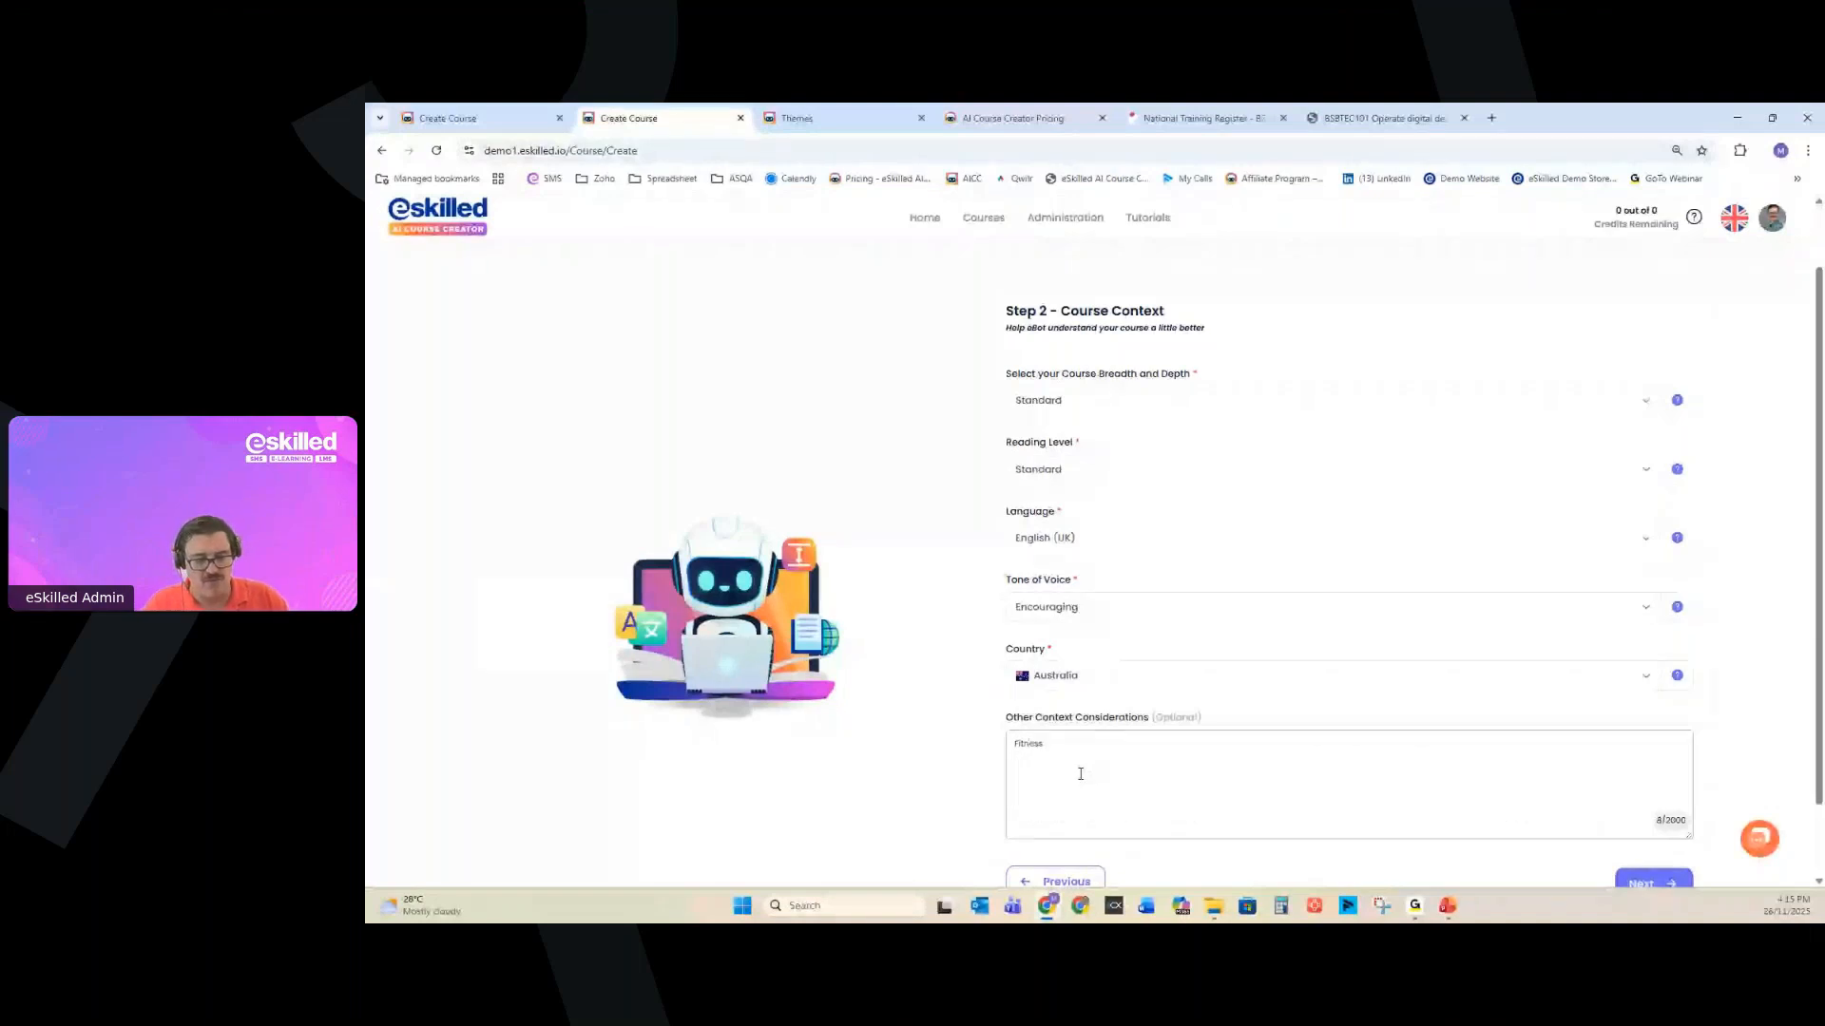
pyautogui.write(' Indutry')
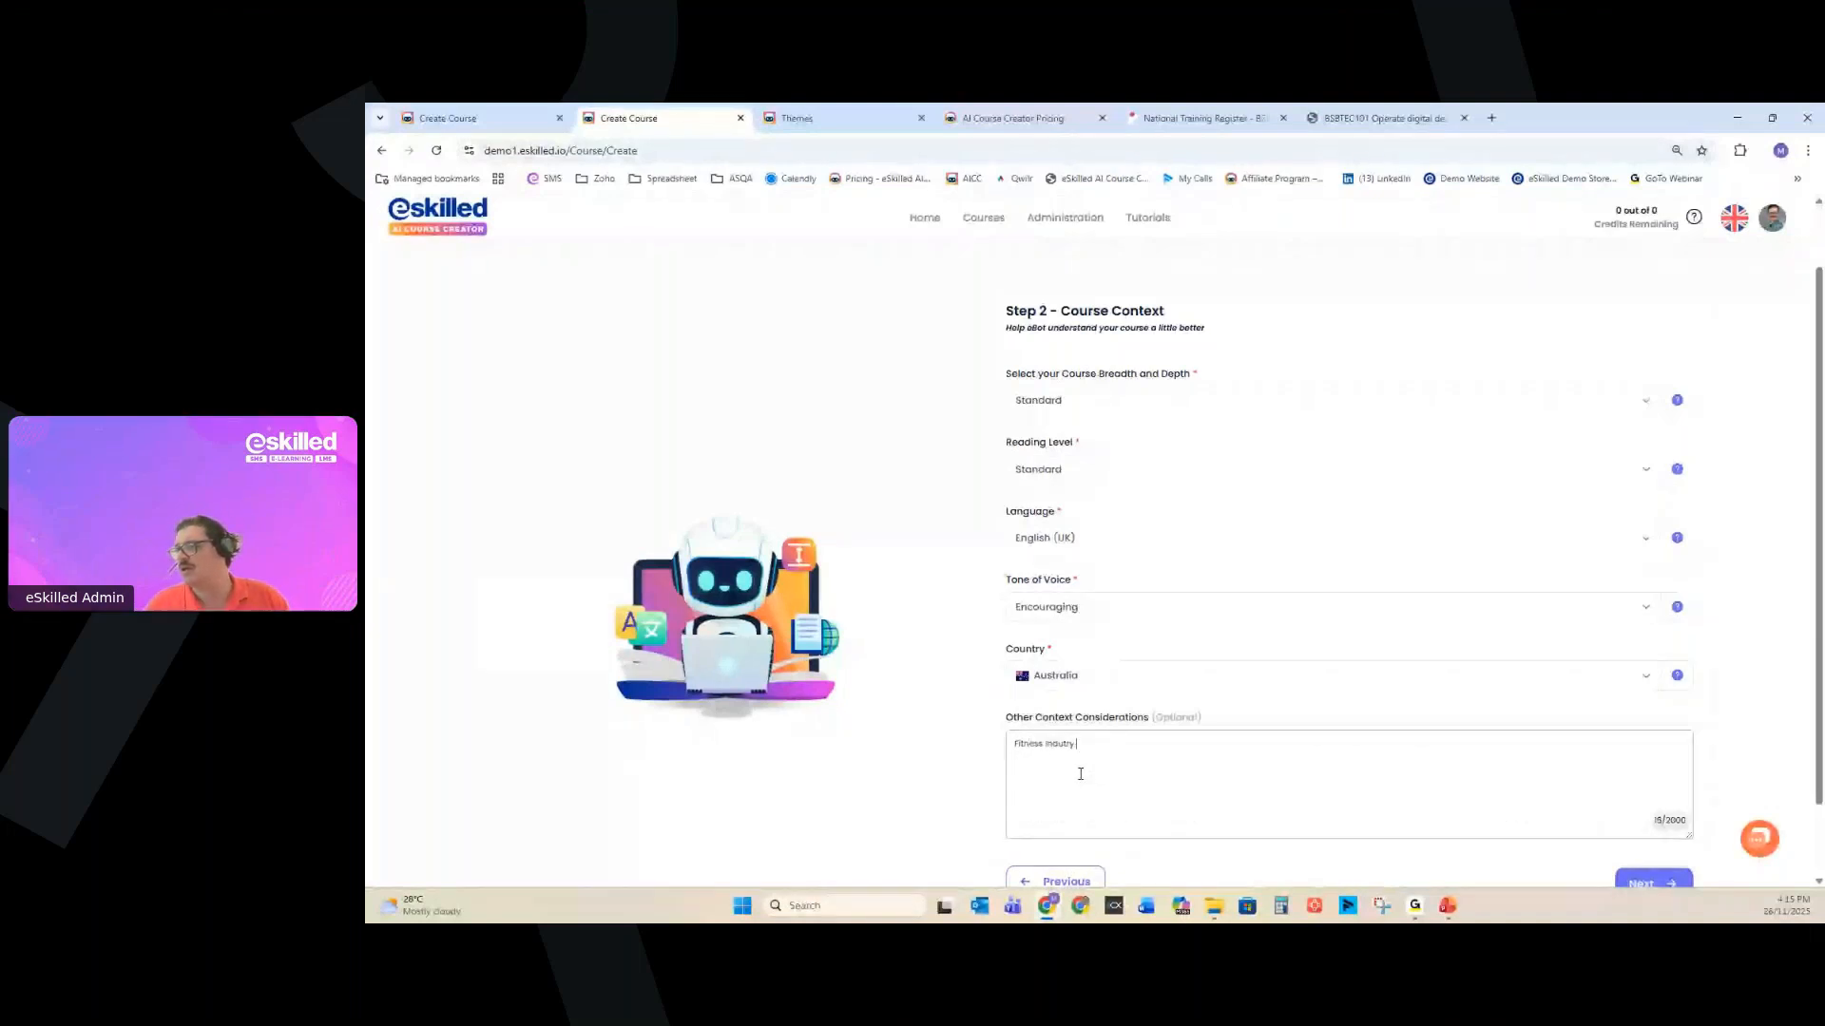
# Correct the other context considerations to "Fitness Industry" and proceed to the course settings stage.
pyautogui.press('Left')
pyautogui.press('Left')
pyautogui.press('Left')
pyautogui.press('Left')
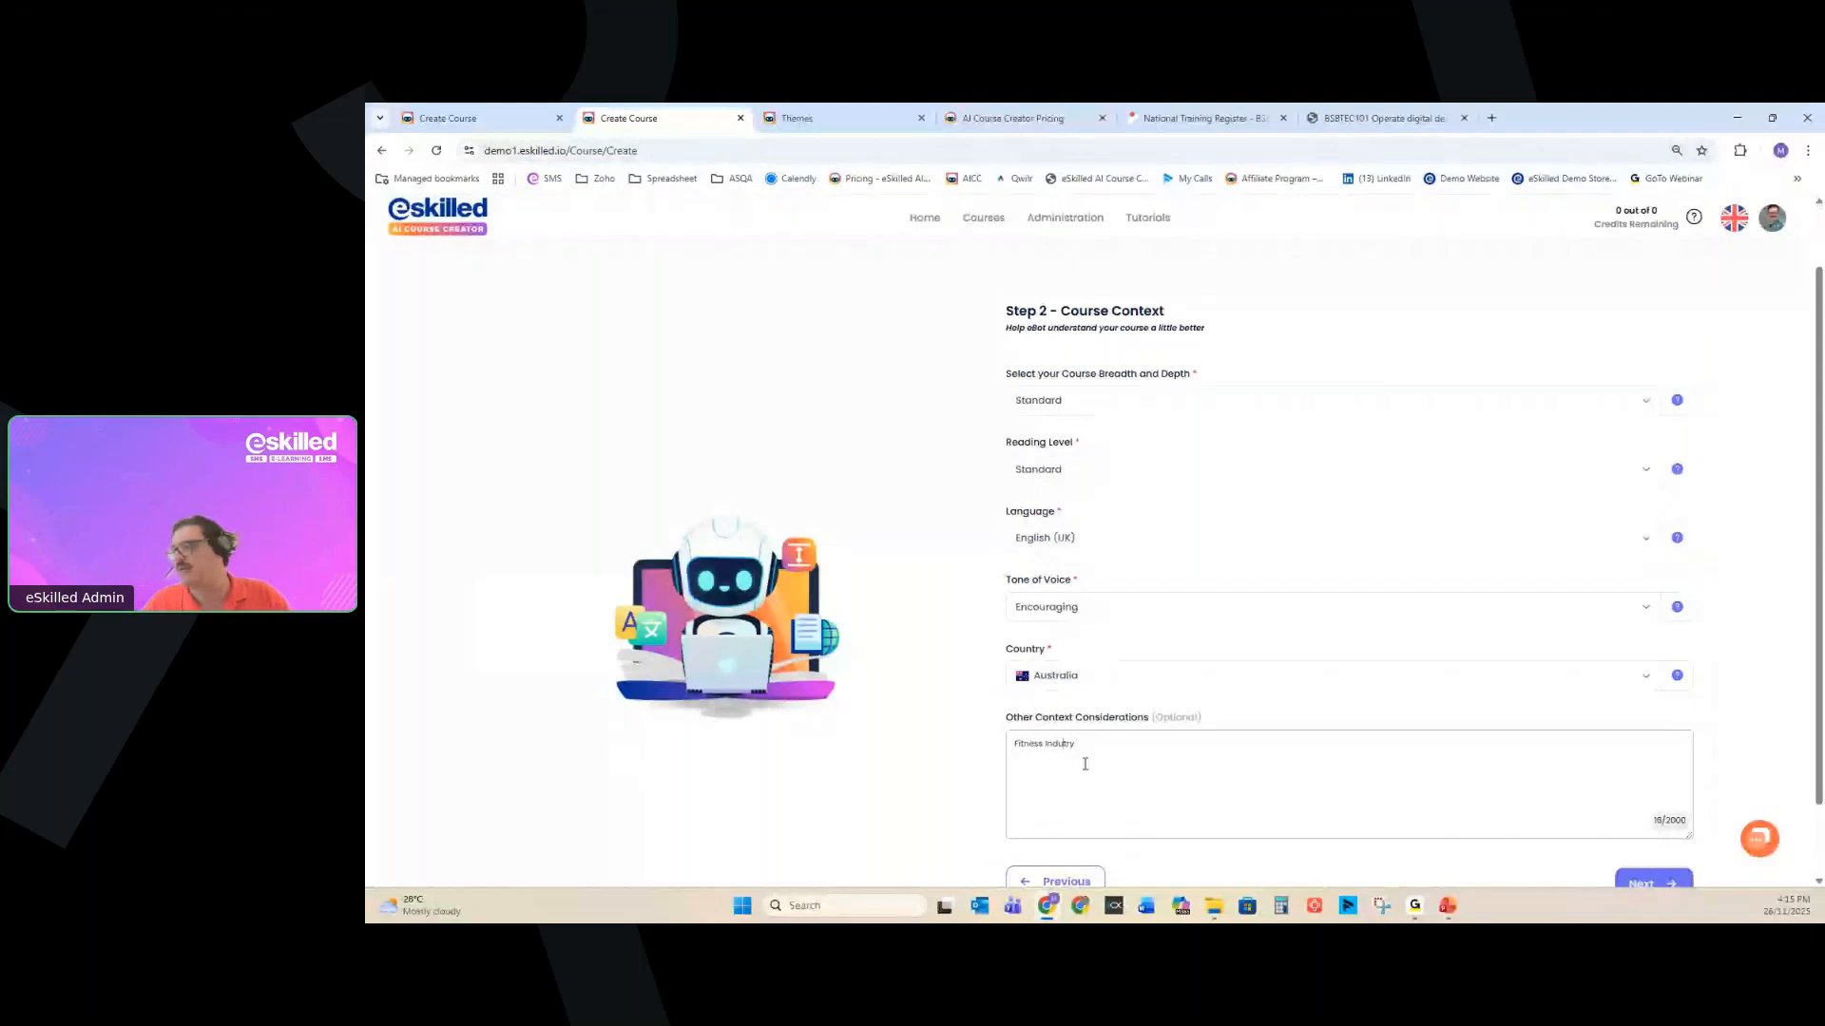
pyautogui.write('s')
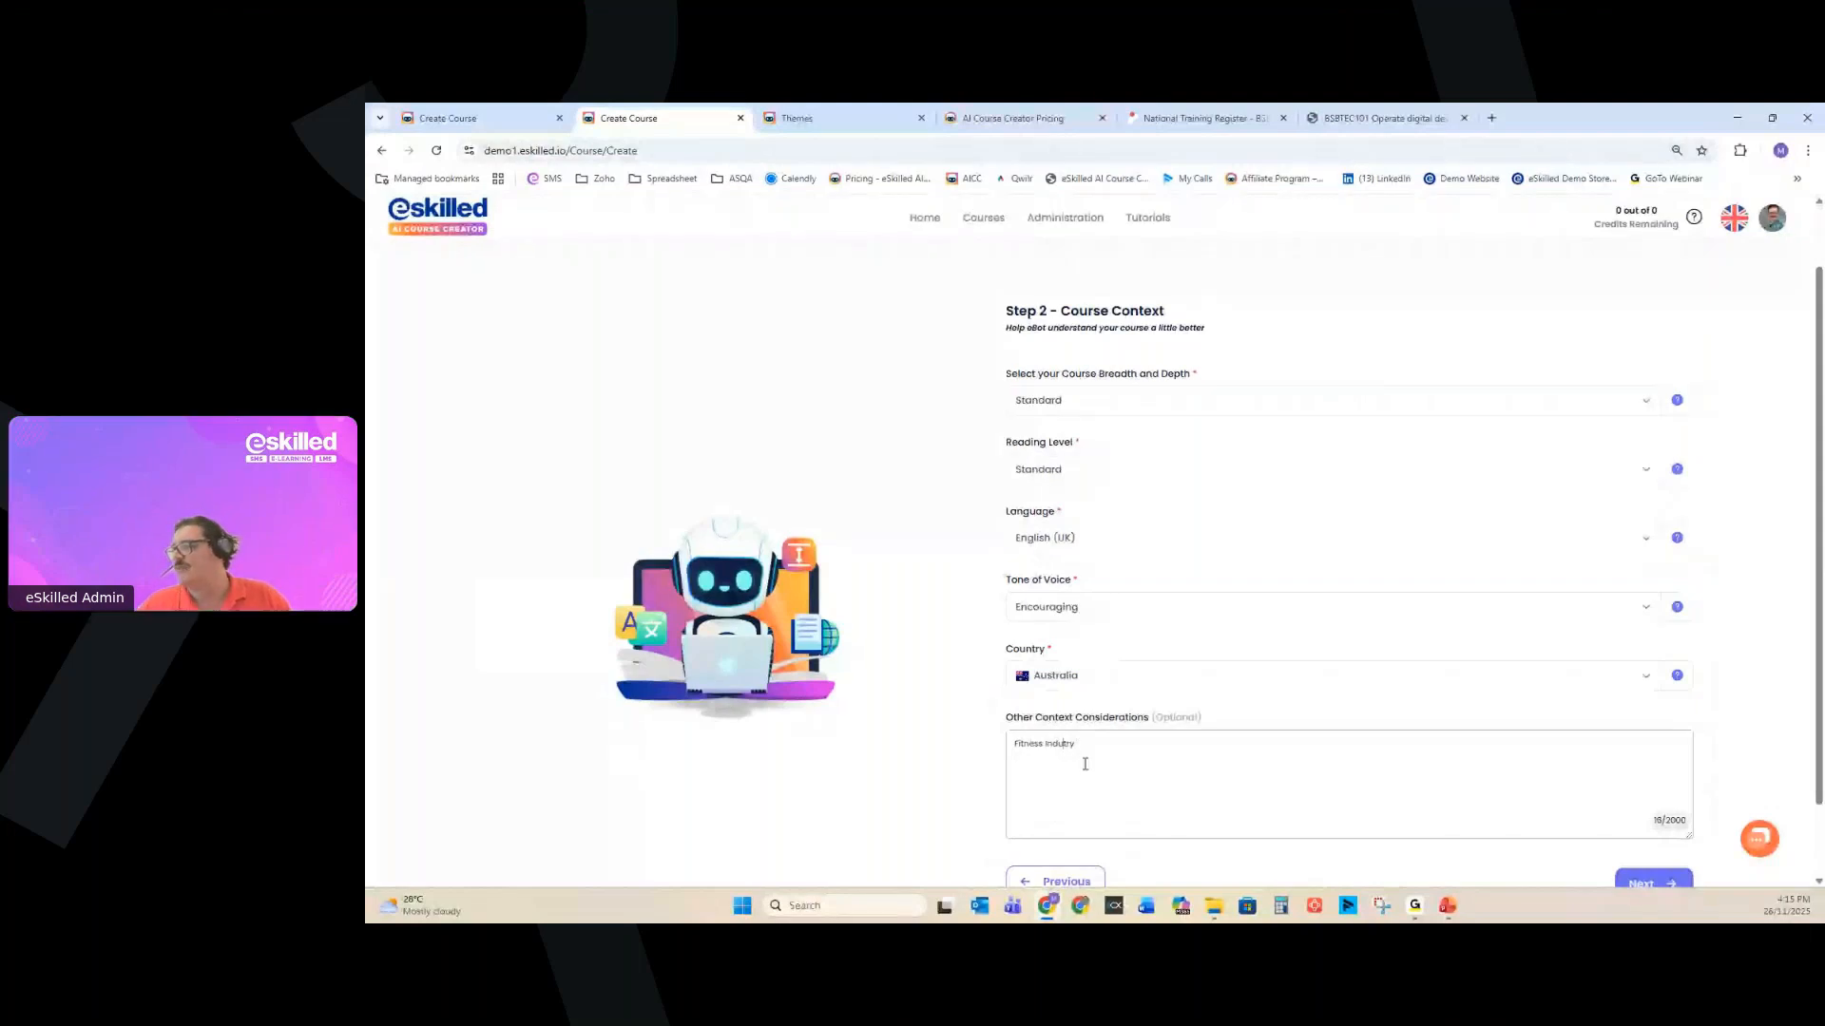
pyautogui.scroll(-1, 1351, 691)
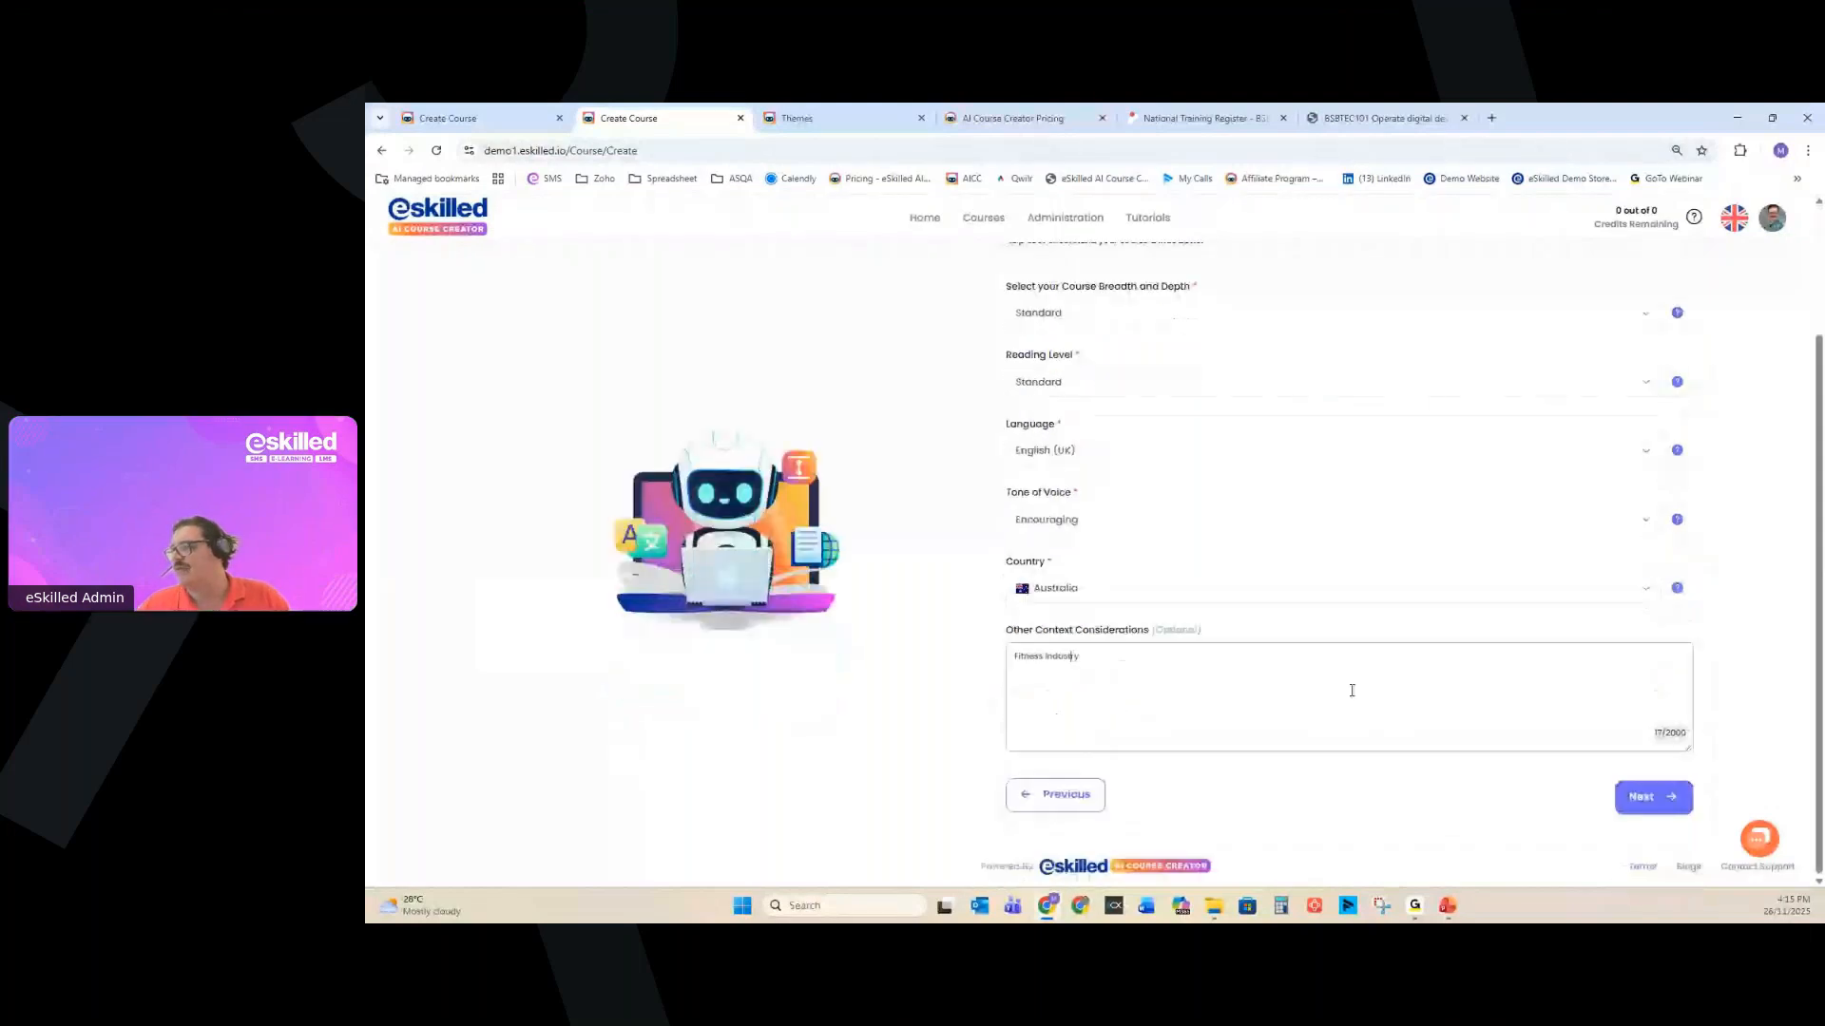
pyautogui.click(1095, 654)
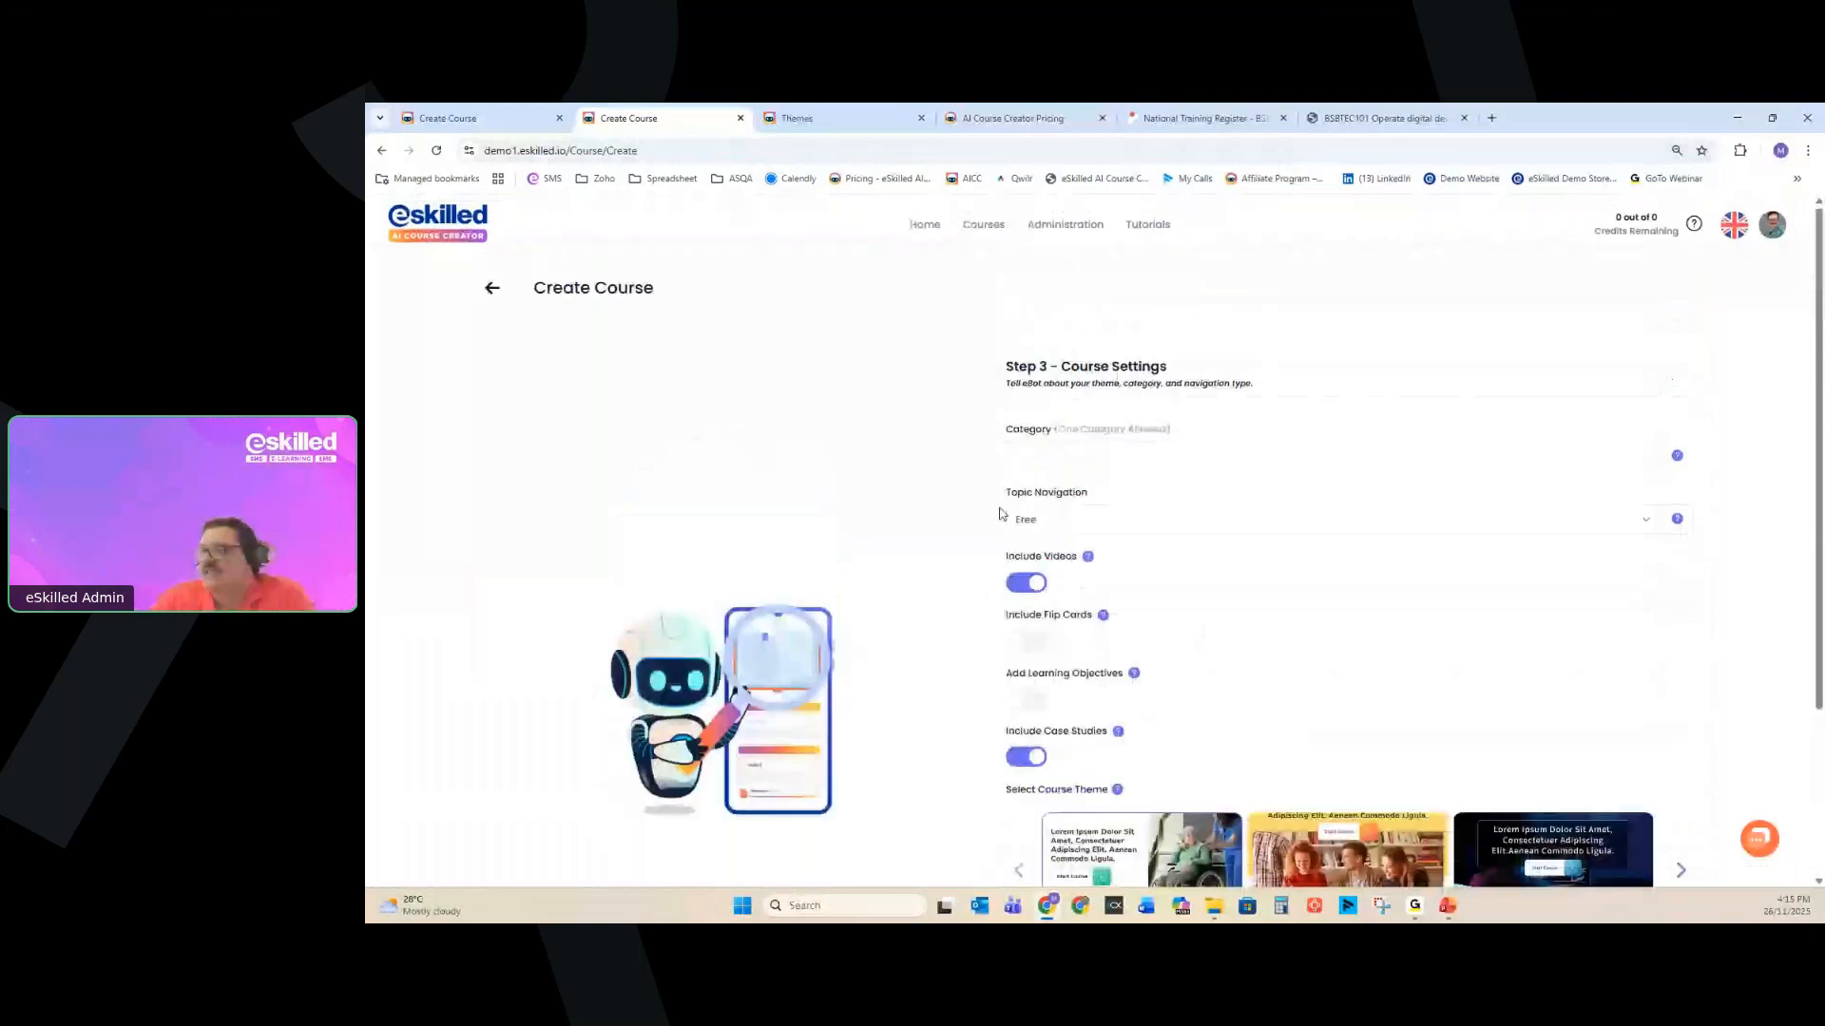
# Set the course category to Business and the topic navigation to Free.
pyautogui.click(1046, 454)
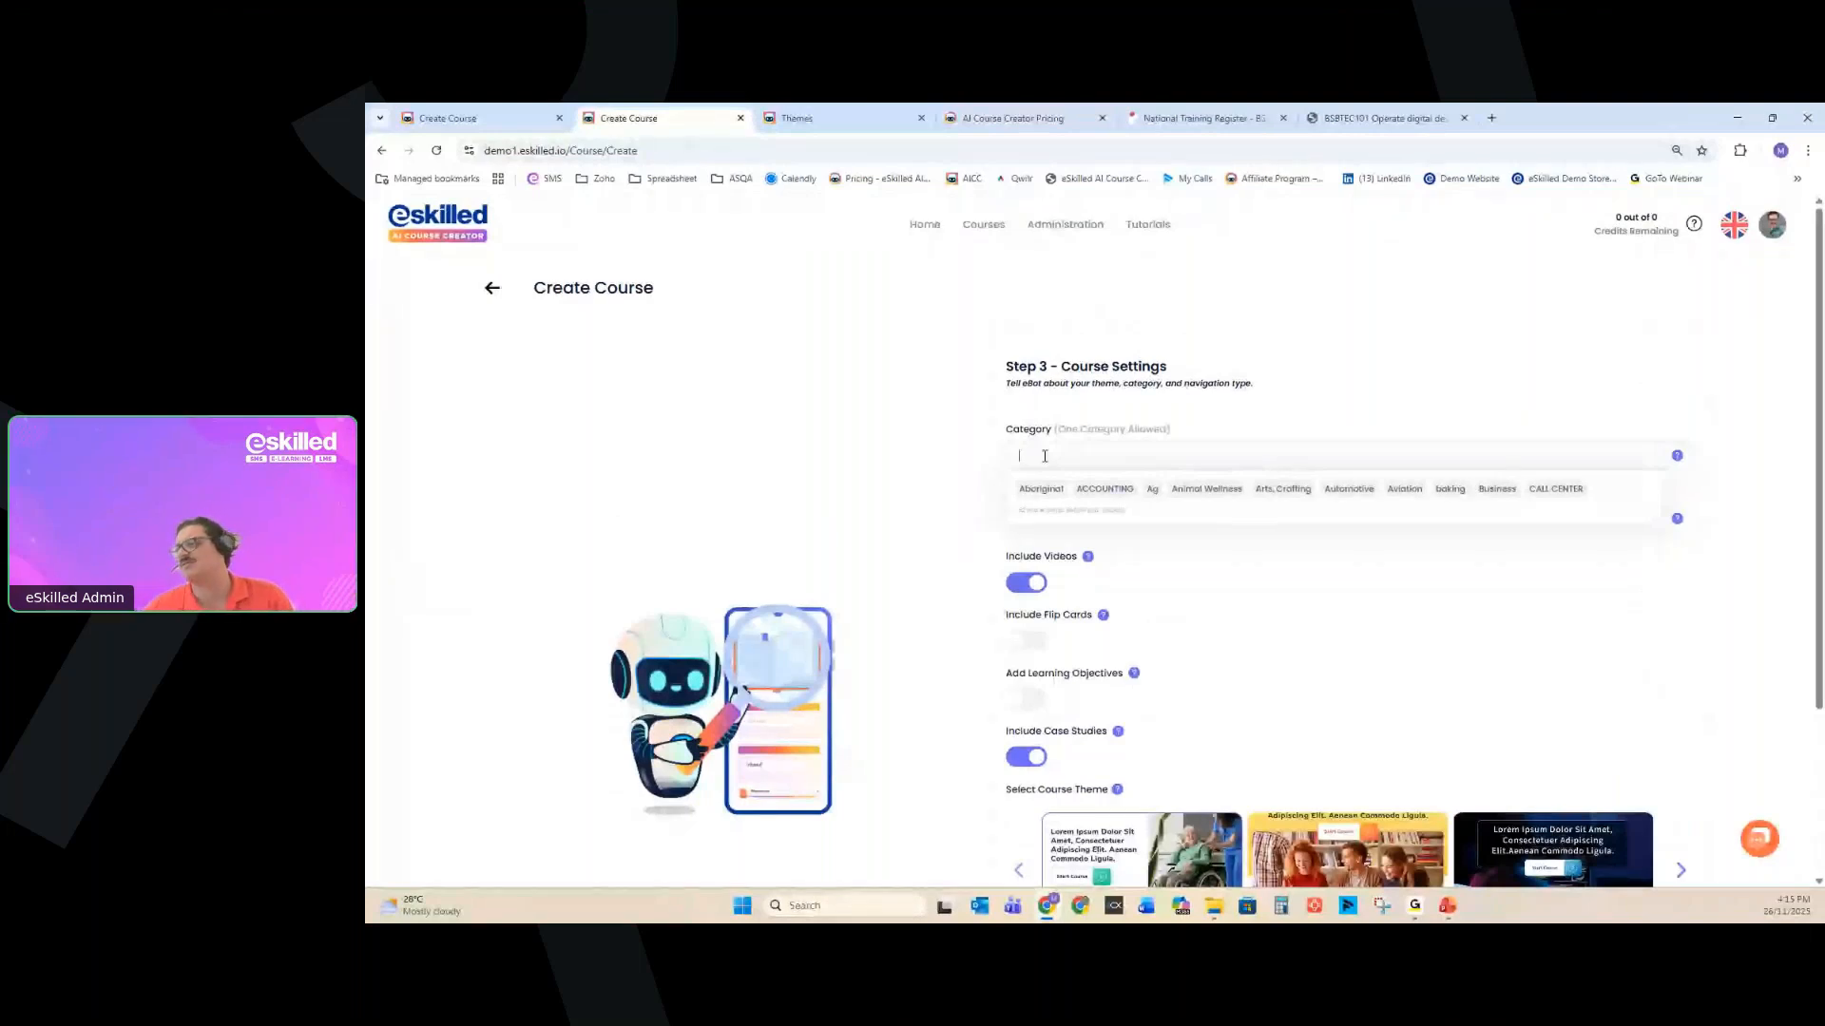
pyautogui.write('busin')
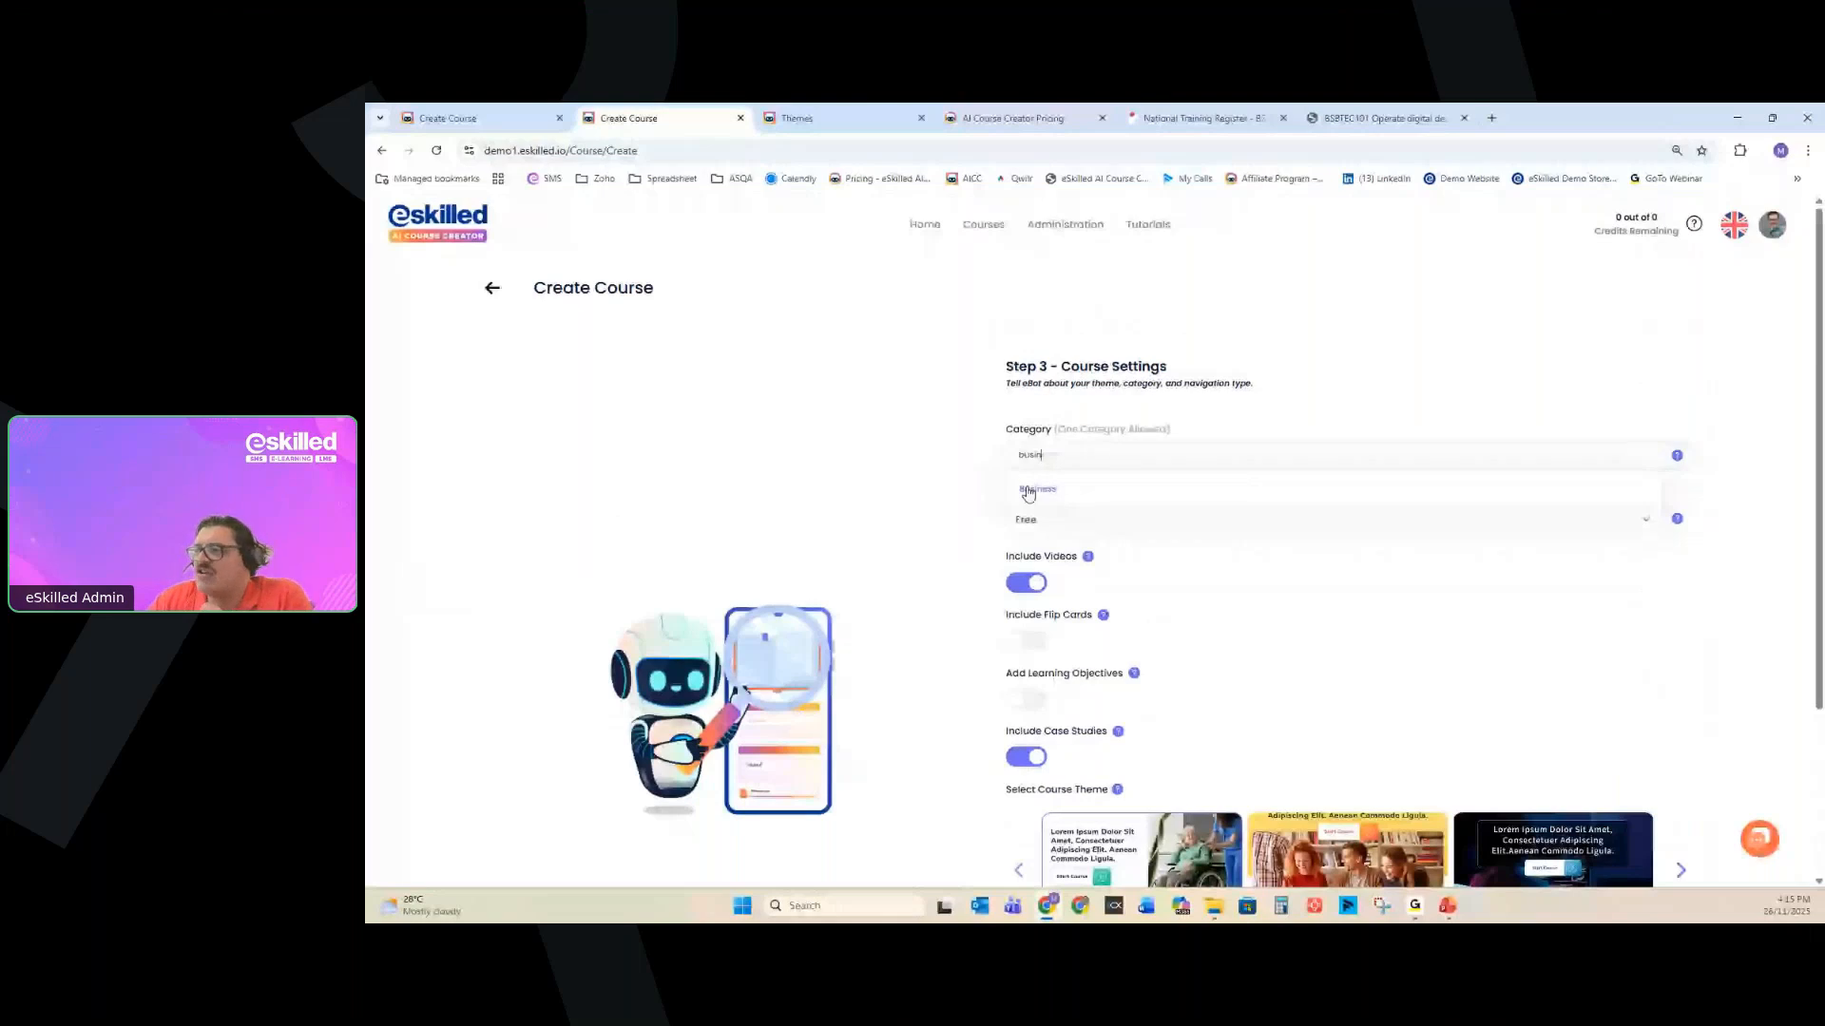
pyautogui.click(1027, 490)
pyautogui.click(1046, 529)
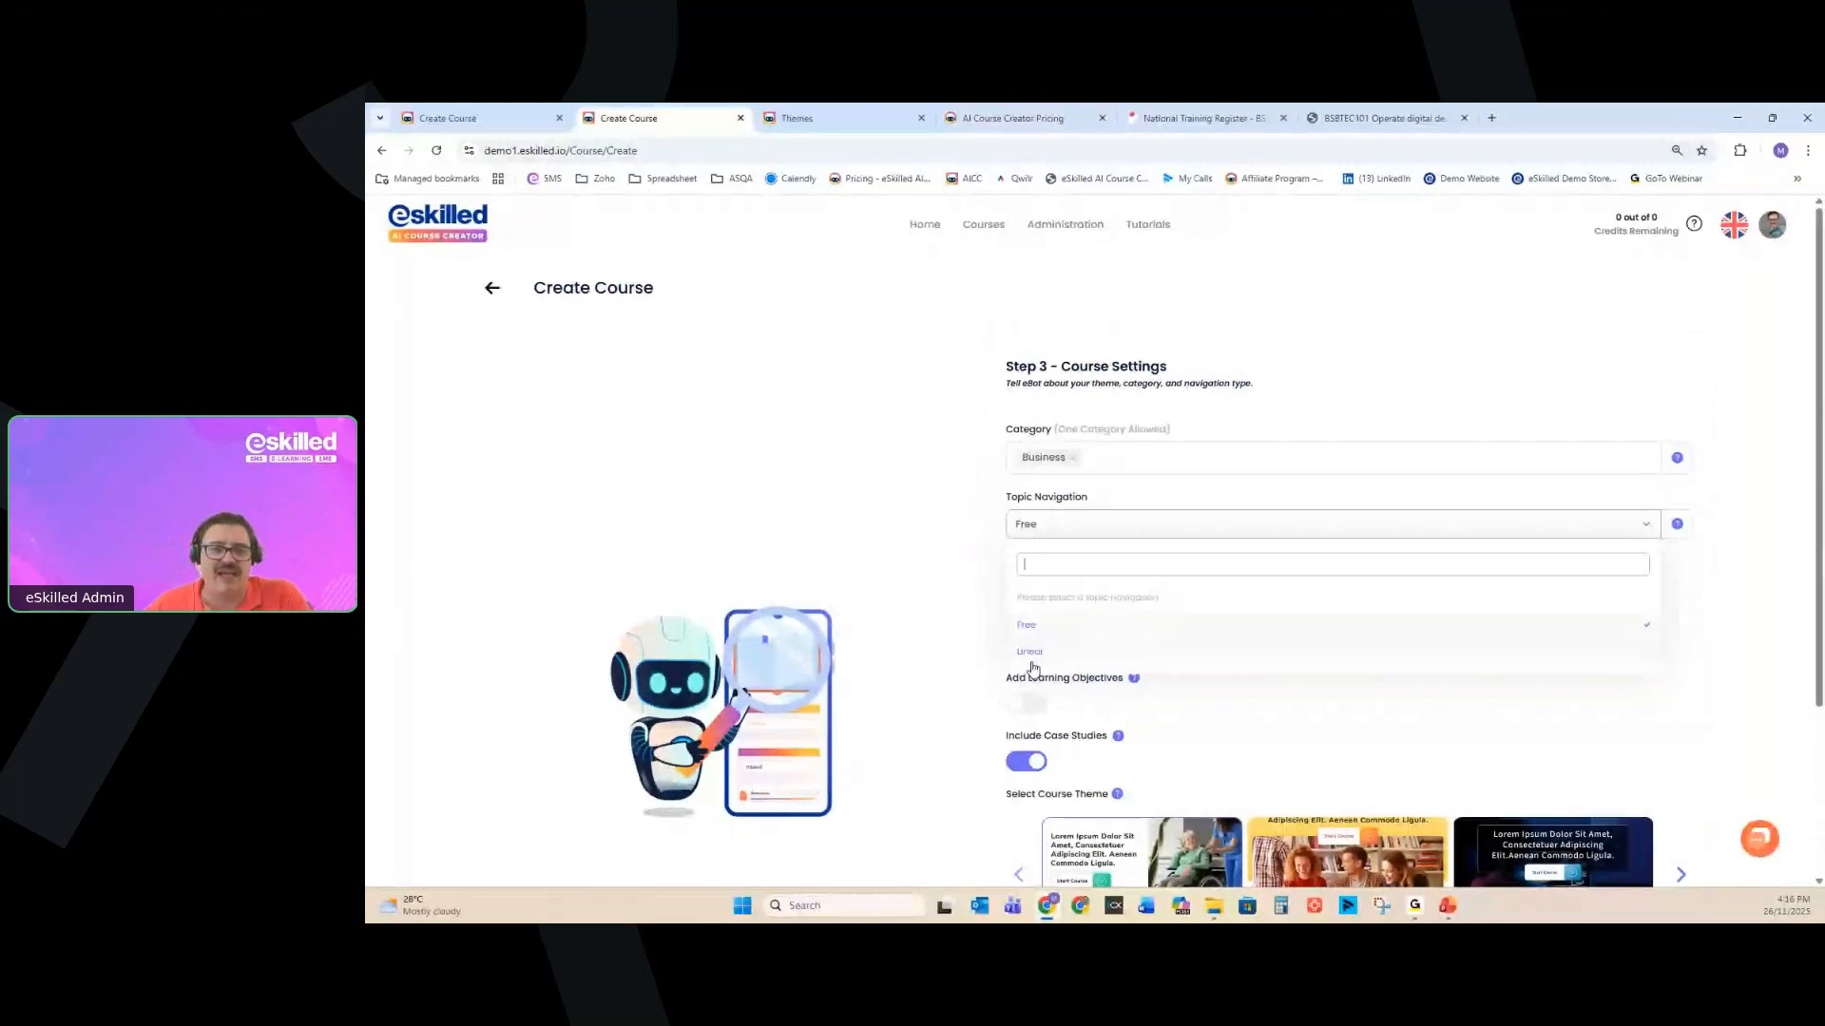
pyautogui.click(1035, 627)
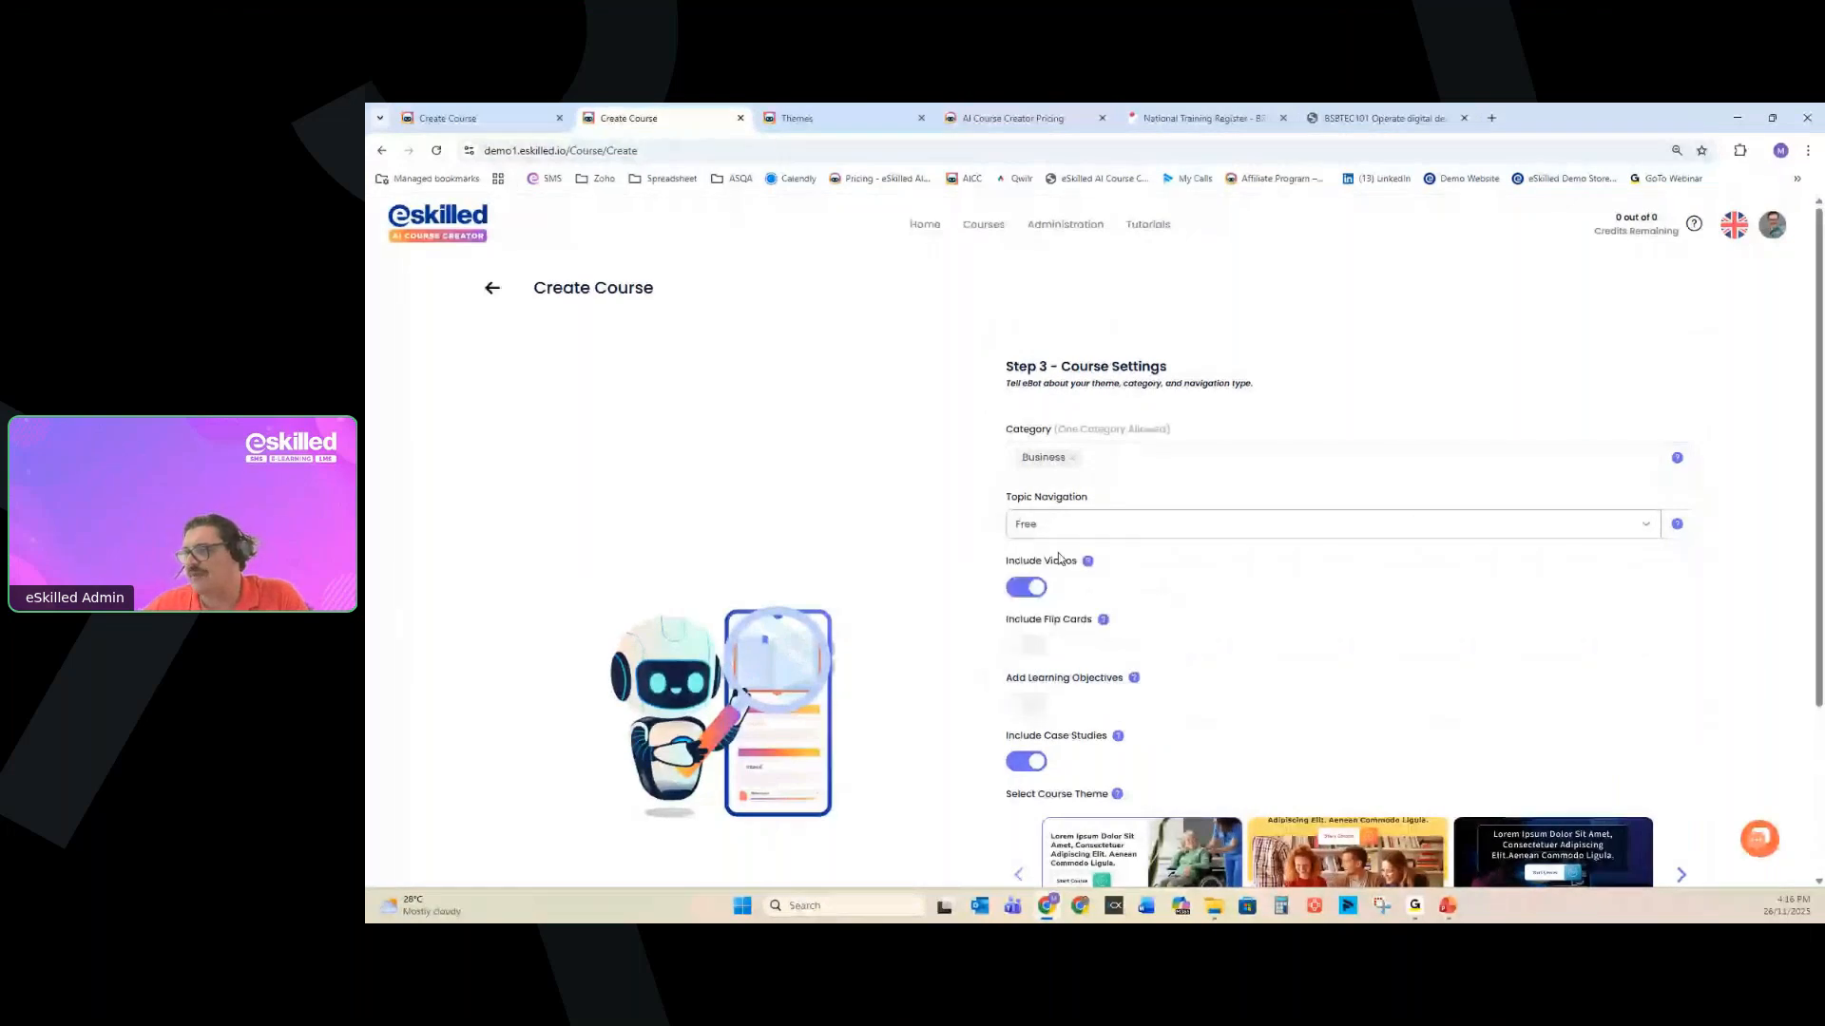
# Enable flip cards and learning objectives for the course, and choose the Summer course theme before proceeding to the quiz settings.
pyautogui.click(1024, 647)
pyautogui.click(1025, 706)
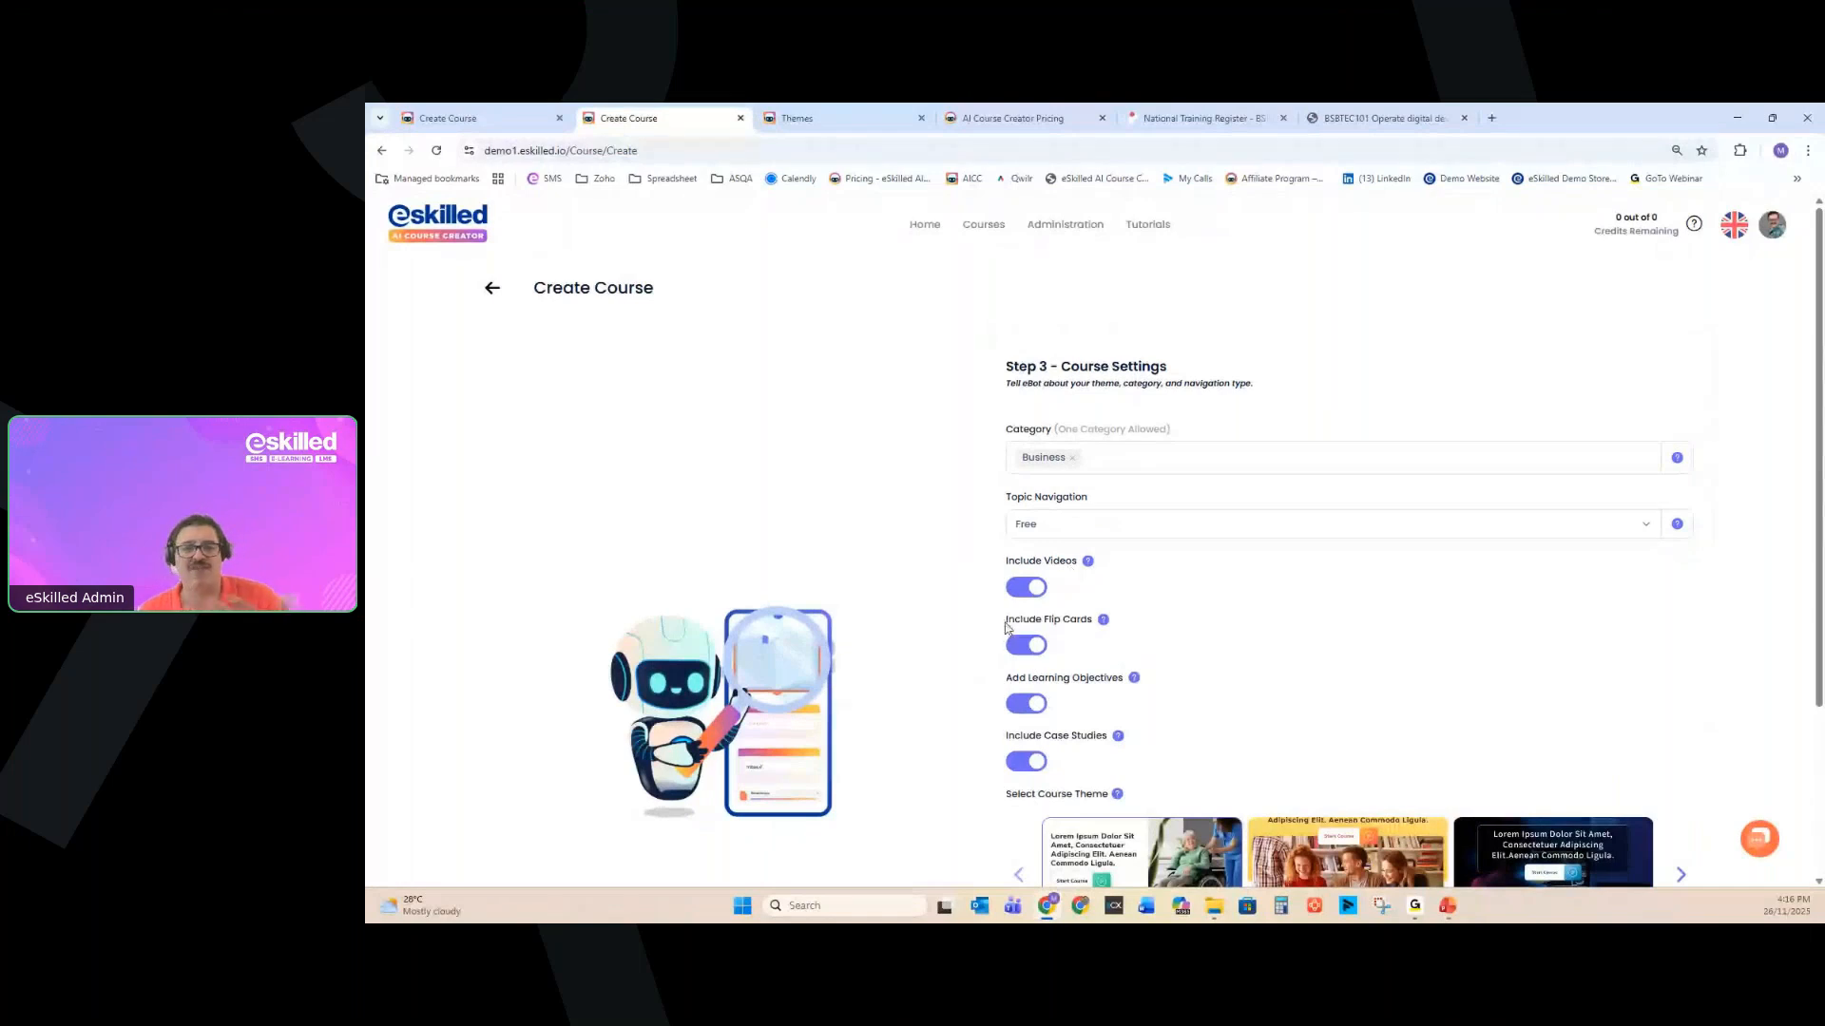
pyautogui.moveTo(1005, 623); pyautogui.dragTo(1081, 623)
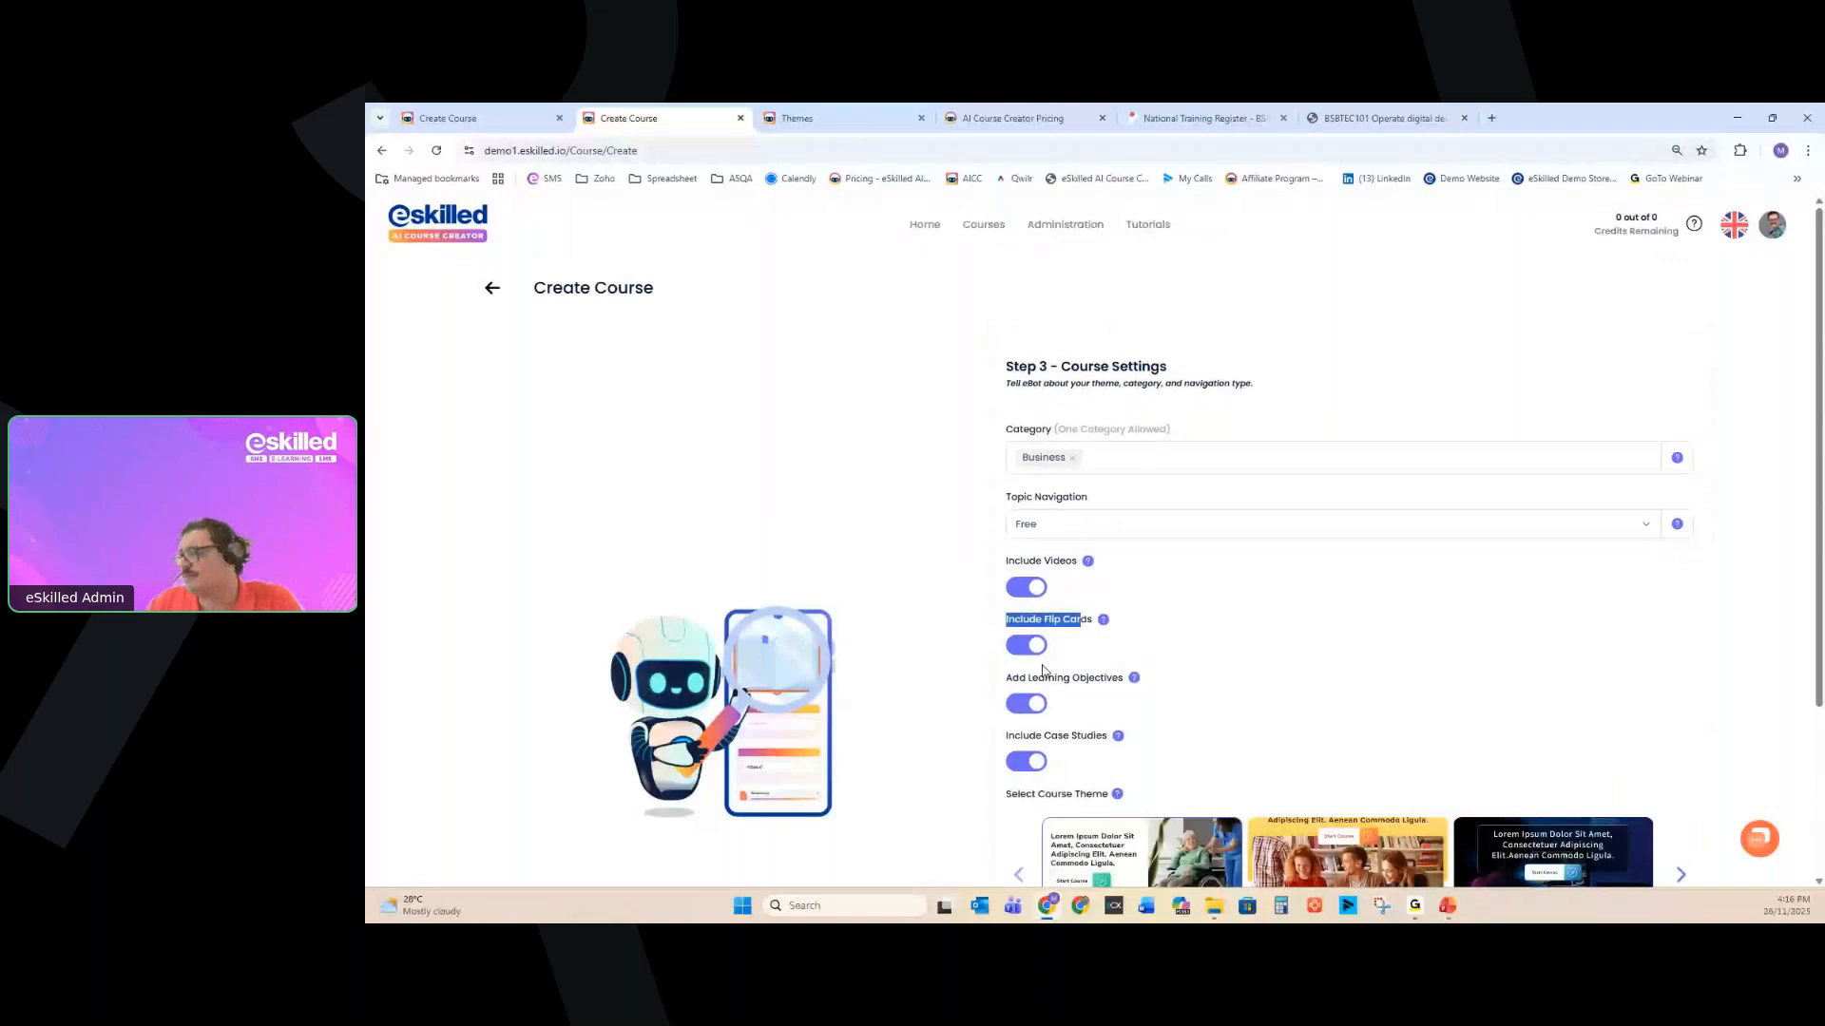
pyautogui.scroll(-1, 1043, 671)
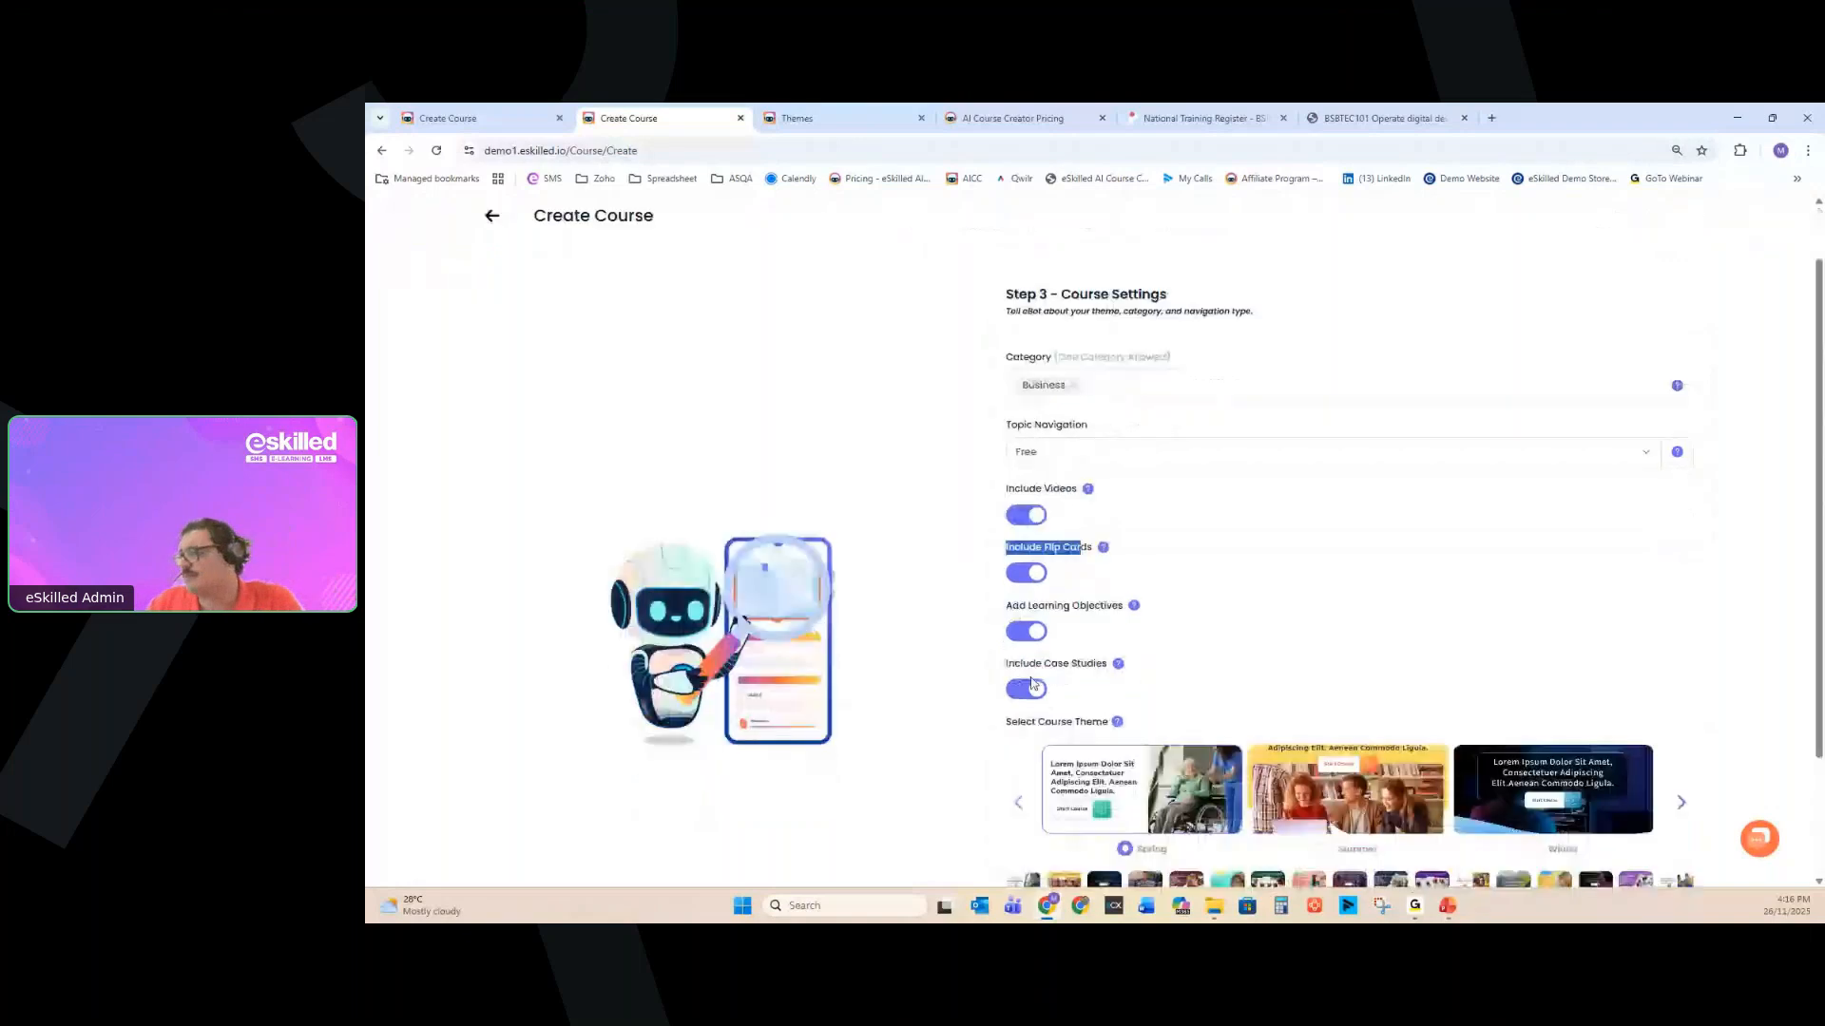
pyautogui.scroll(1, 1033, 682)
pyautogui.moveTo(1005, 681); pyautogui.dragTo(1110, 683)
pyautogui.click(1132, 610)
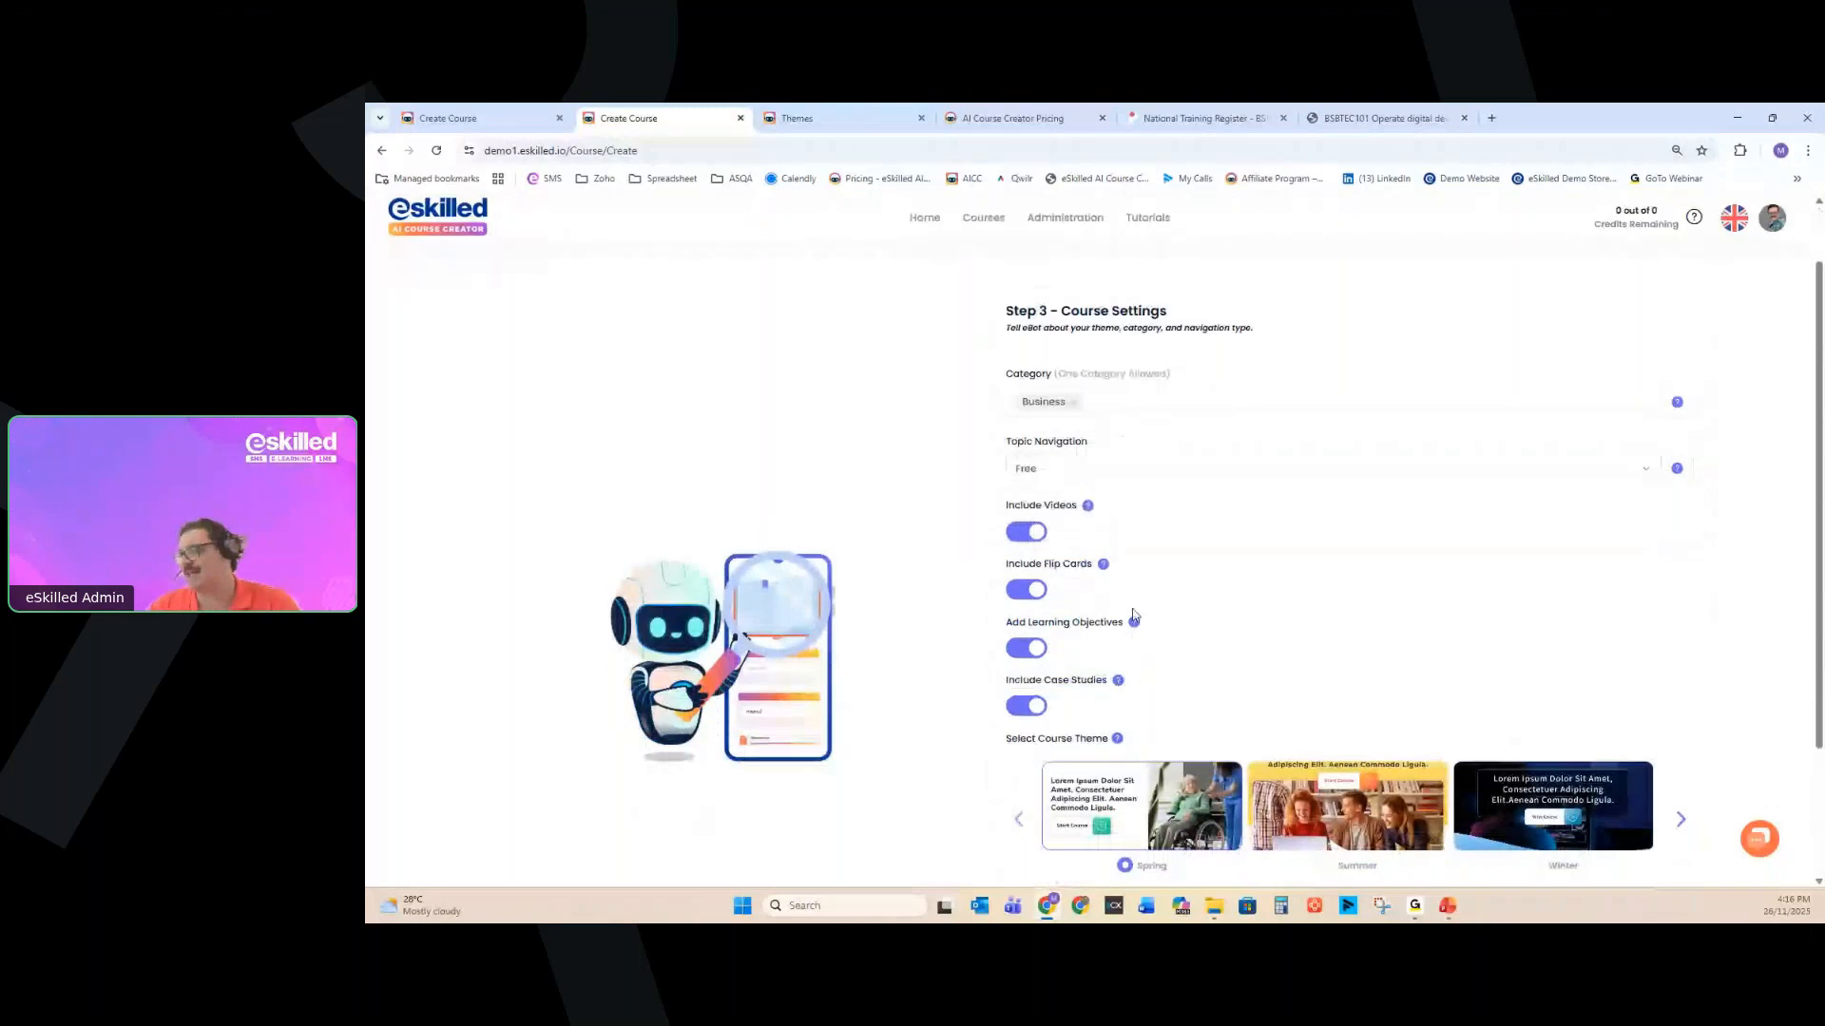
pyautogui.scroll(-2, 1107, 632)
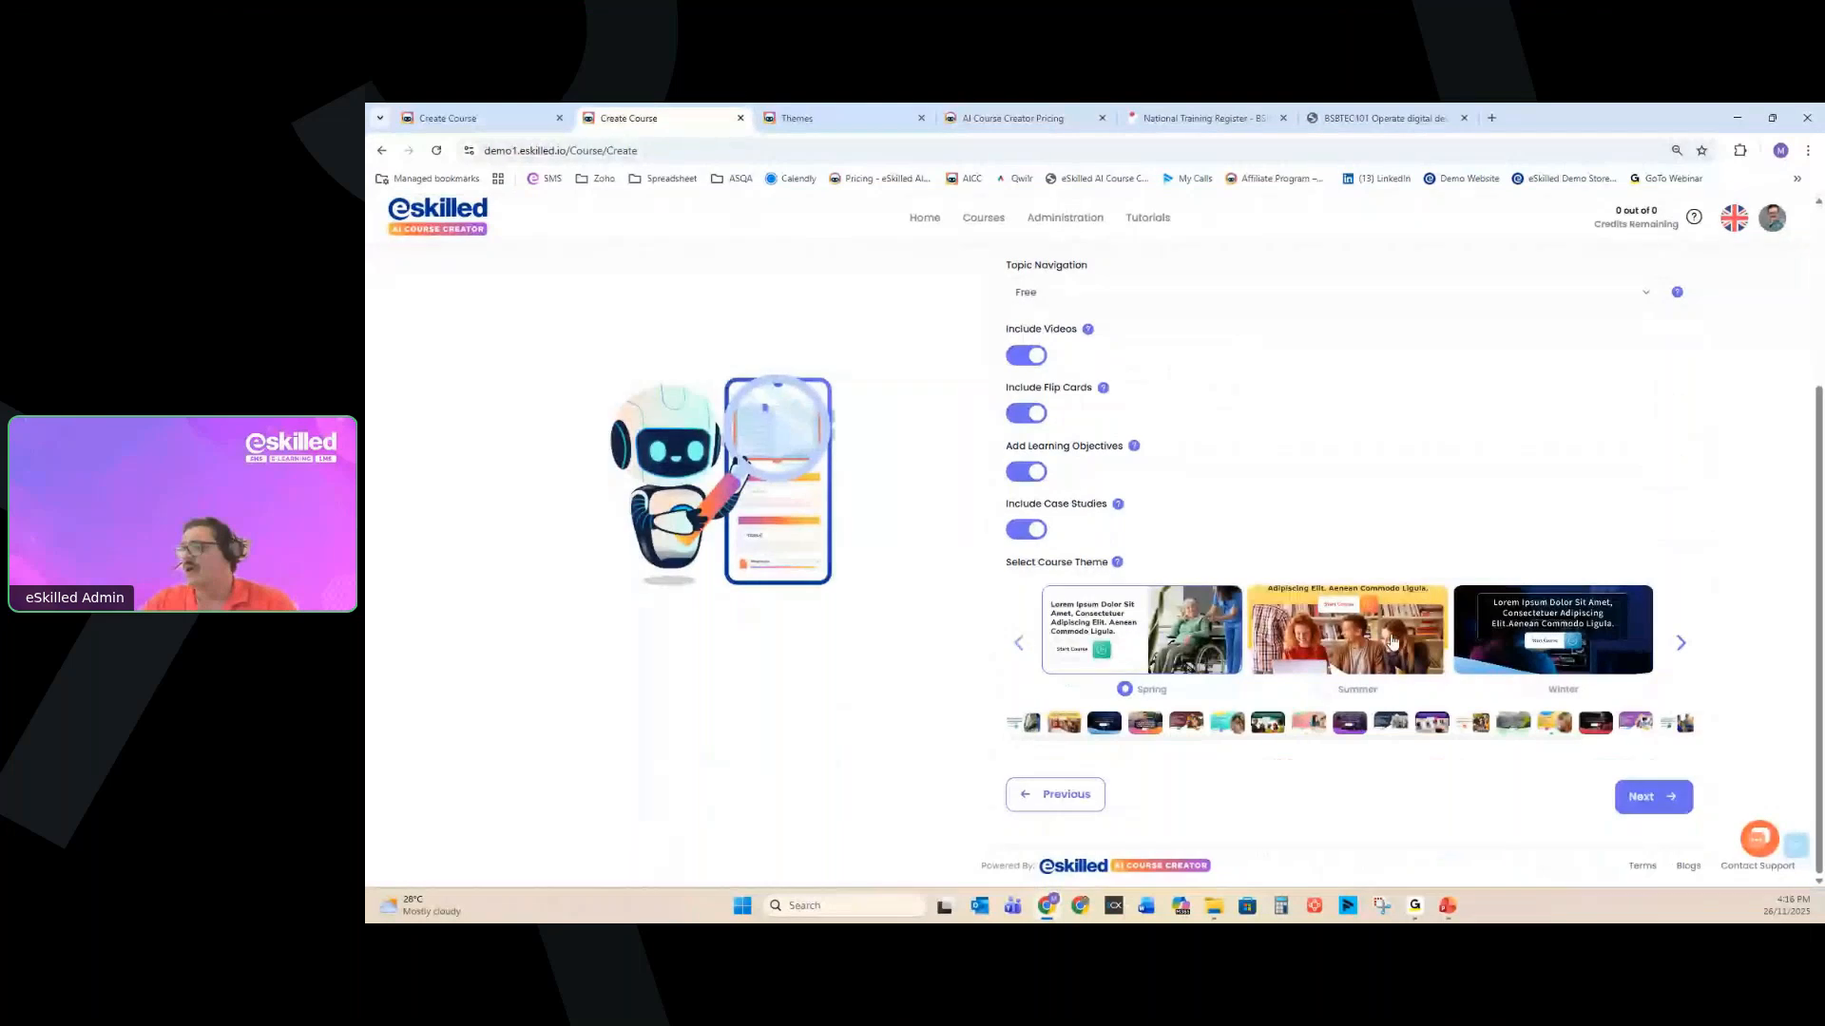
pyautogui.click(1331, 643)
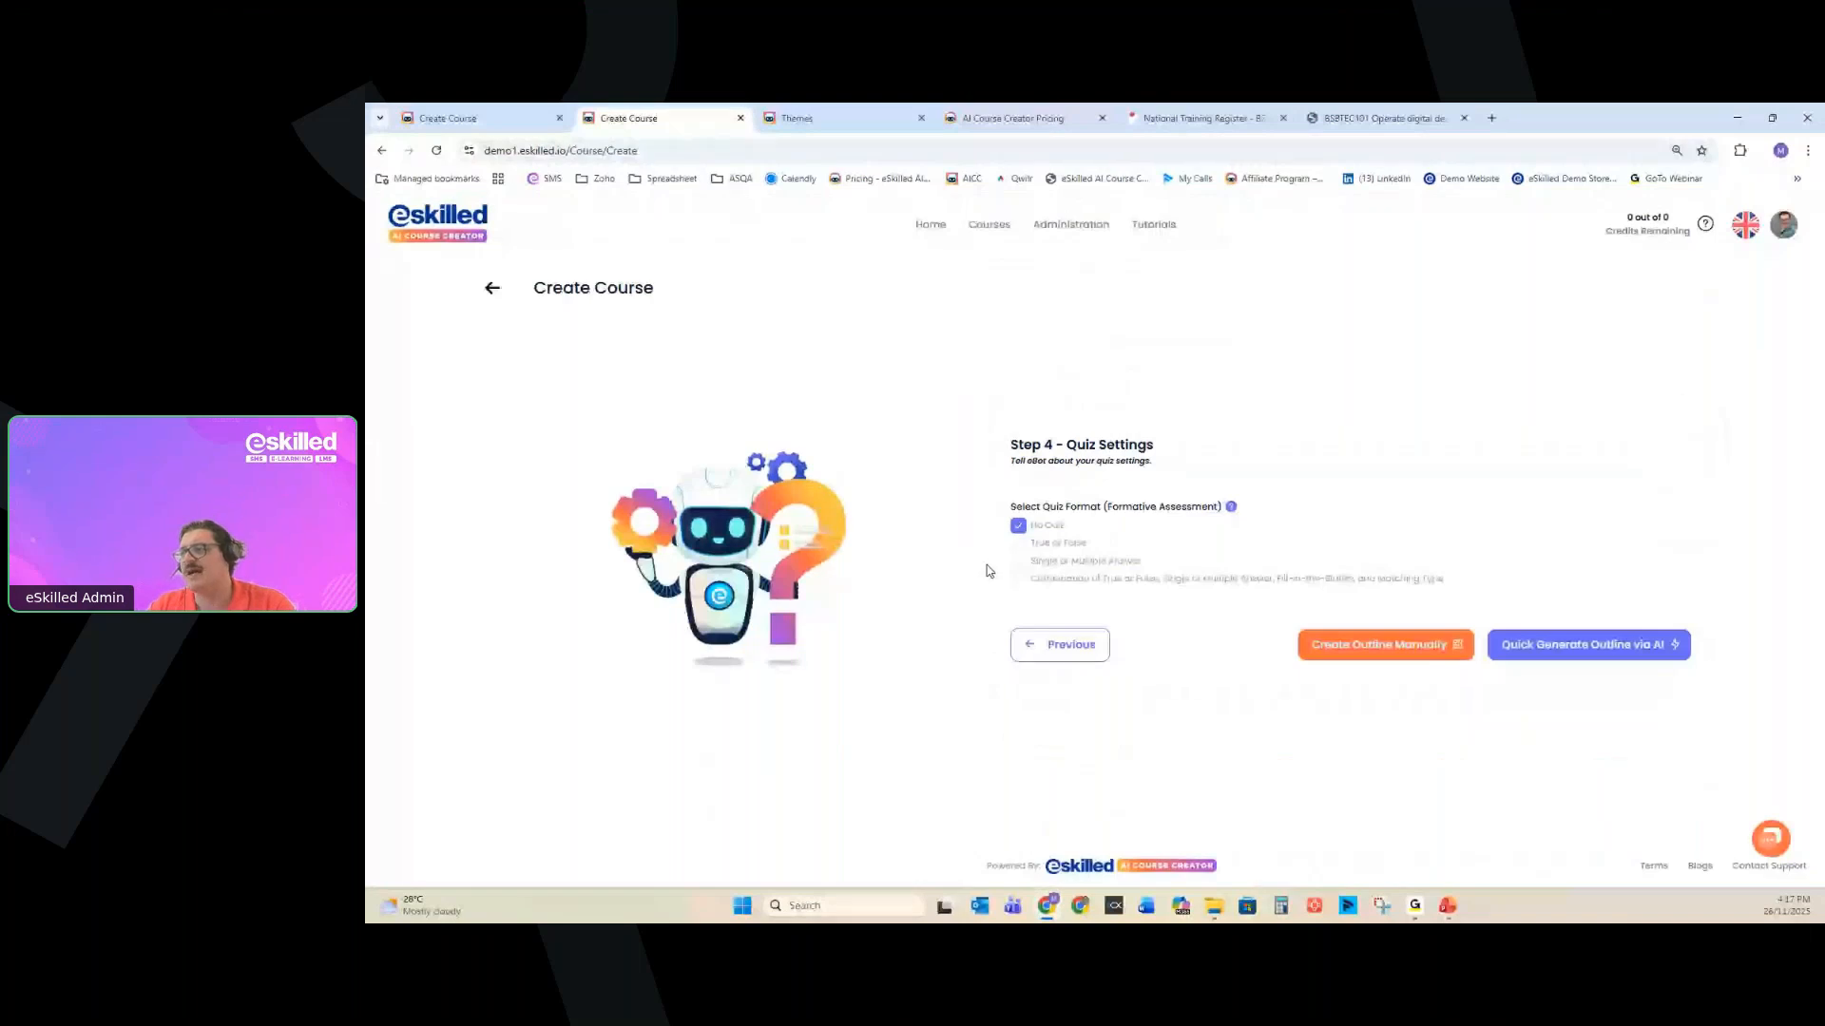
# Set the quiz format to the combination of True or False, Single or Multiple Answer, Fill-in-the-Blanks and Matching Type, and generate the outline via AI.
pyautogui.click(1017, 579)
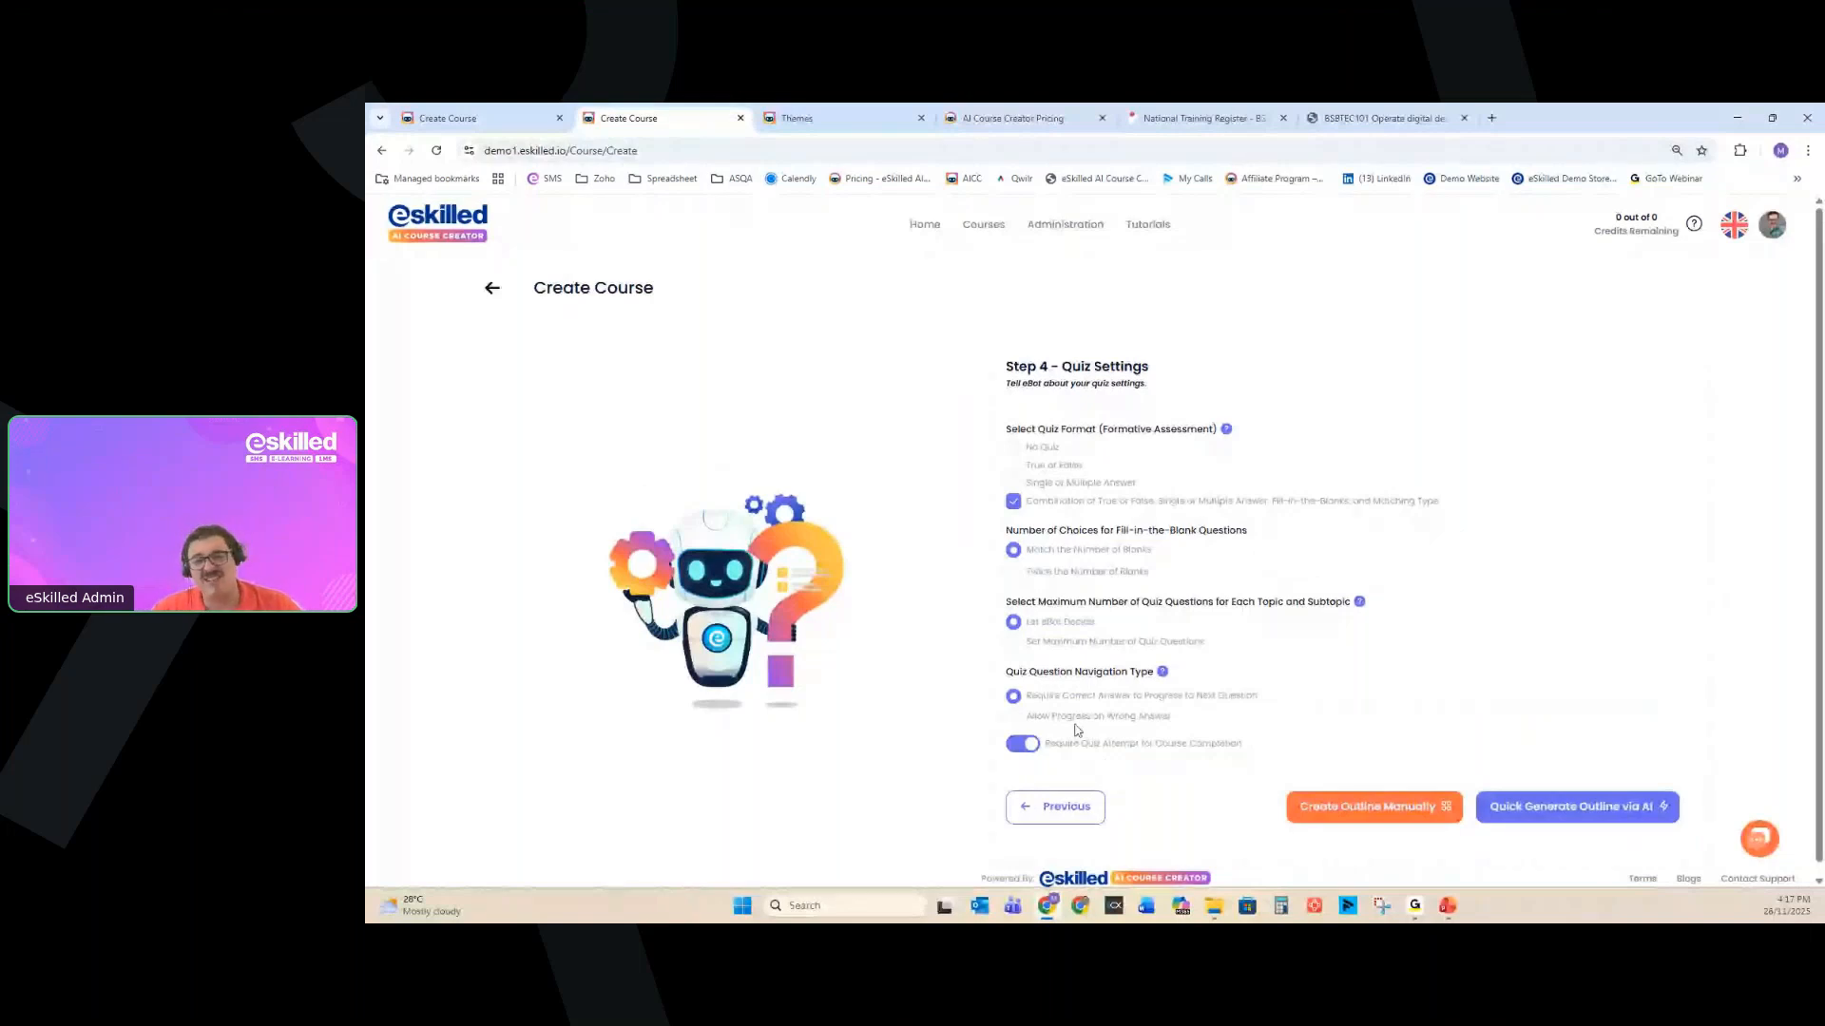
pyautogui.scroll(-1, 1081, 728)
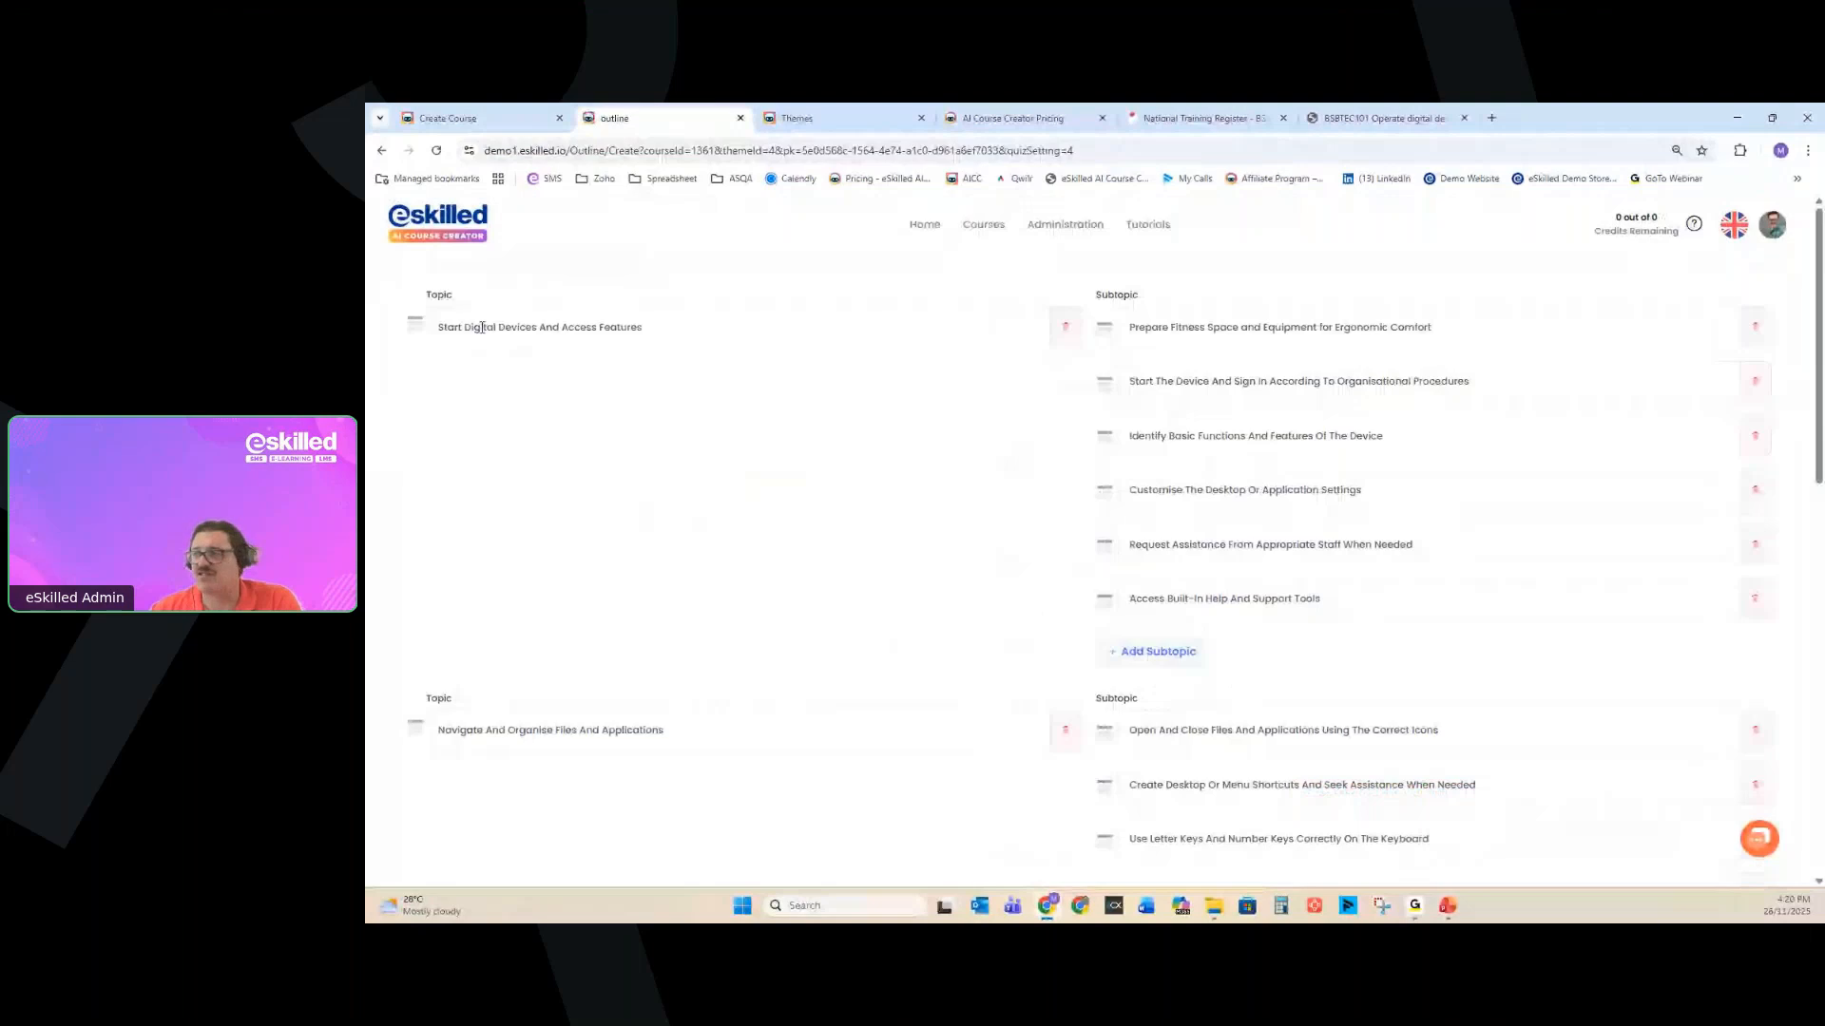
# Compare the generated outline's topics and subtopics with the elements and performance criteria in the BSBTEC101 unit PDF.
pyautogui.scroll(-15, 935, 455)
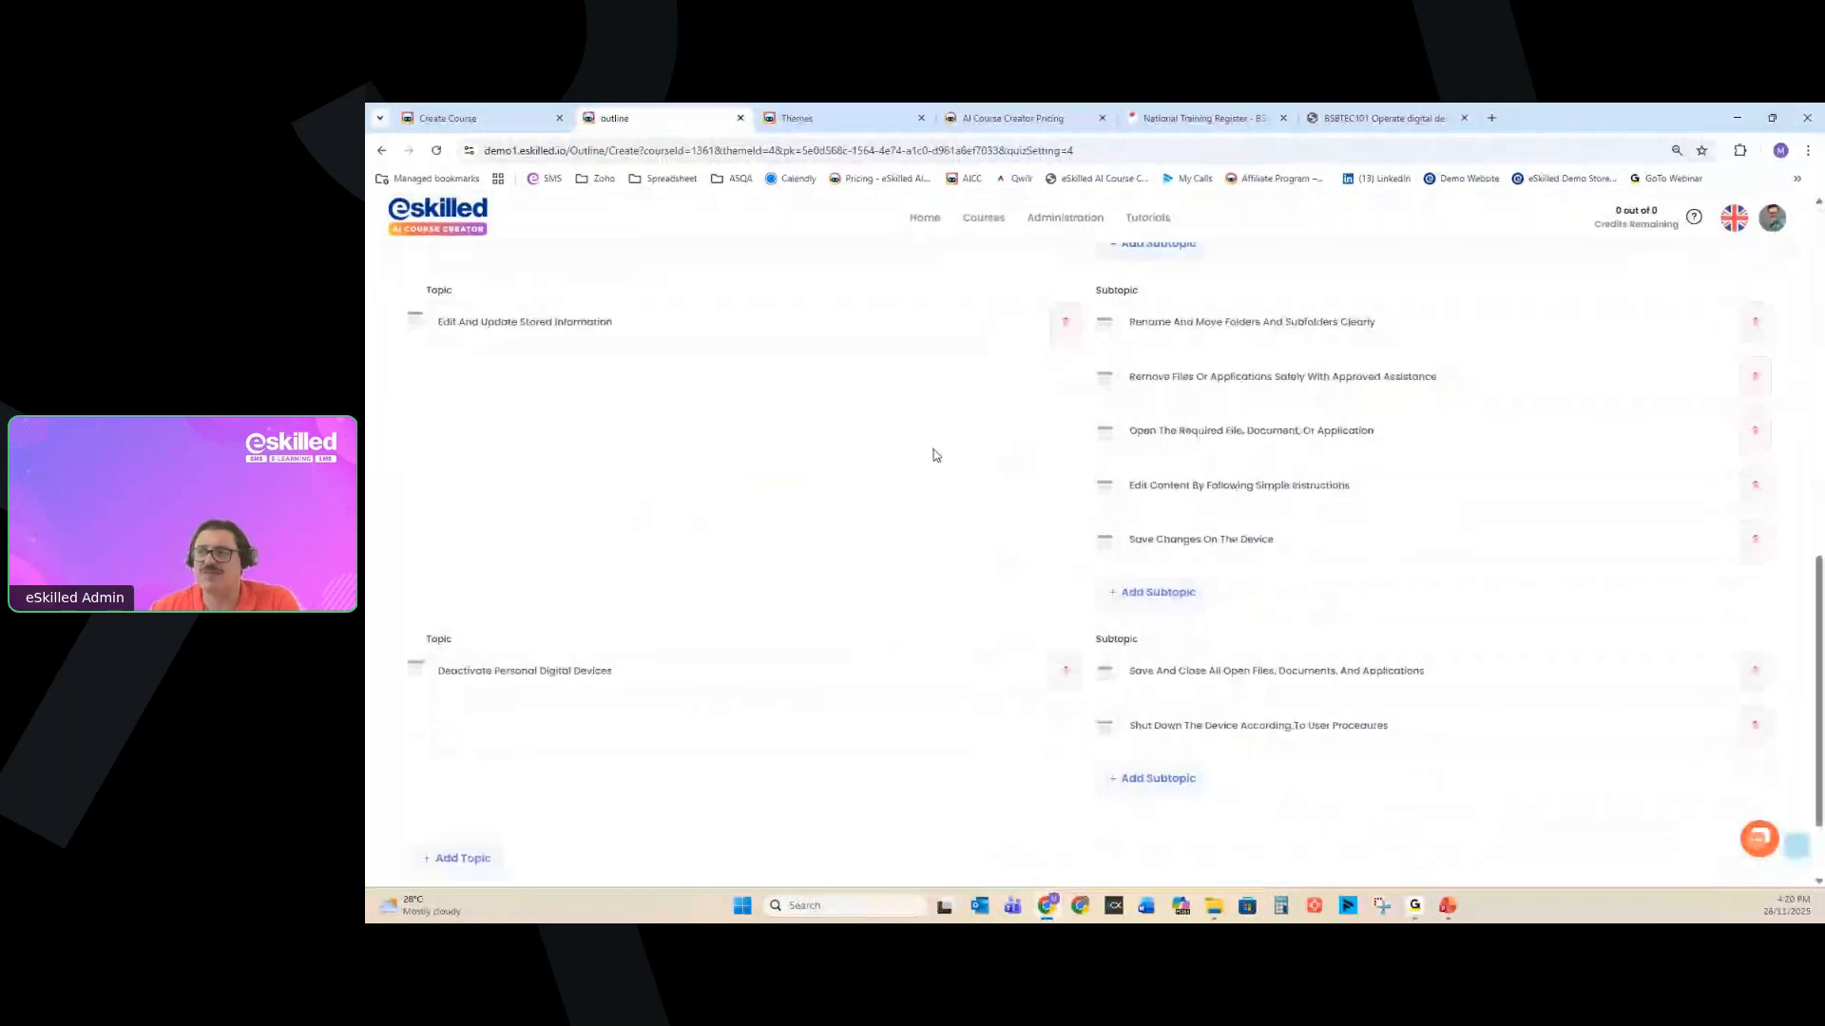
pyautogui.scroll(-2, 935, 456)
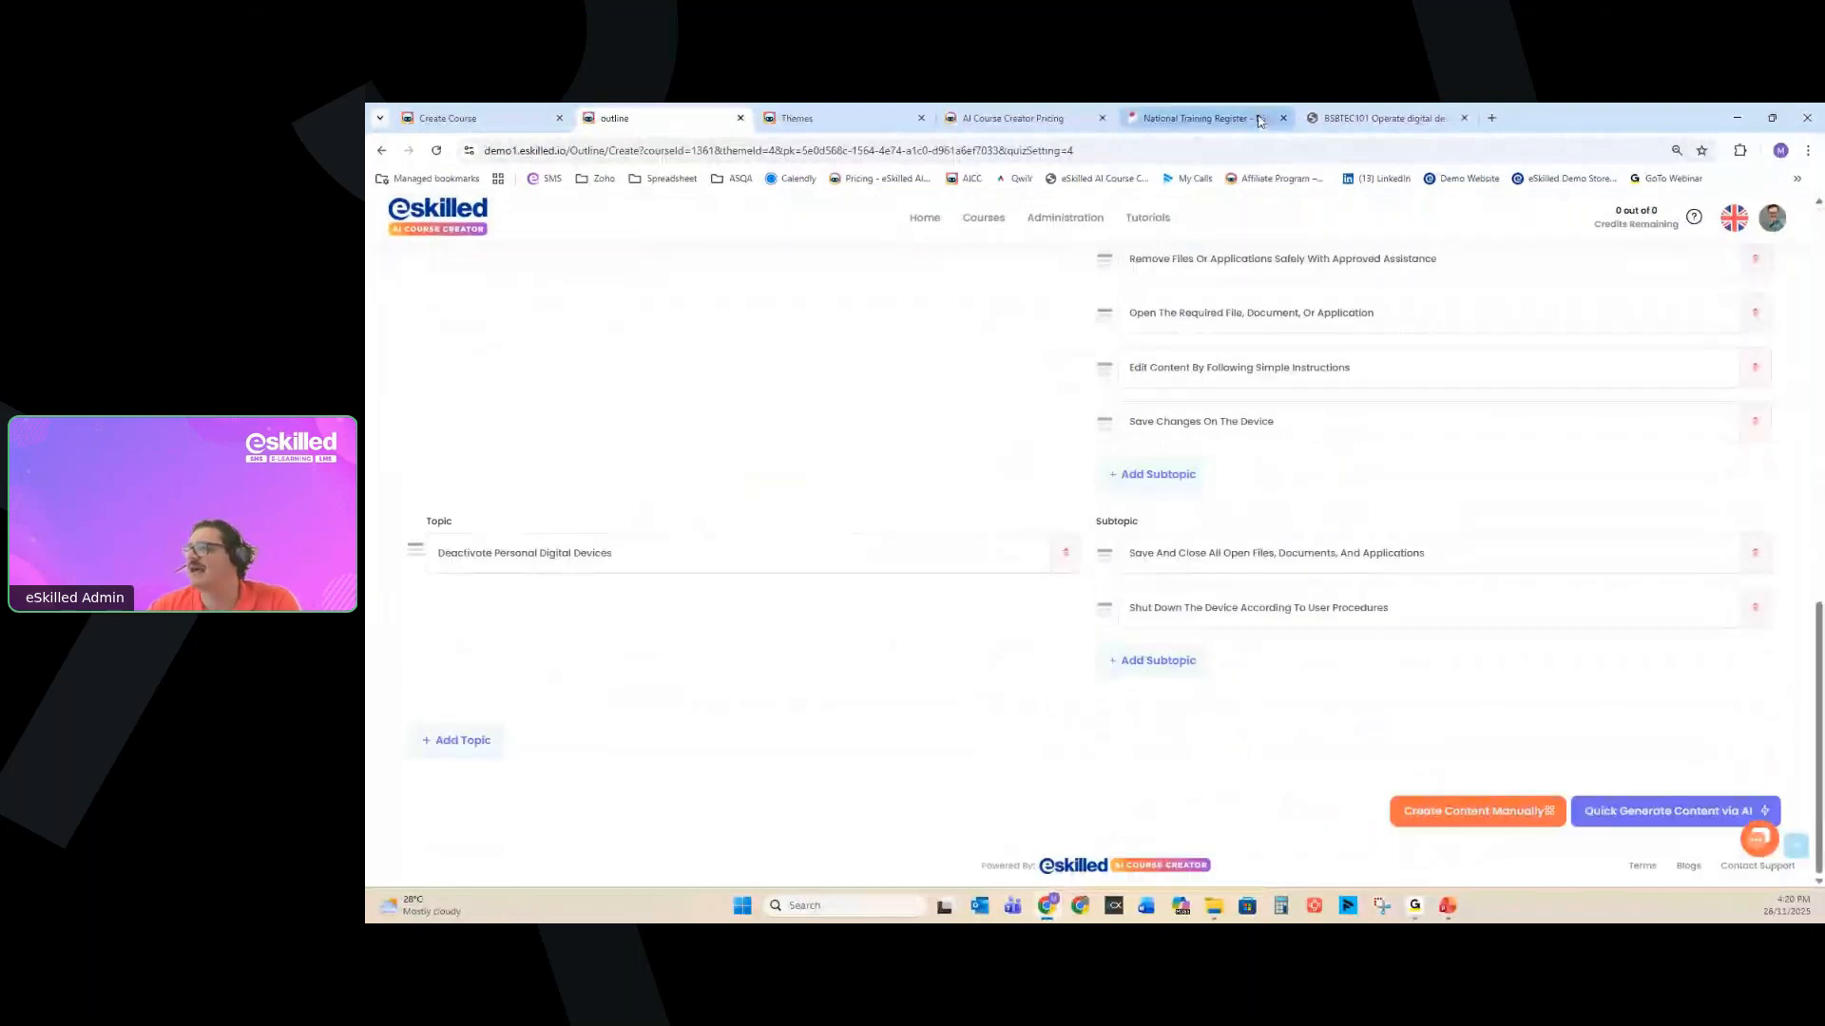
pyautogui.click(1382, 119)
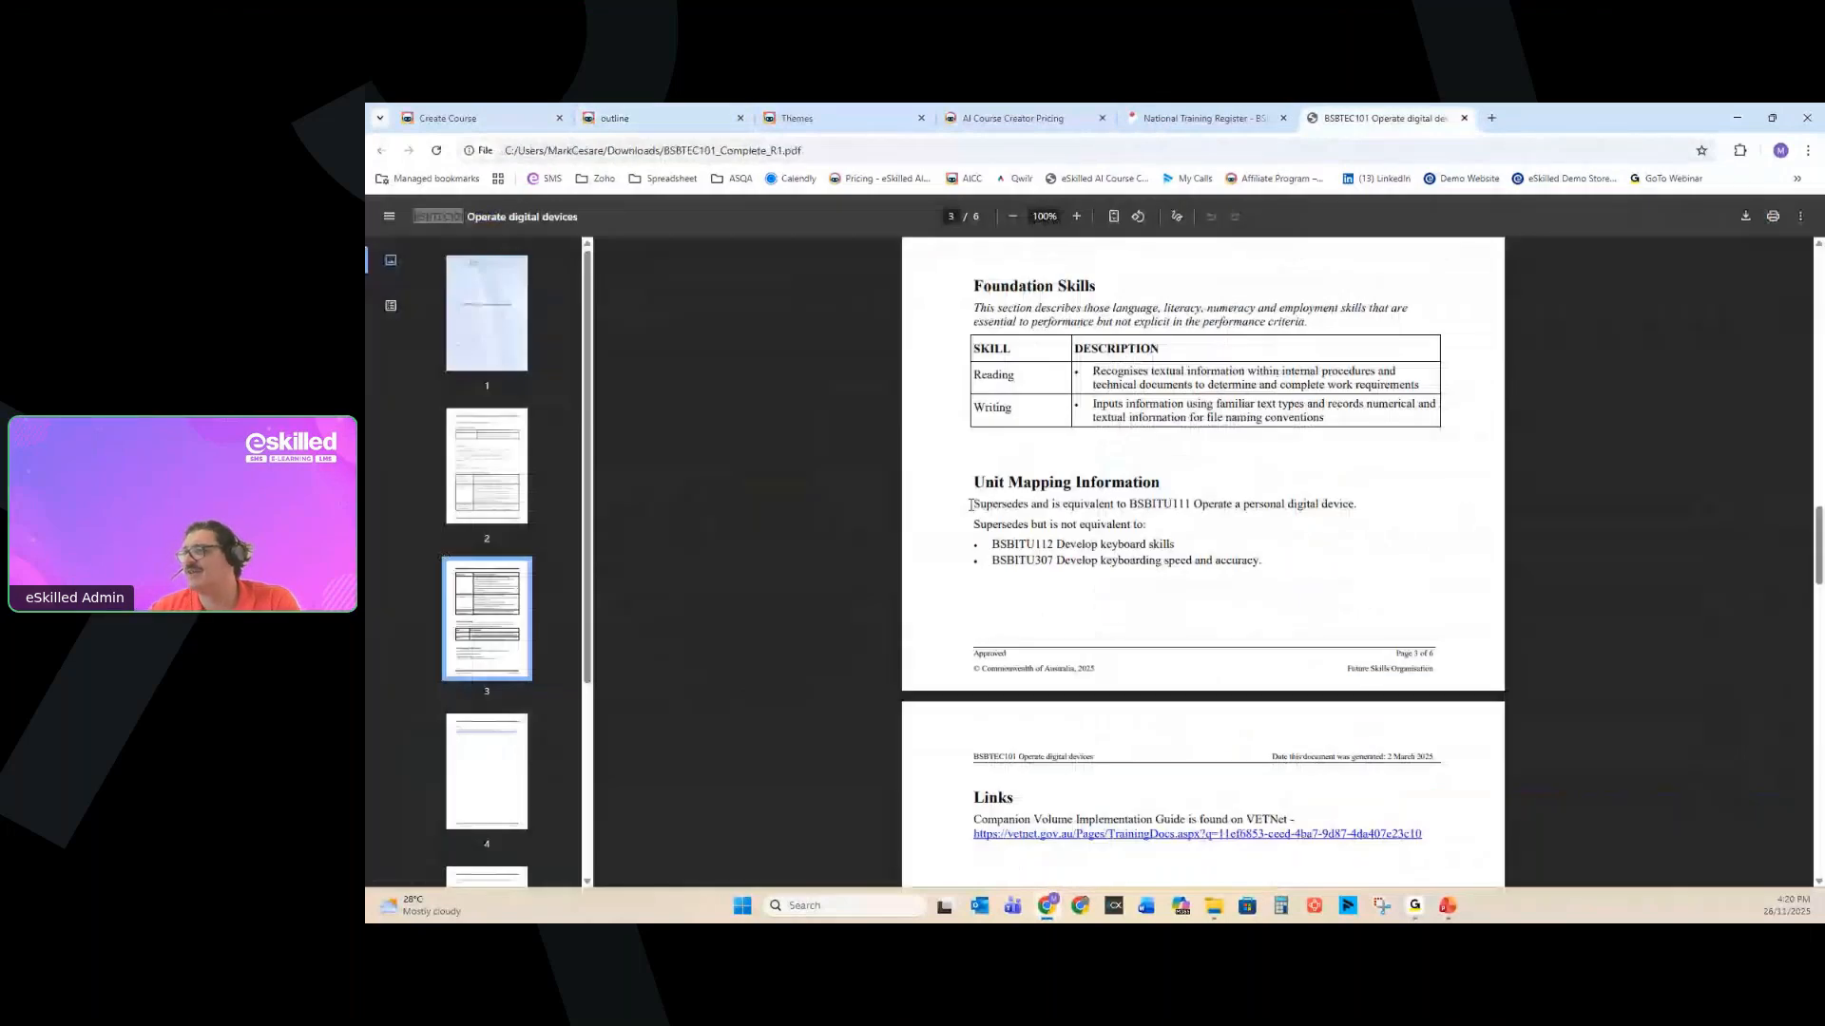
pyautogui.scroll(5, 1017, 505)
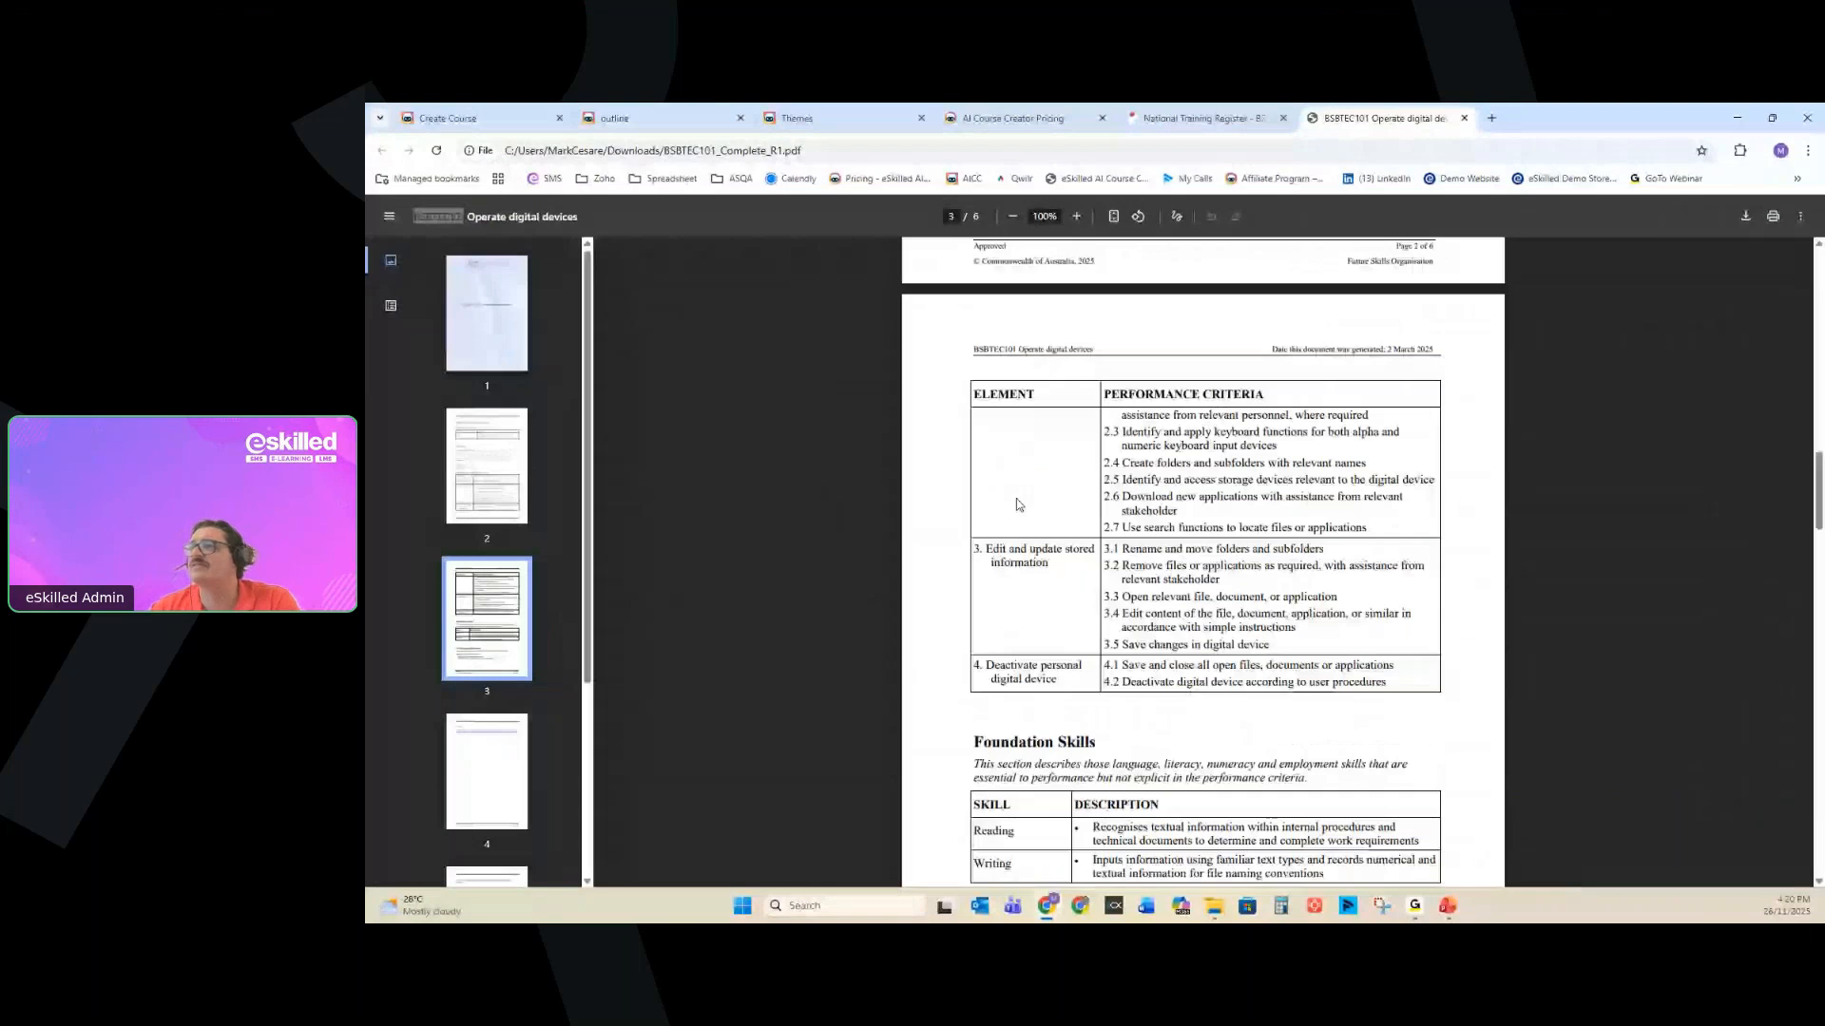
pyautogui.scroll(6, 1213, 367)
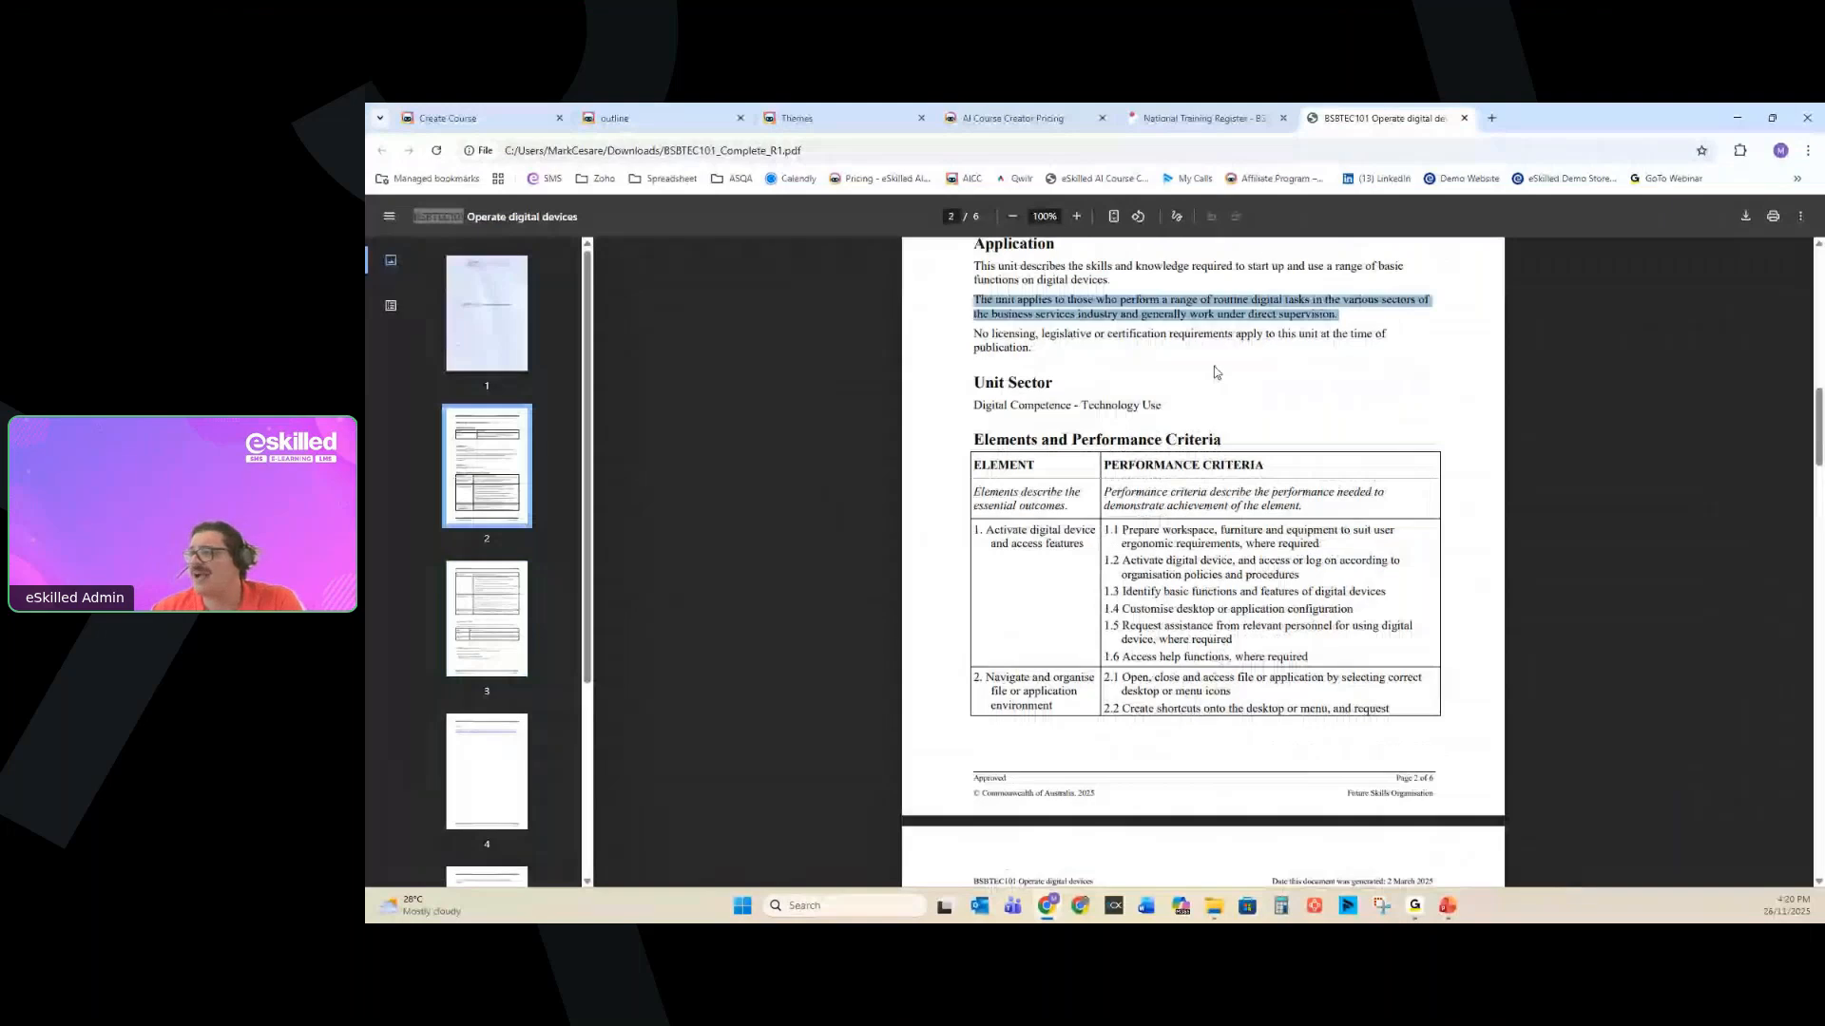
pyautogui.hotkey('ctrl', '2')
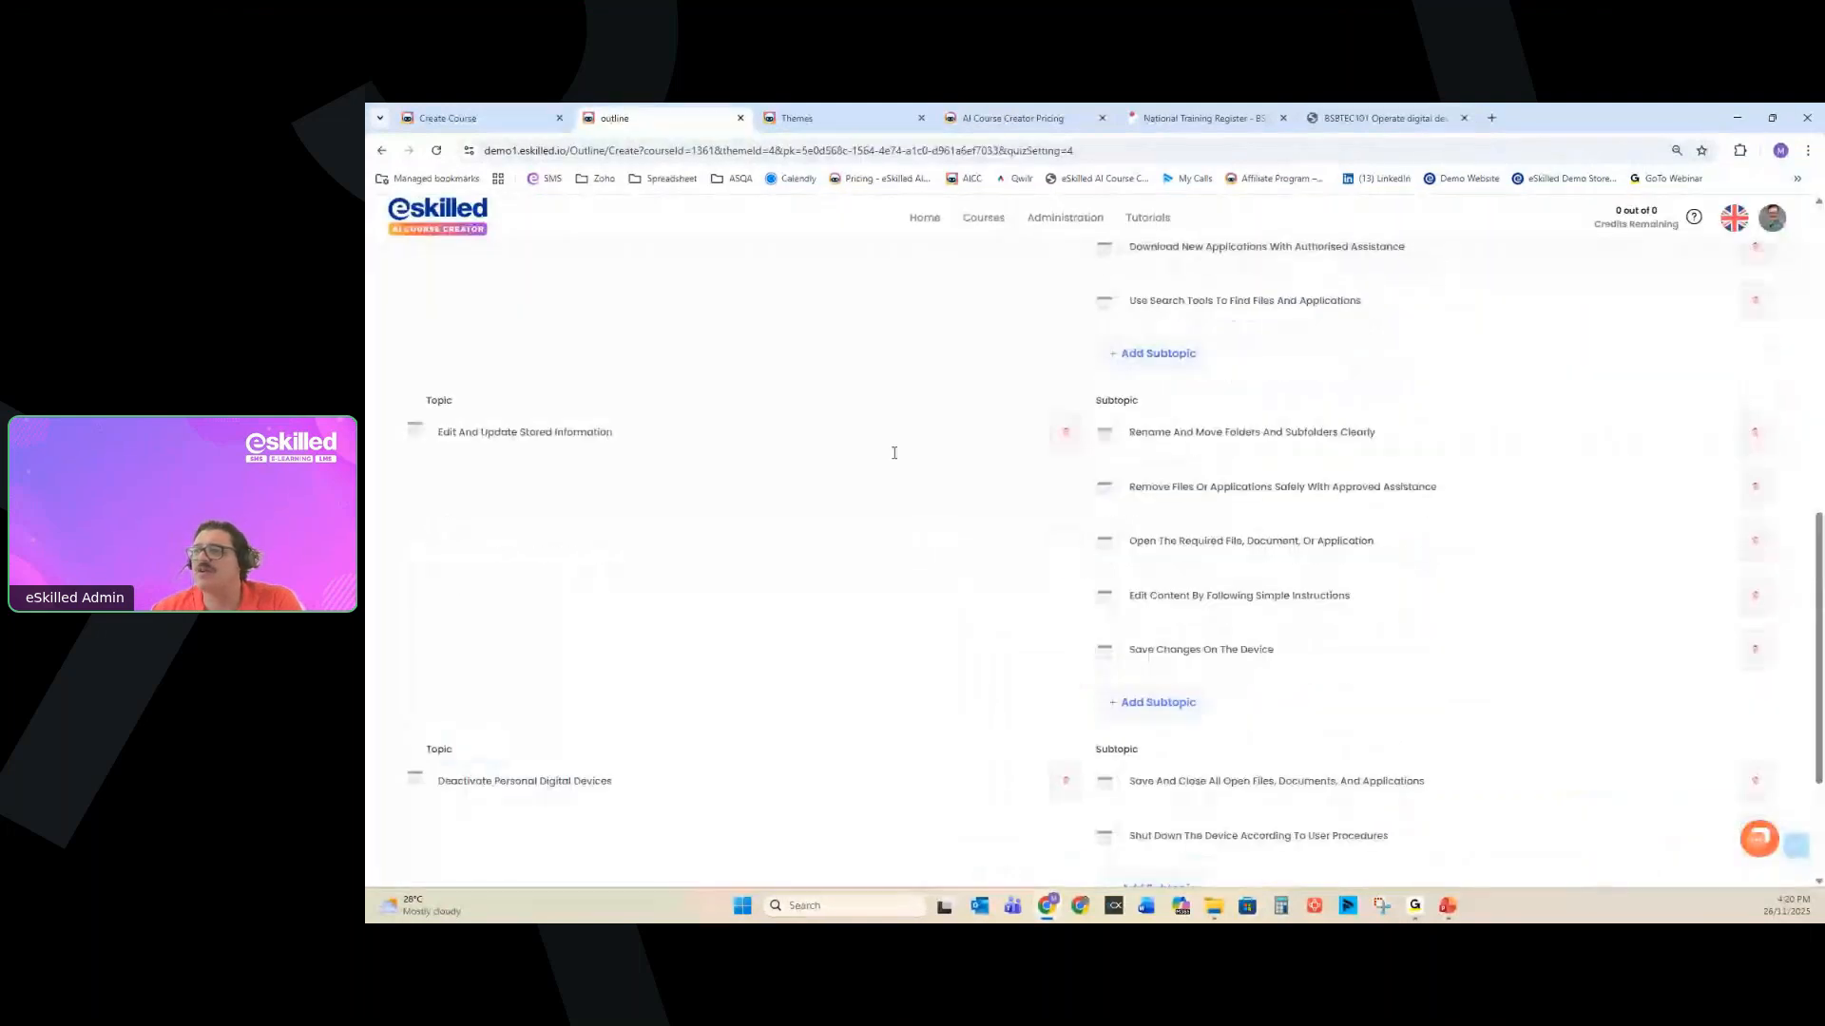
# Turn the subtopic "Open The Required File, Document, Or Application" into a topic and return it to its place under Edit And Update Stored Information.
pyautogui.moveTo(1104, 541); pyautogui.dragTo(440, 410)
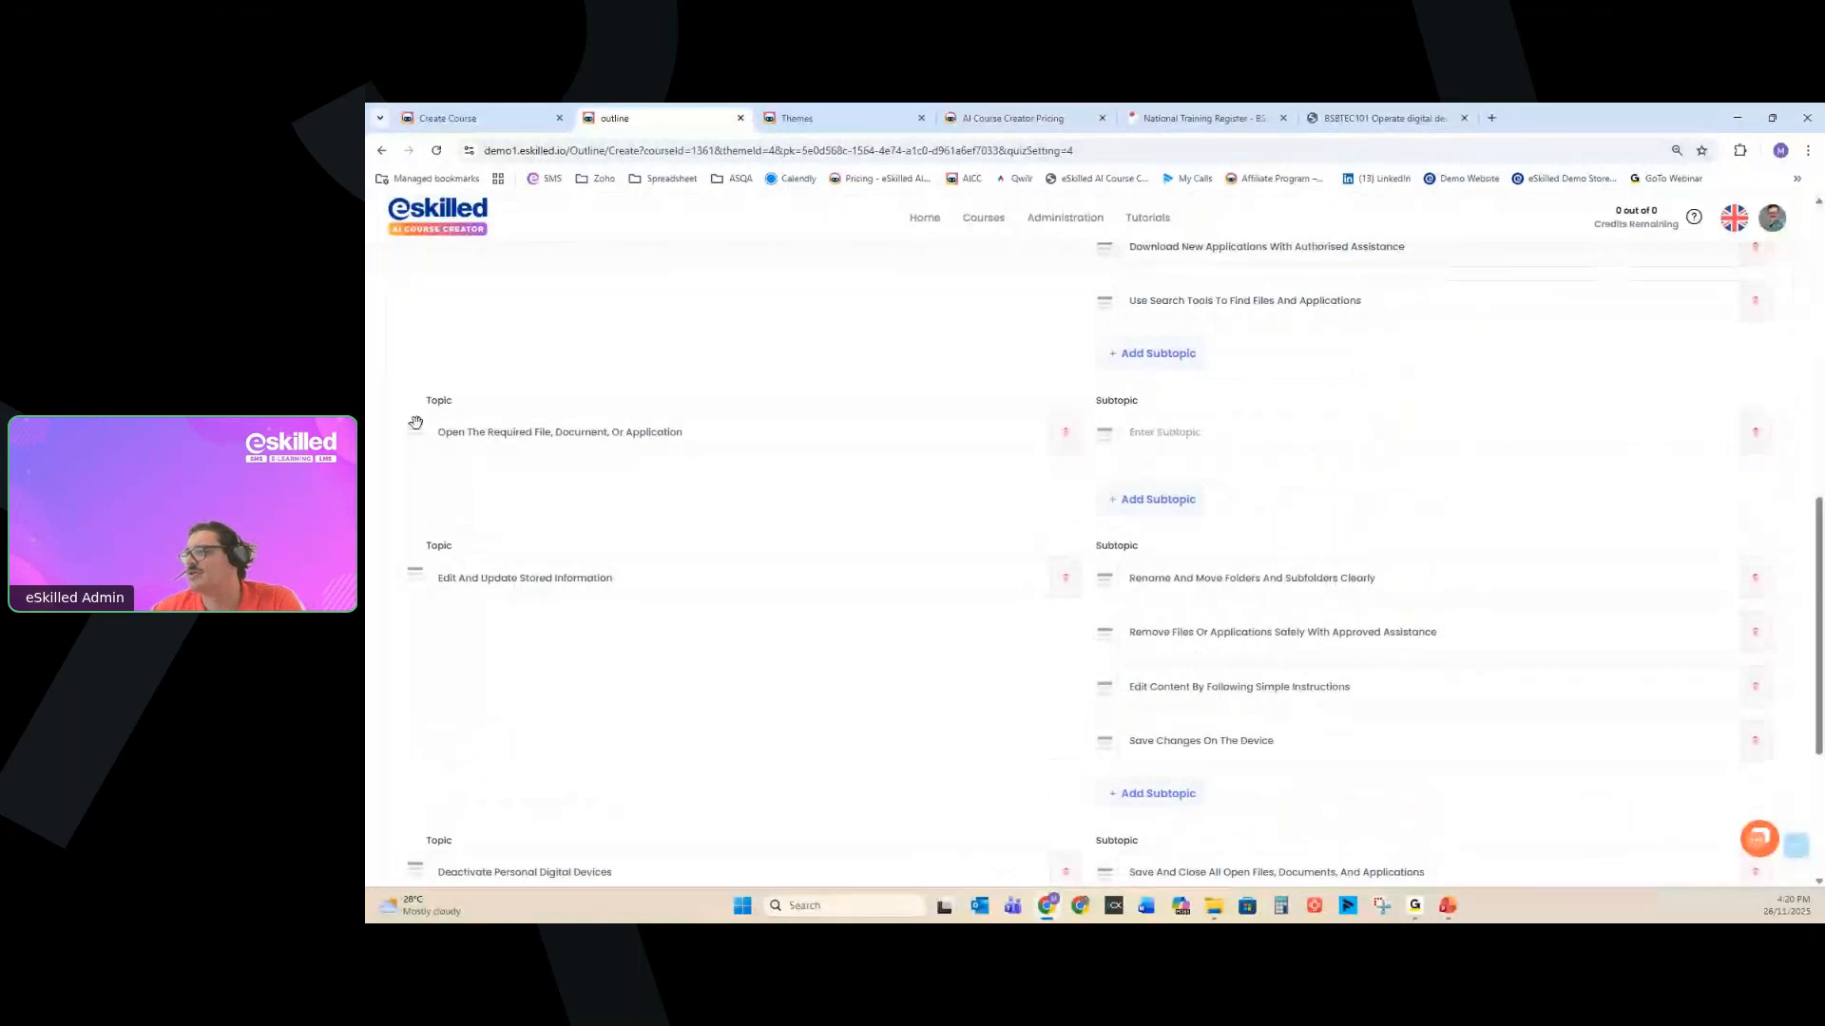
pyautogui.moveTo(416, 422); pyautogui.dragTo(1144, 682)
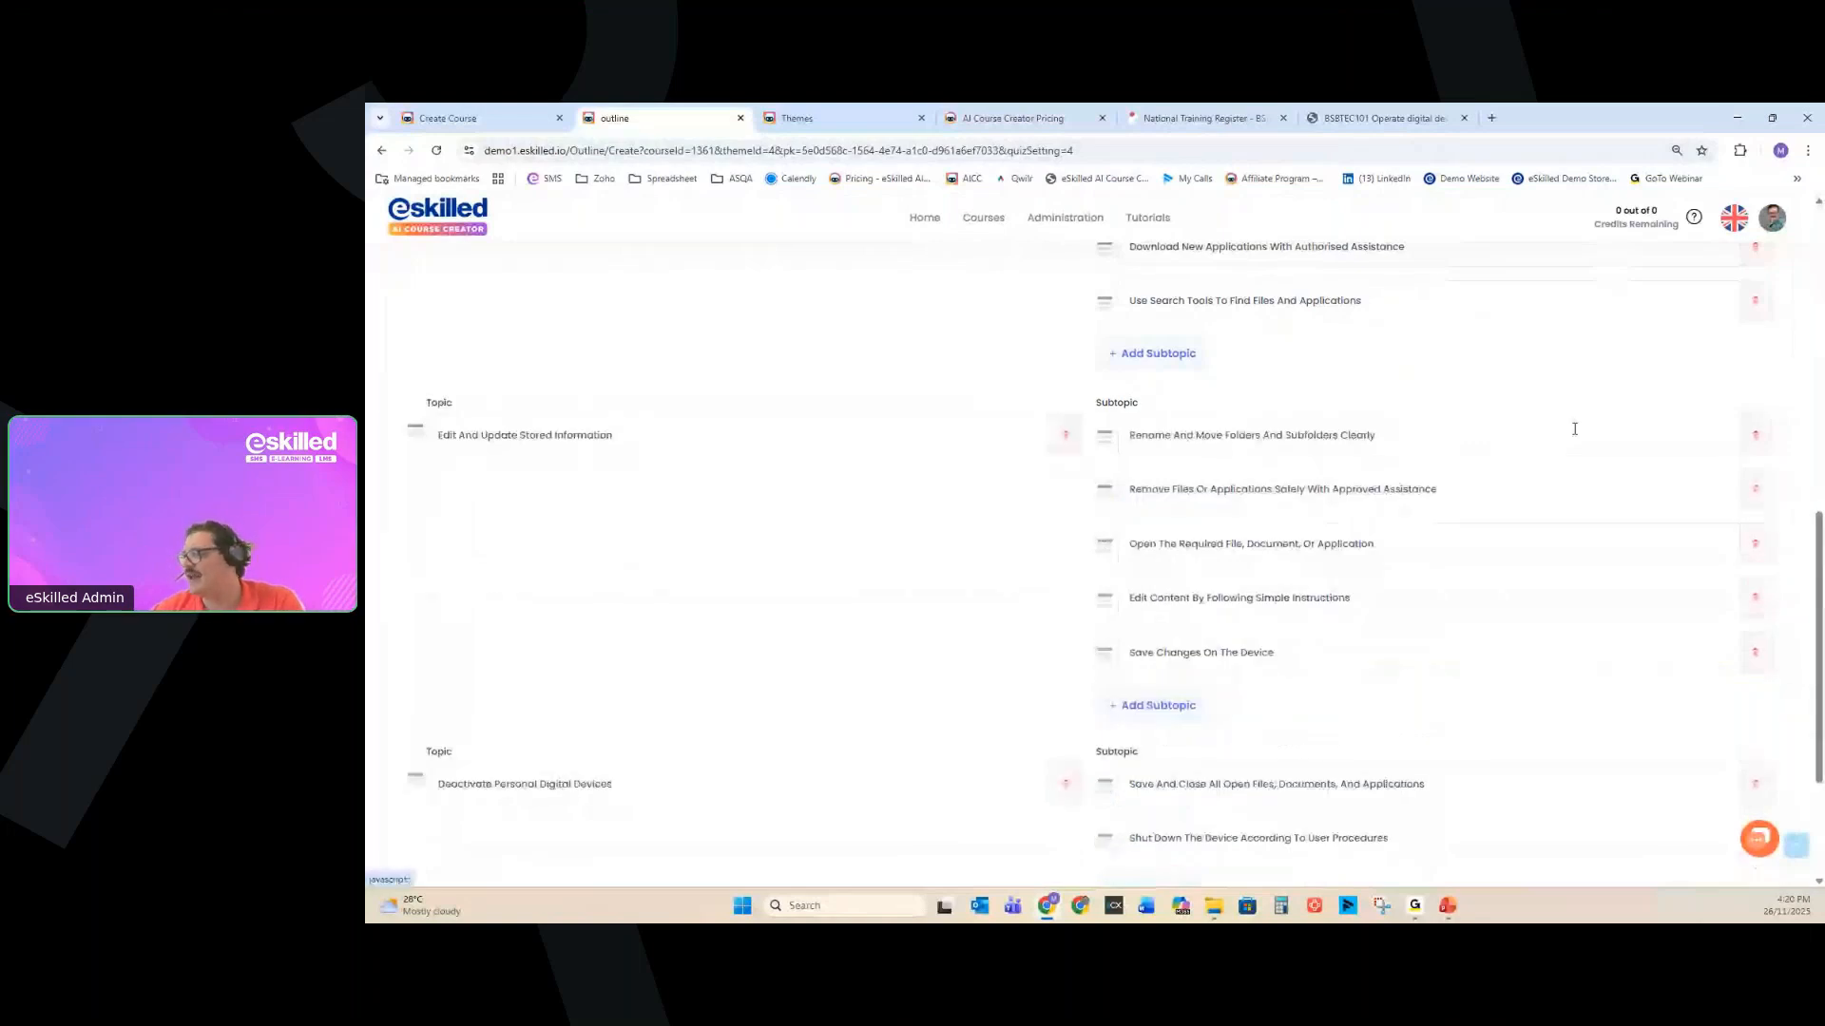
# Generate the course content from the outline via AI and confirm the generation.
pyautogui.scroll(-3, 1573, 429)
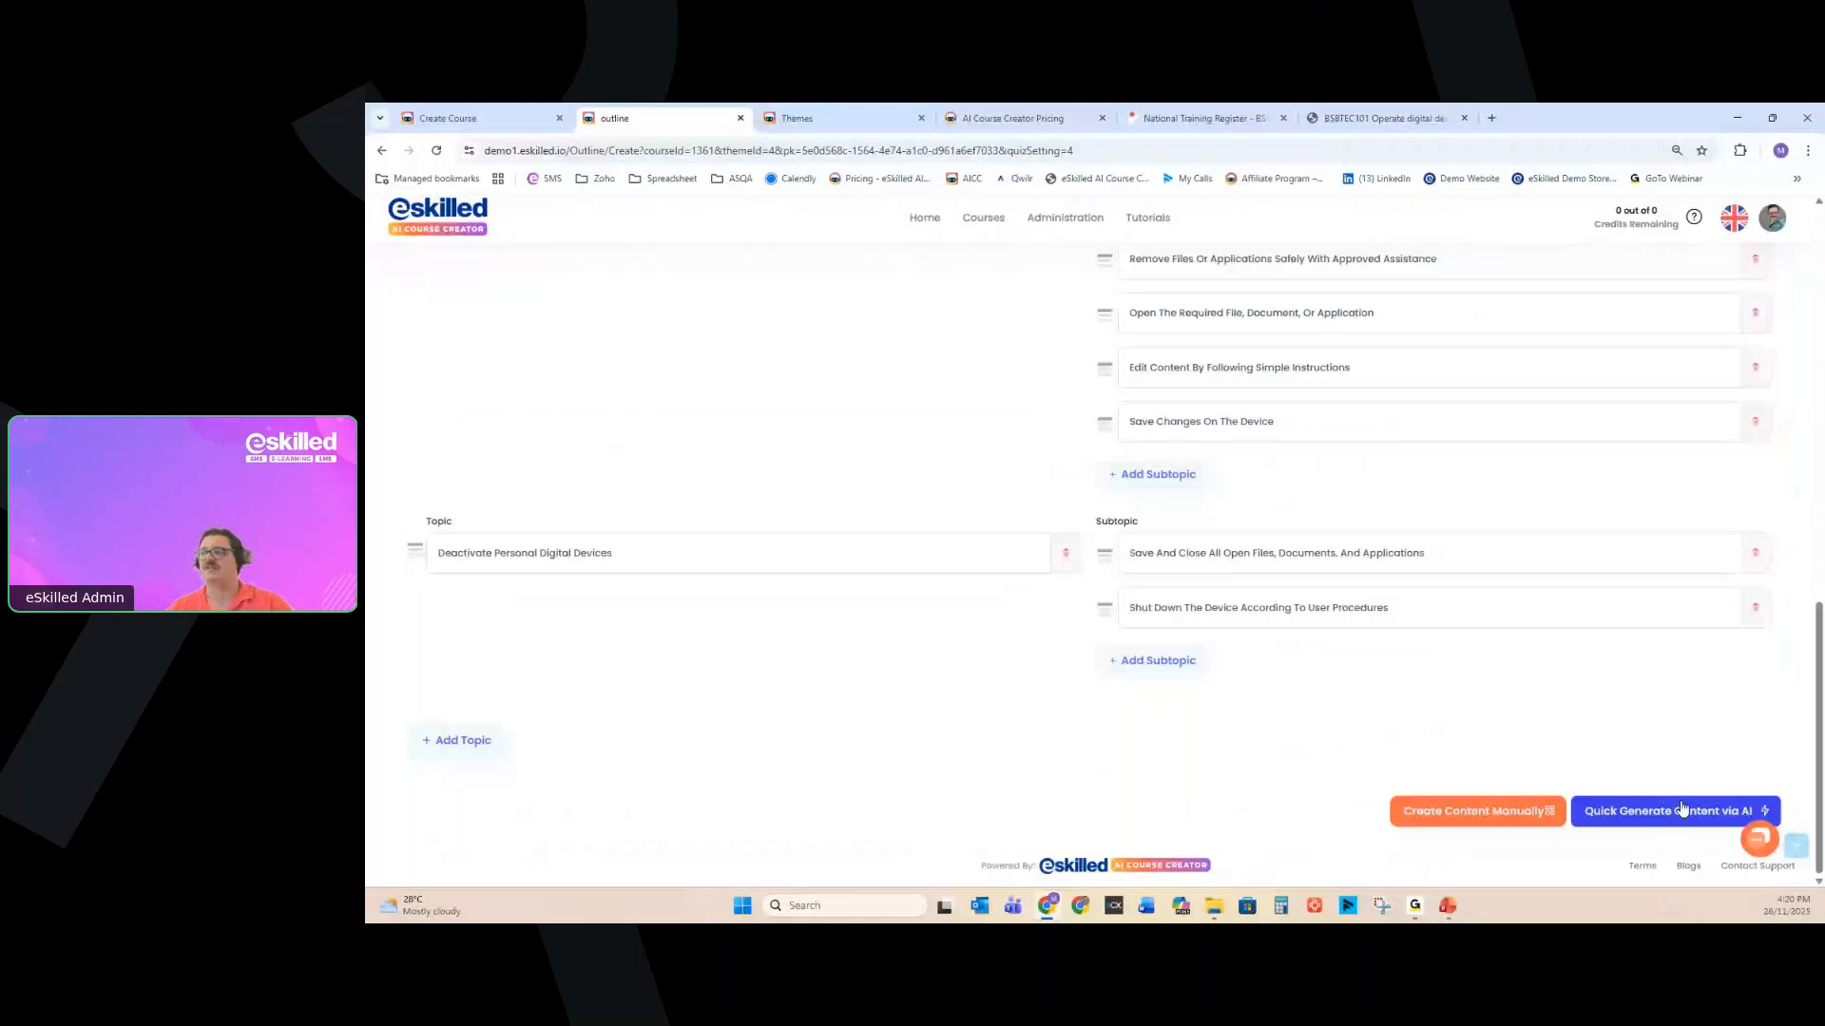
pyautogui.click(1675, 809)
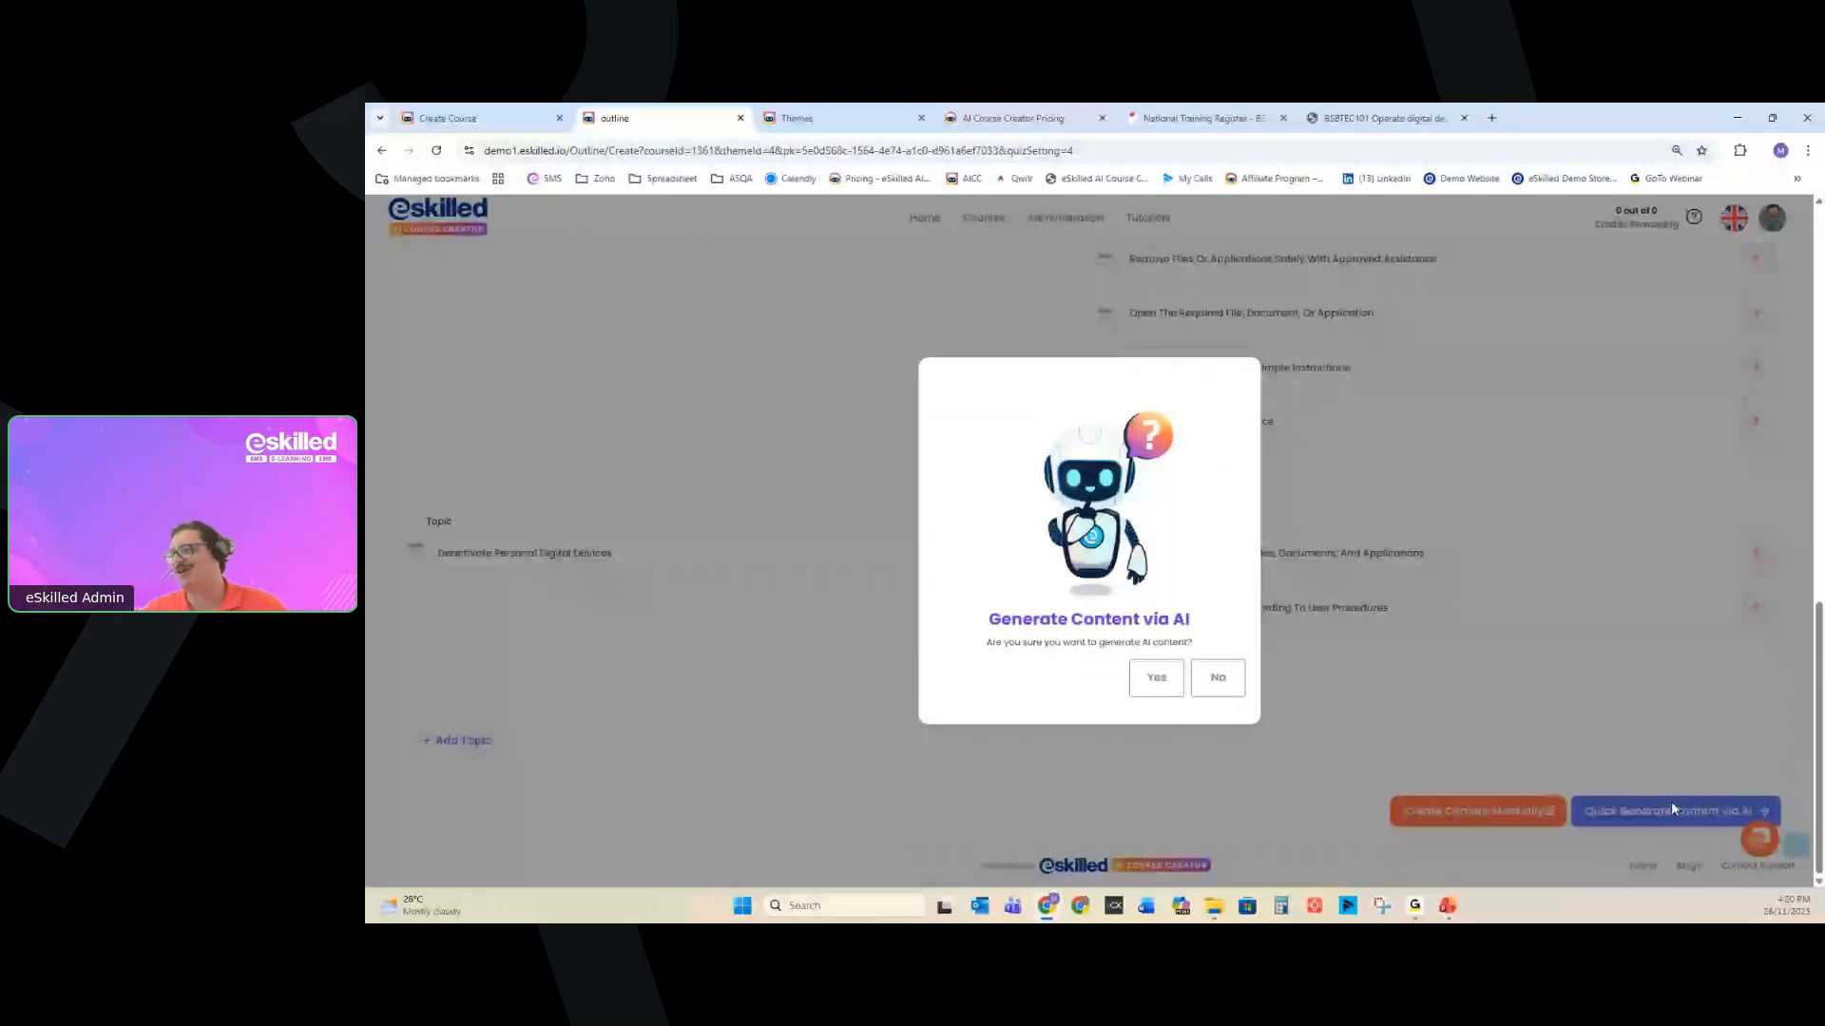
pyautogui.click(1155, 676)
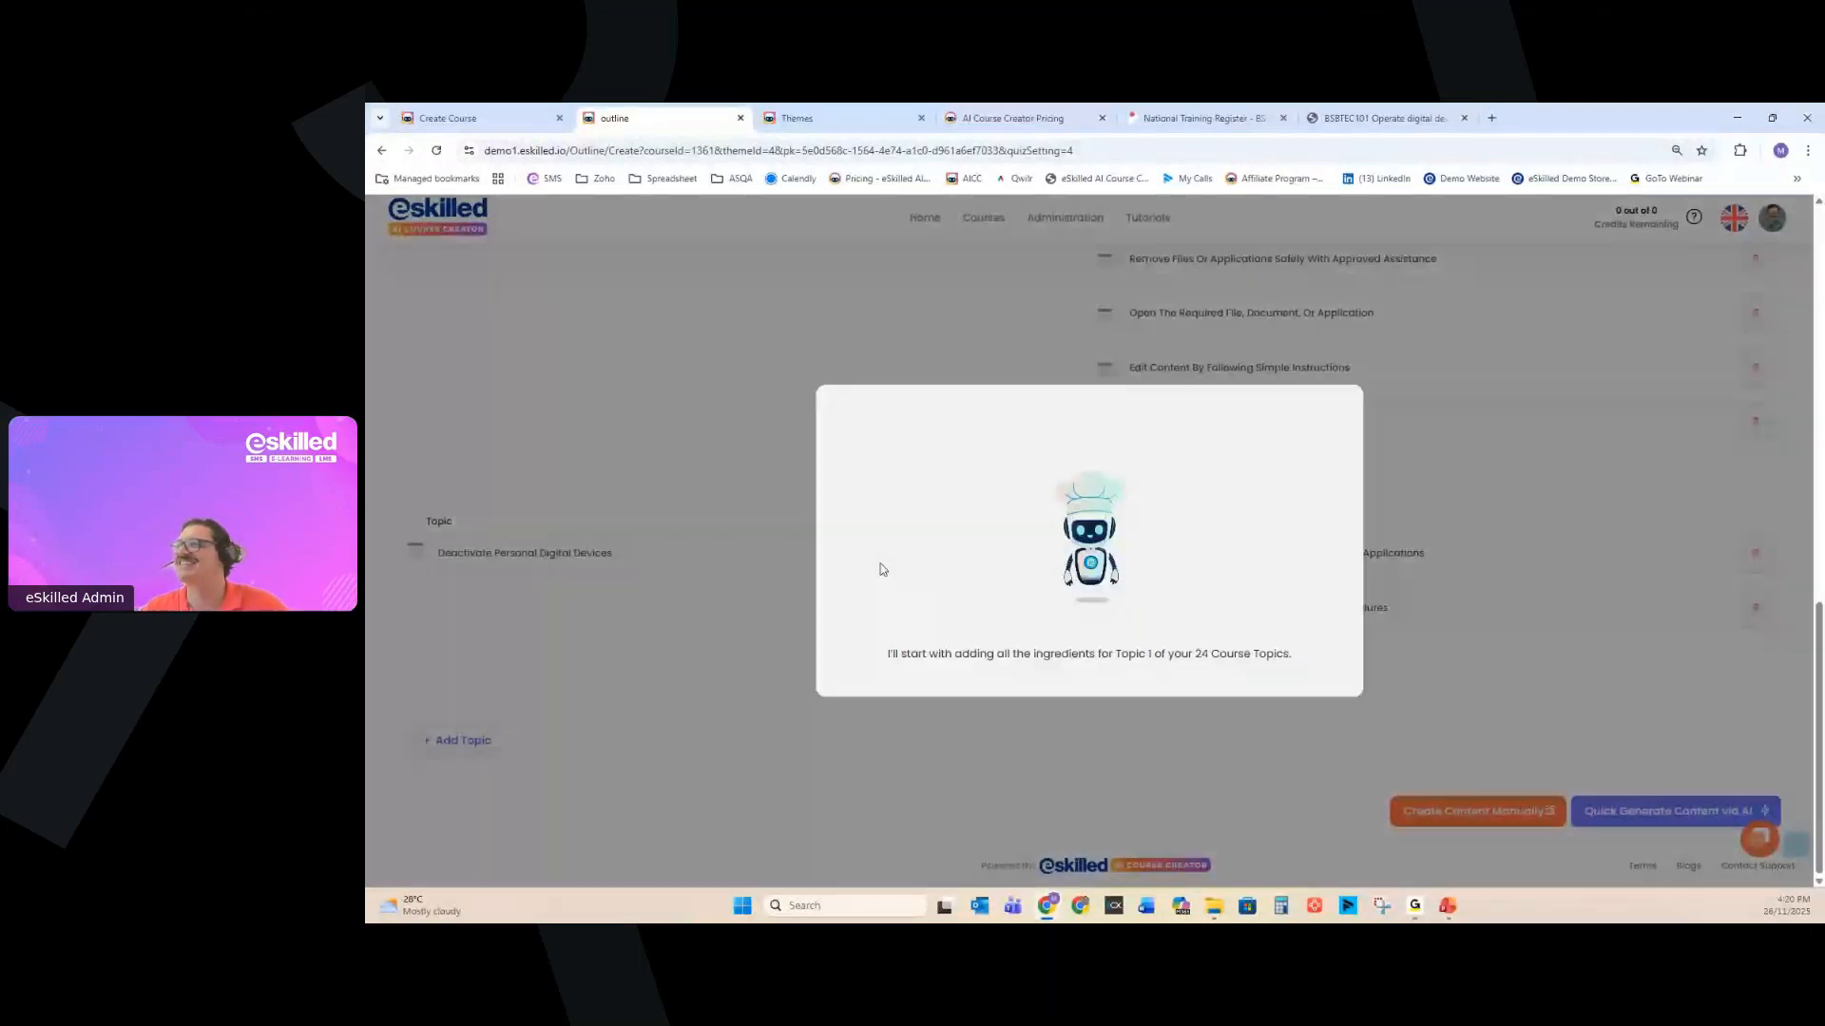
# Open the demo courses page of the eSkilled AI Course Creator website and examine the sample courses, dismissing the promotional pop-up.
pyautogui.click(853, 117)
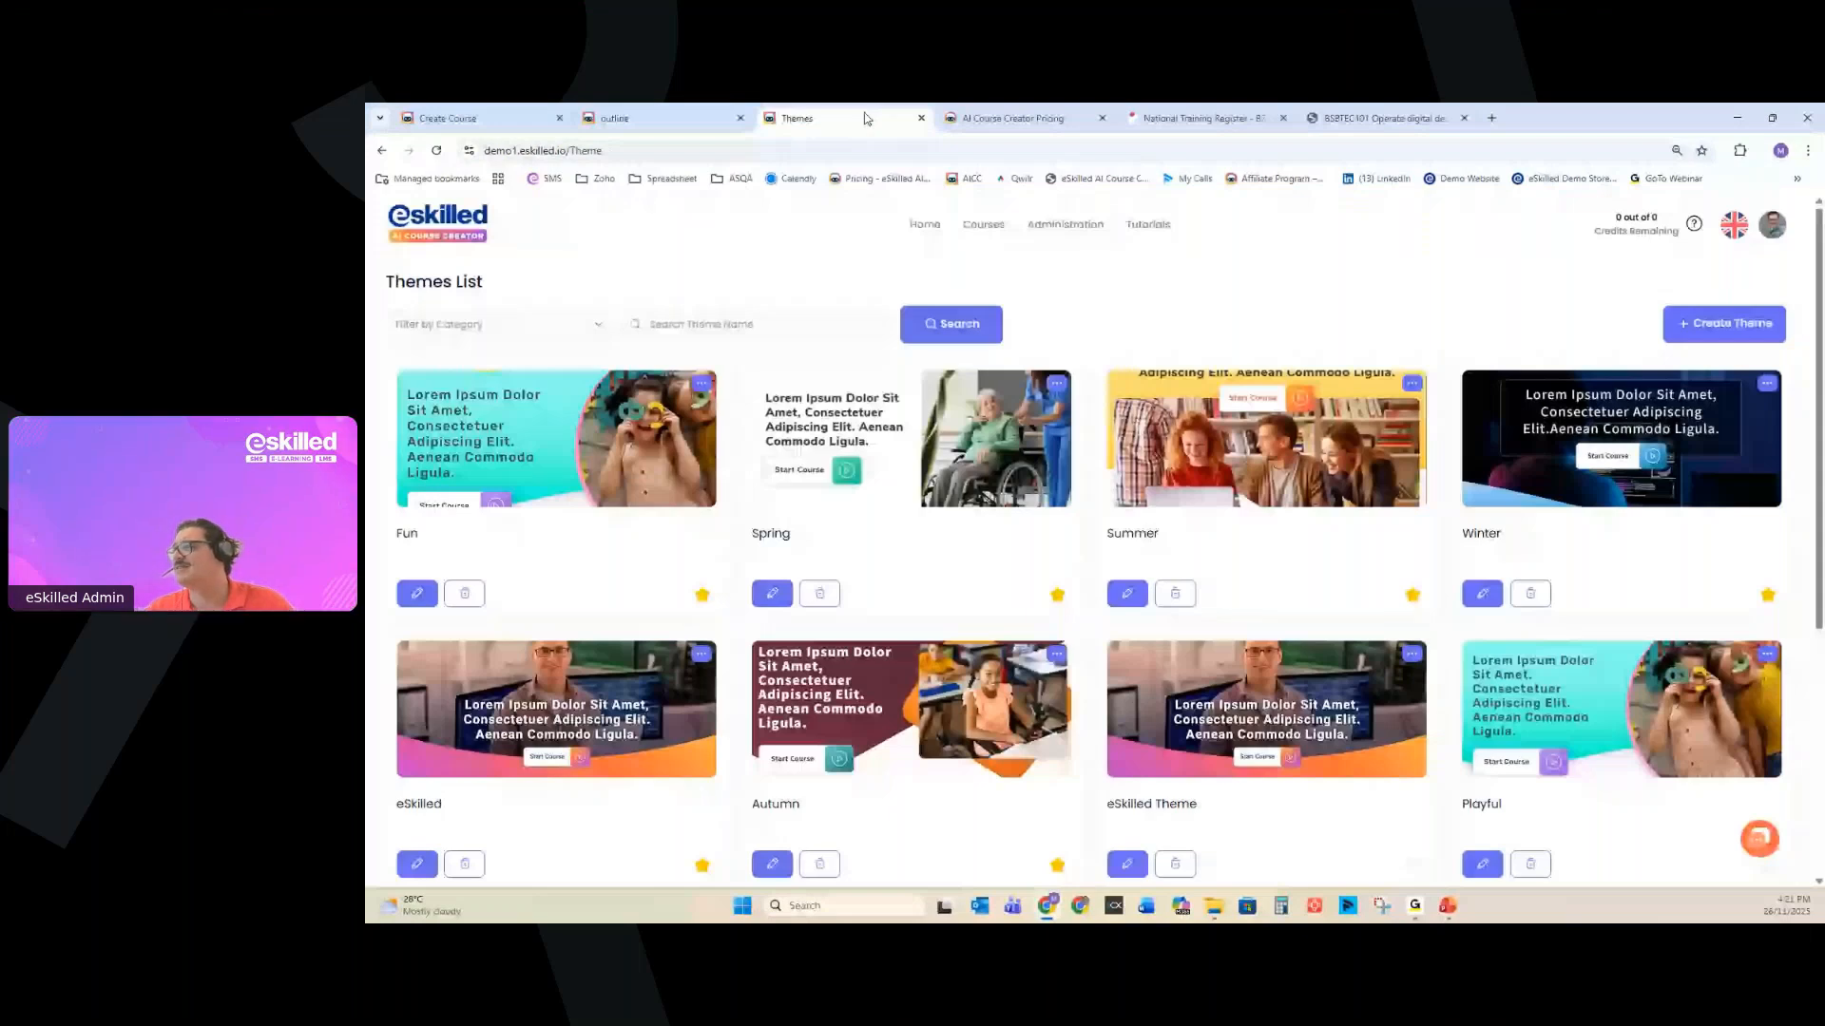
pyautogui.click(1022, 118)
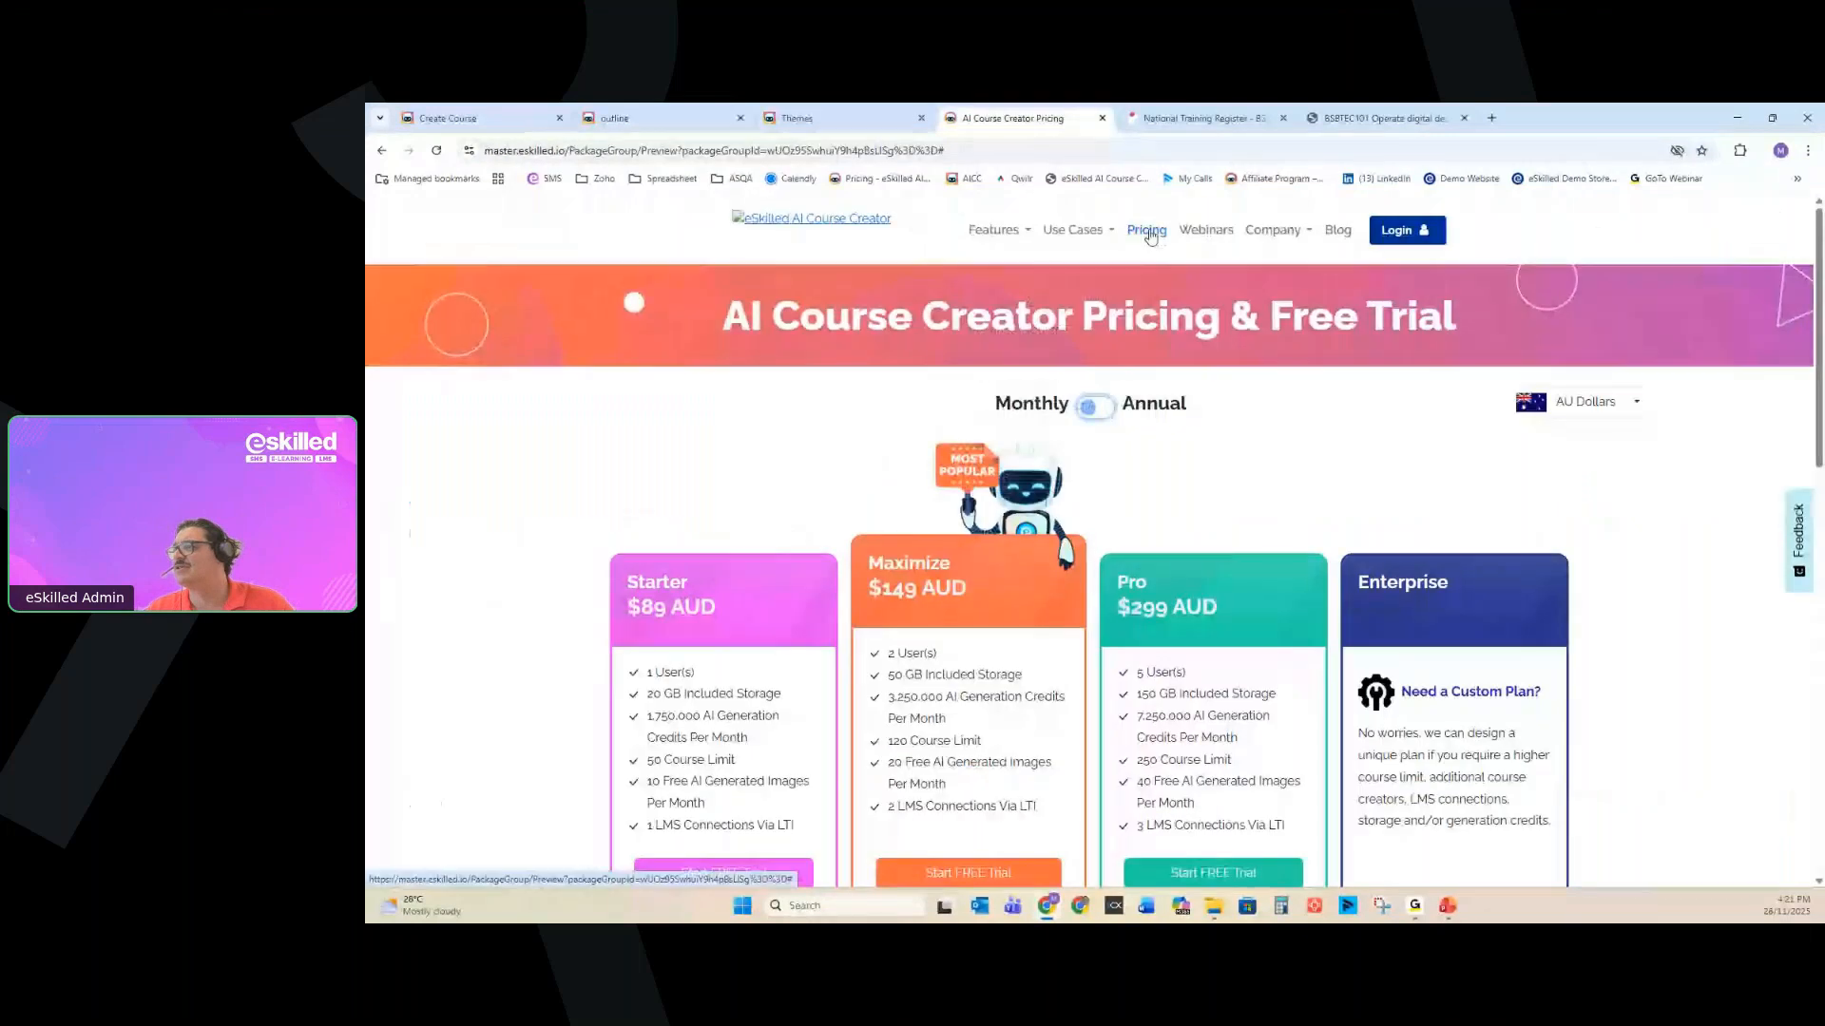
pyautogui.moveTo(1002, 236)
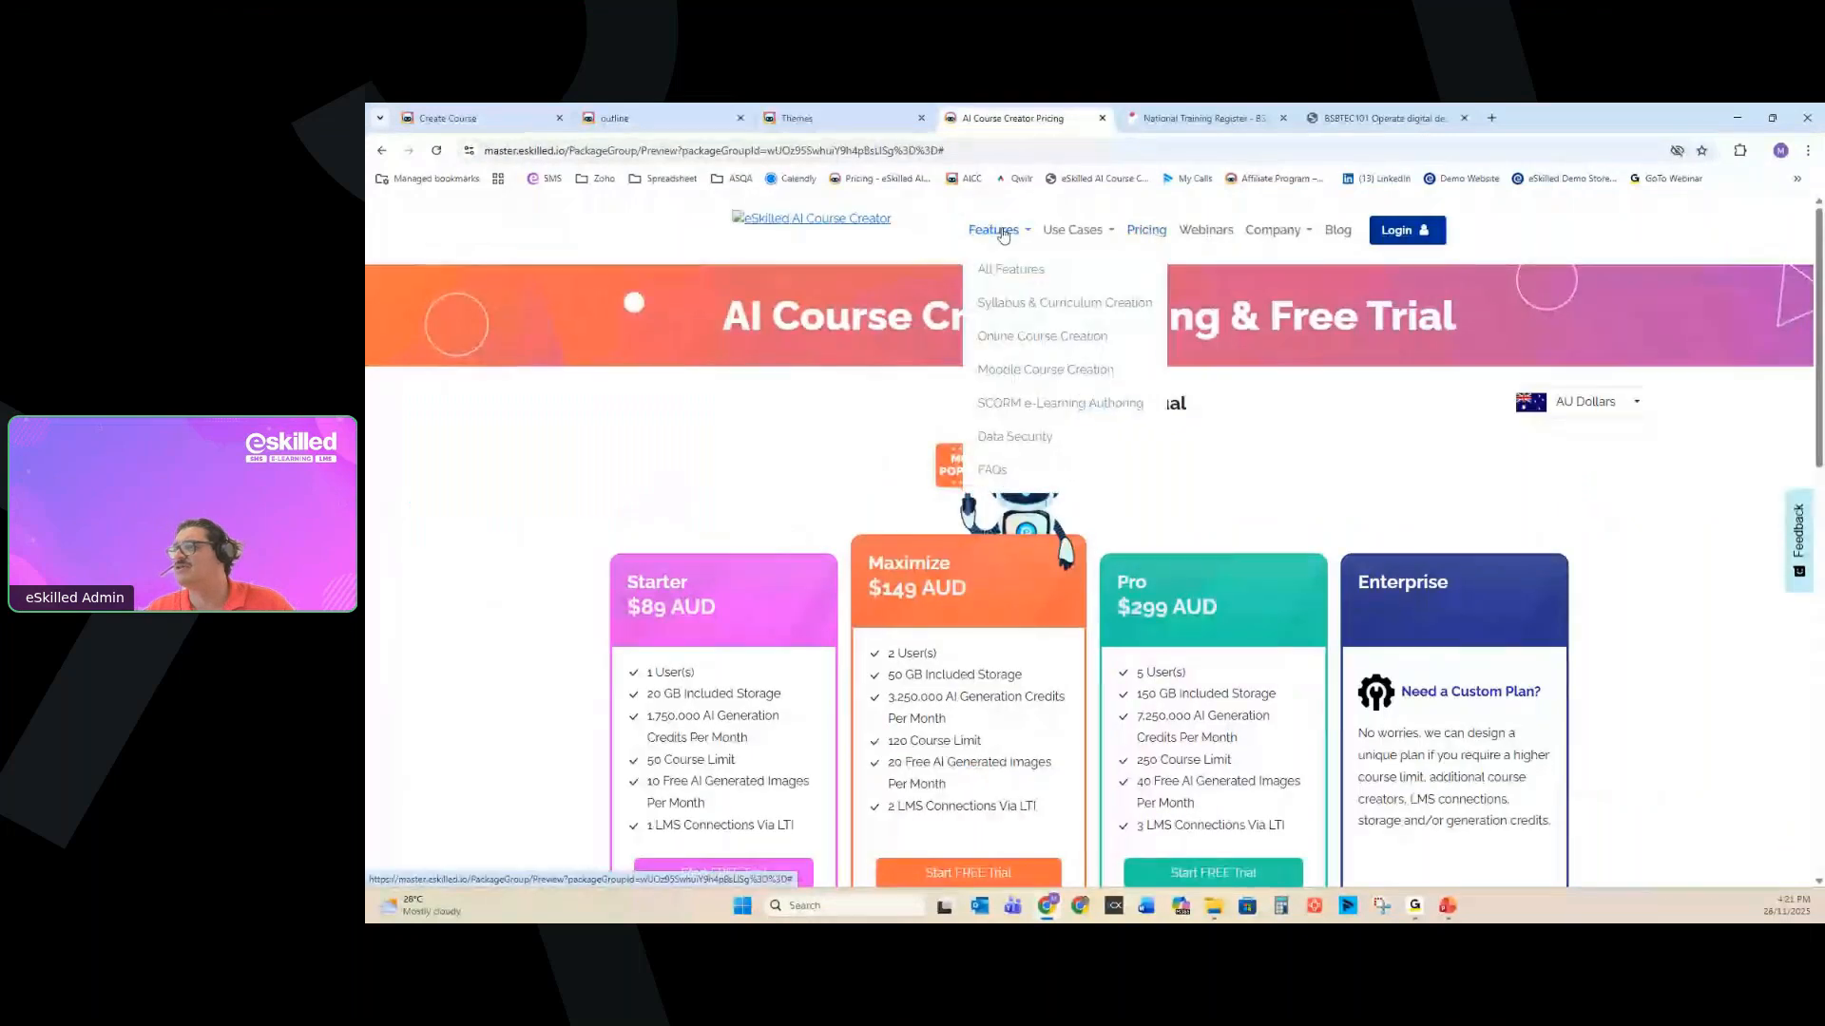
pyautogui.click(838, 228)
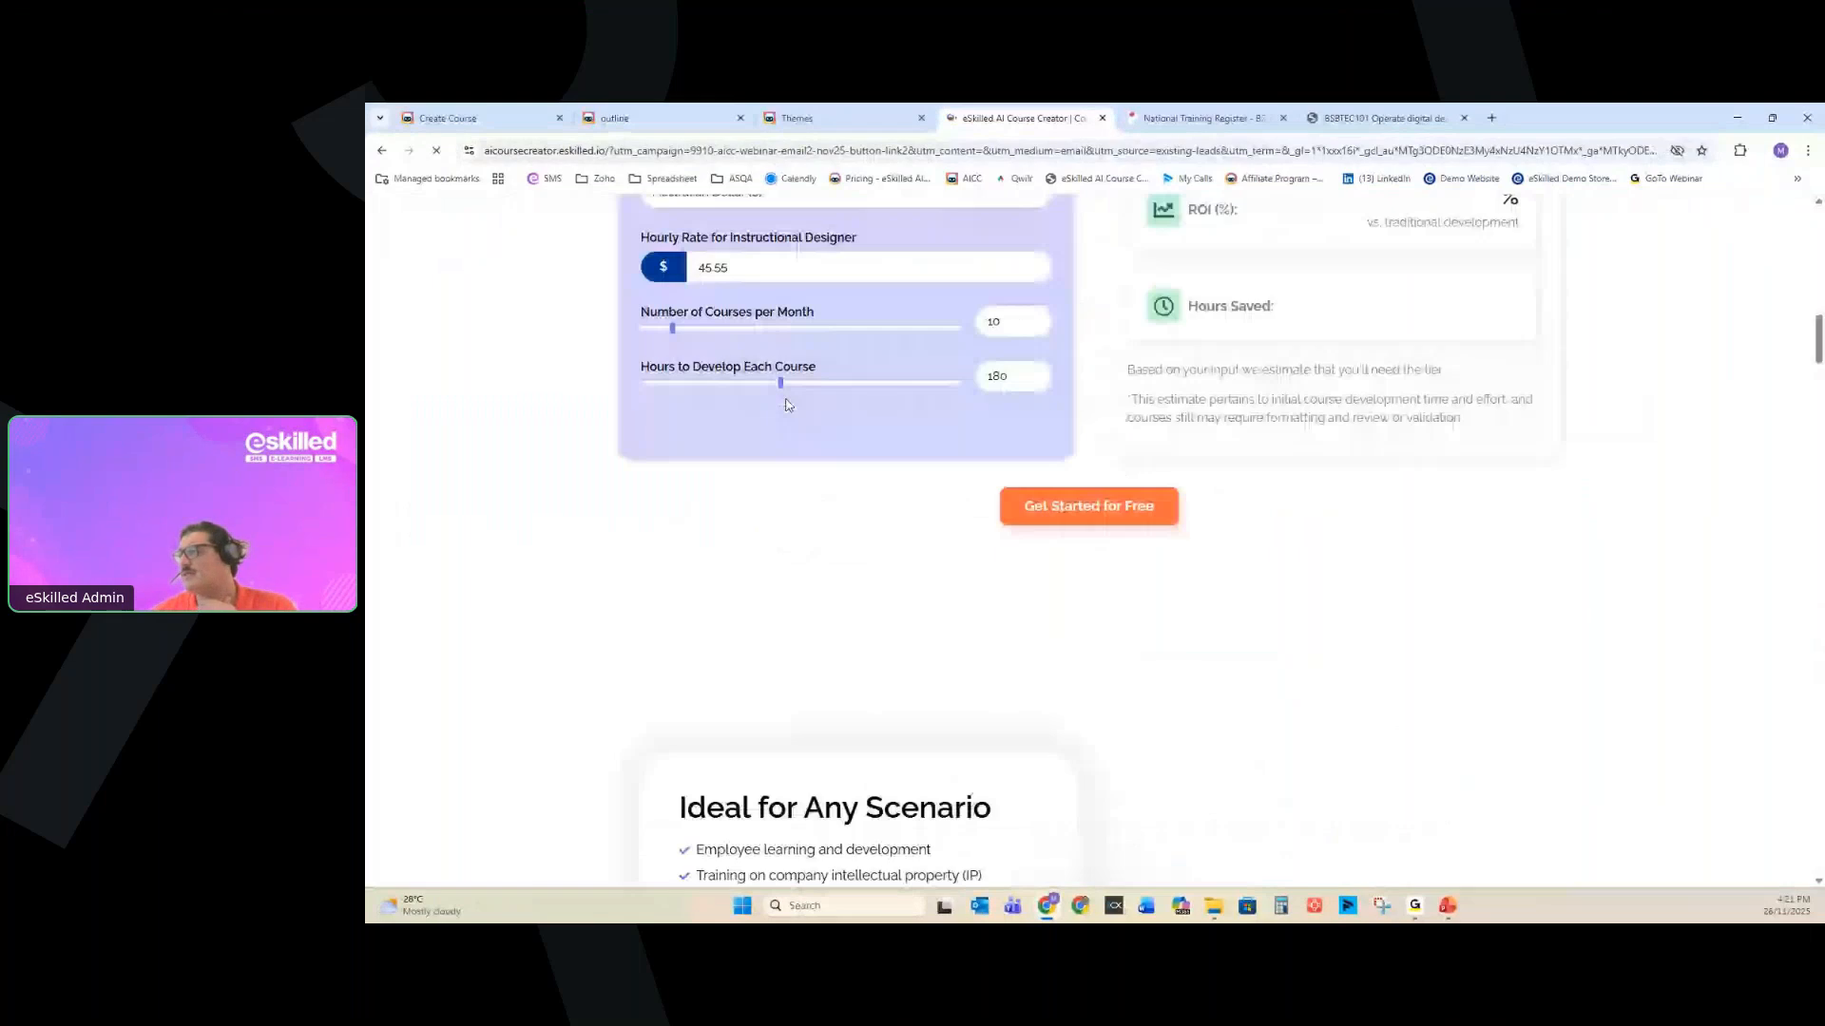
pyautogui.scroll(-5, 786, 406)
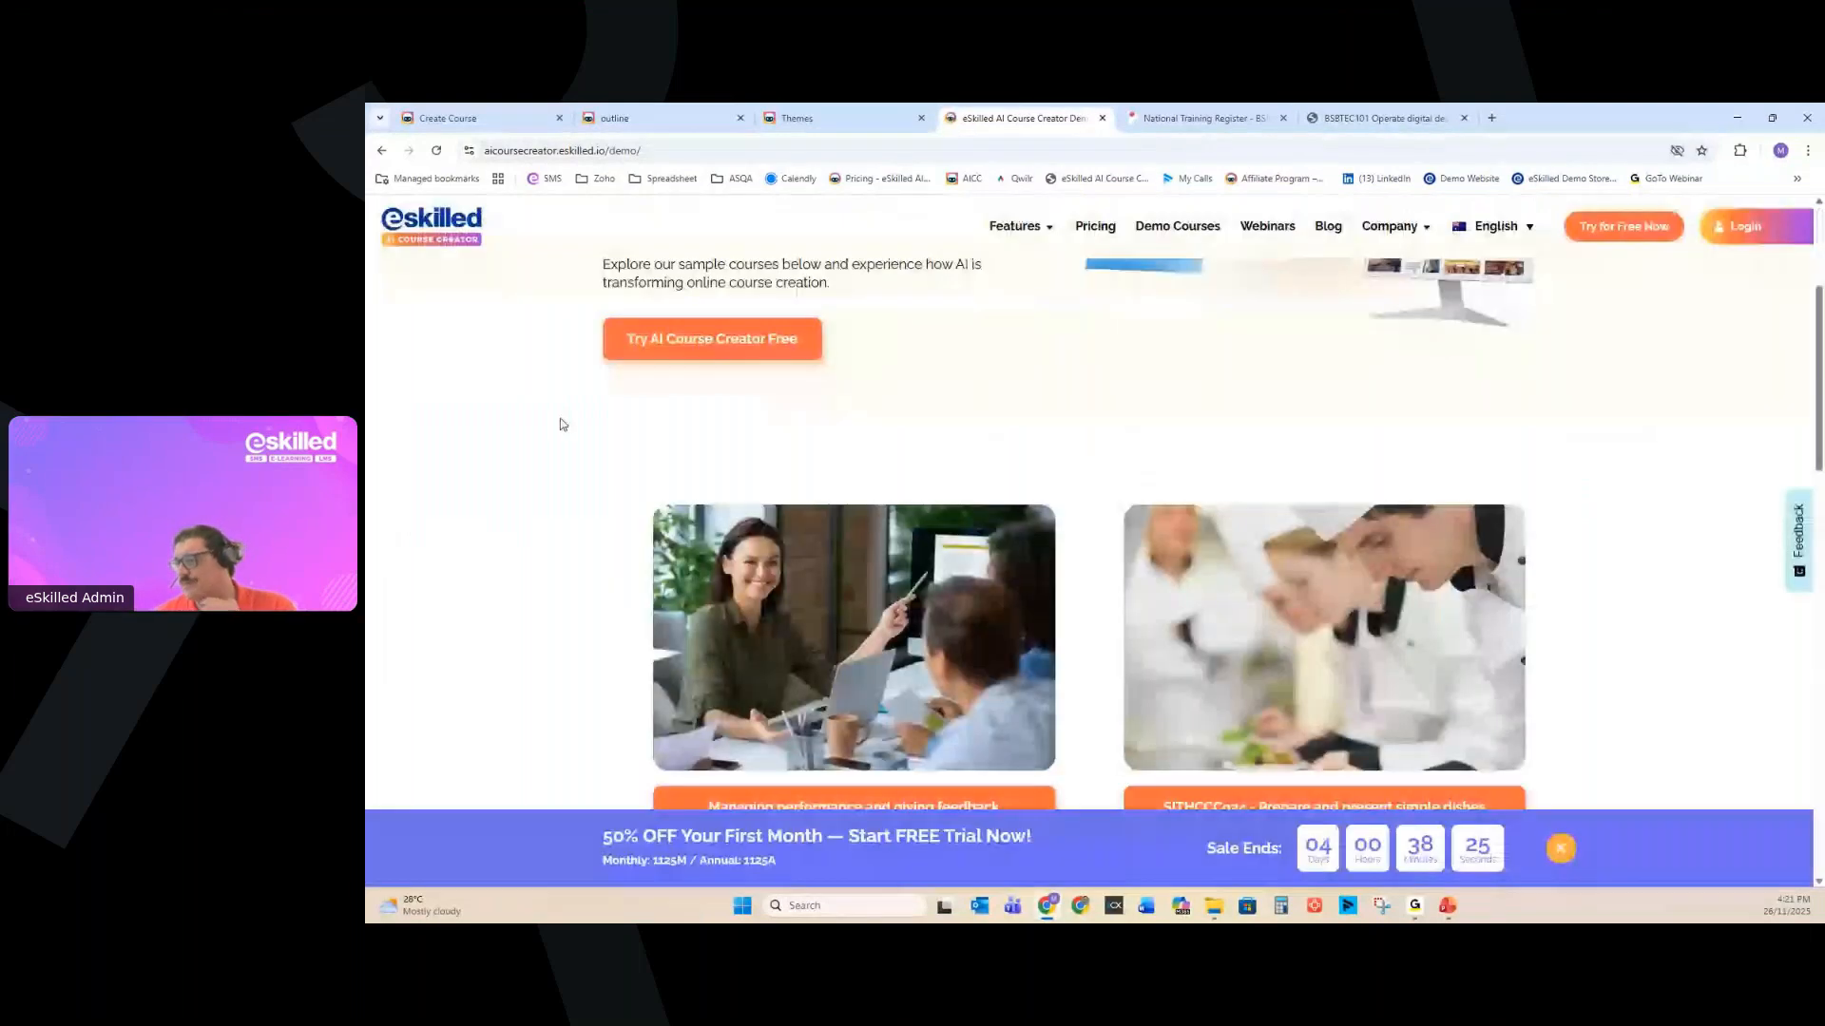
pyautogui.scroll(-2, 568, 418)
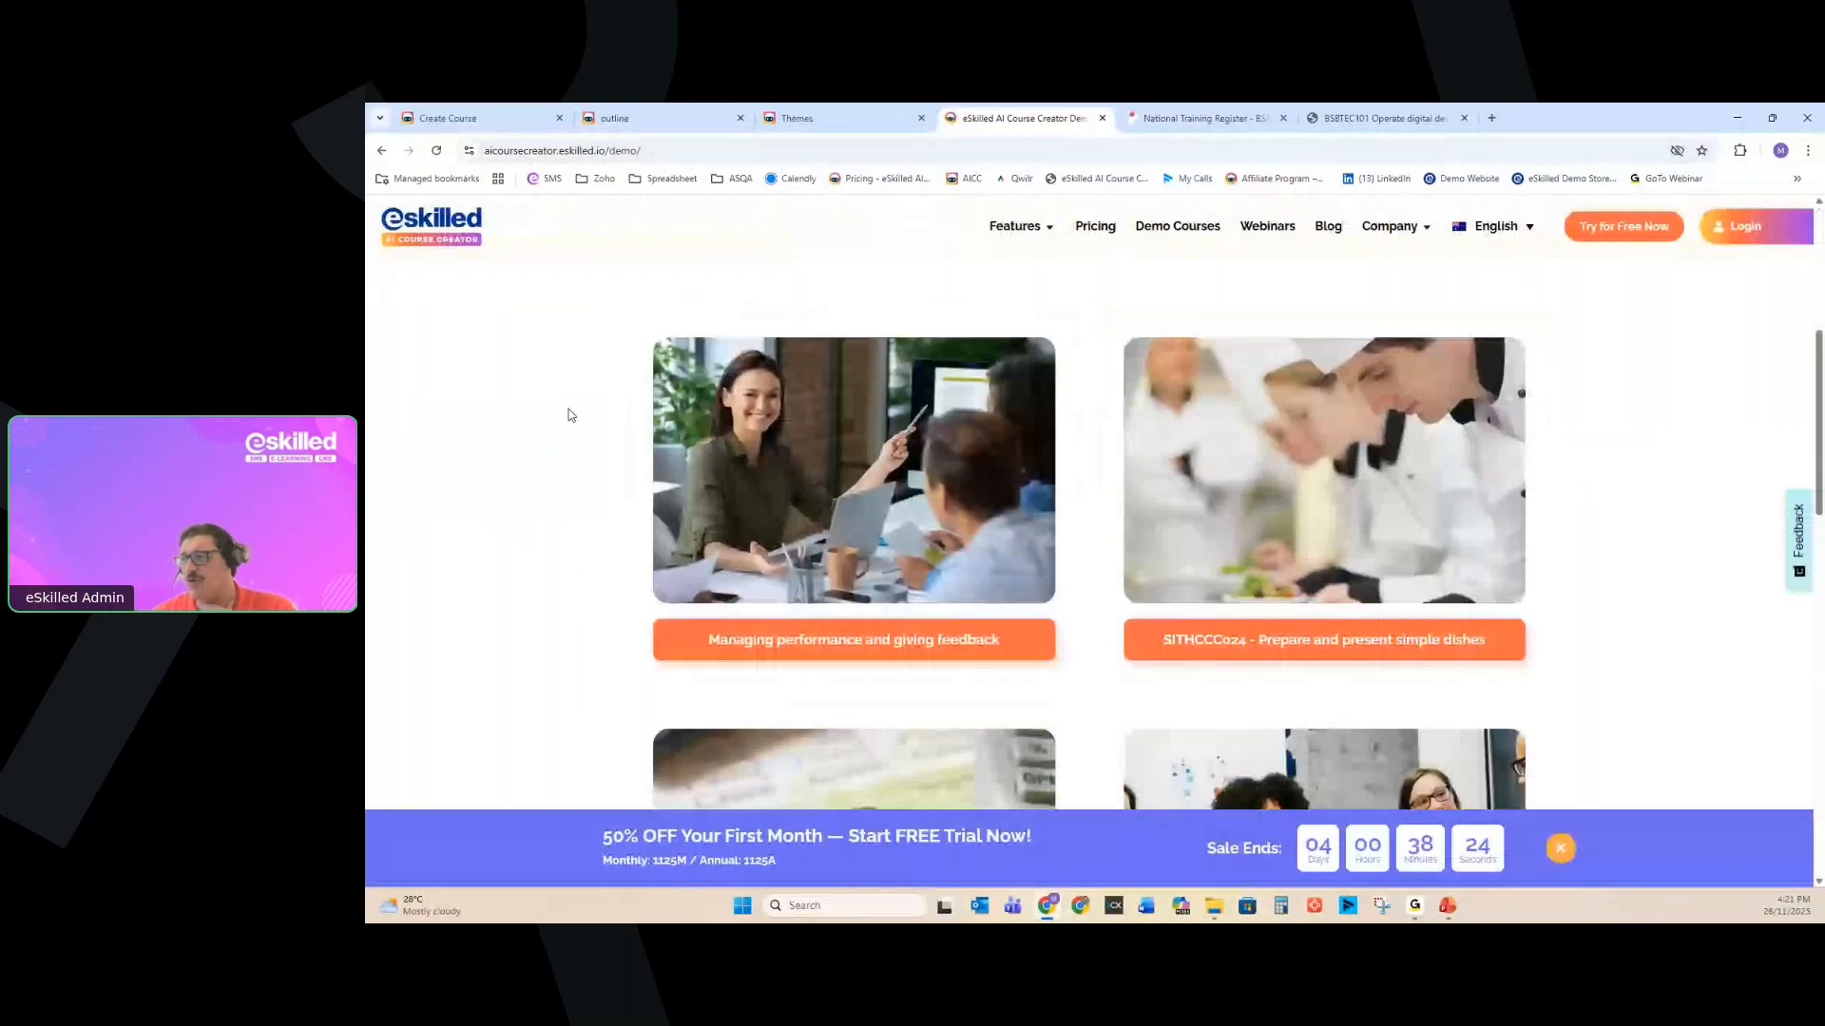
pyautogui.scroll(-3, 568, 418)
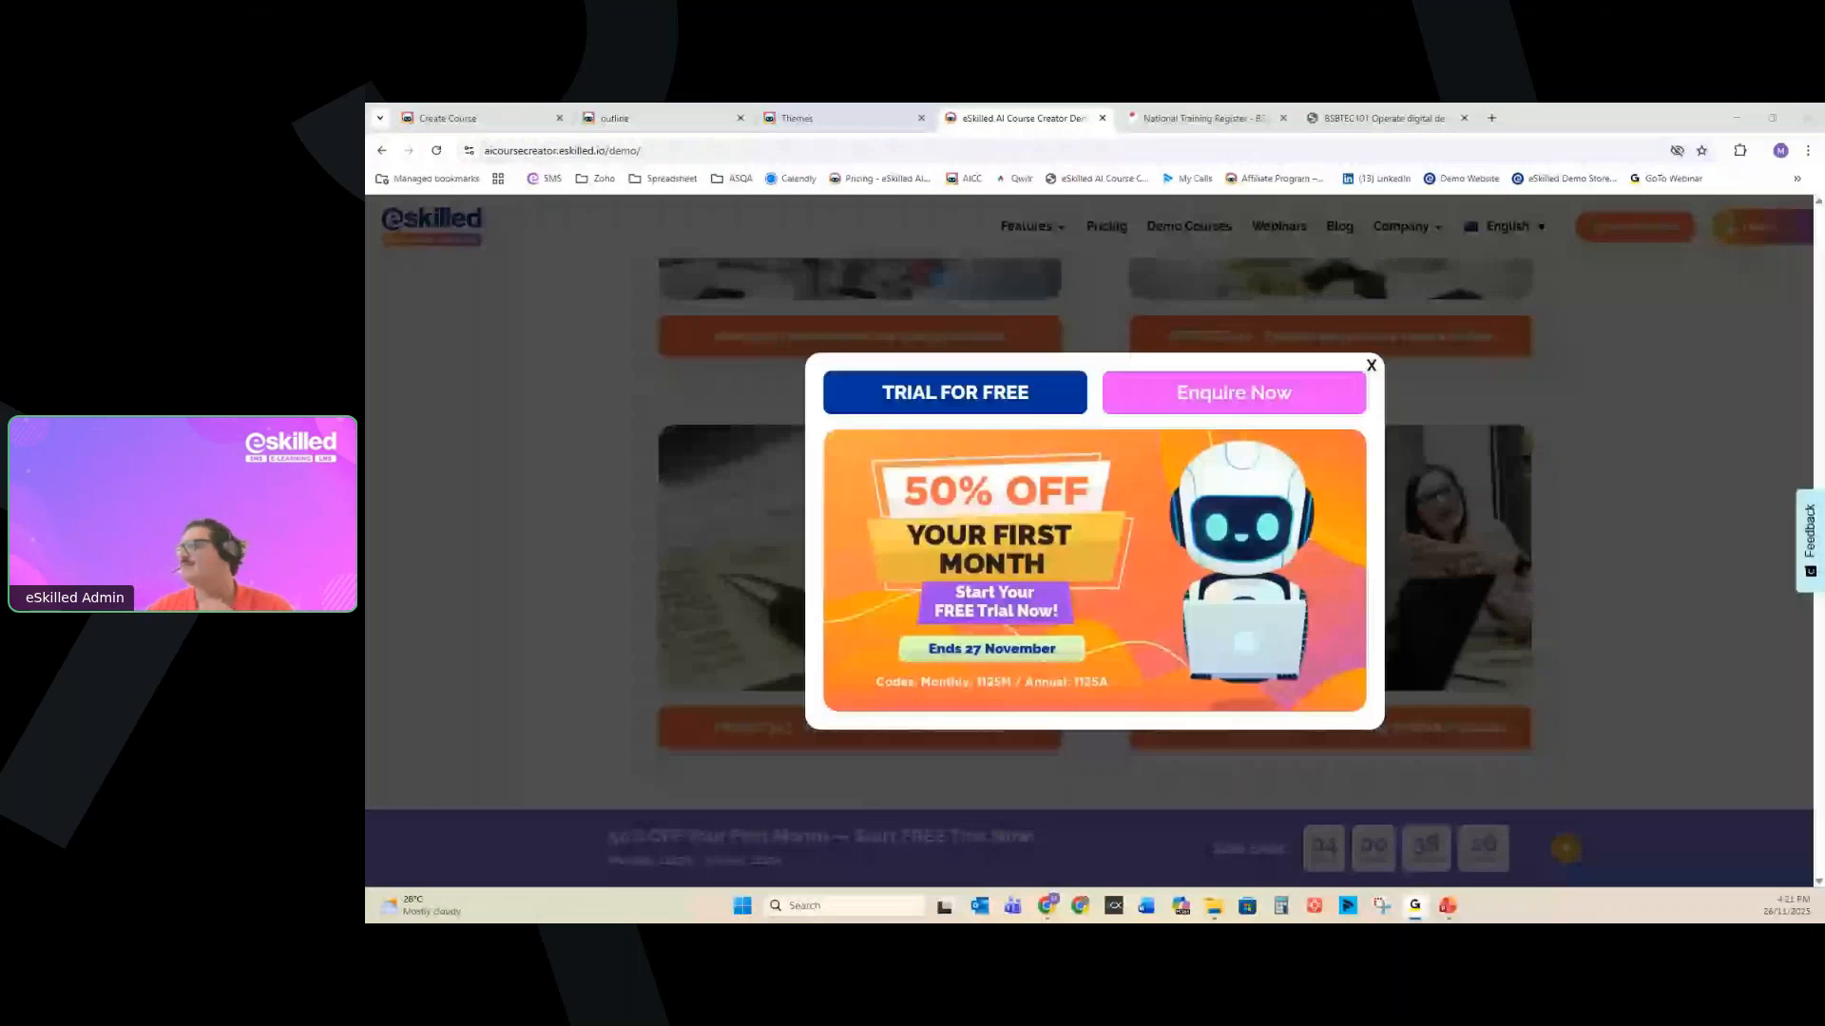
pyautogui.click(1371, 365)
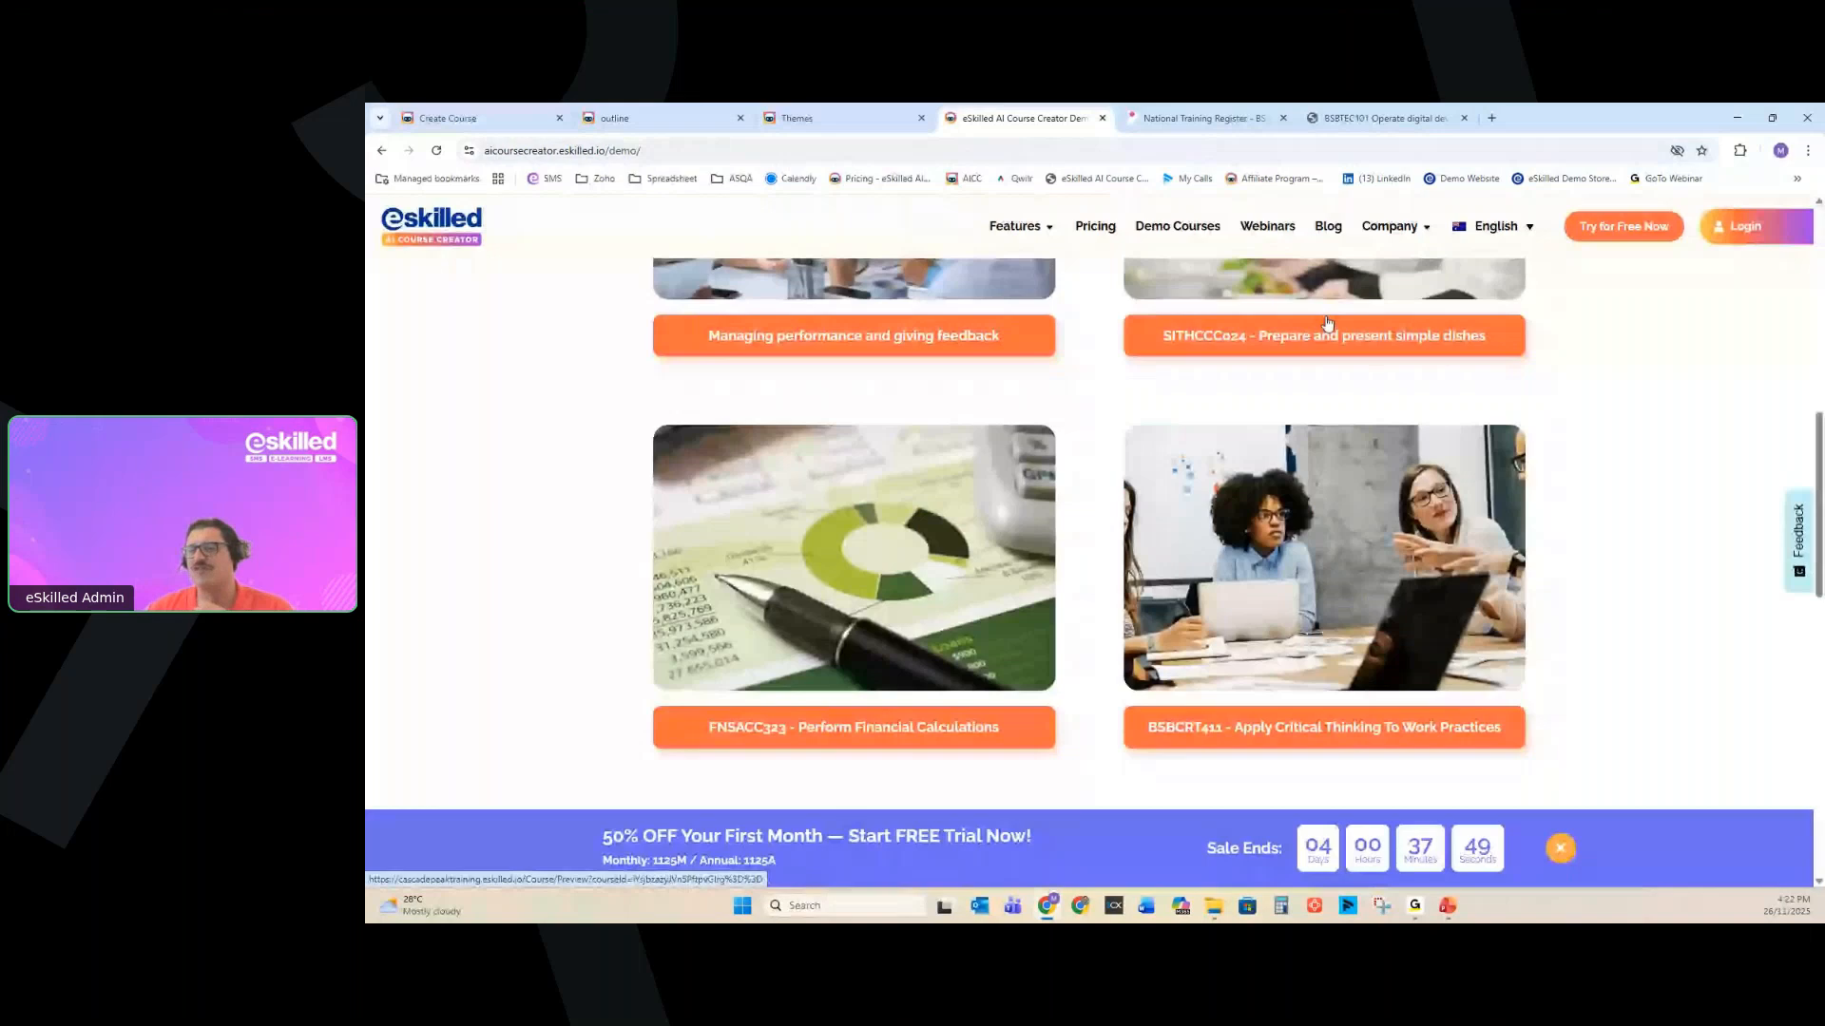
# Open the demo course SITHCCC024 - Prepare and present simple dishes, start it, and play part of the first topic's audio narration.
pyautogui.scroll(3, 1240, 494)
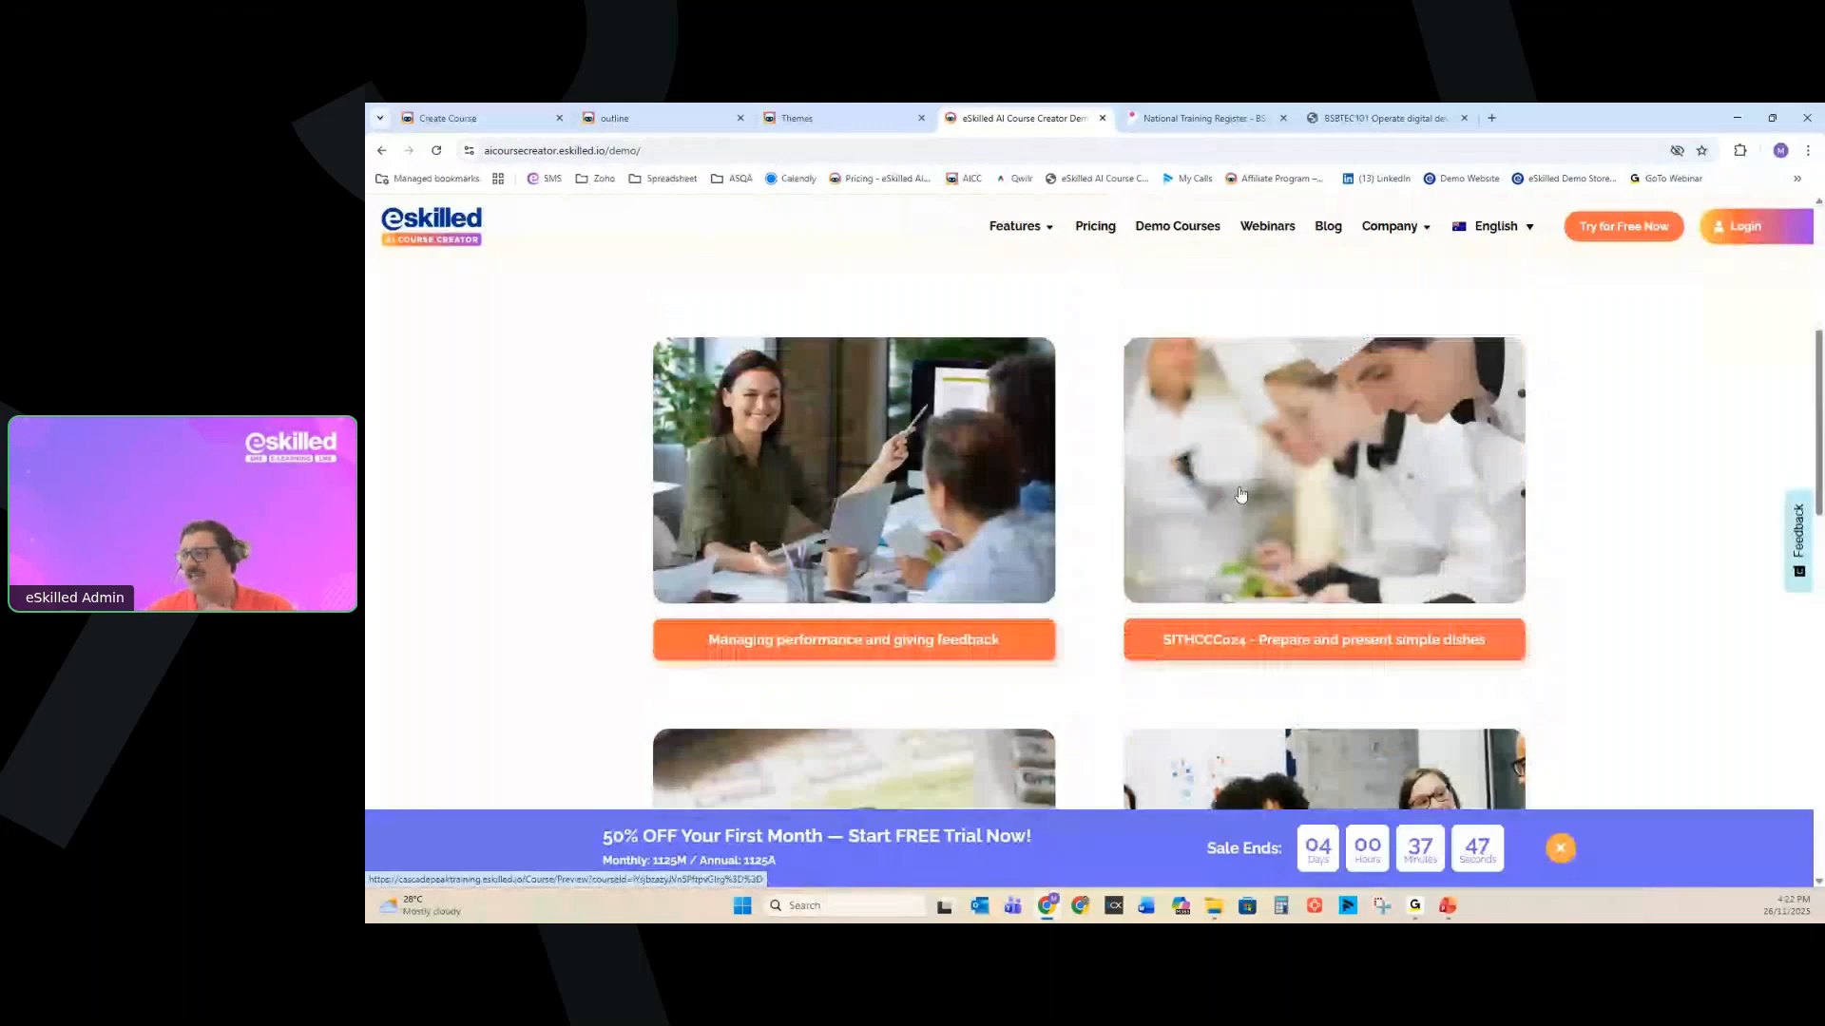
pyautogui.click(1240, 494)
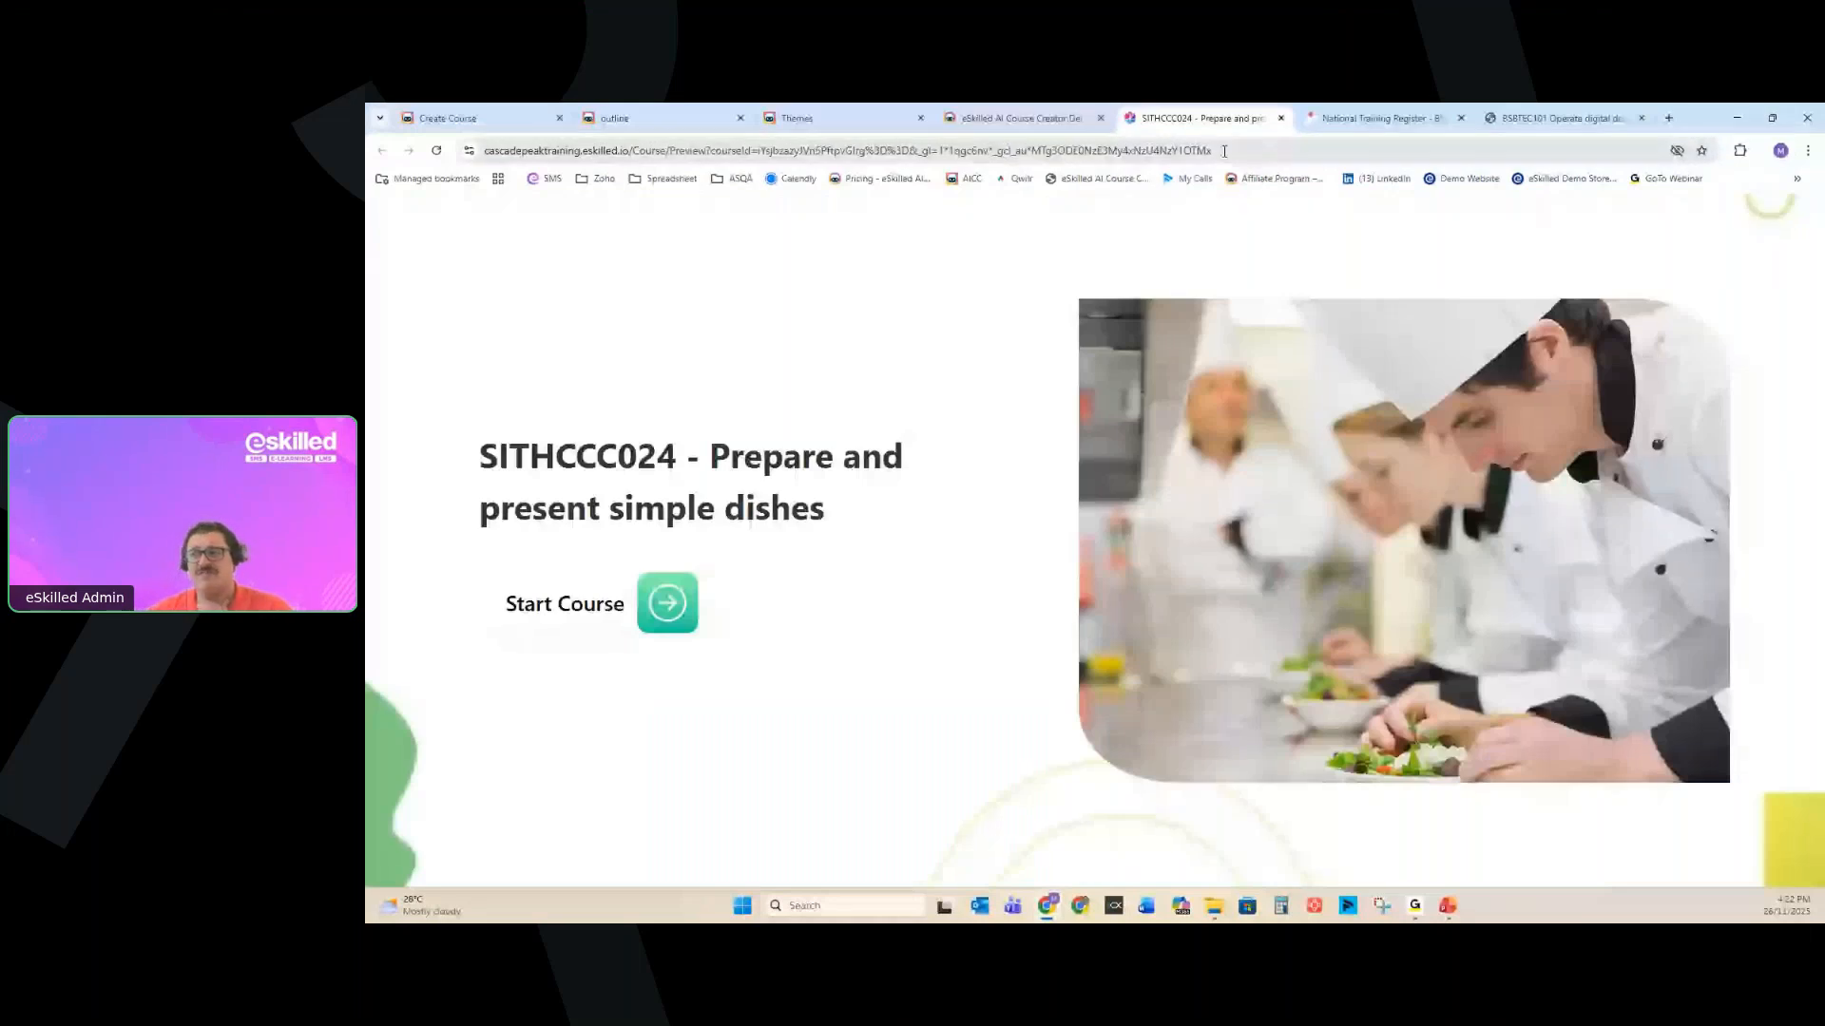
pyautogui.click(668, 604)
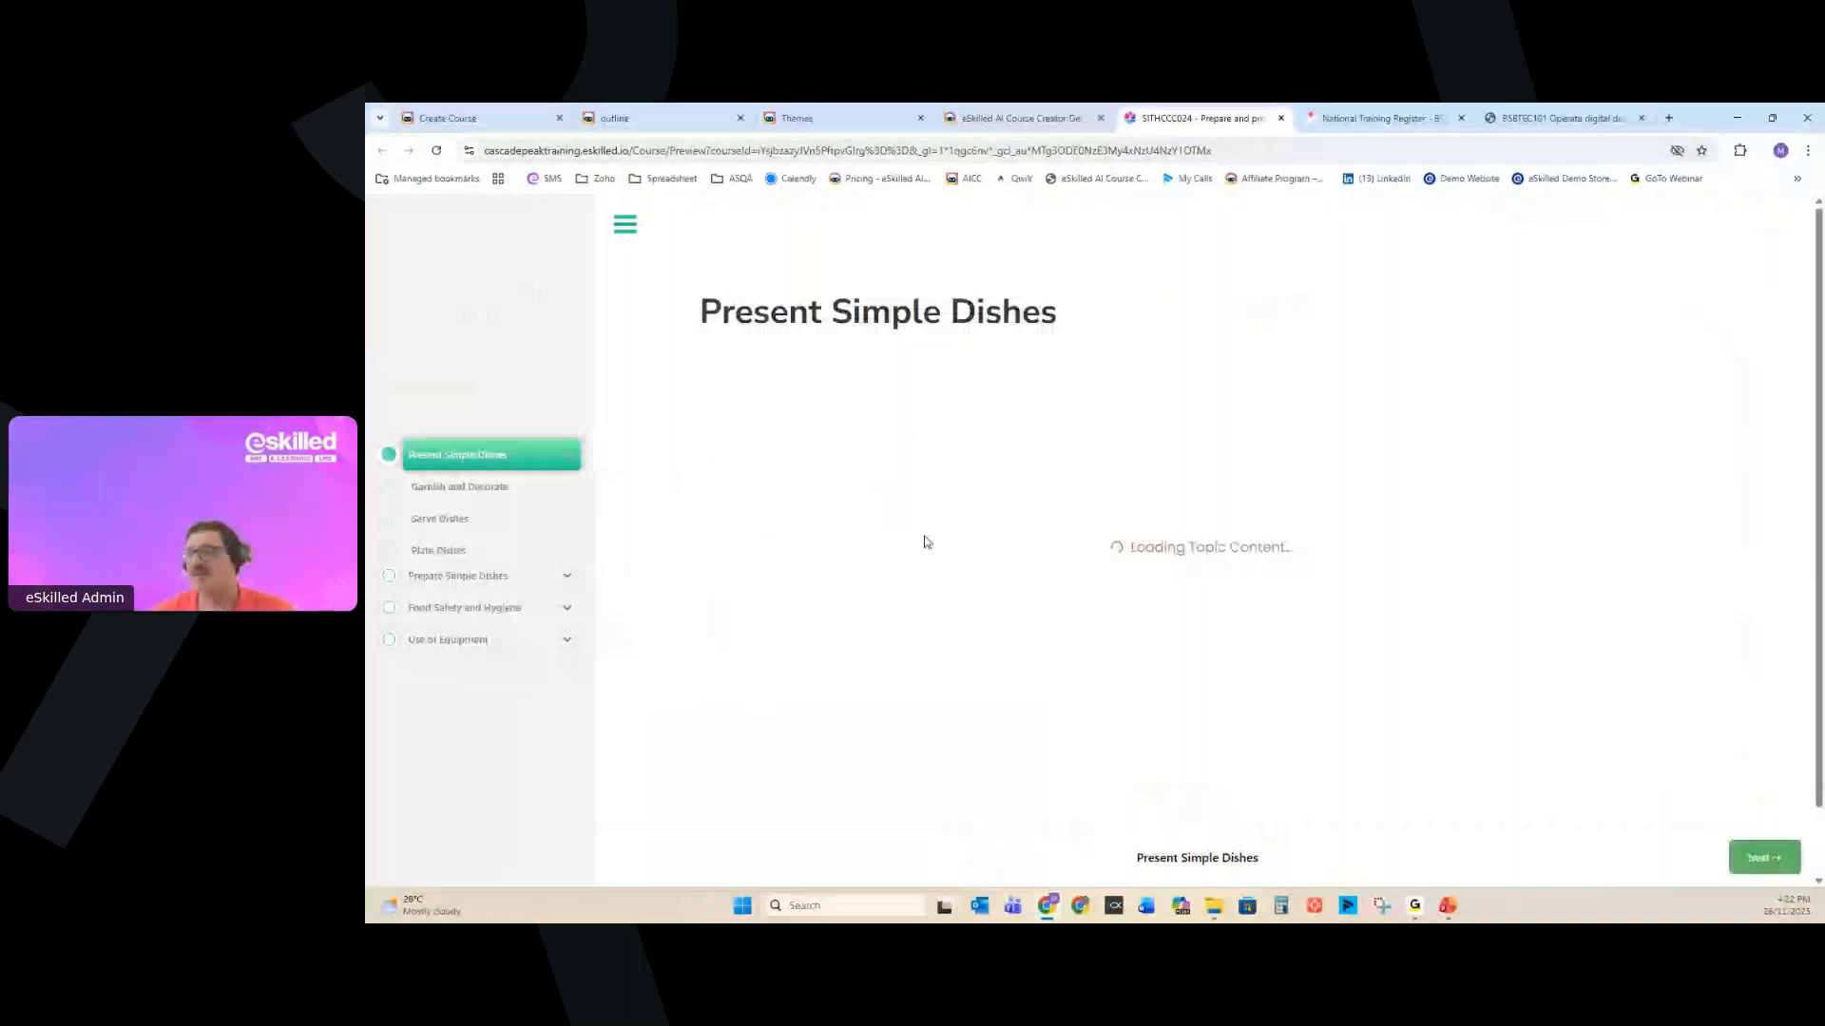
pyautogui.click(728, 498)
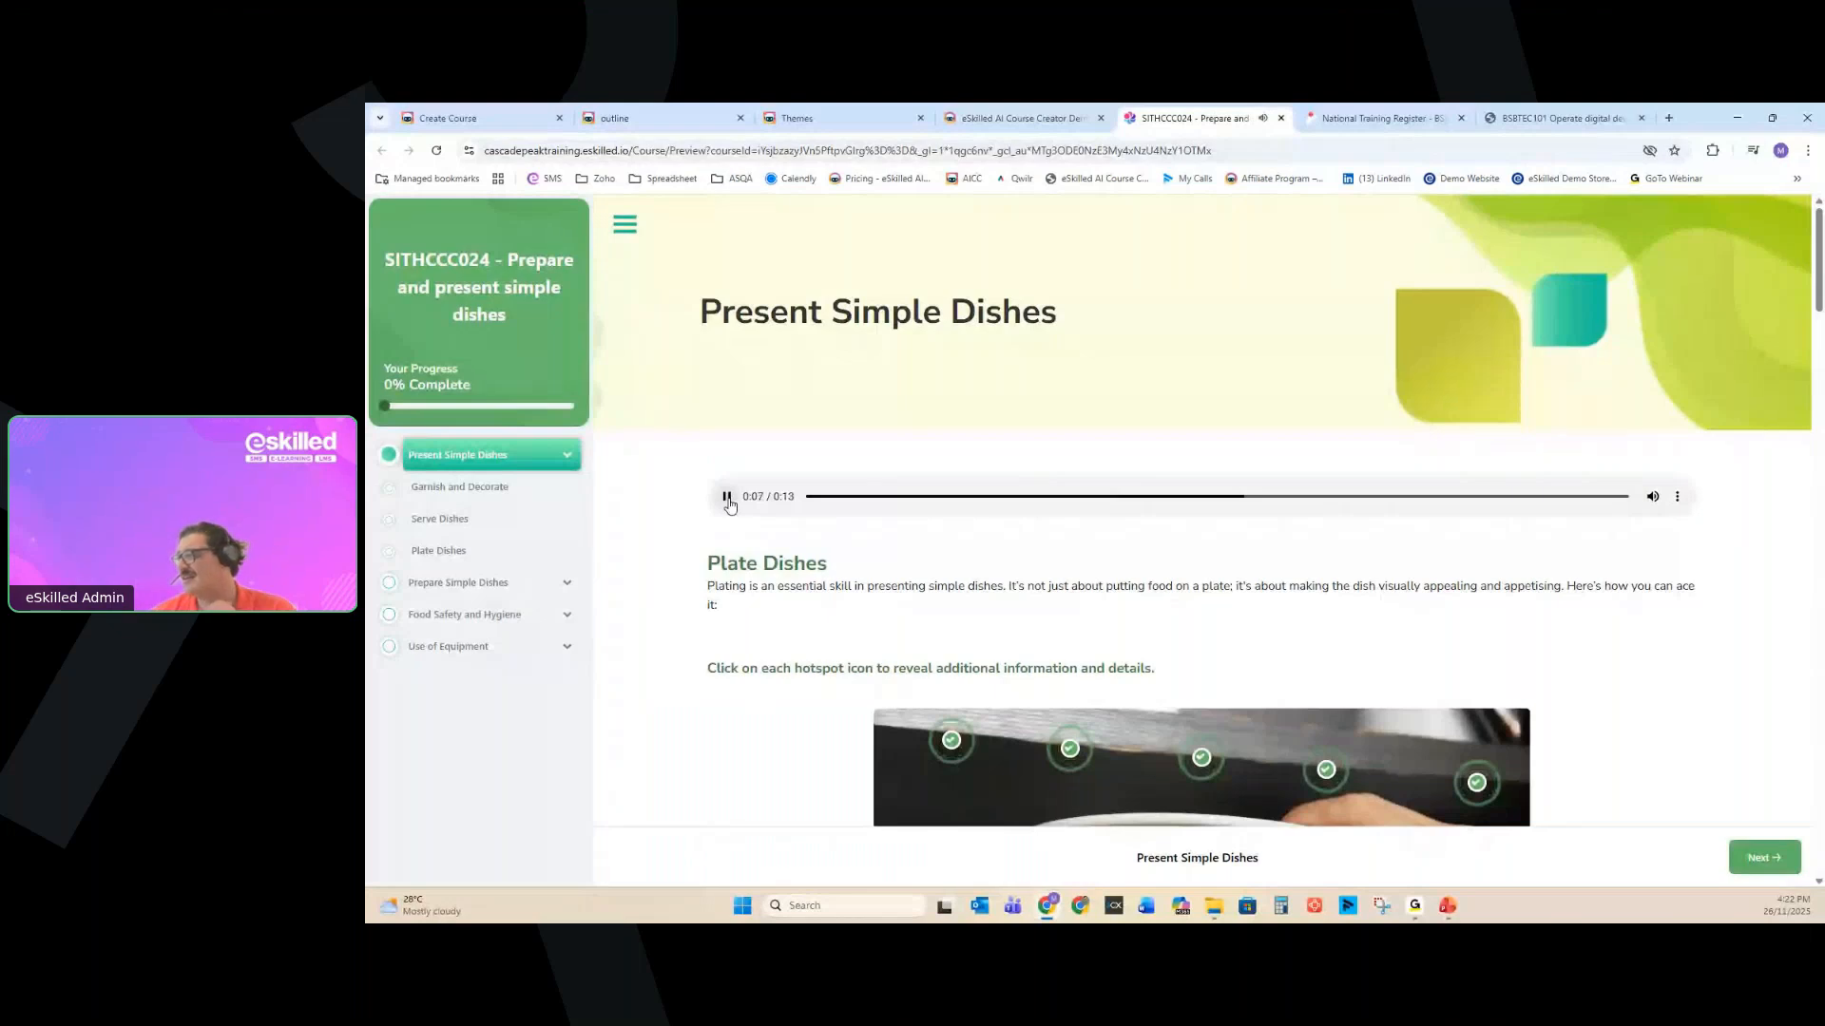
pyautogui.click(728, 498)
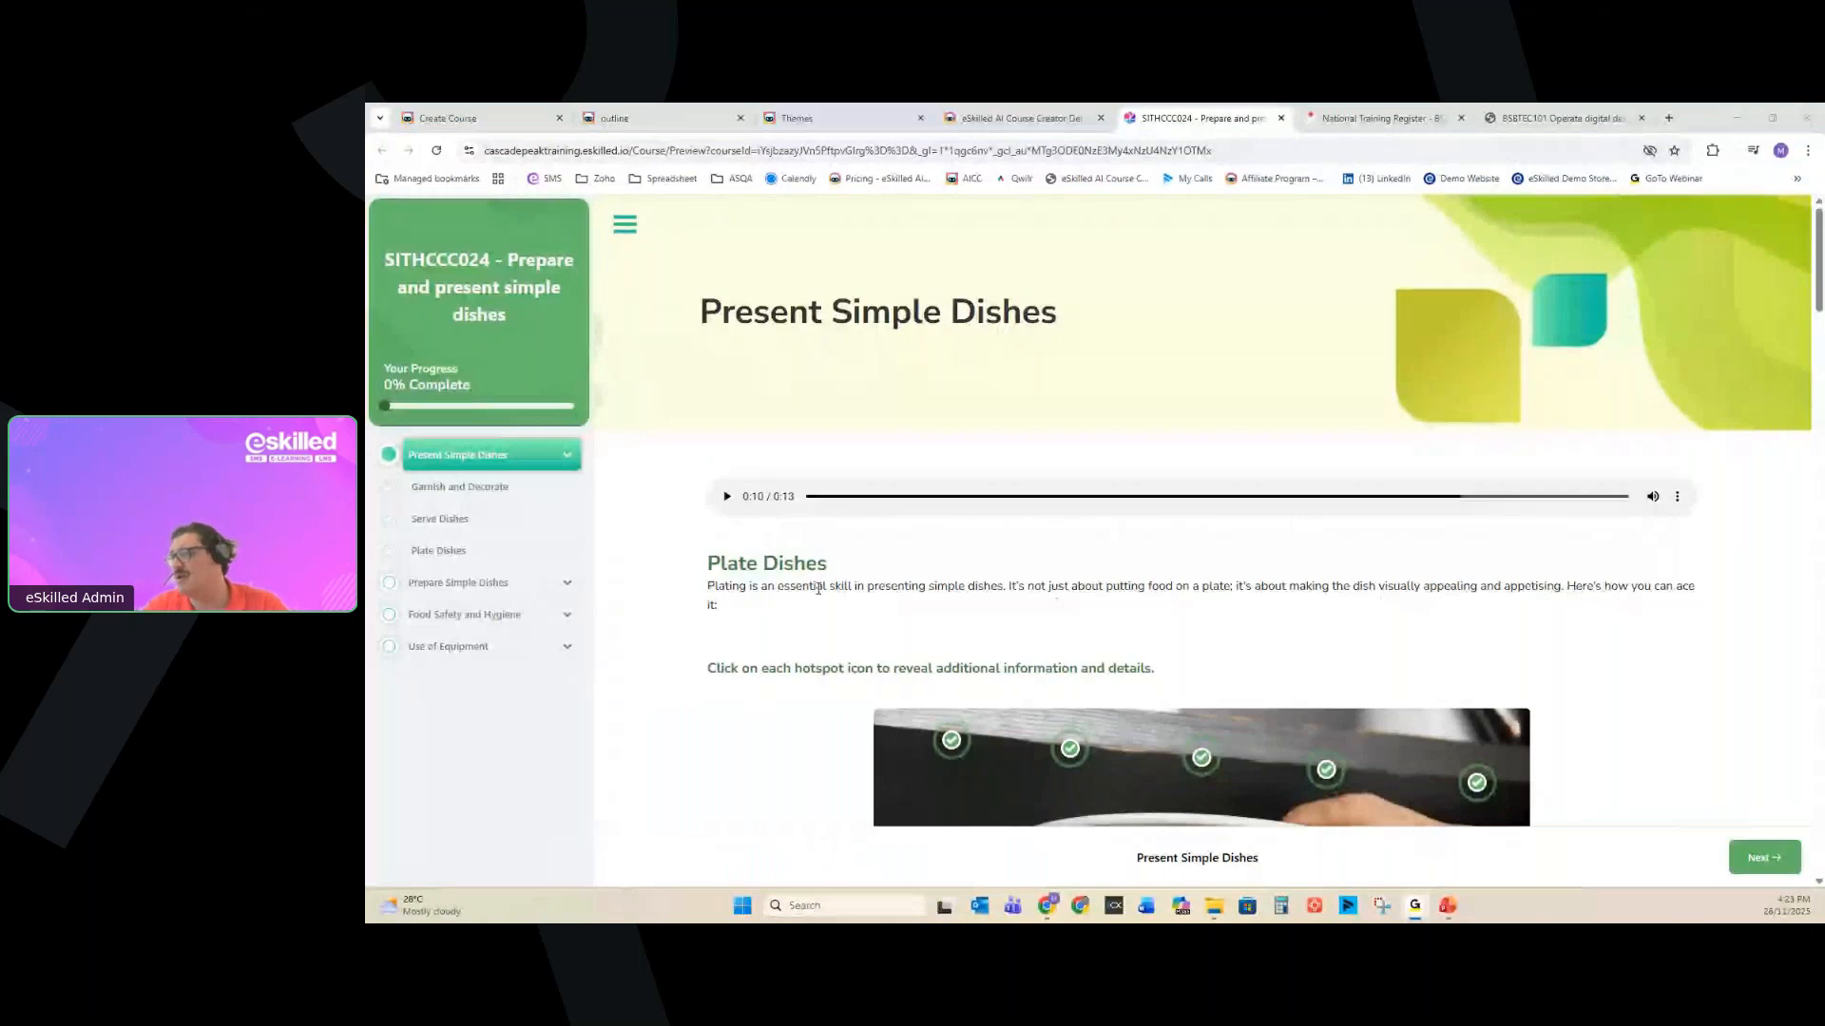
# Examine the Present Simple Dishes topic through to its case study, flipping the first Garnish and Decorate card.
pyautogui.scroll(-5, 791, 506)
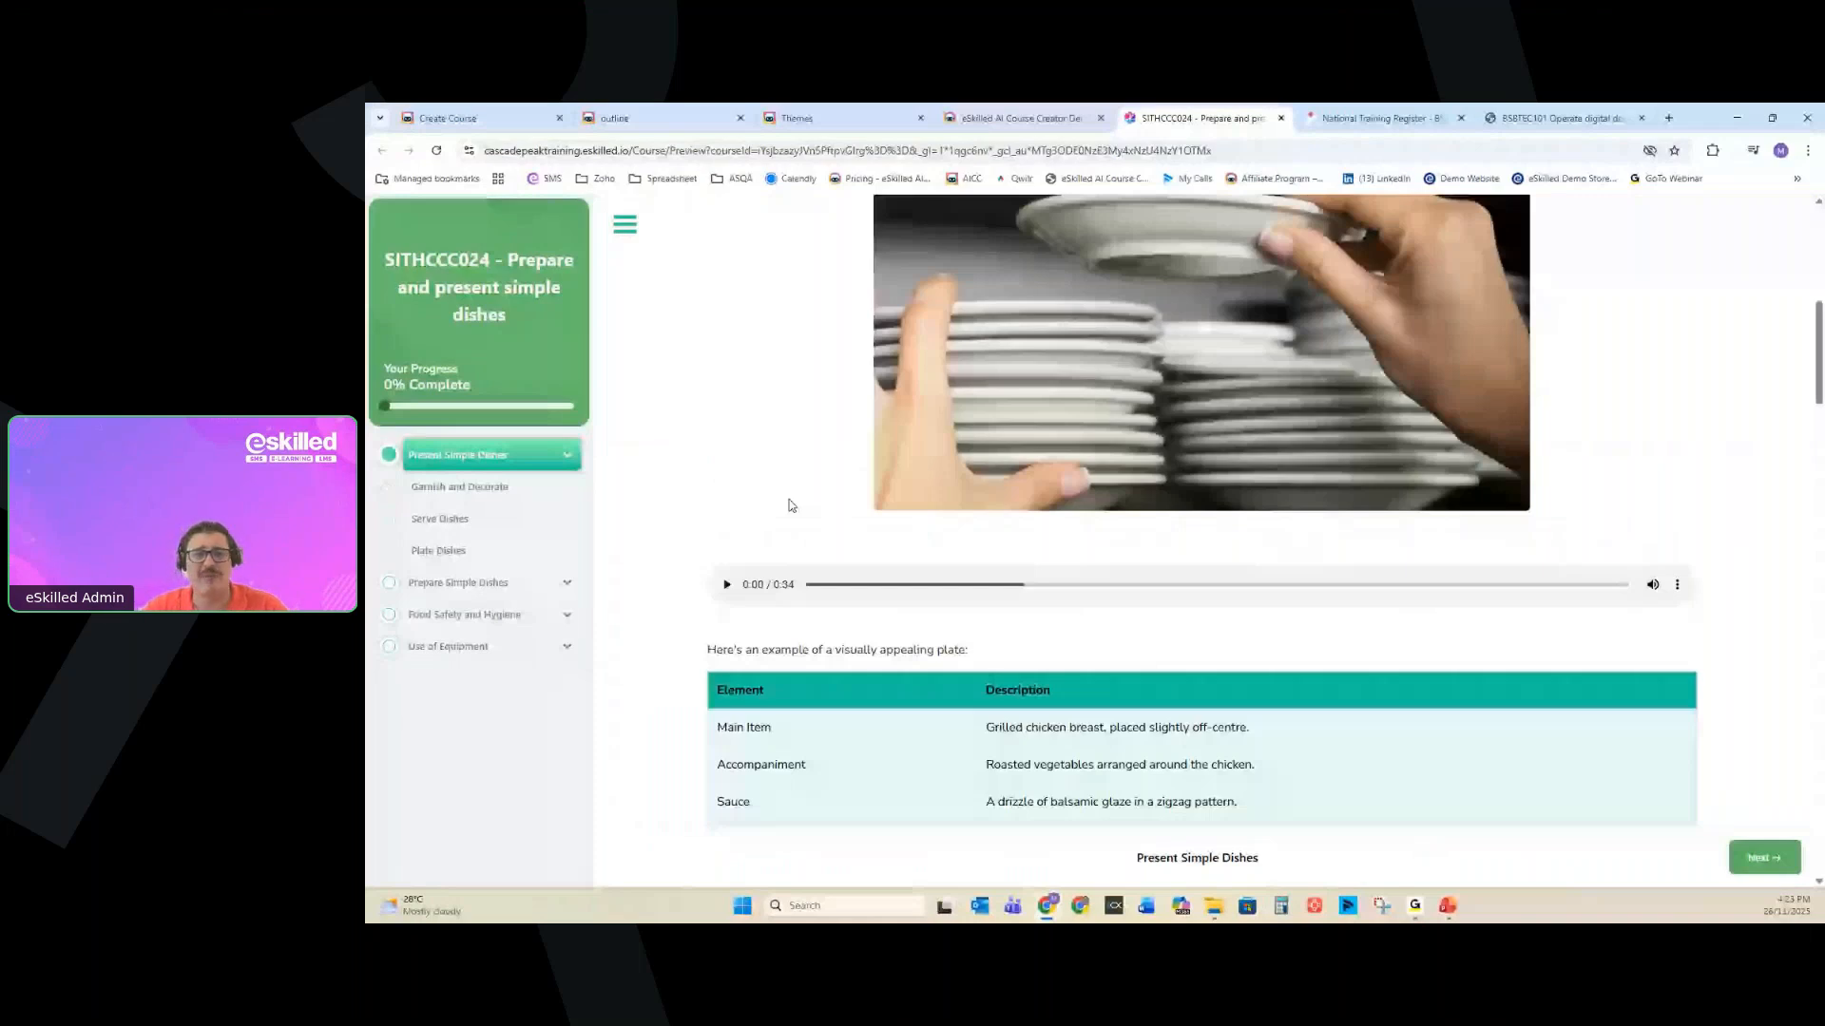
pyautogui.scroll(-4, 790, 506)
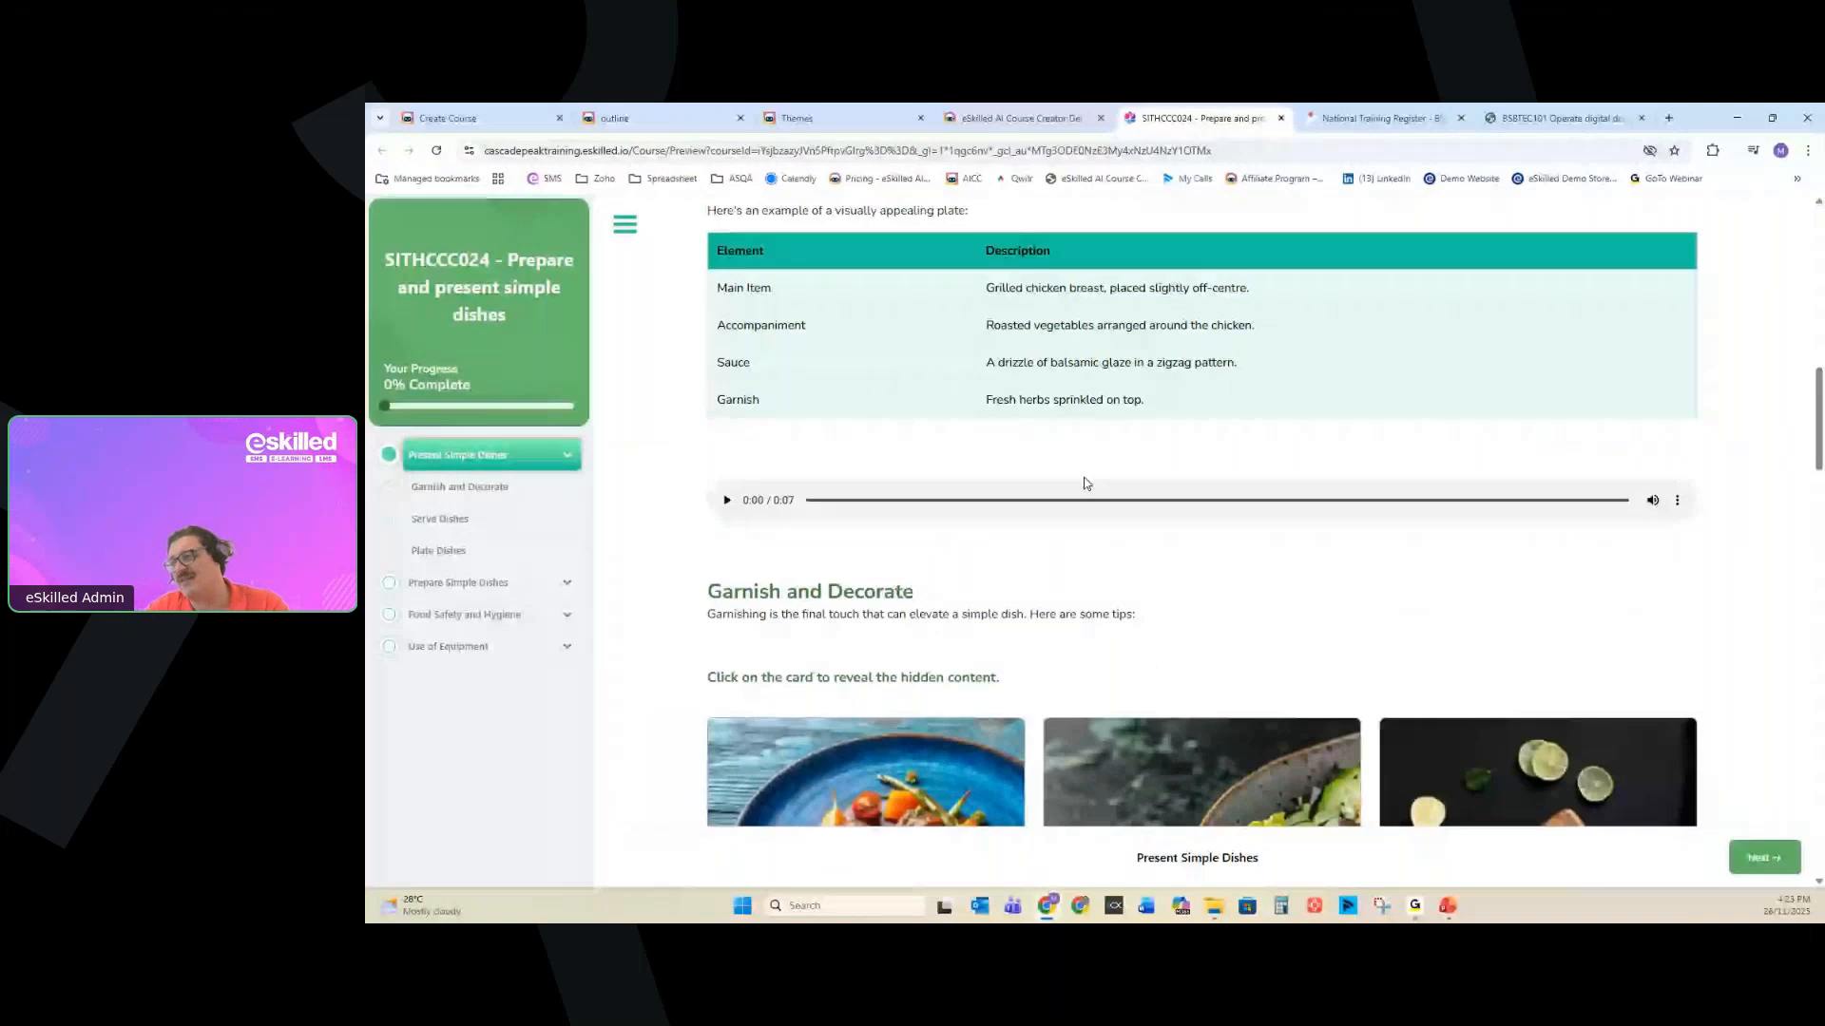
pyautogui.scroll(-3, 1086, 484)
pyautogui.click(929, 532)
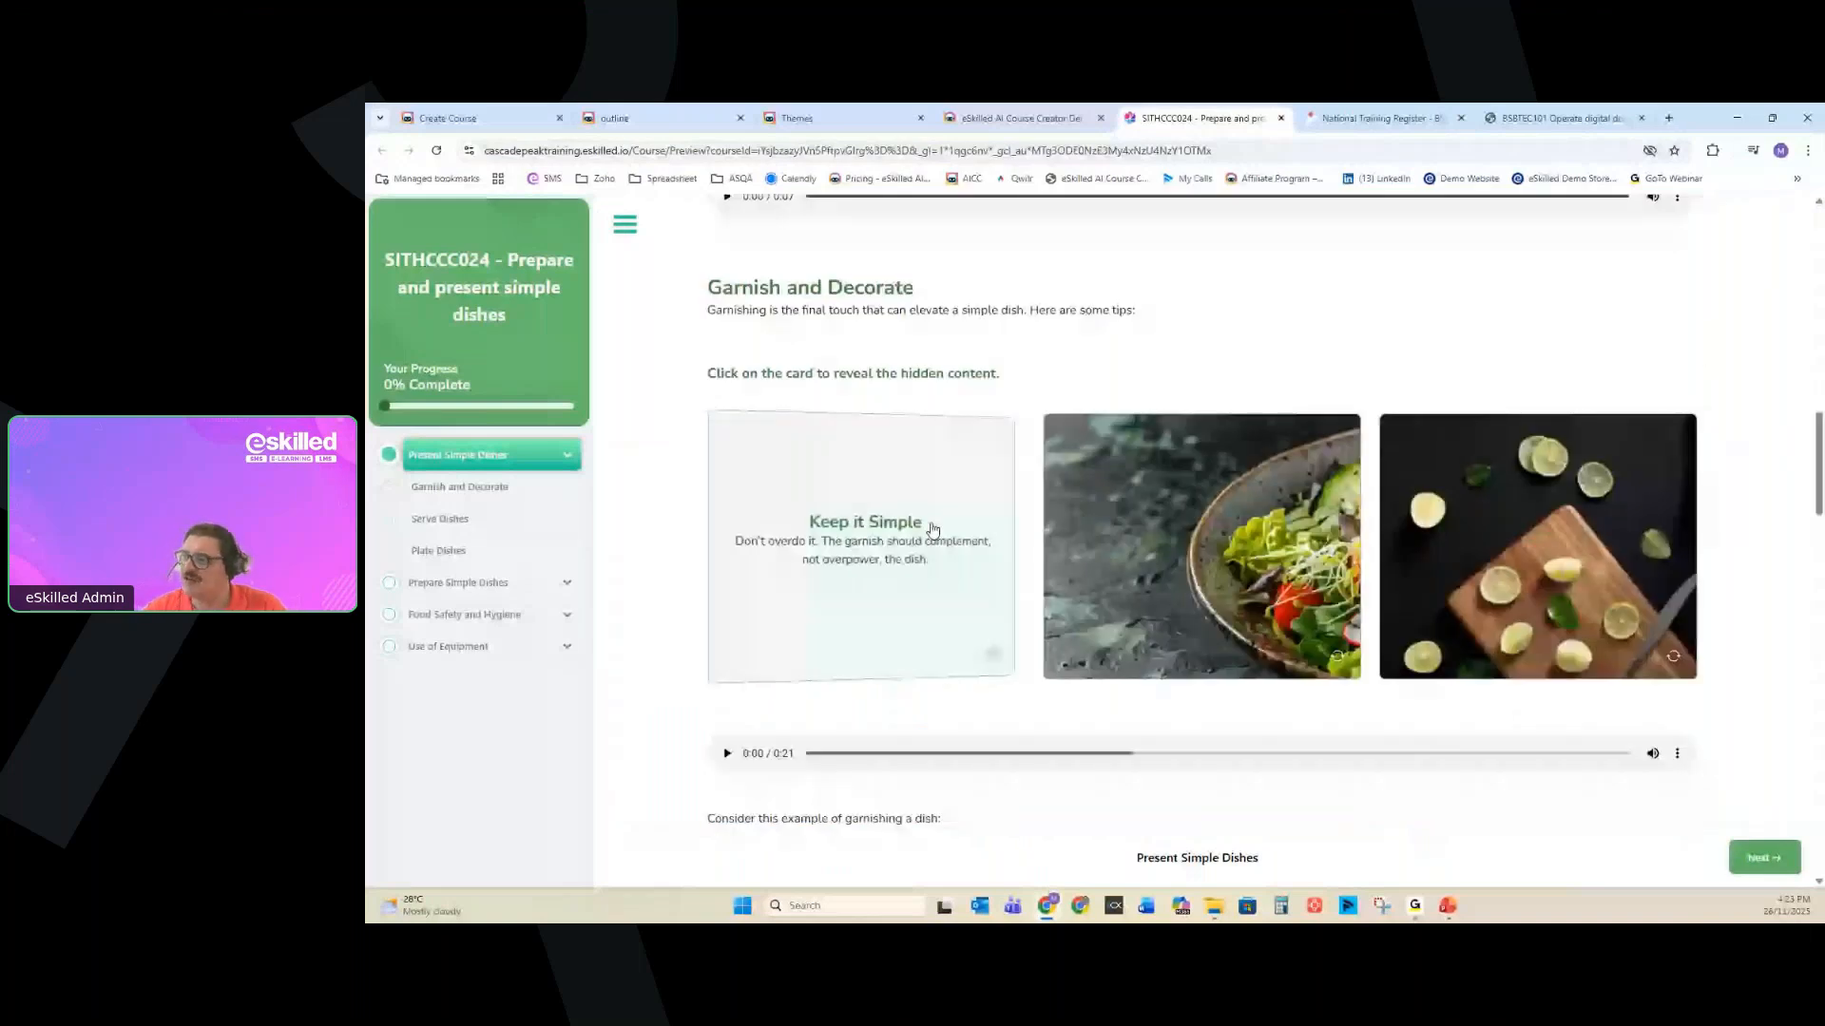
pyautogui.scroll(-10, 802, 537)
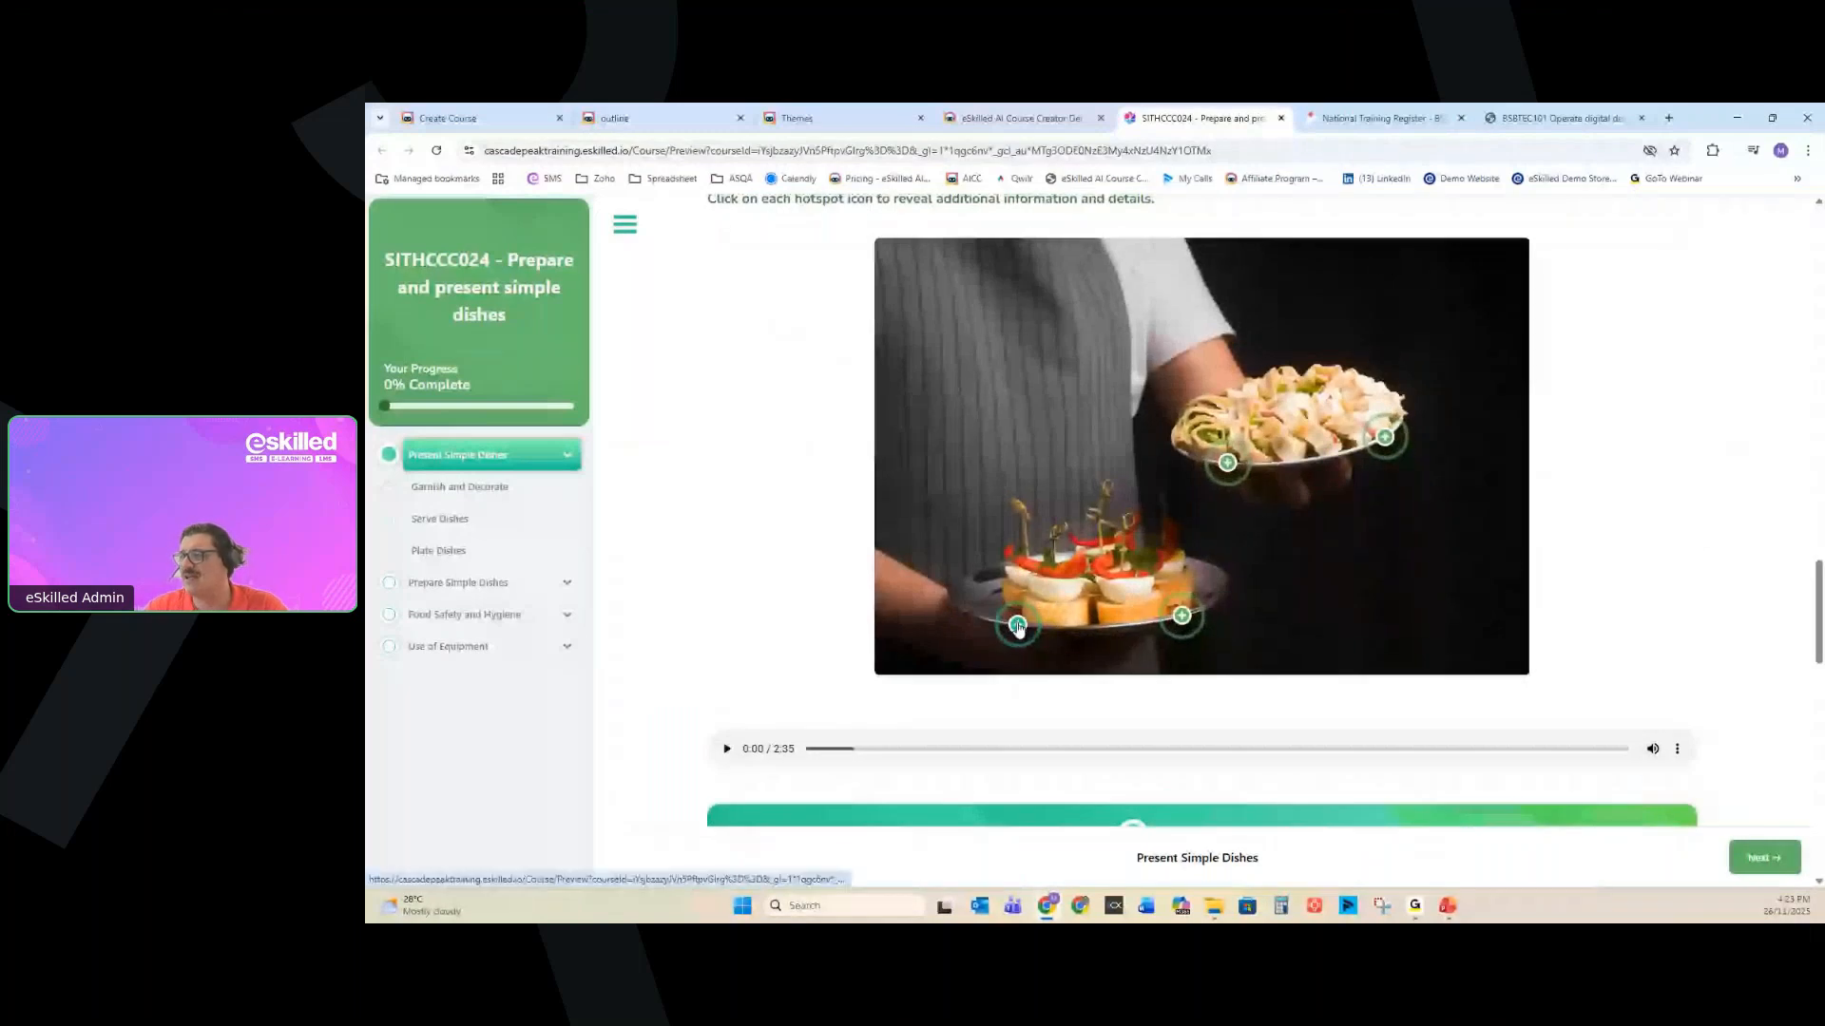
pyautogui.scroll(-5, 712, 543)
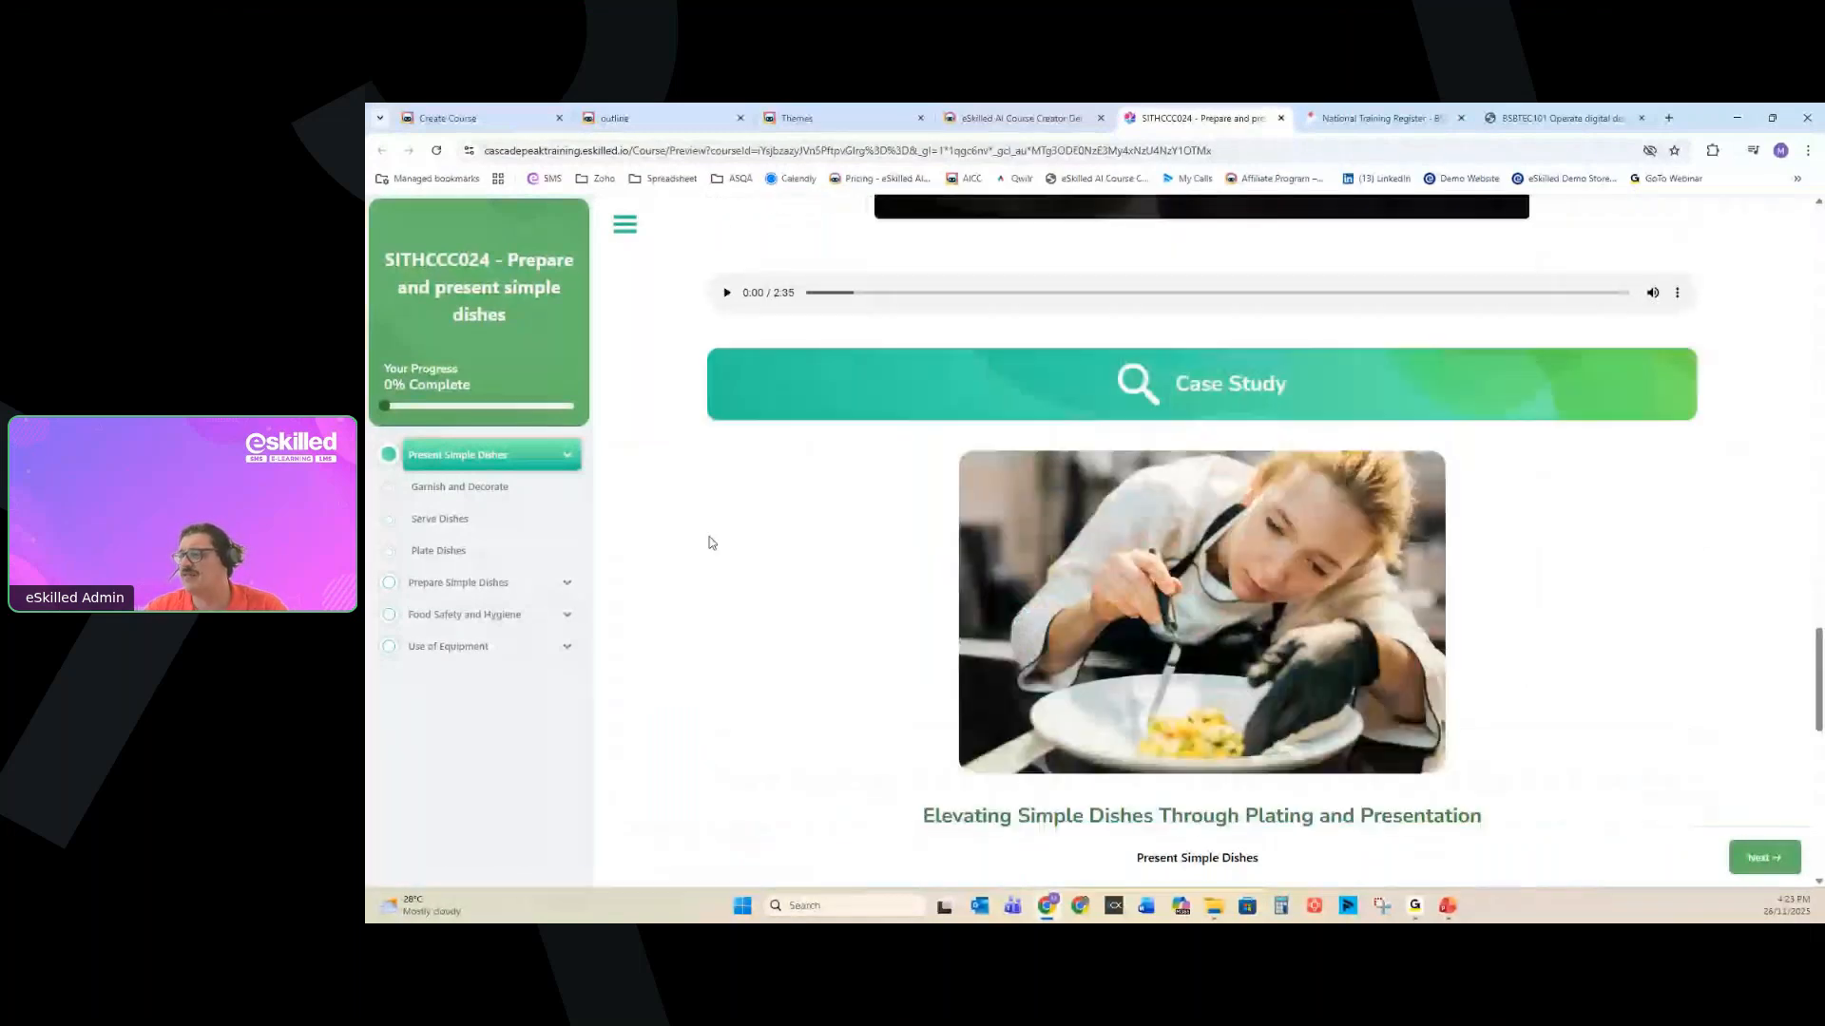
pyautogui.scroll(-10, 1138, 637)
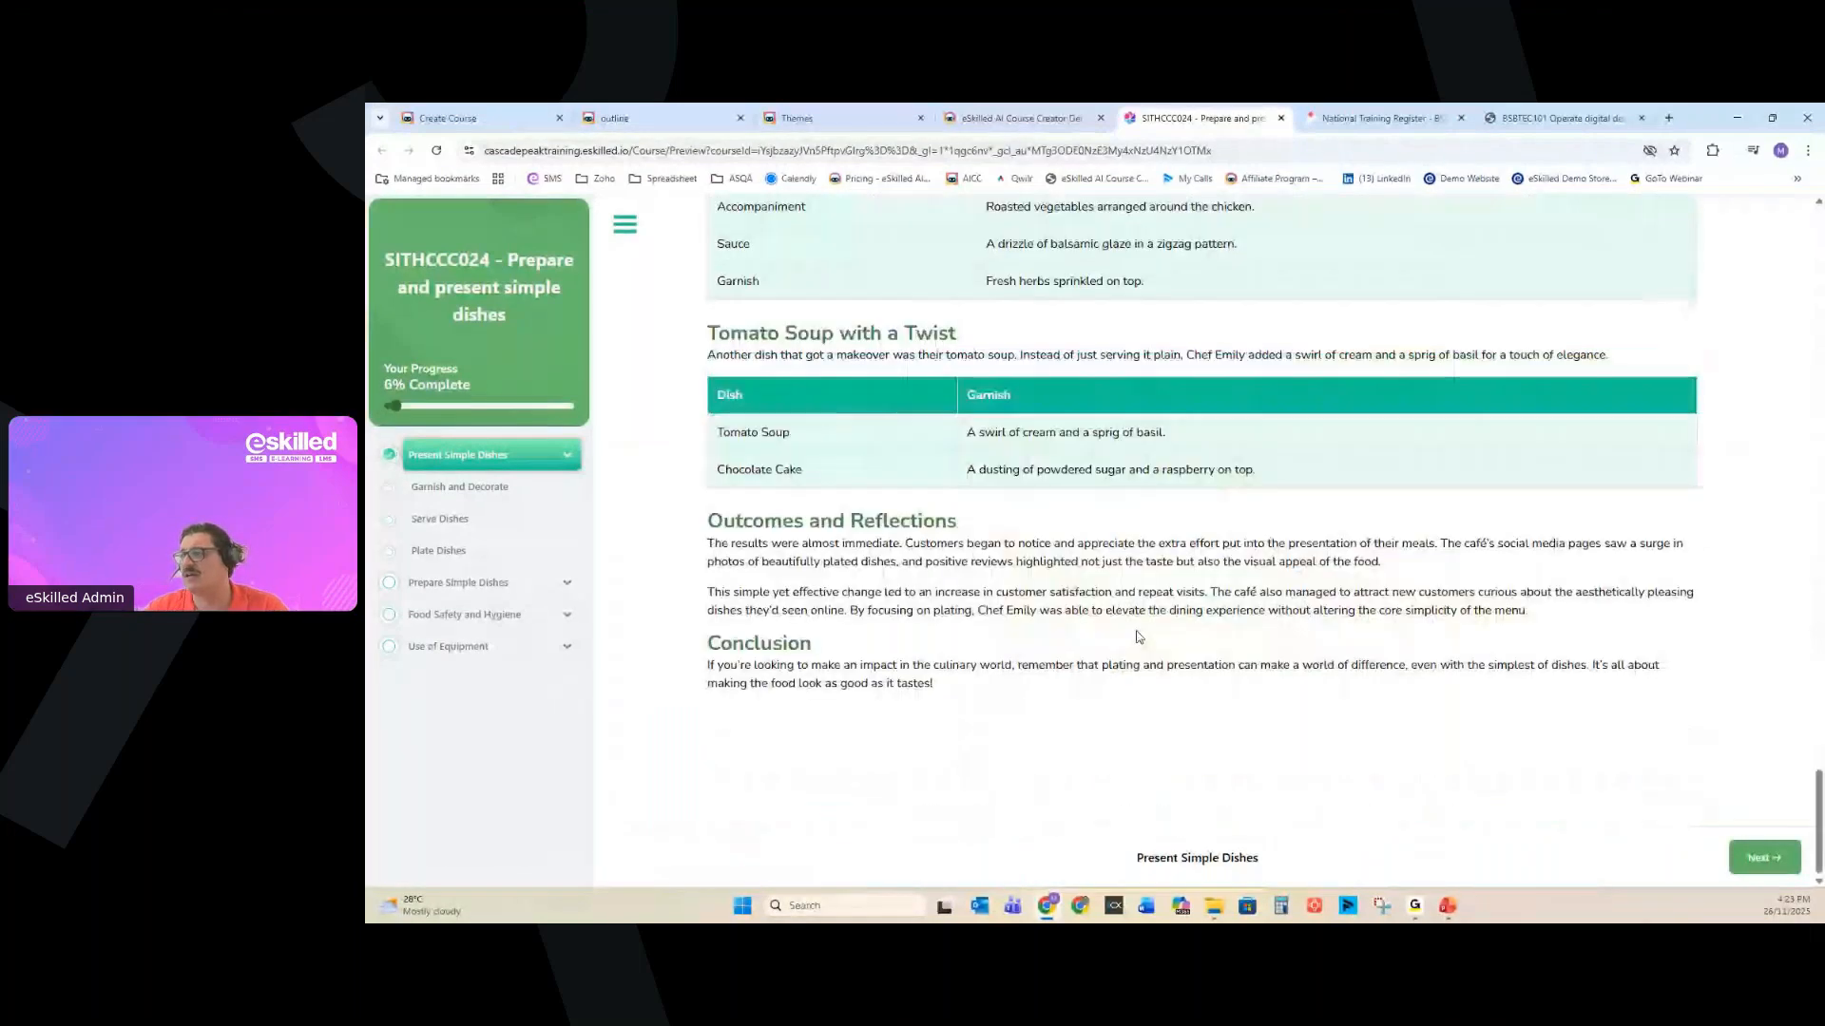
# Browse the demo course's Garnish and Decorate, Serve Dishes and Plate Dishes subtopics, then its Prepare Simple Dishes topic.
pyautogui.click(1764, 858)
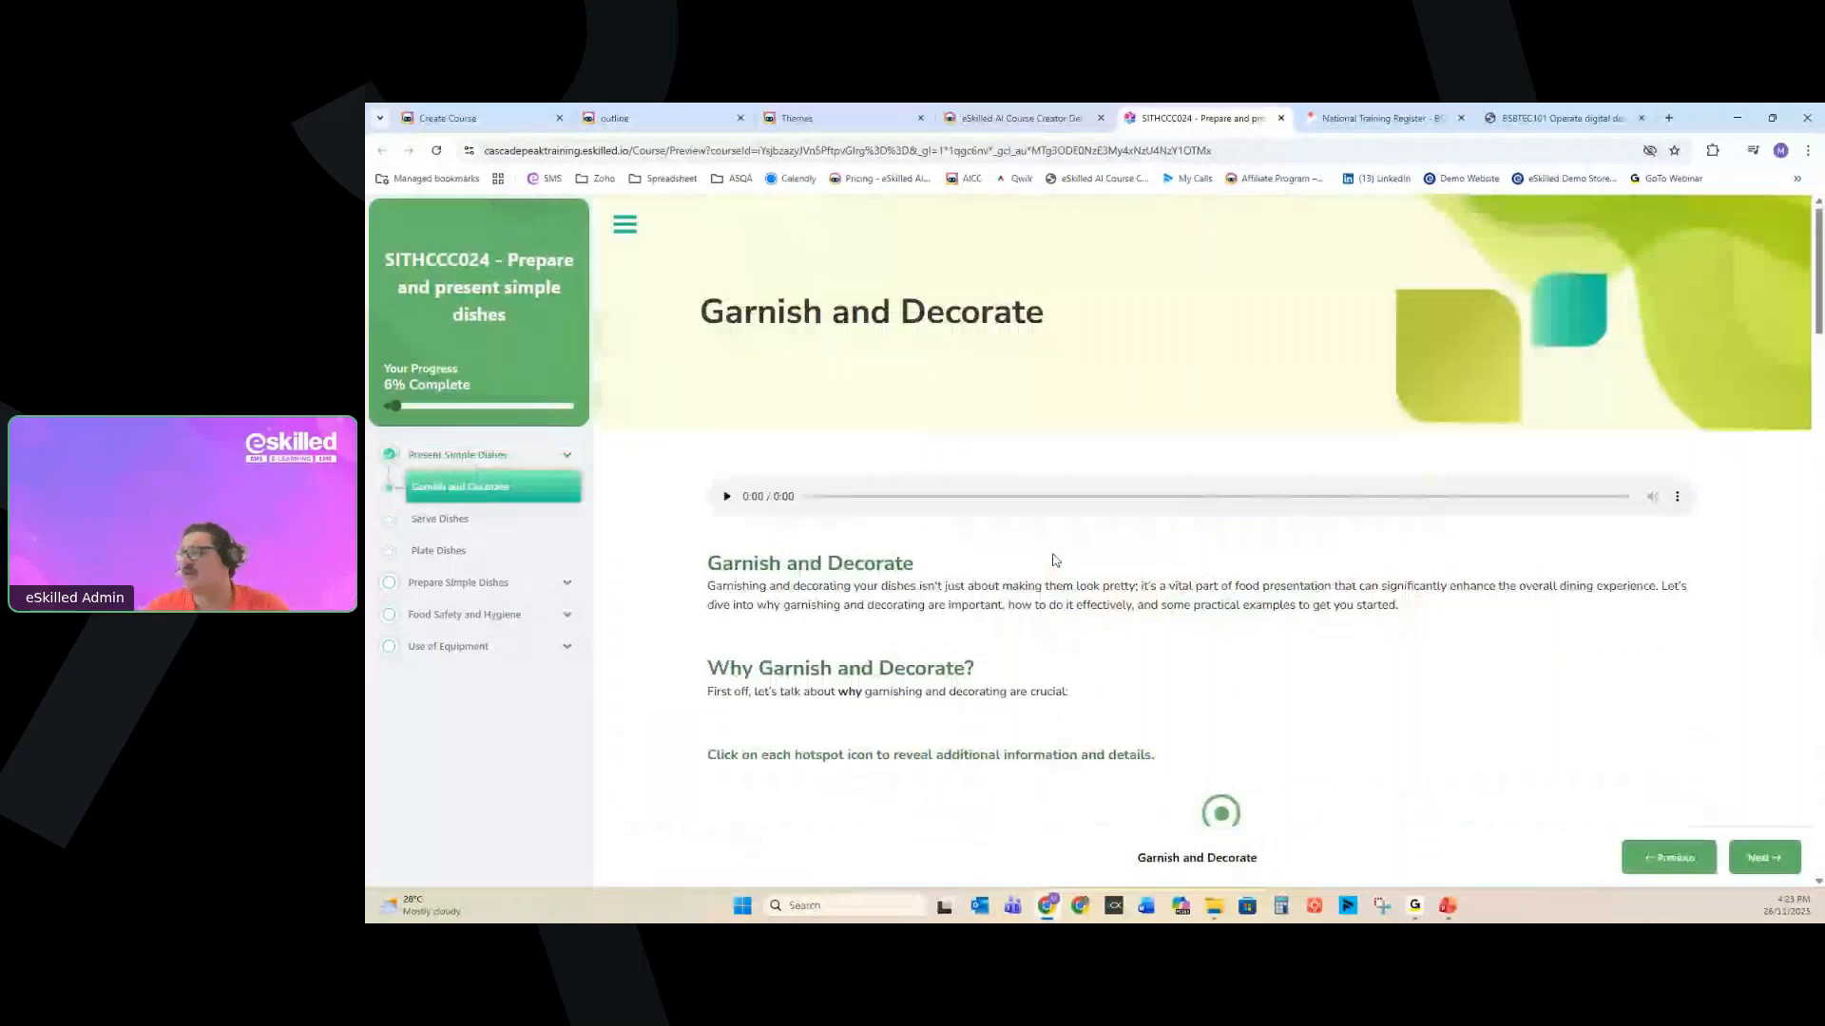
pyautogui.click(460, 530)
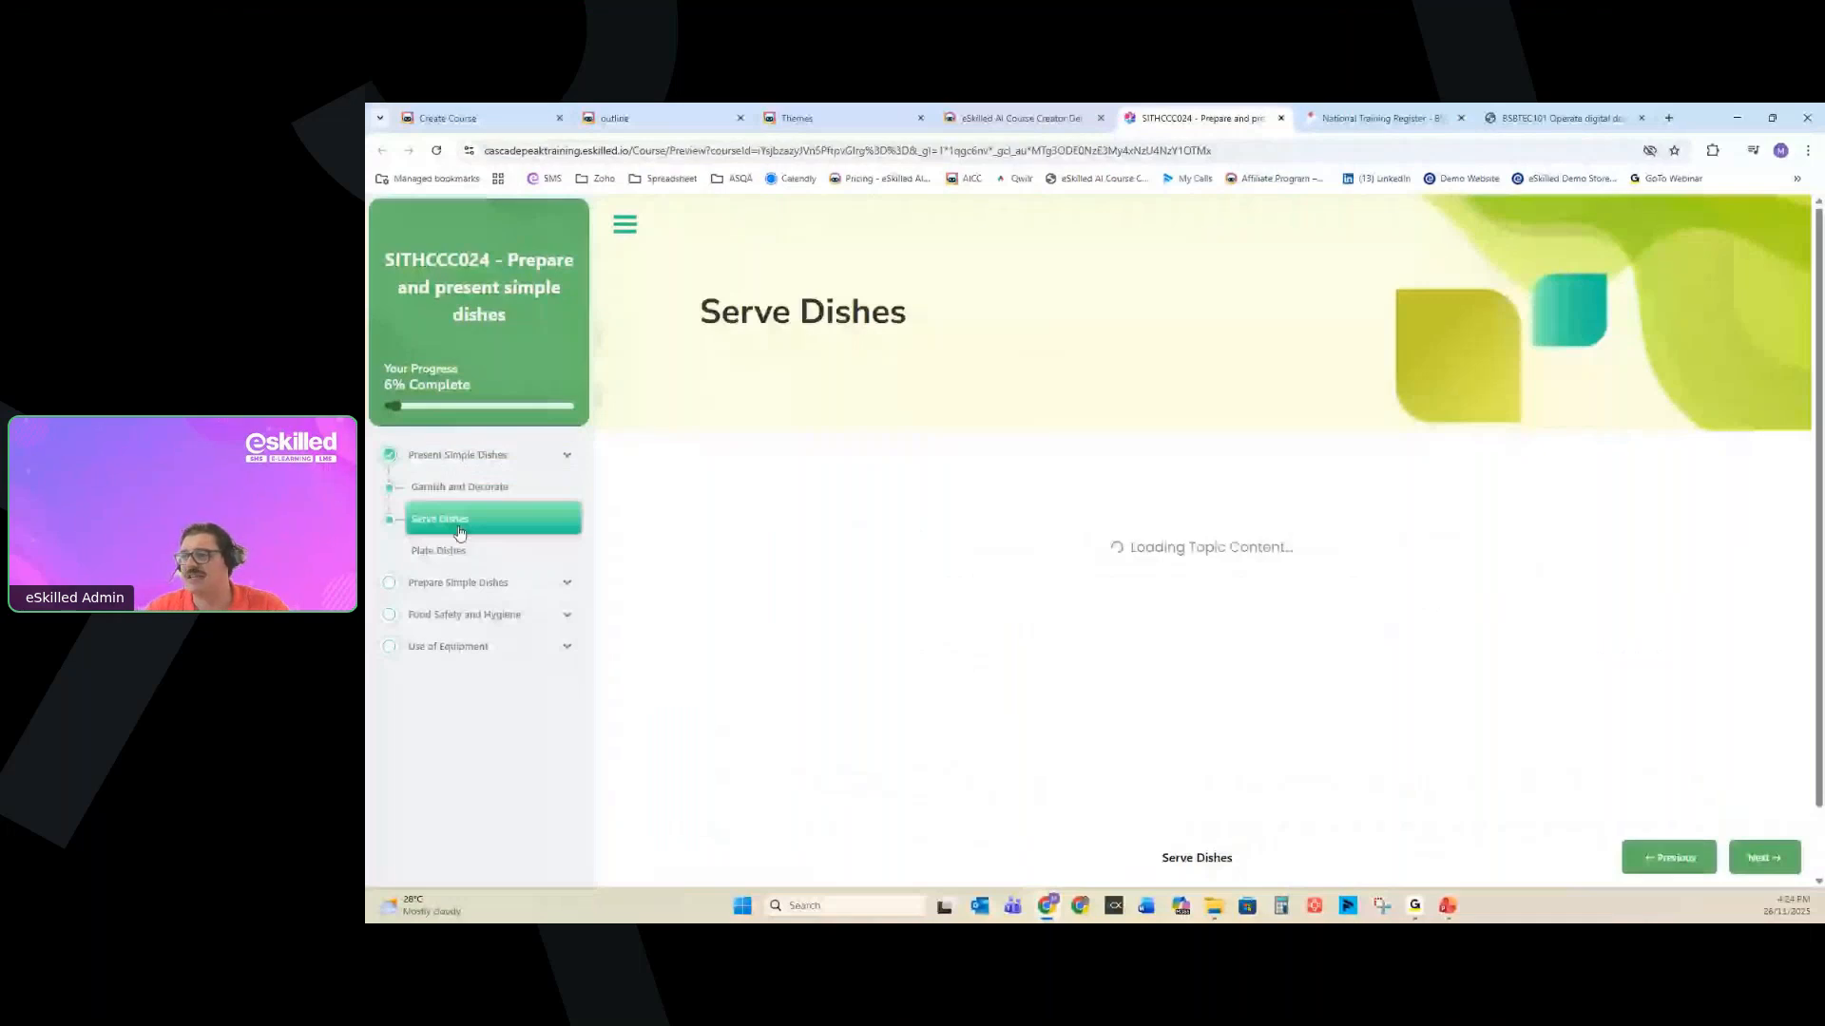
pyautogui.click(439, 551)
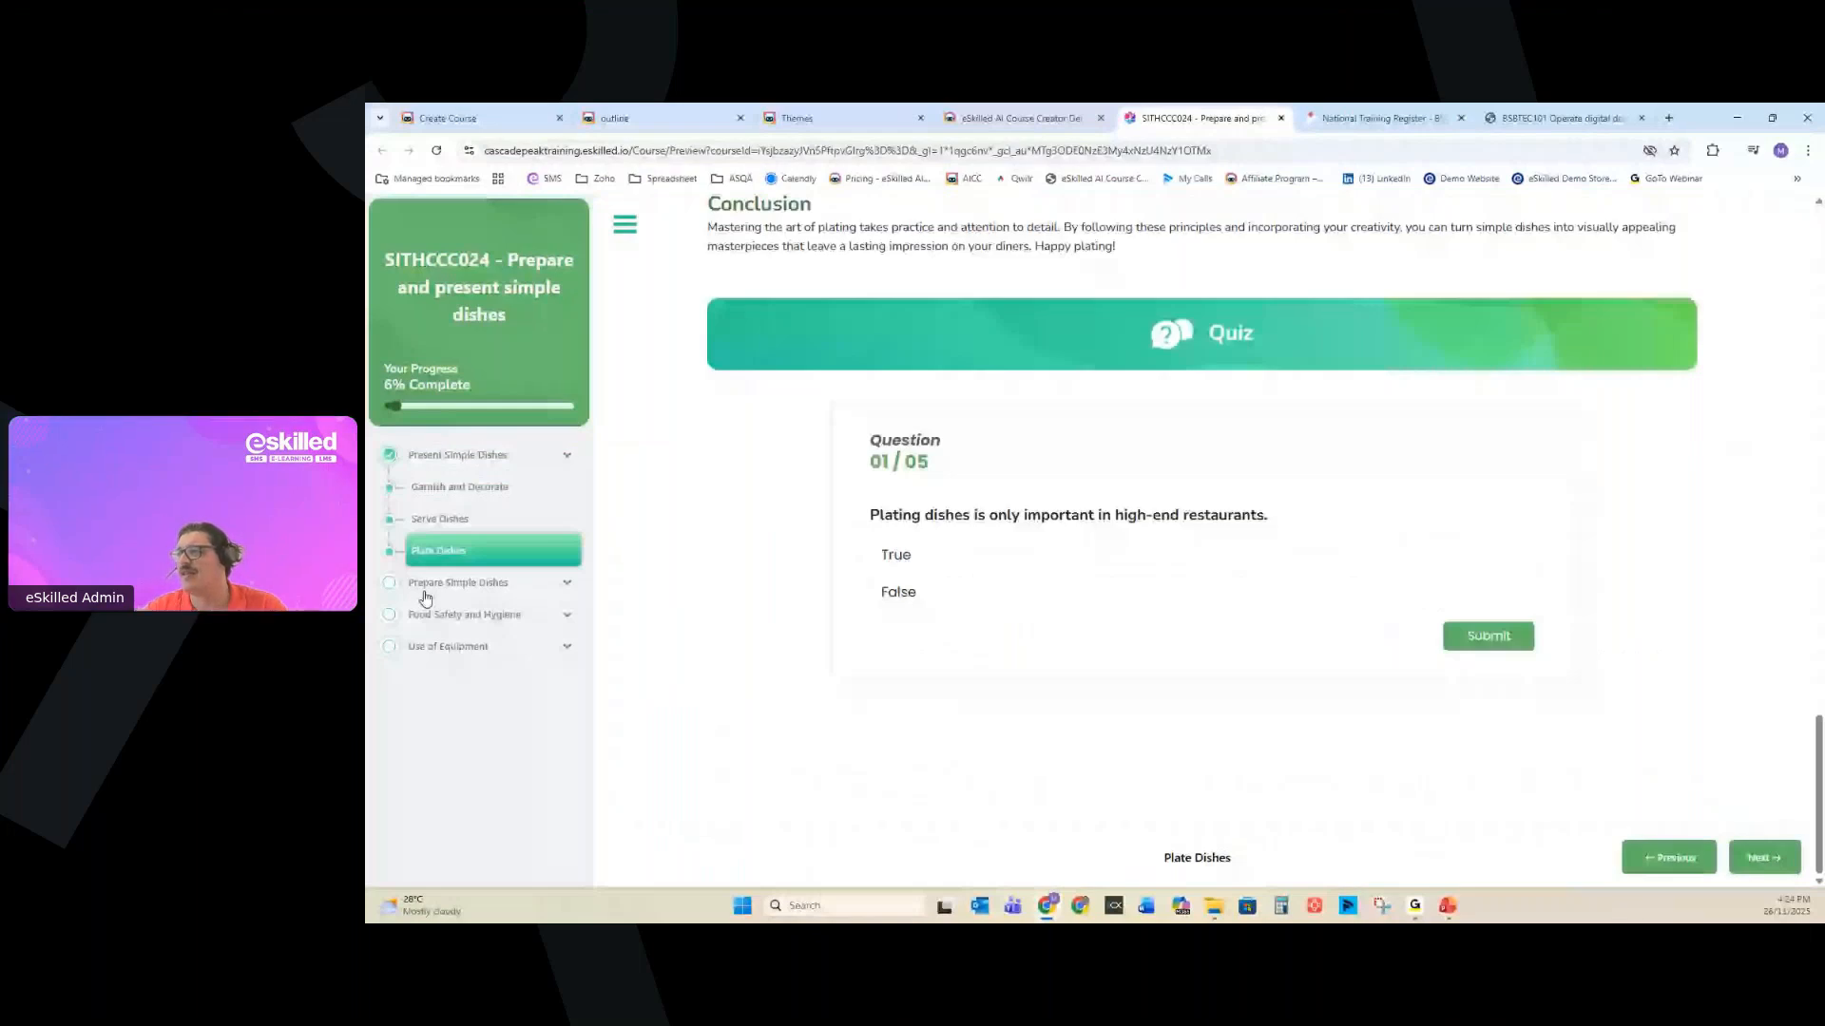
pyautogui.click(424, 591)
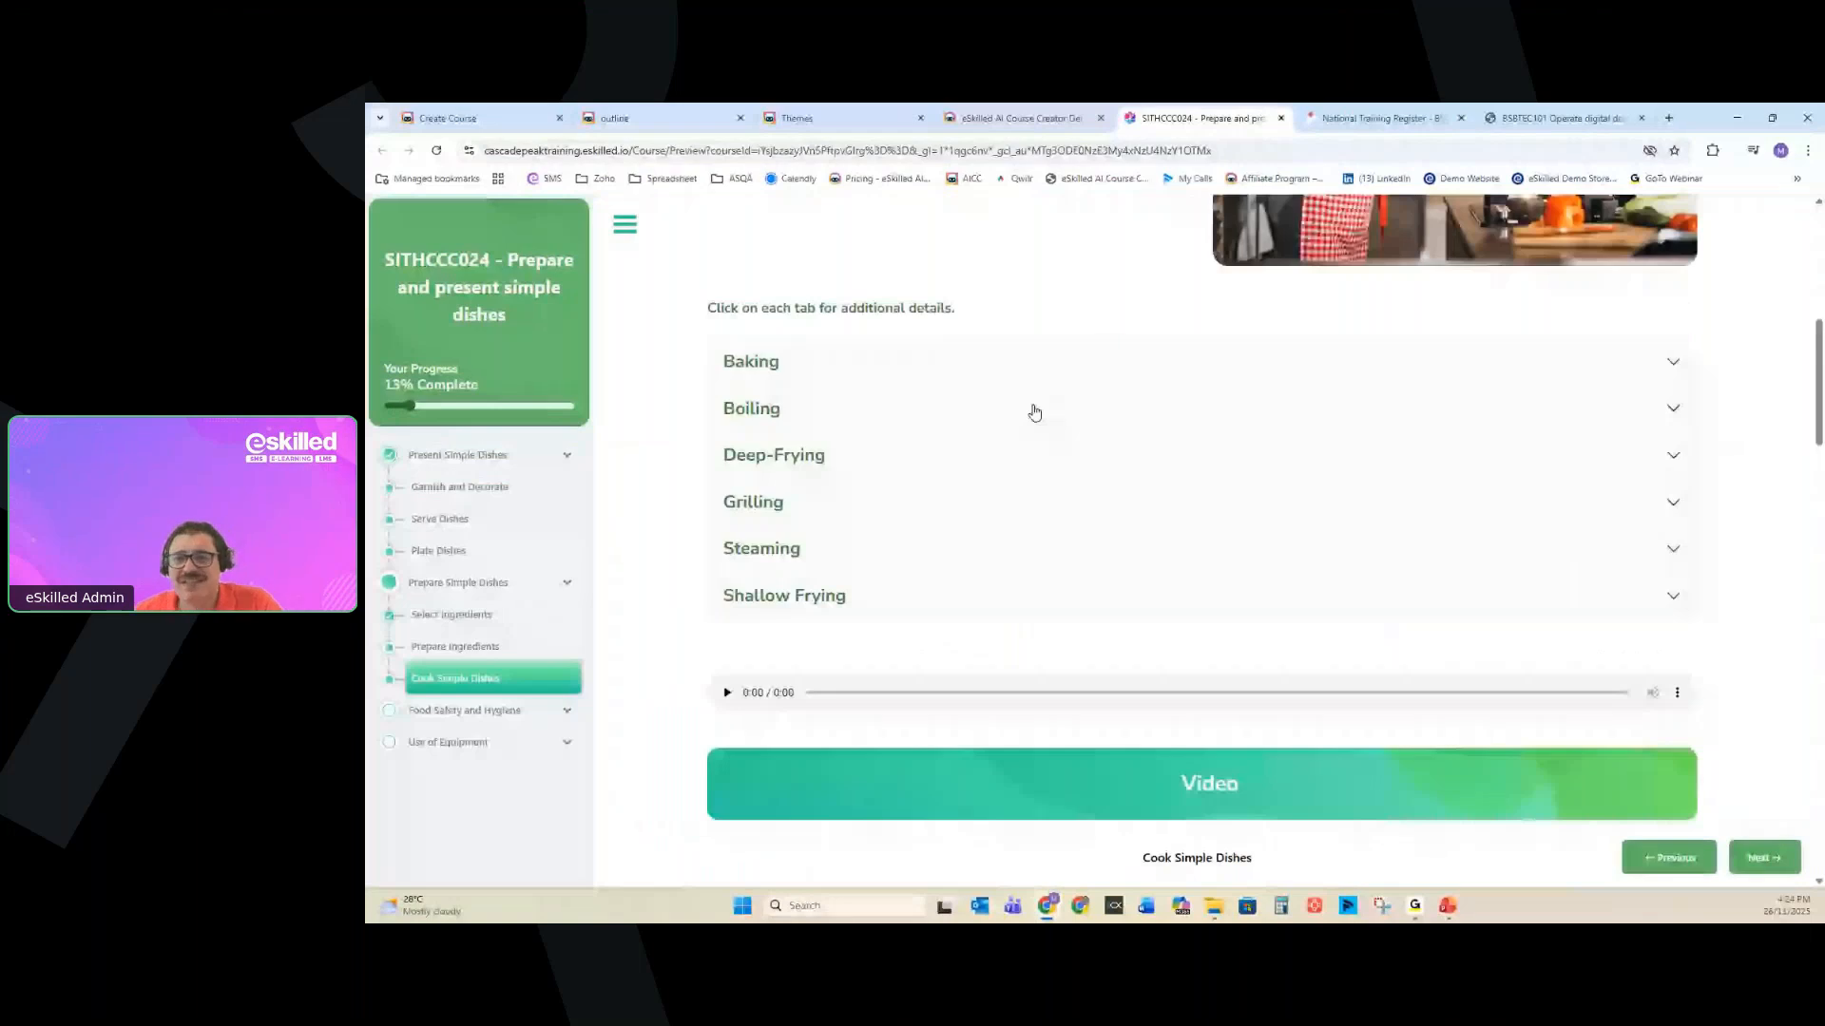
# Check the progress of the AI content generation on the BSBTEC101 course outline.
pyautogui.click(648, 119)
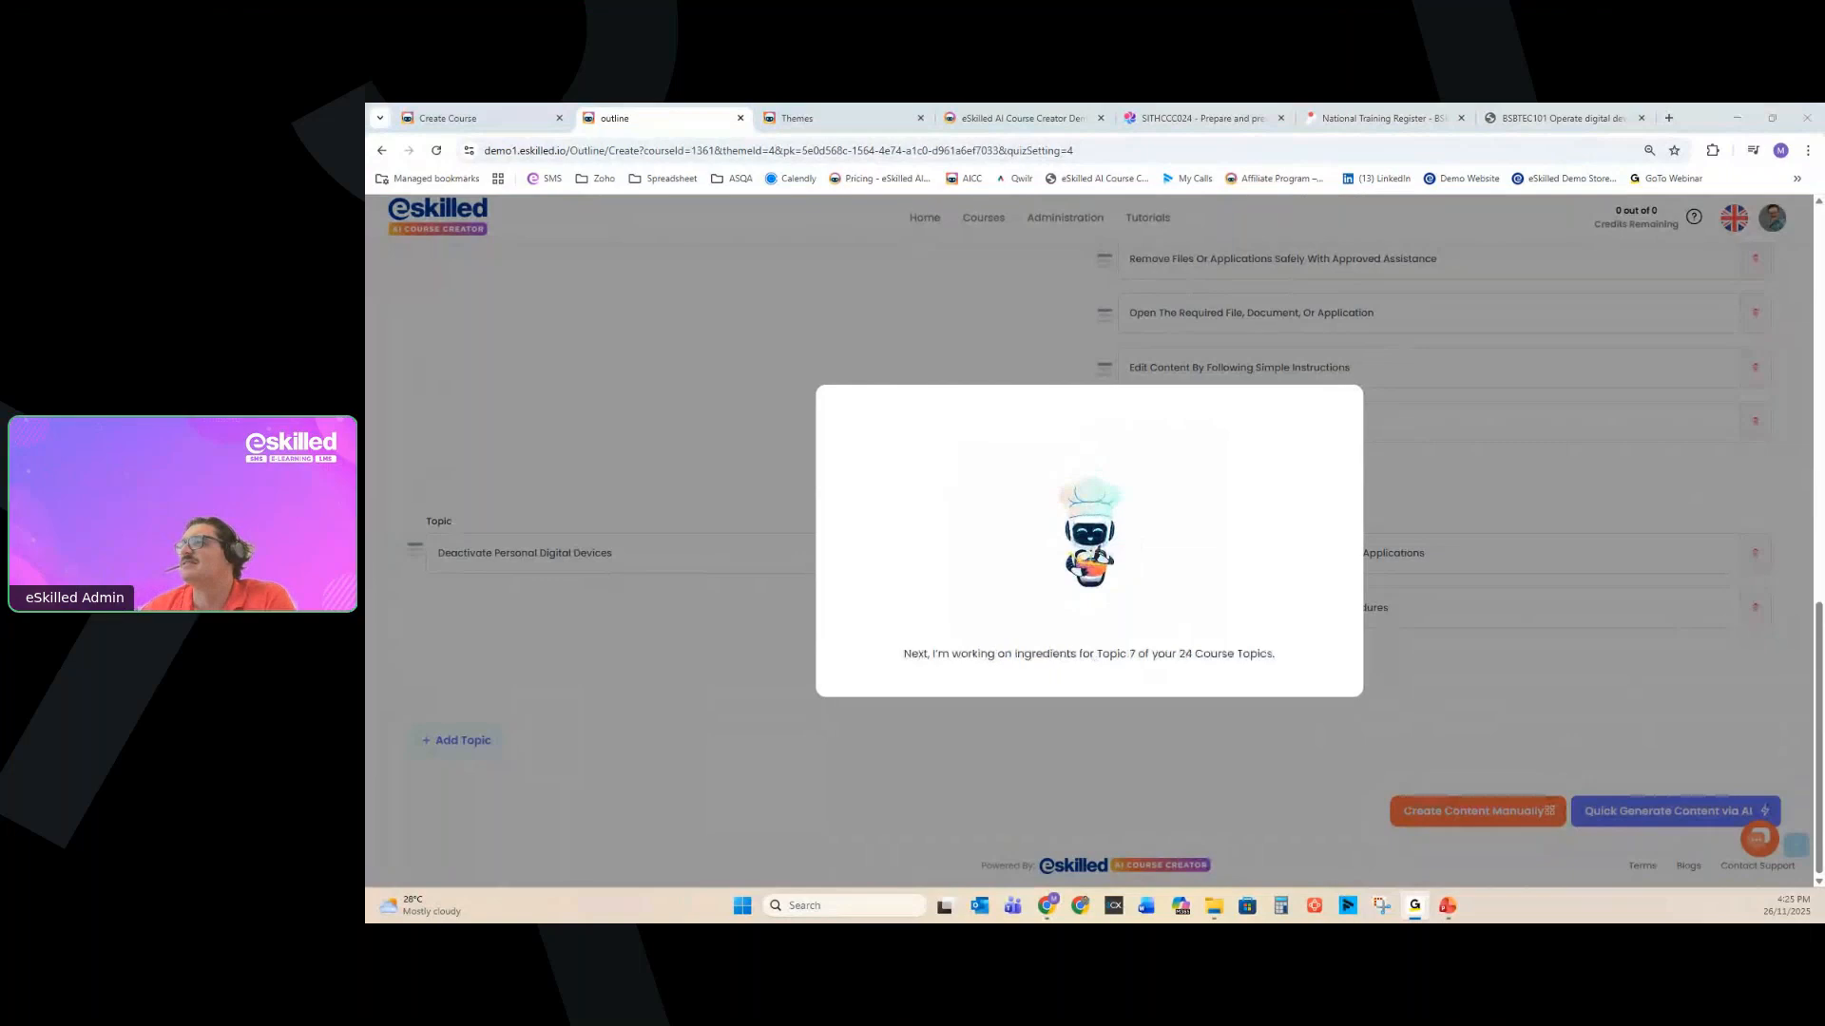
pyautogui.click(855, 112)
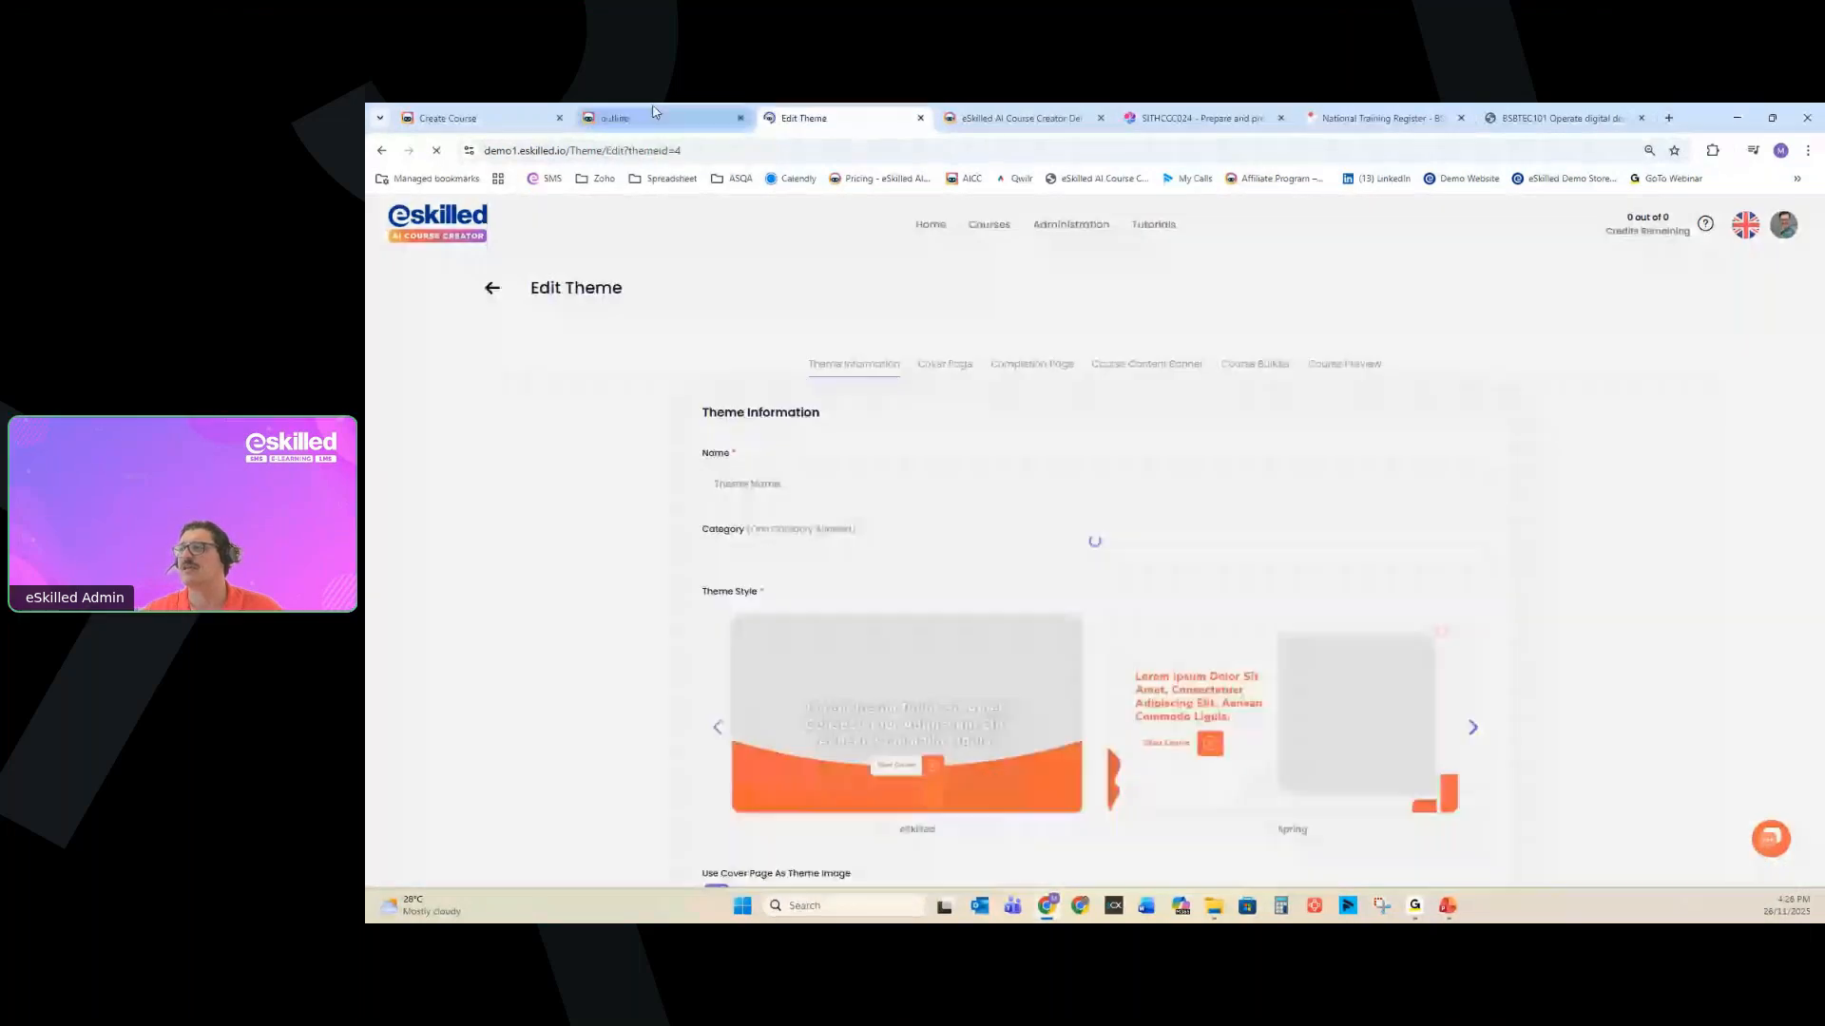
pyautogui.click(652, 114)
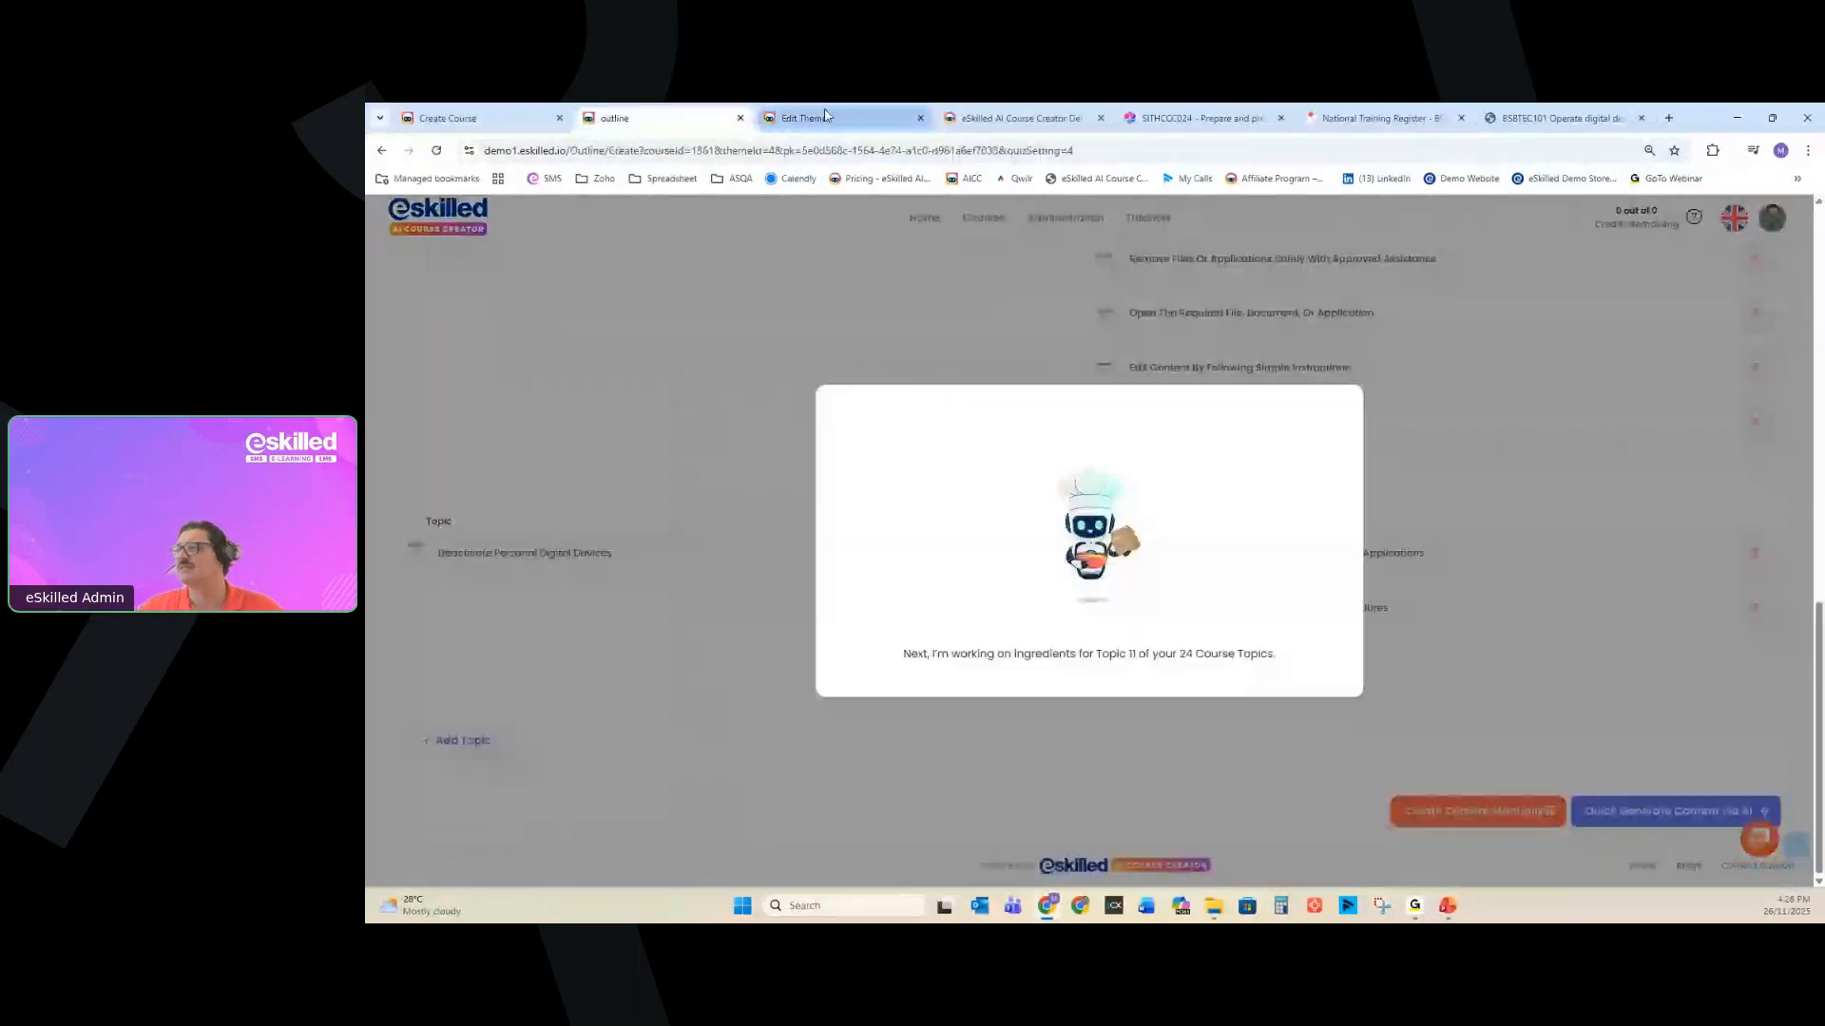
# Review the theme information and cover page settings of the Summer theme in the theme editor.
pyautogui.click(824, 117)
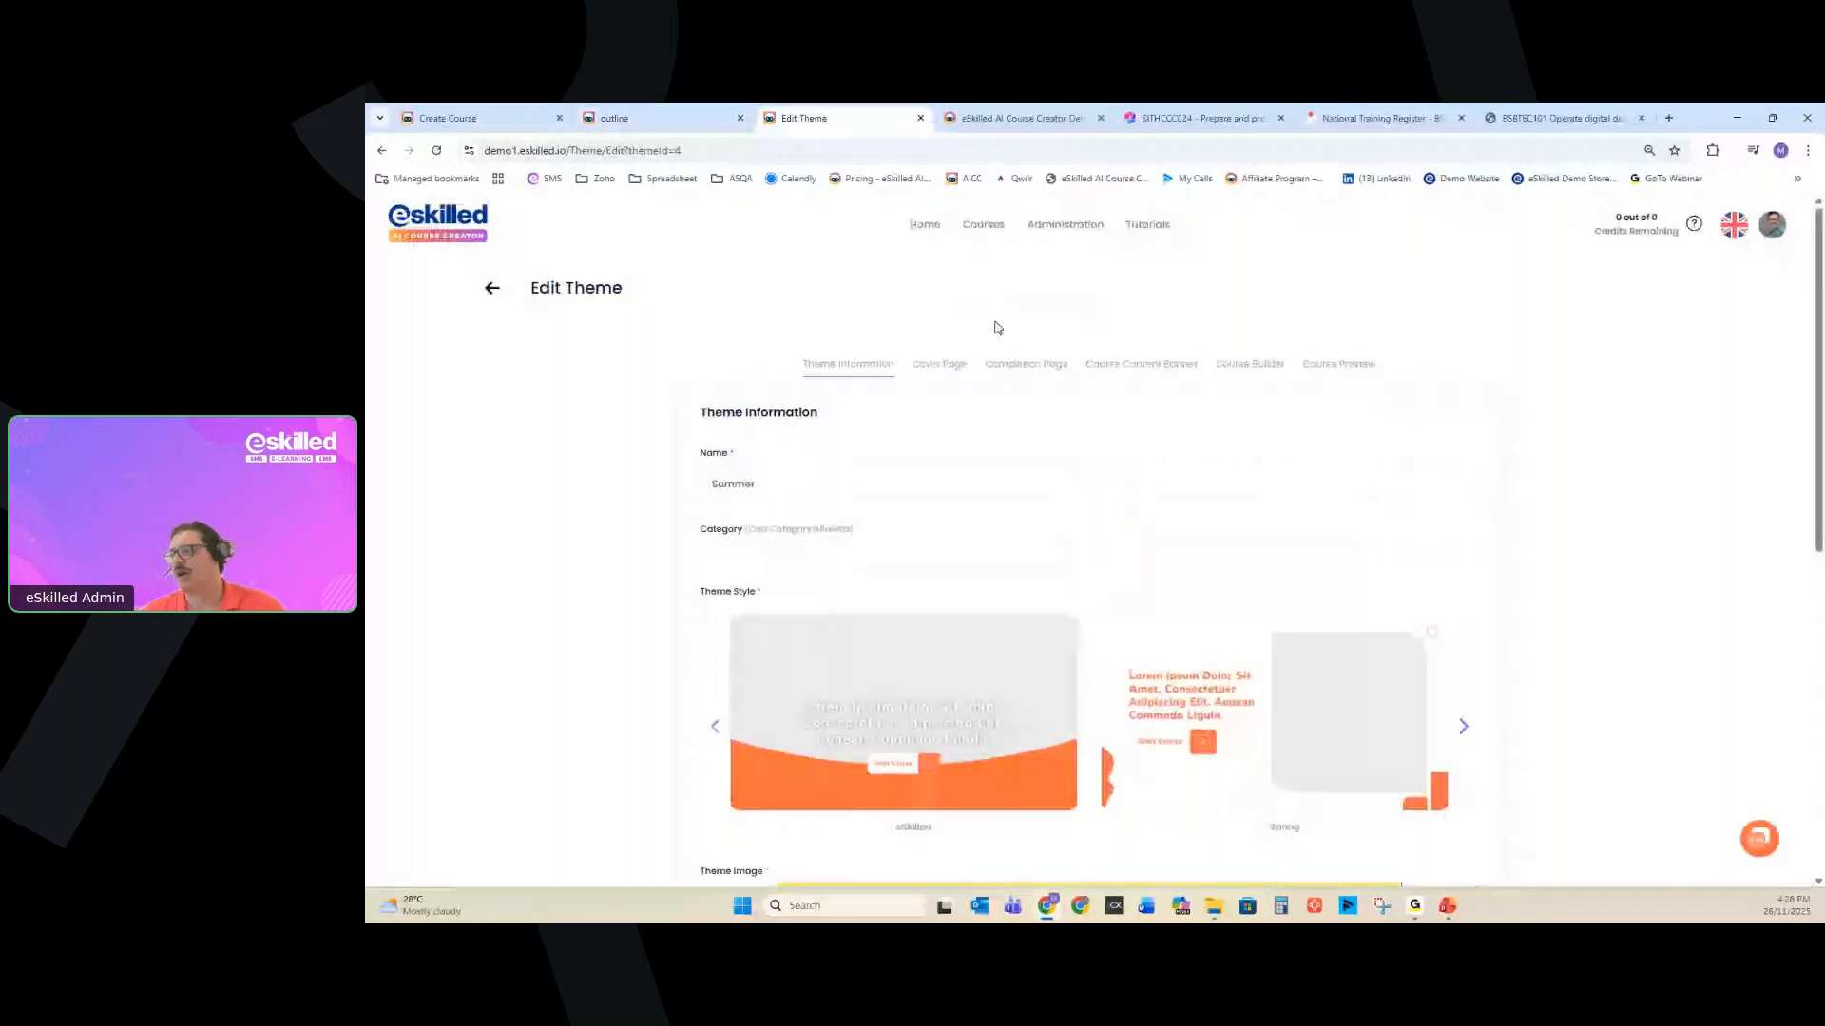
pyautogui.scroll(-3, 806, 379)
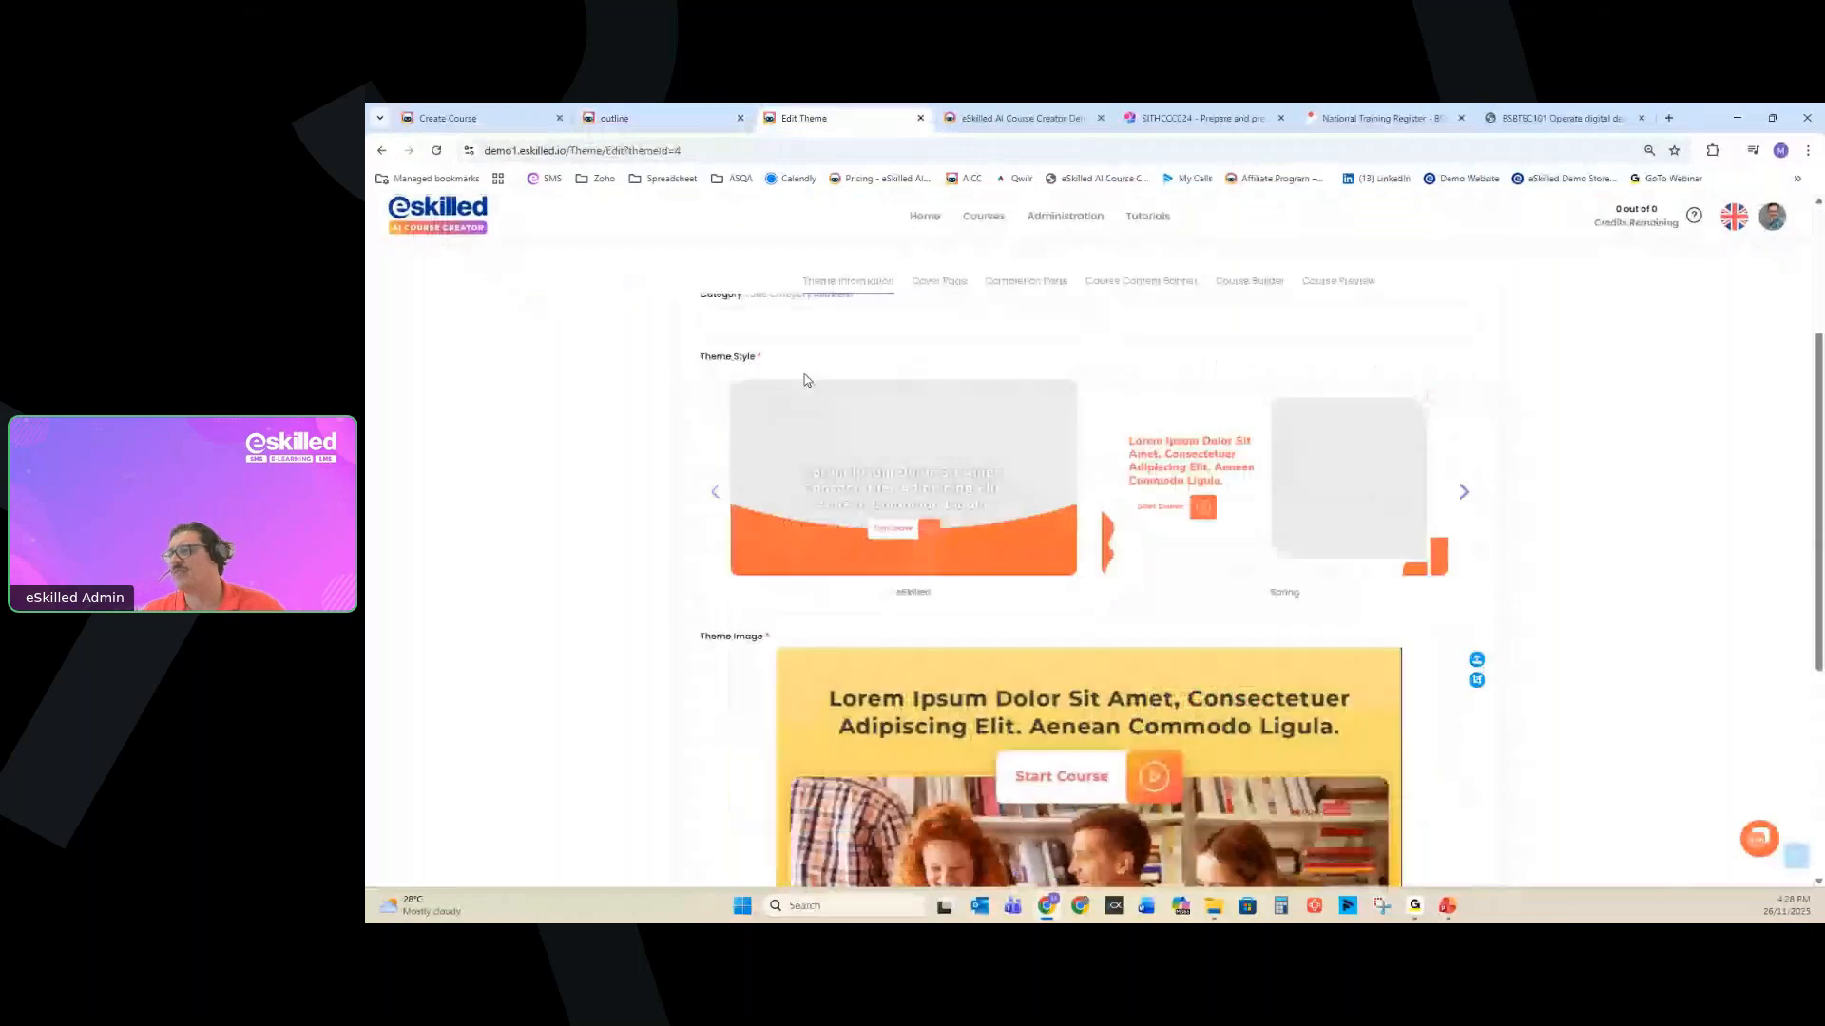
pyautogui.scroll(3, 806, 379)
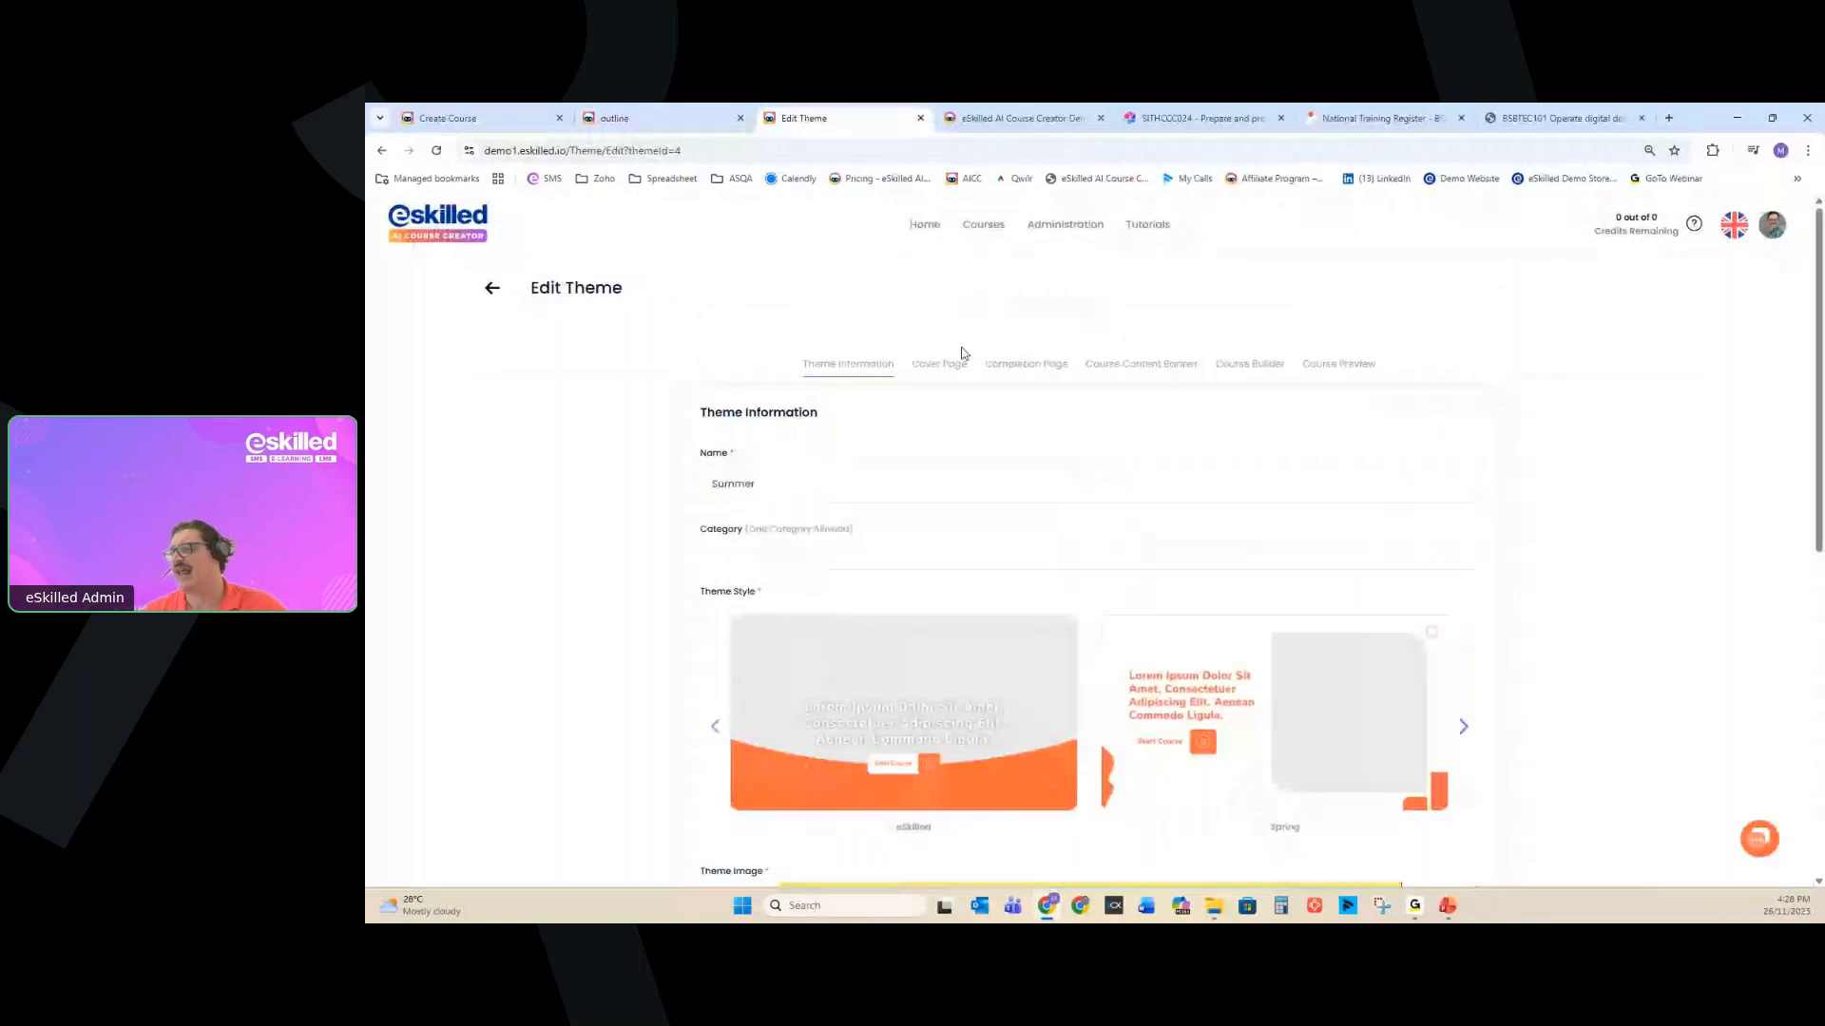
pyautogui.click(953, 363)
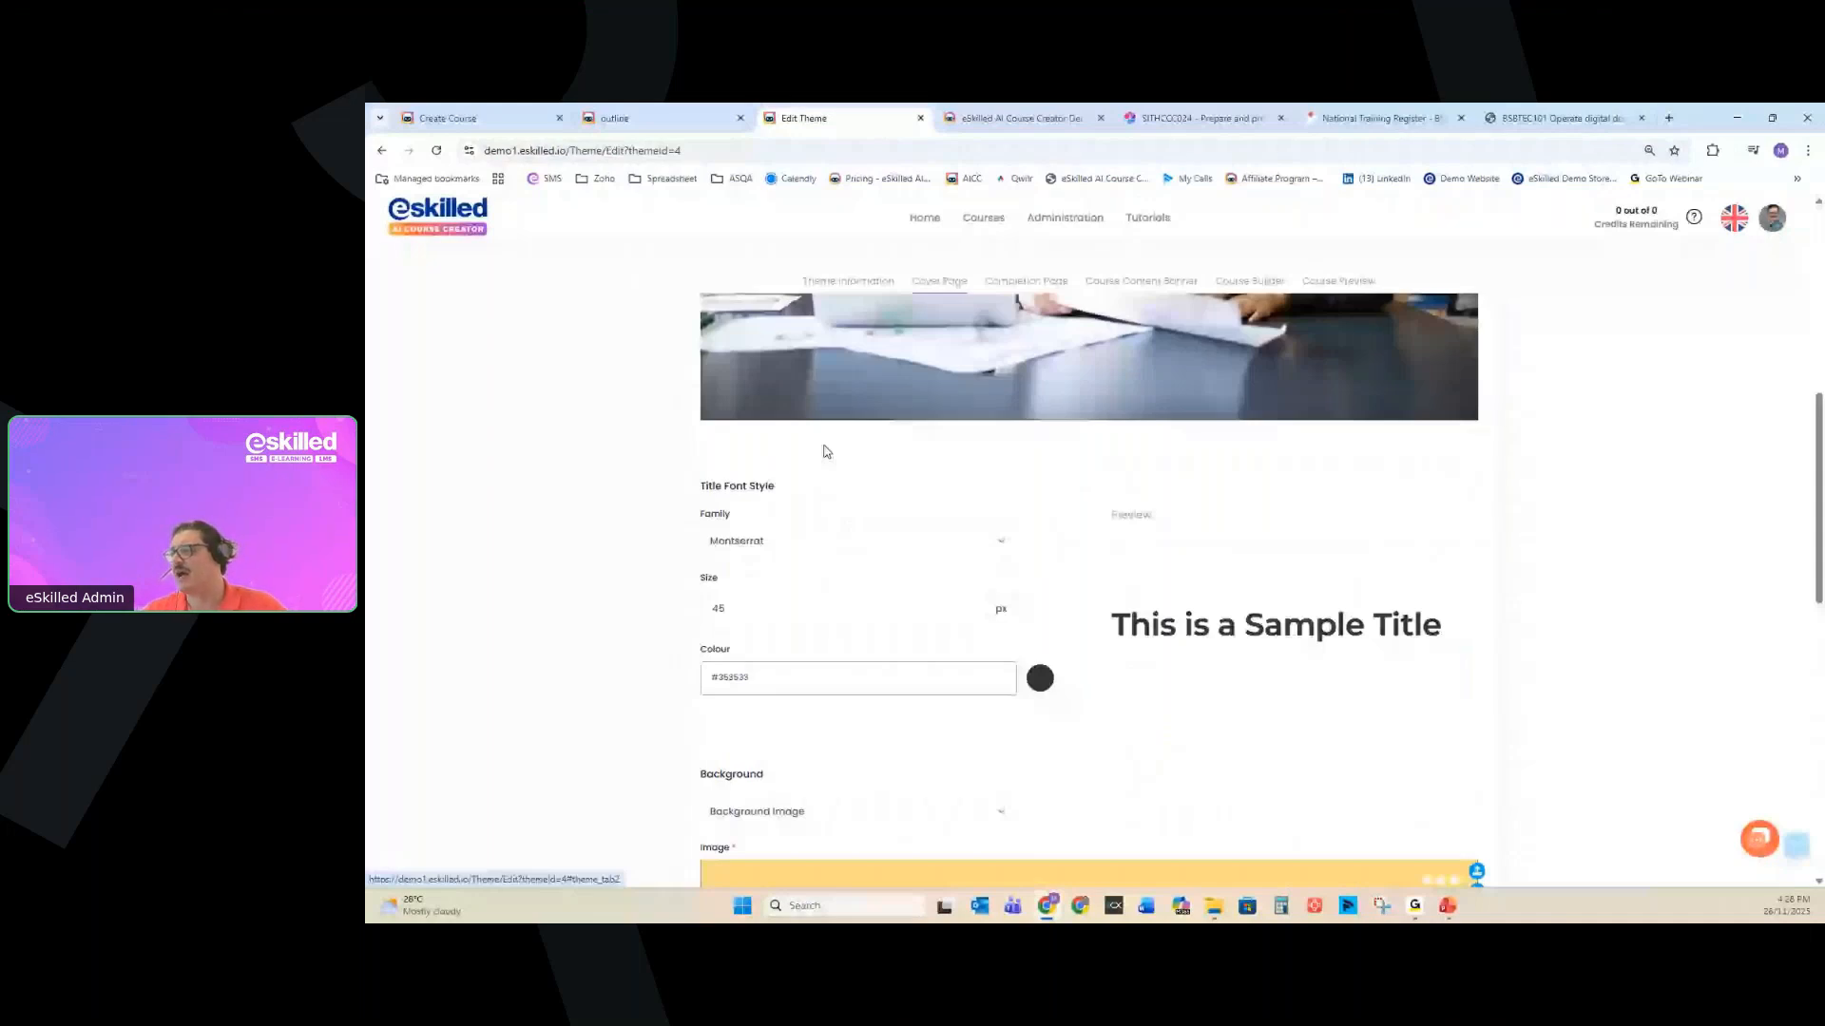
pyautogui.scroll(5, 1030, 309)
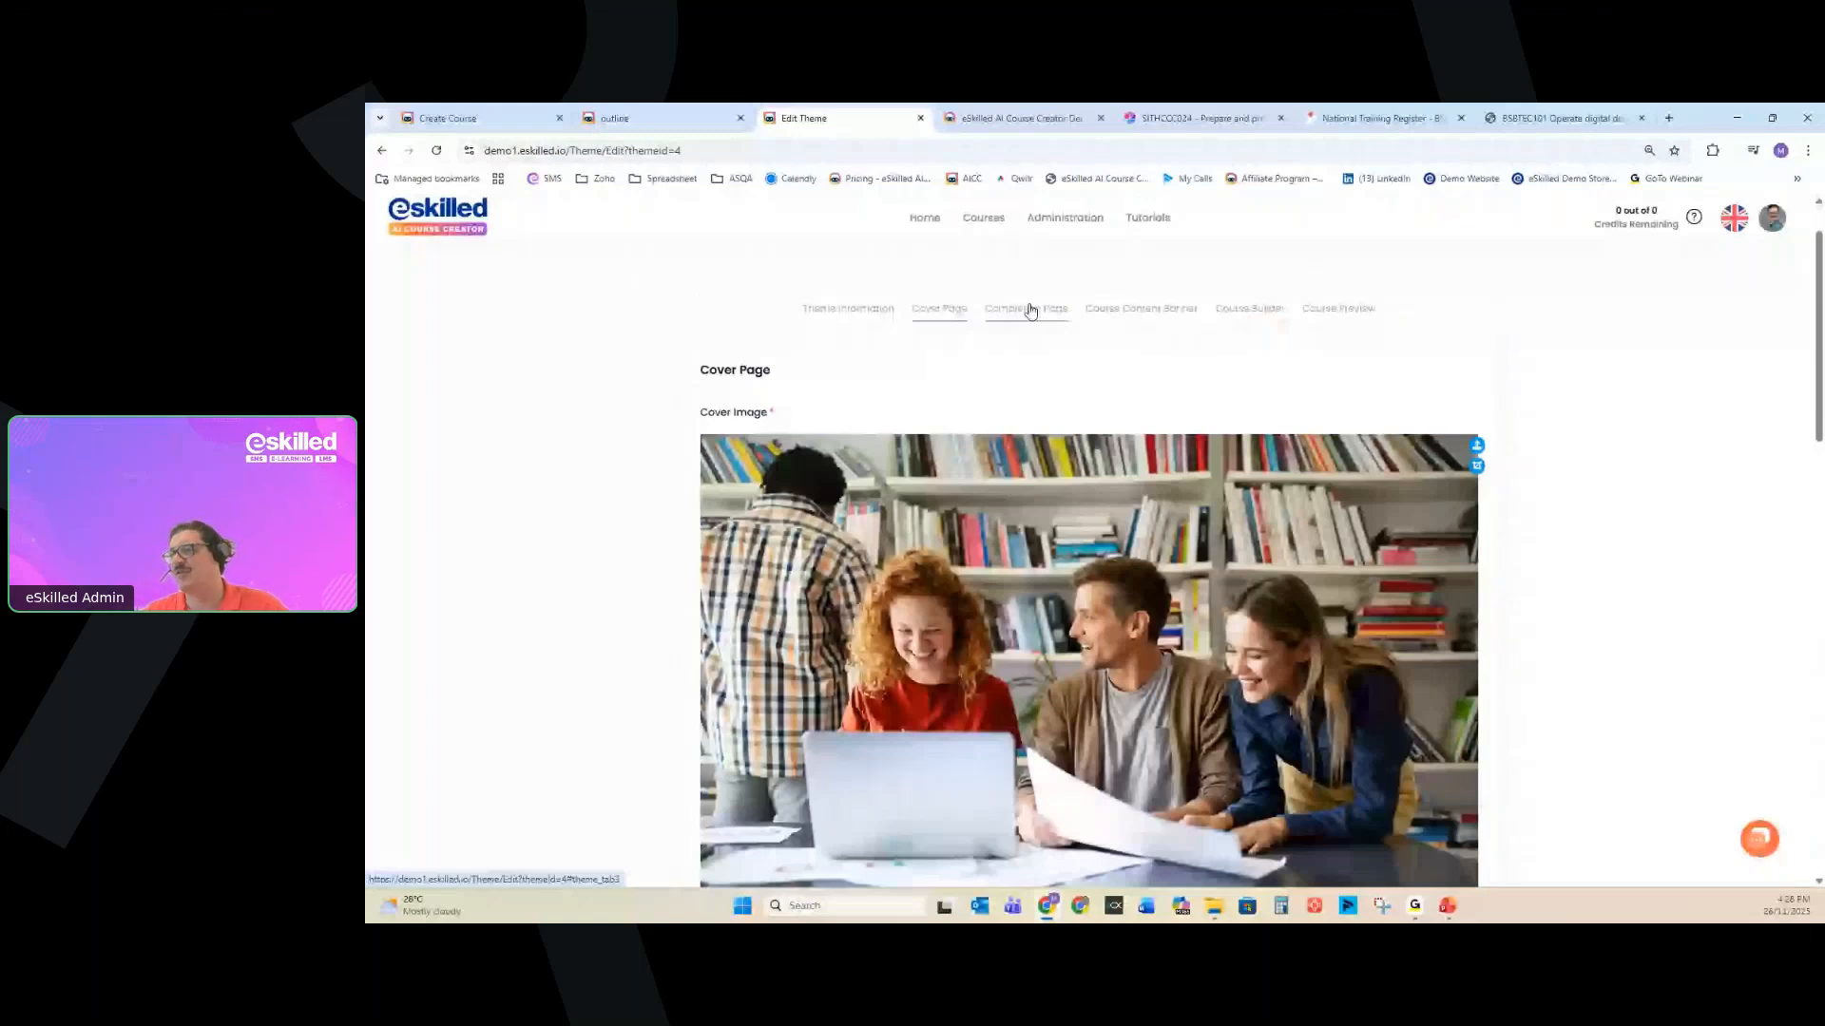
# Review the Summer theme's course content banner settings, including banner image, font styling and default banner texts and icons.
pyautogui.click(1140, 309)
pyautogui.scroll(-1, 950, 481)
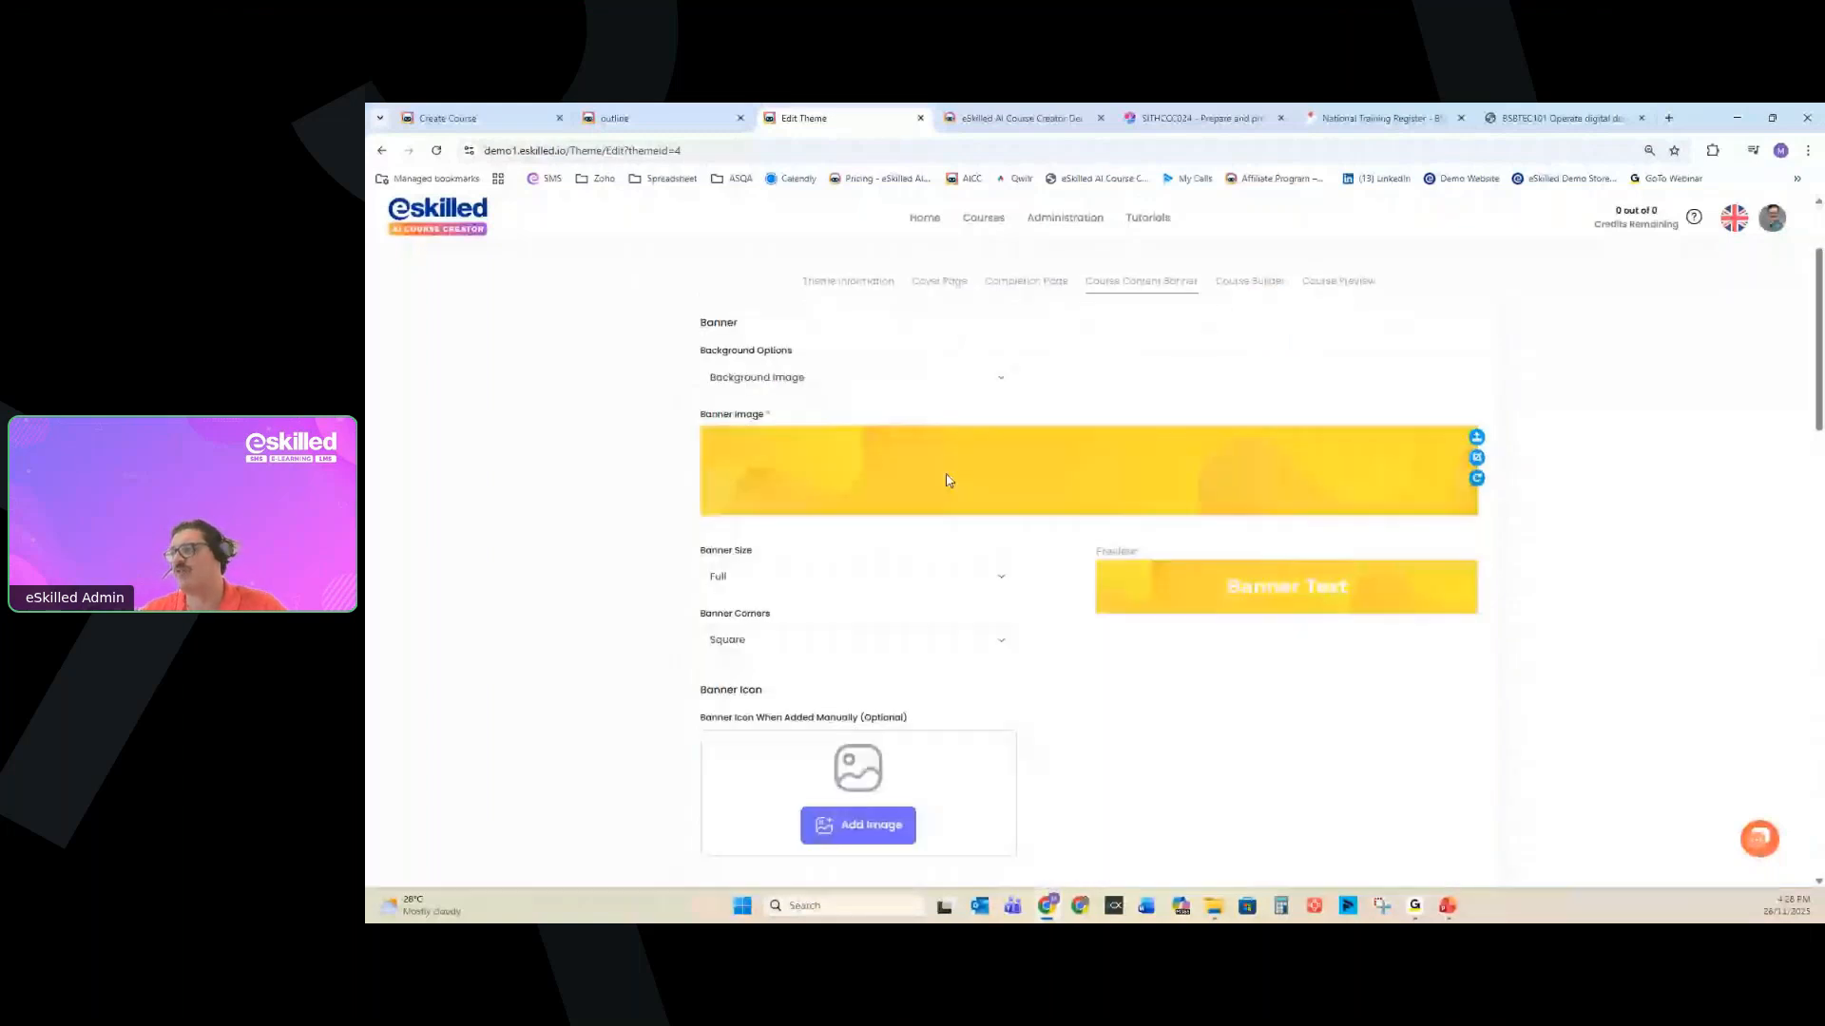
pyautogui.scroll(-2, 700, 534)
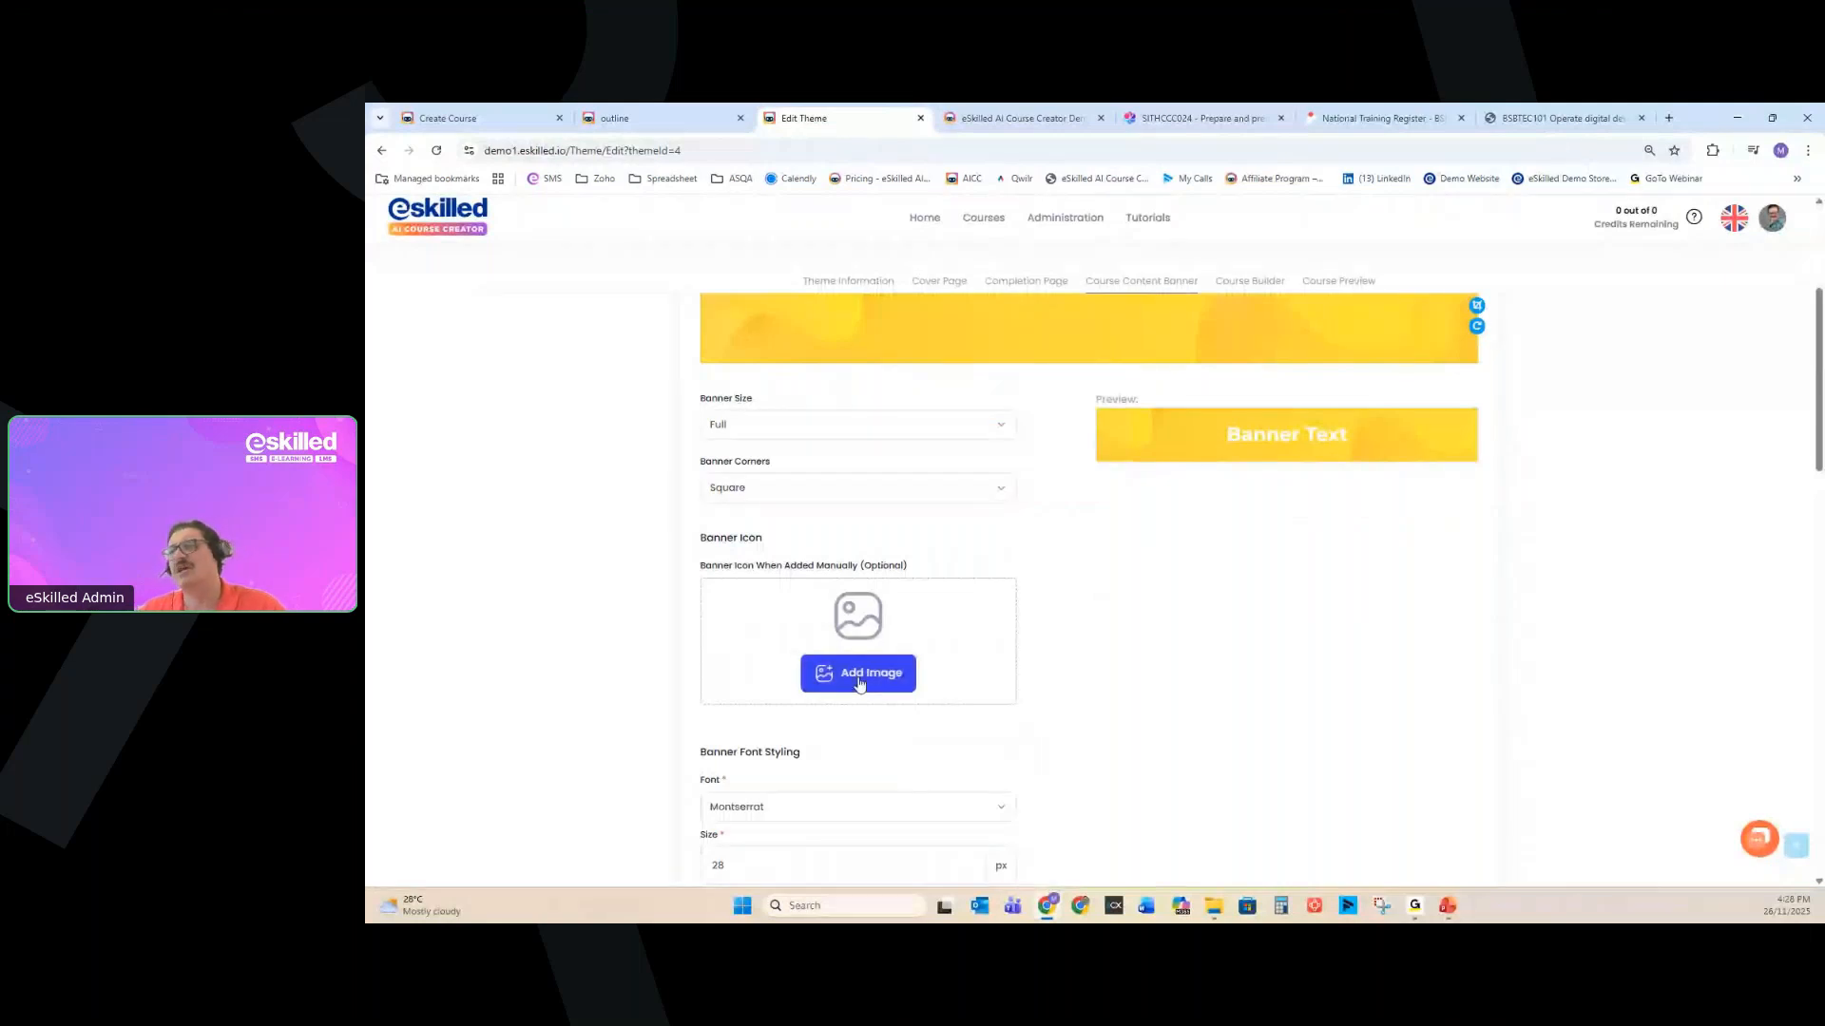
pyautogui.scroll(-4, 1111, 546)
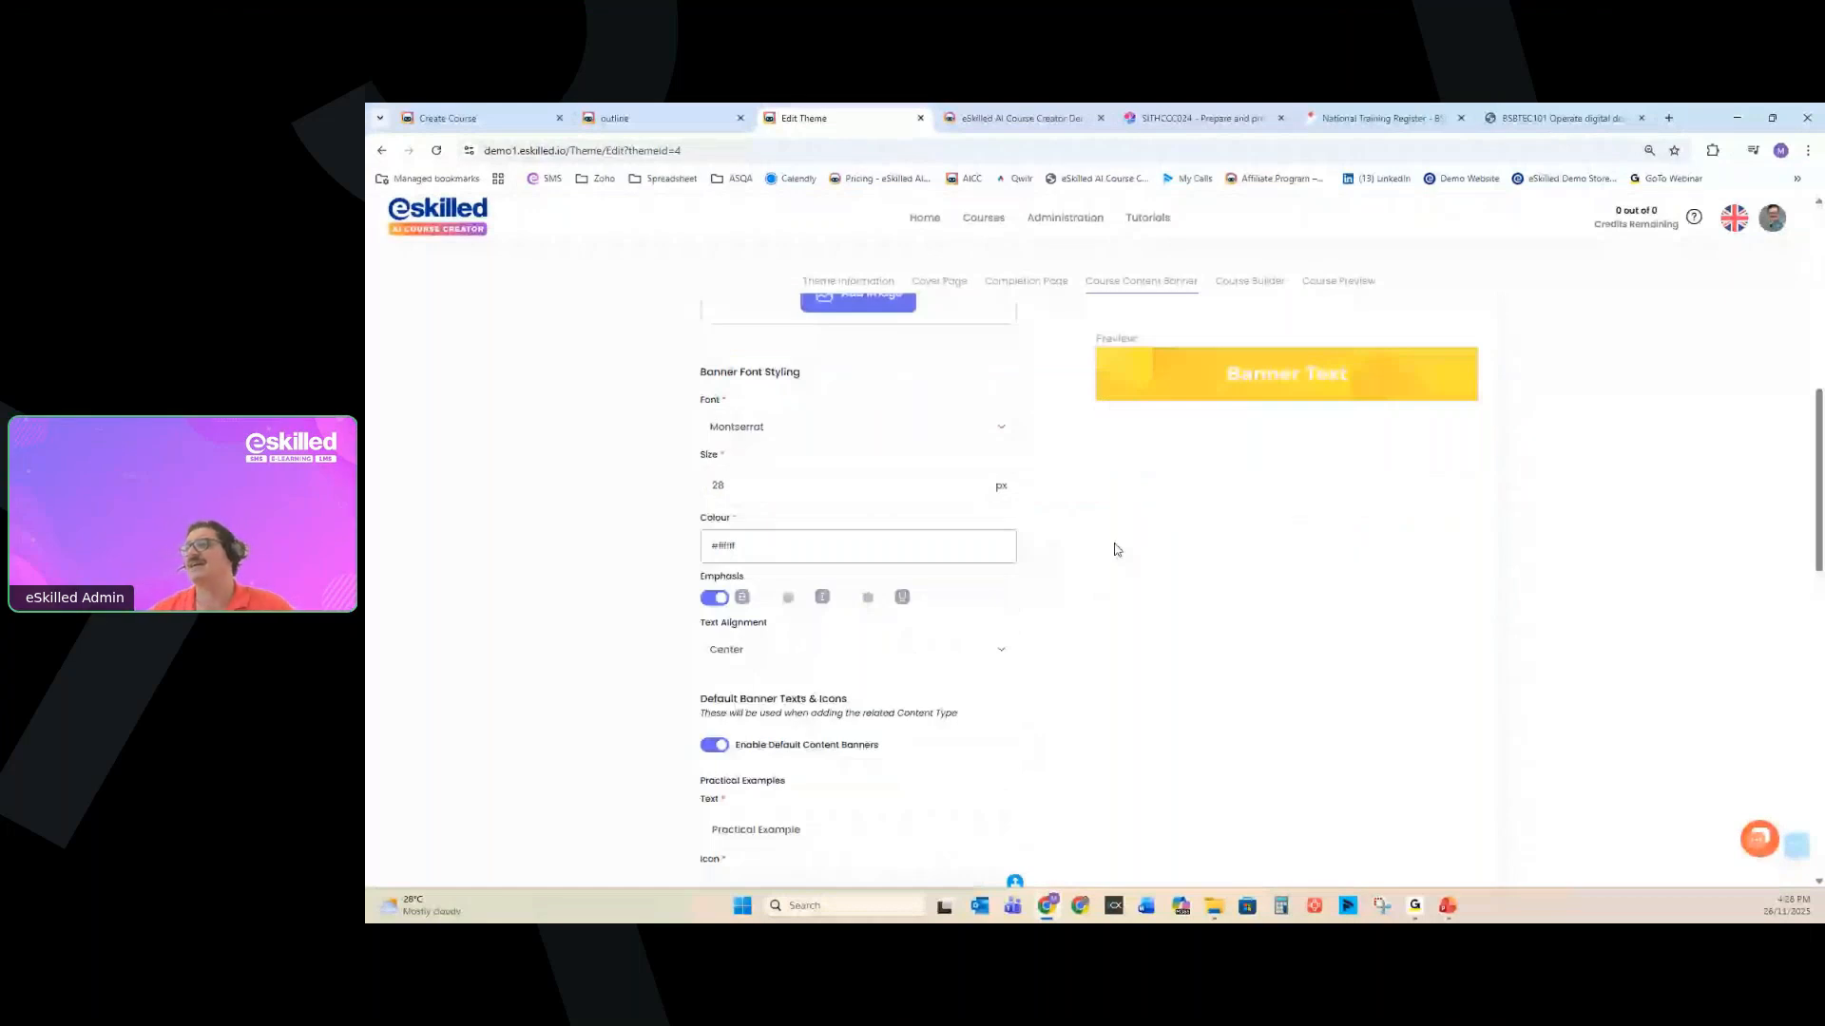
pyautogui.scroll(-5, 880, 441)
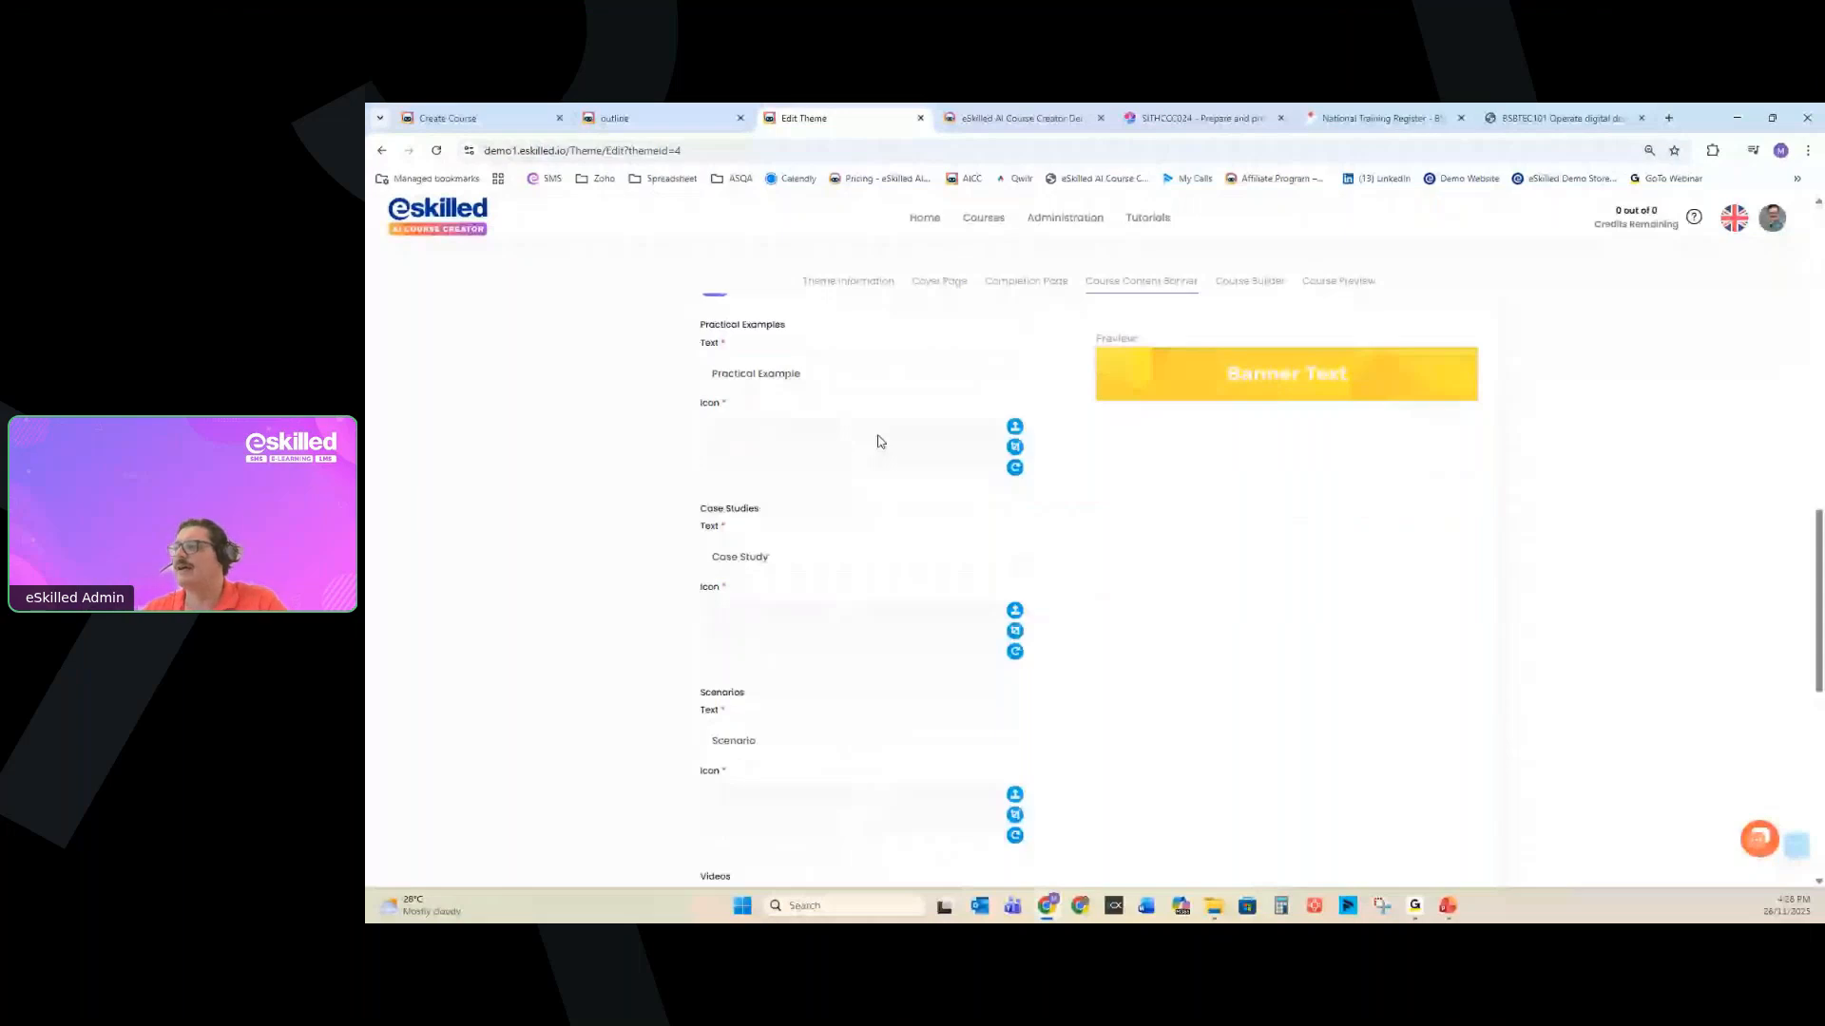
pyautogui.scroll(-8, 880, 441)
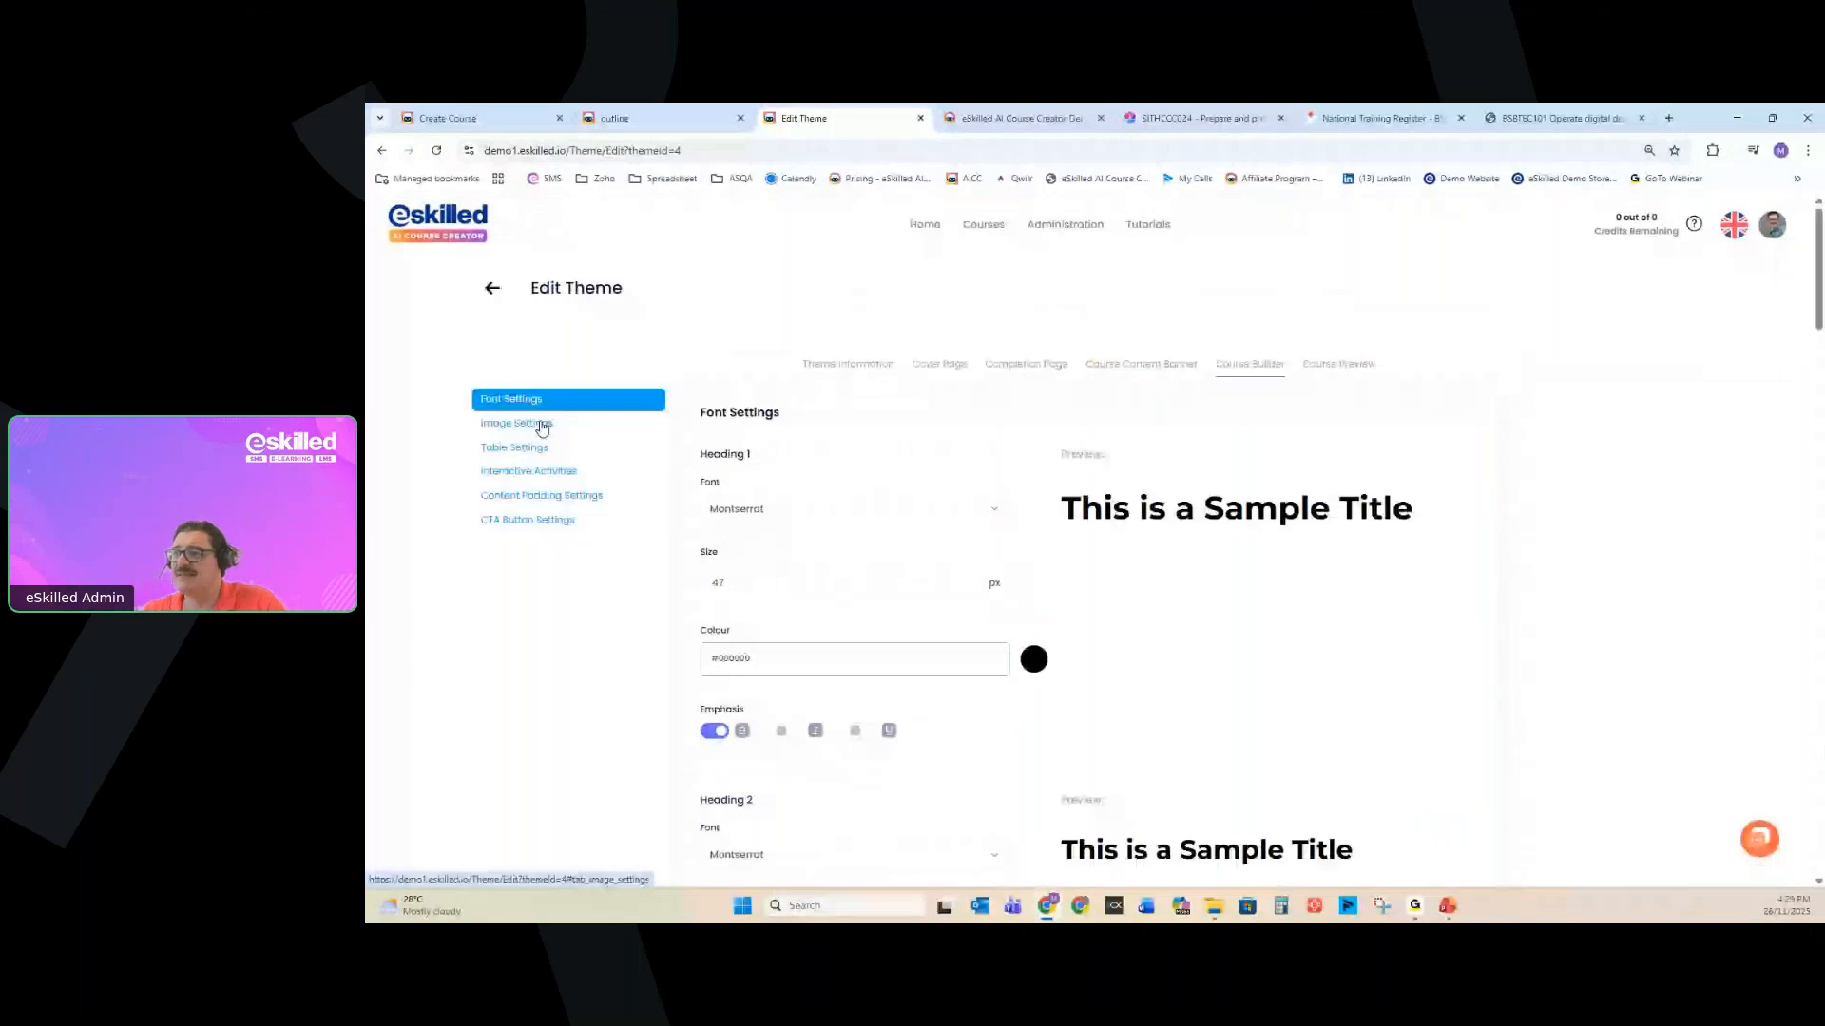
# Review the theme's course builder settings for images, interactive activities and fonts.
pyautogui.click(542, 426)
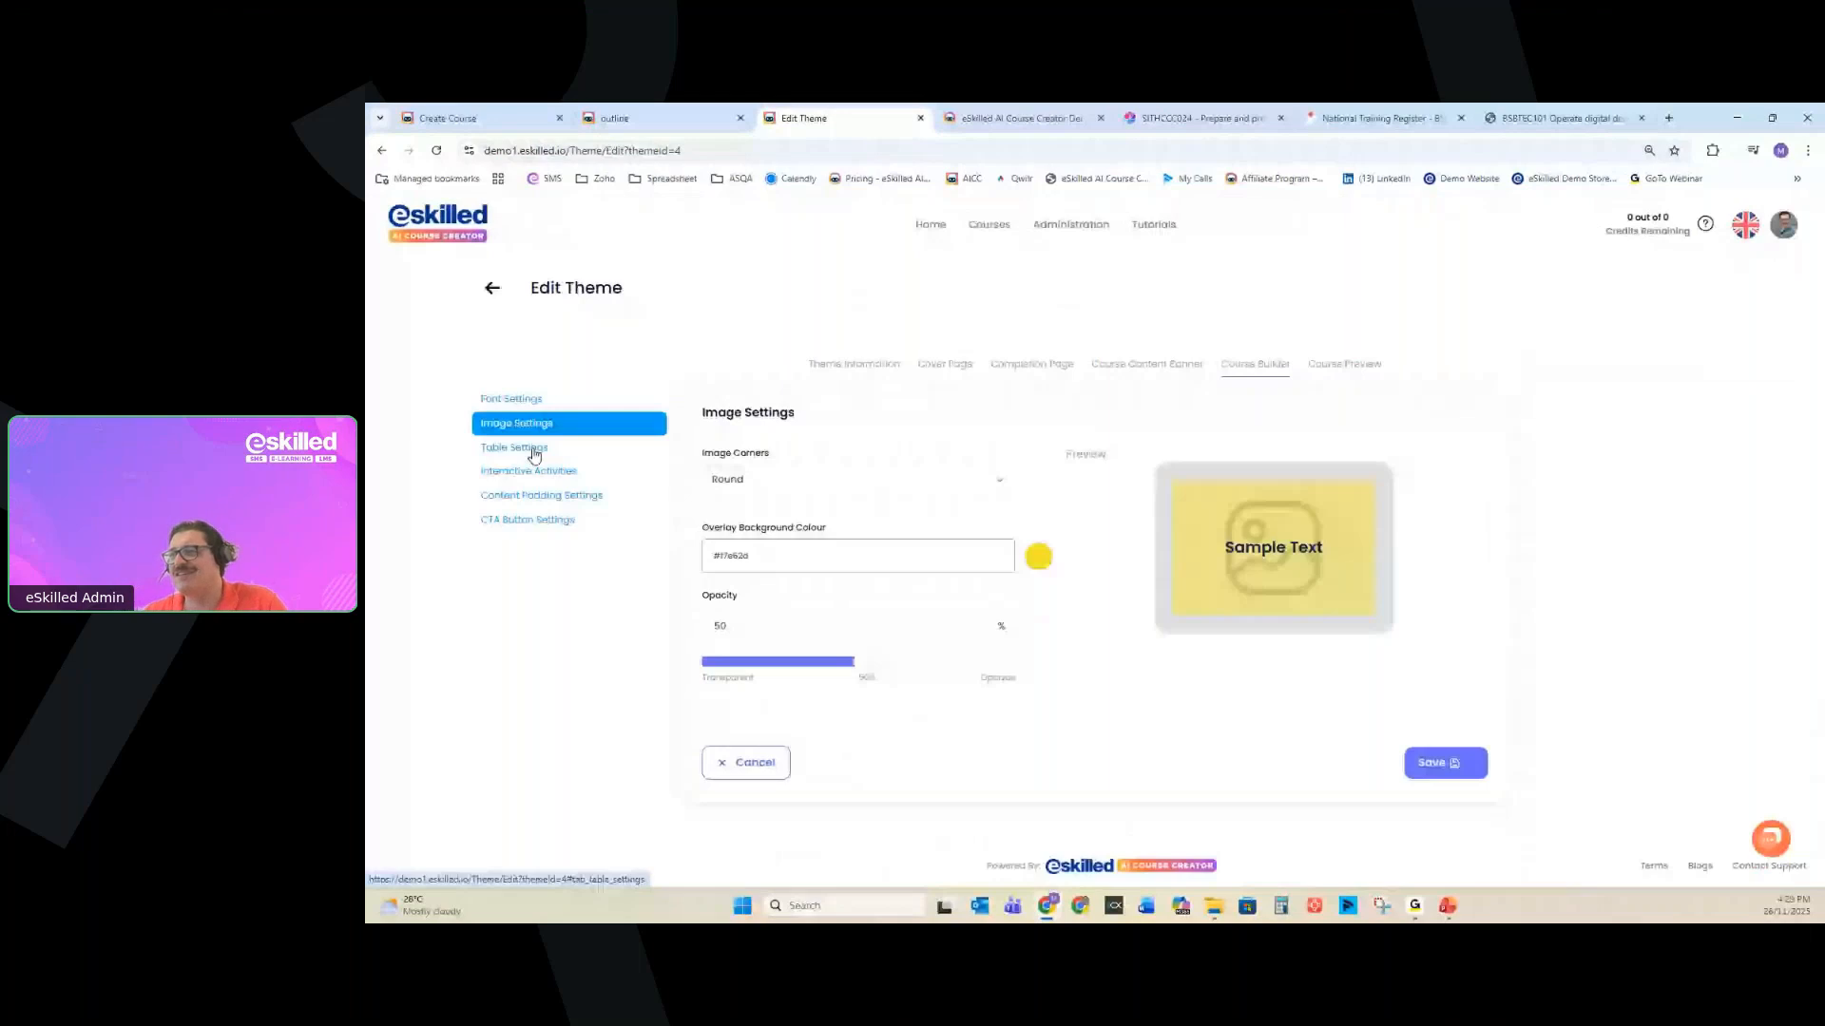
pyautogui.click(528, 471)
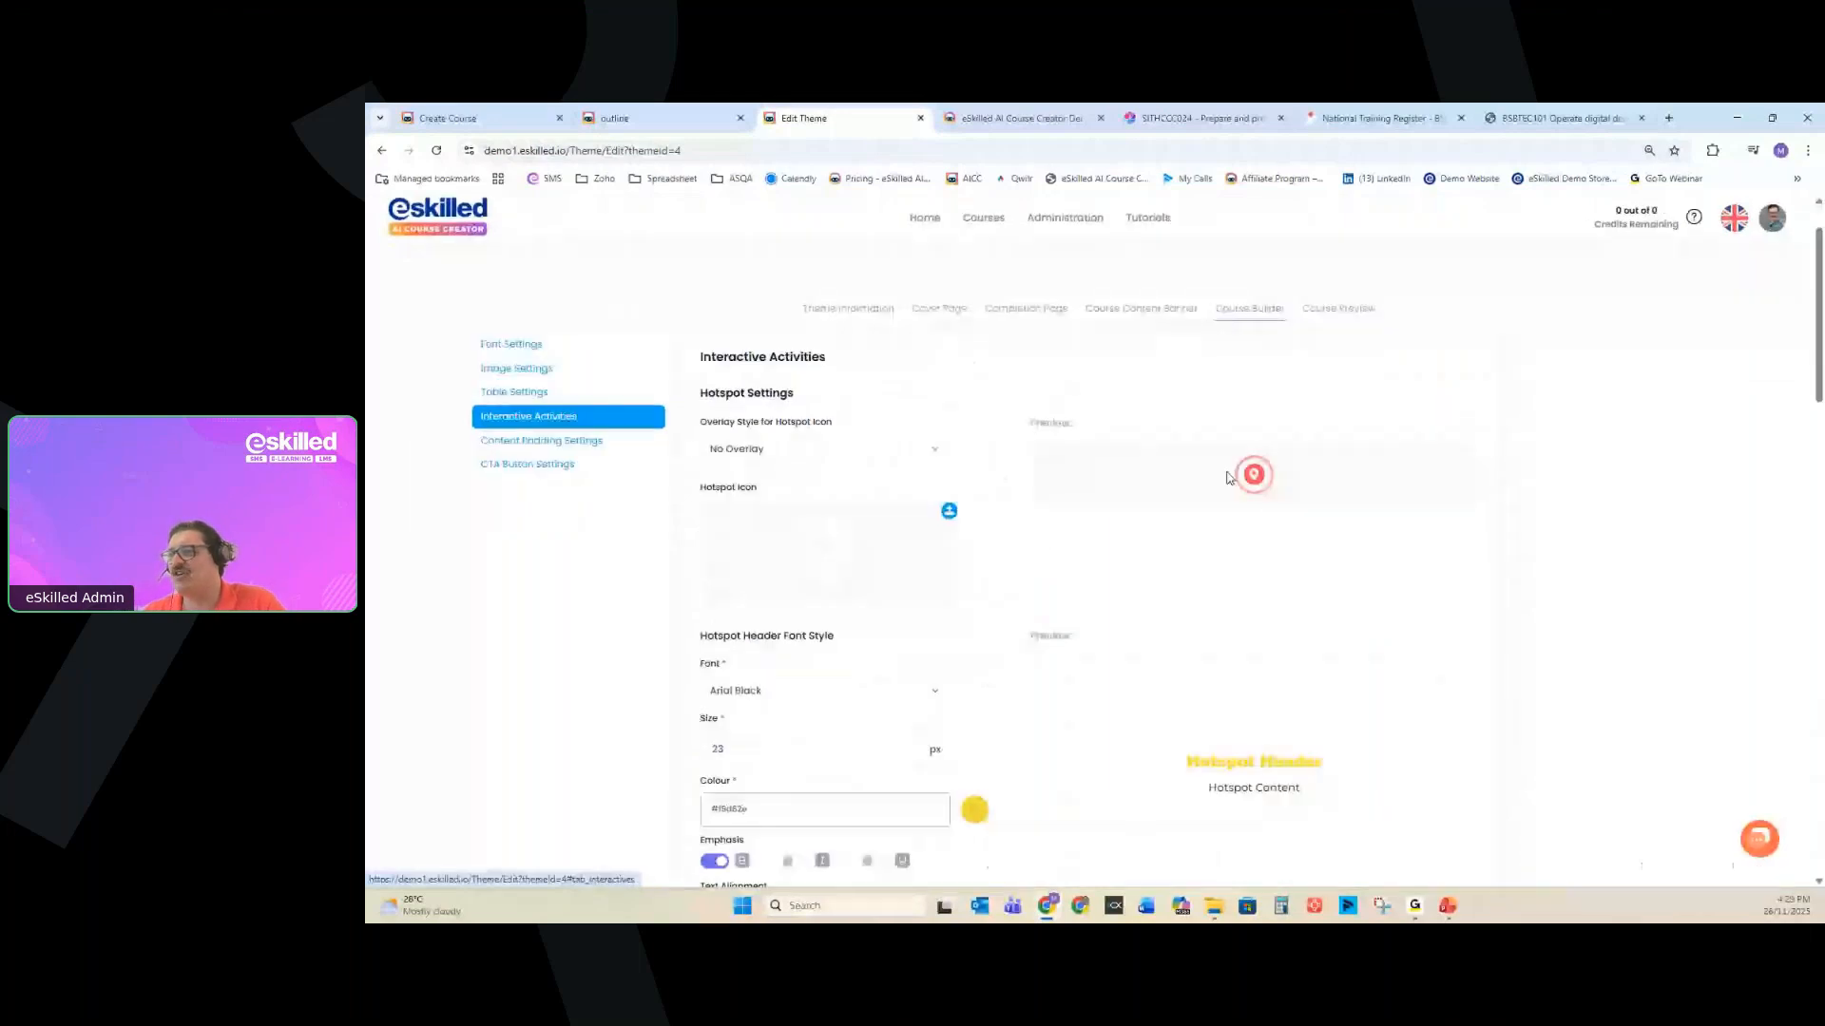
pyautogui.click(540, 441)
pyautogui.click(514, 478)
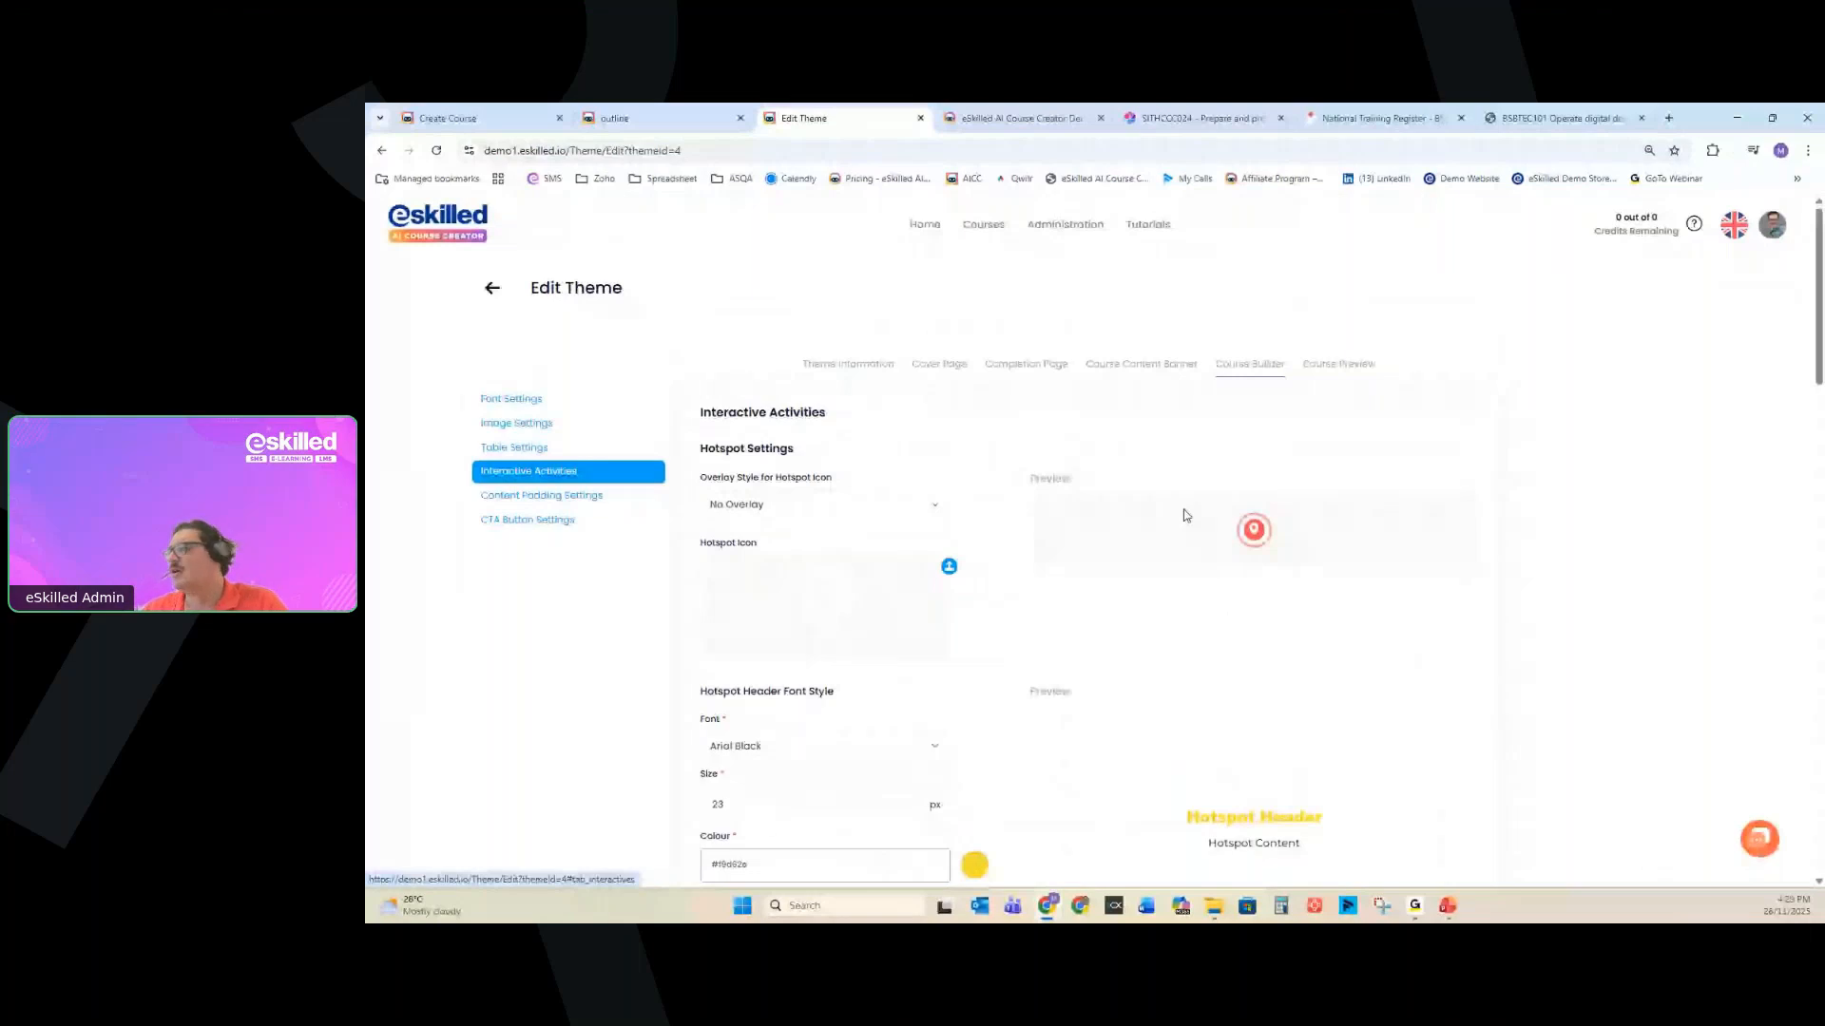
pyautogui.click(511, 399)
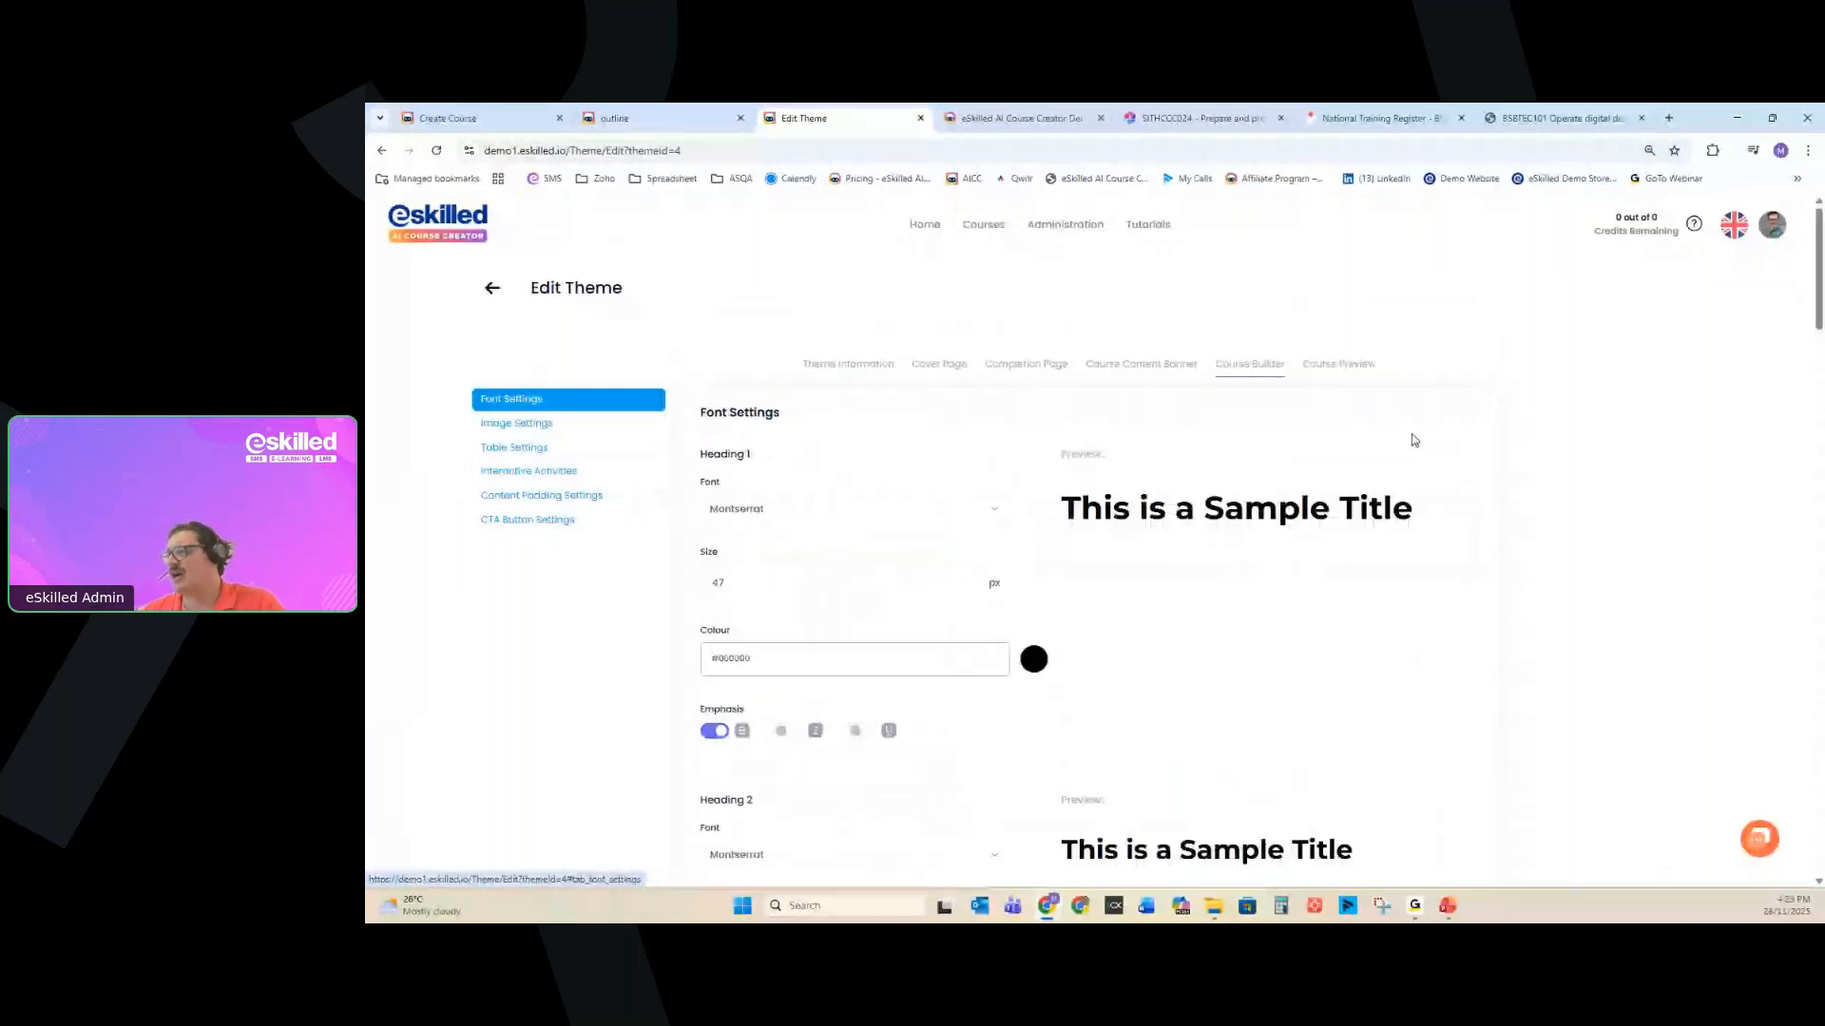
# Review the theme's course preview settings for the navigation menu, the next and previous buttons, and the expand/collapse toggle.
pyautogui.click(1338, 365)
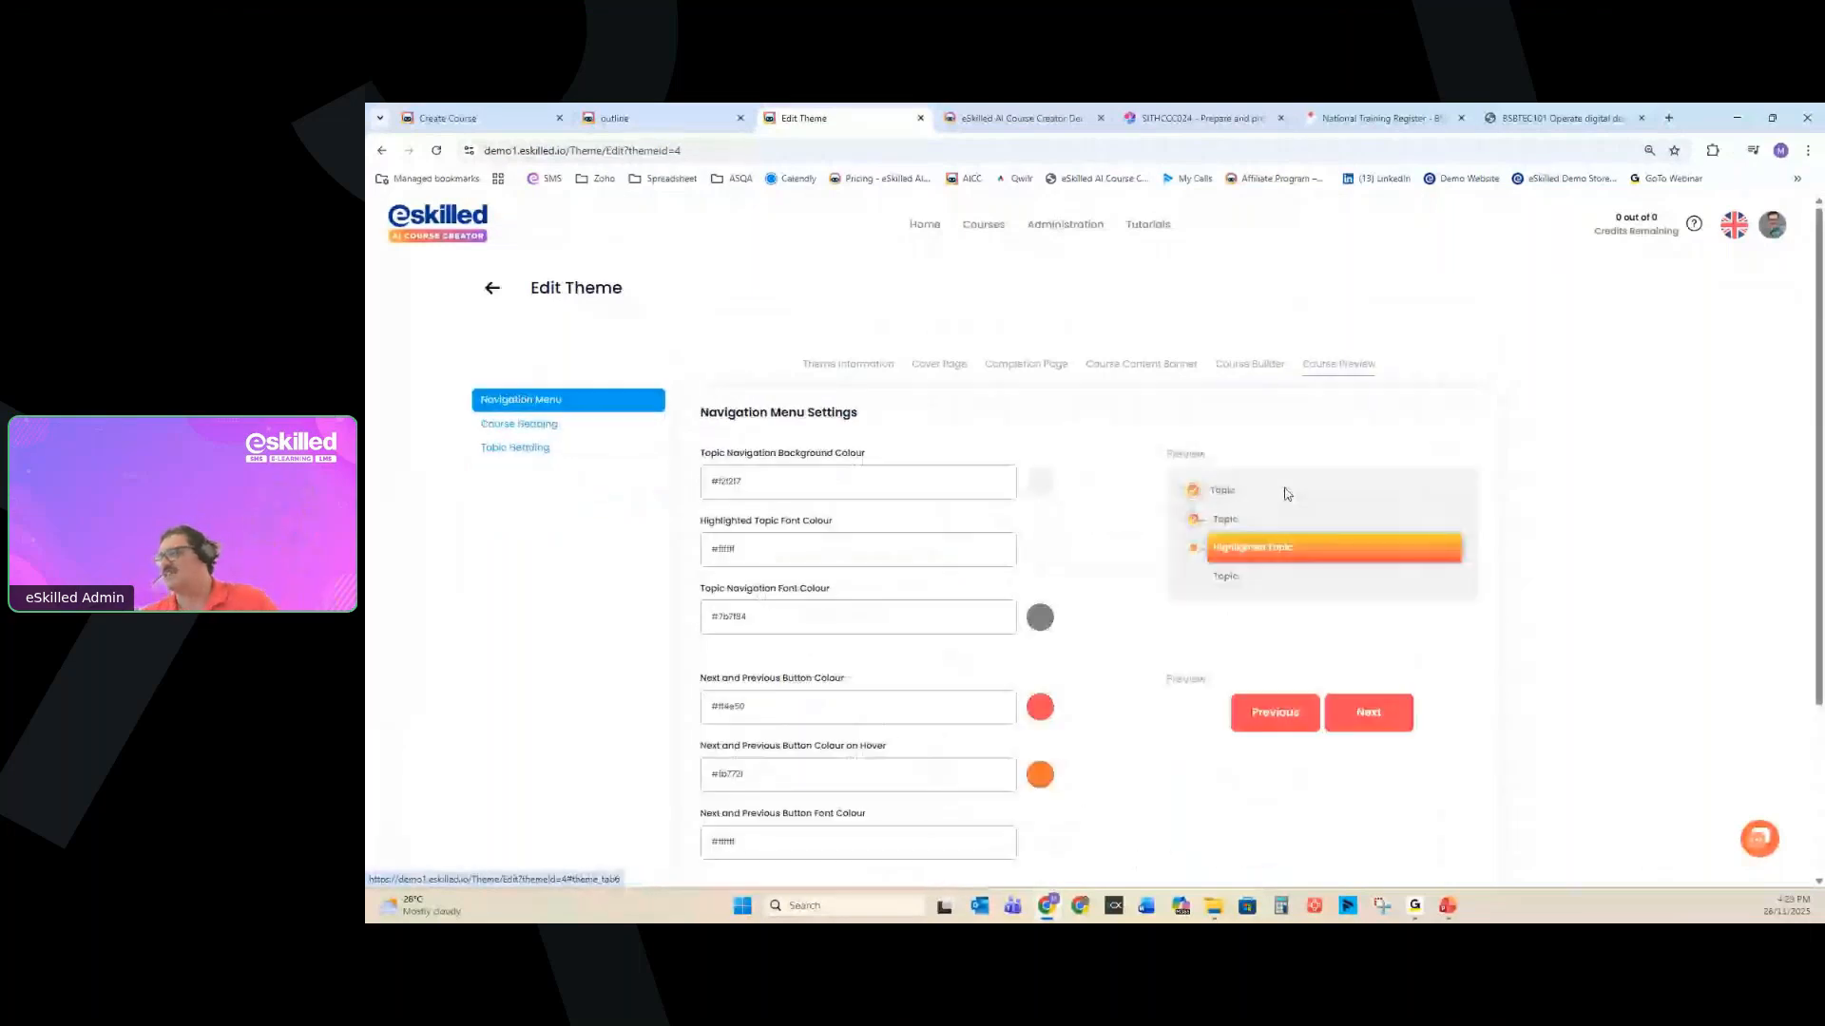
pyautogui.scroll(-3, 1252, 481)
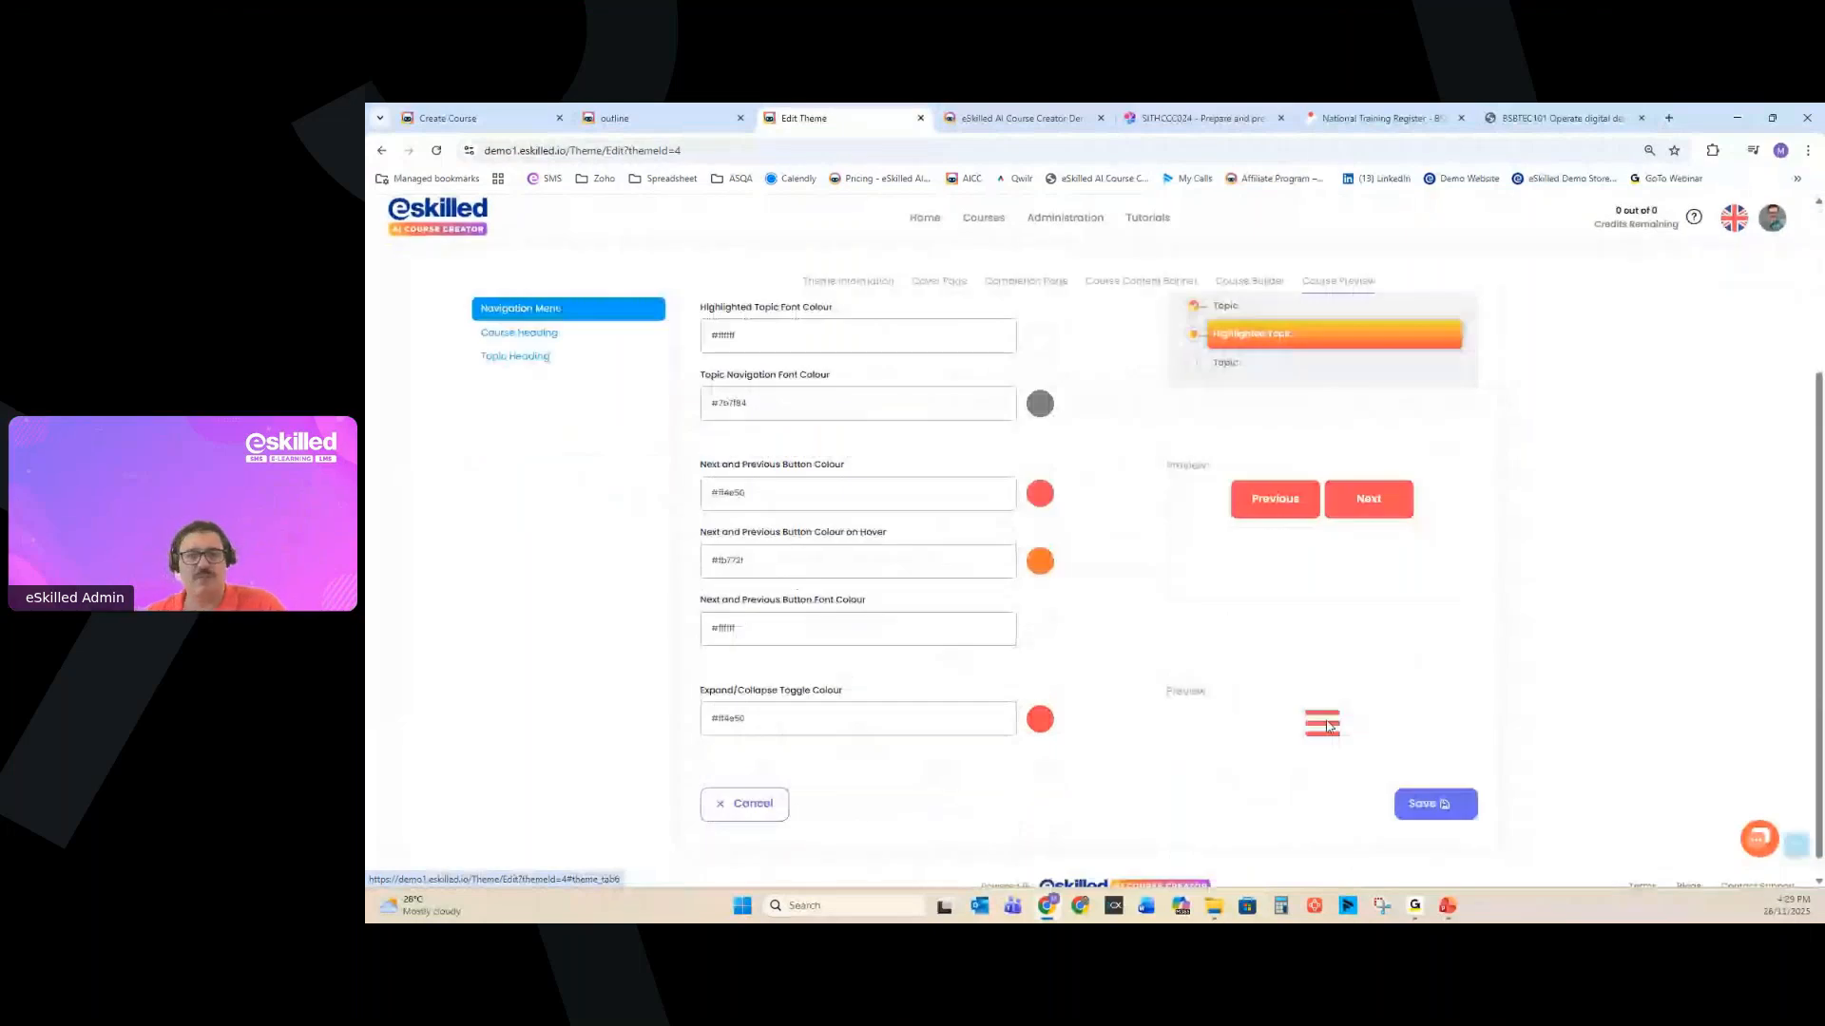
pyautogui.scroll(3, 1327, 727)
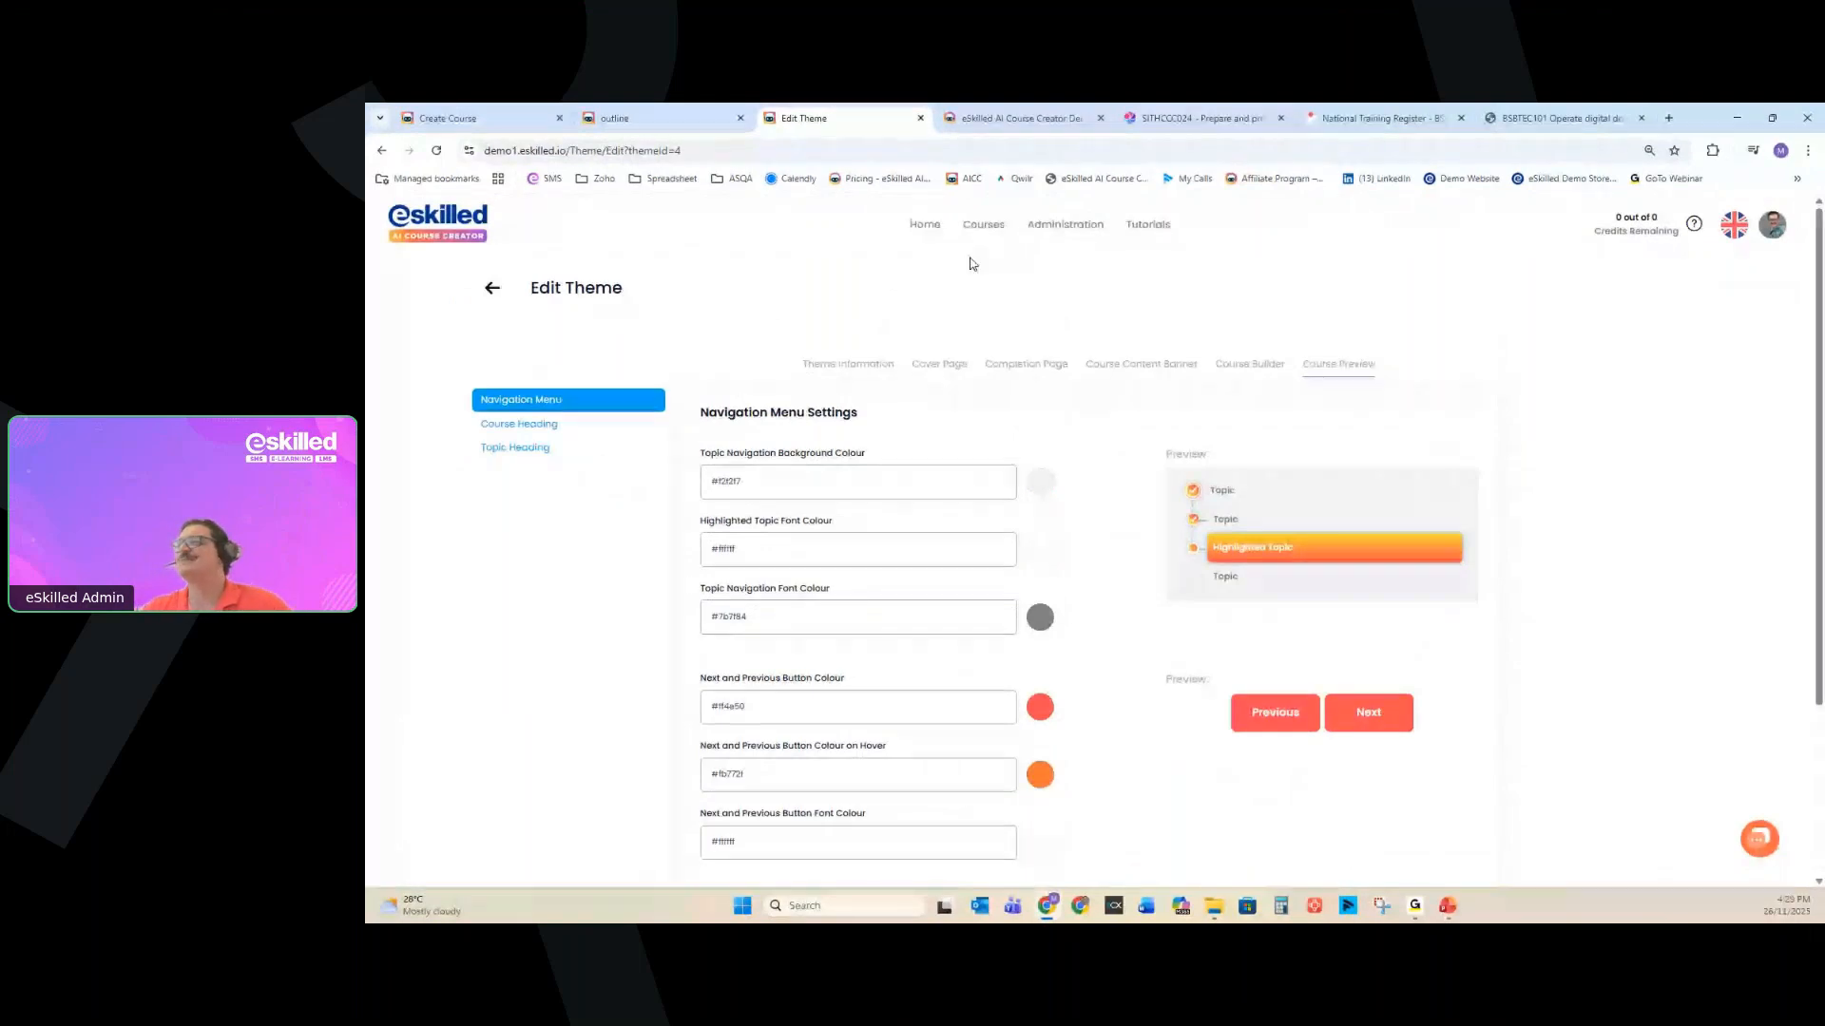
# Open the course list and check how far the AI content generation has progressed.
pyautogui.moveTo(1002, 220)
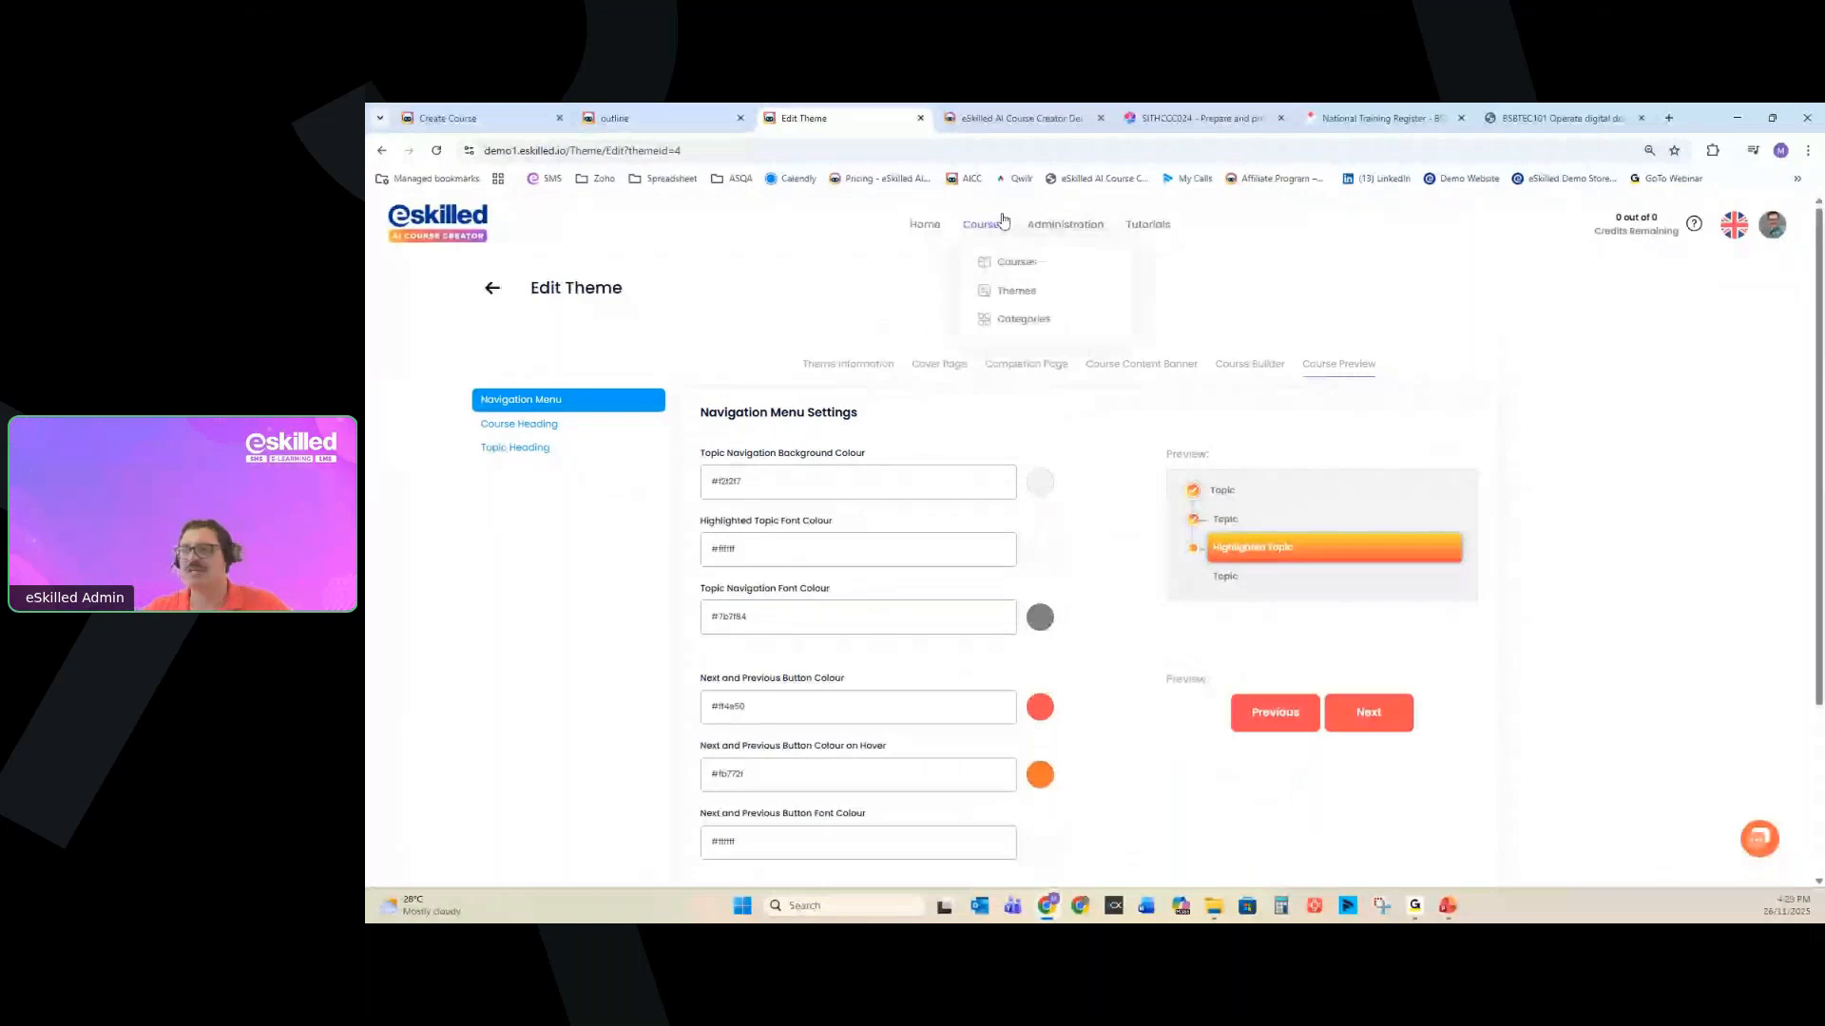
pyautogui.click(1013, 269)
pyautogui.click(678, 126)
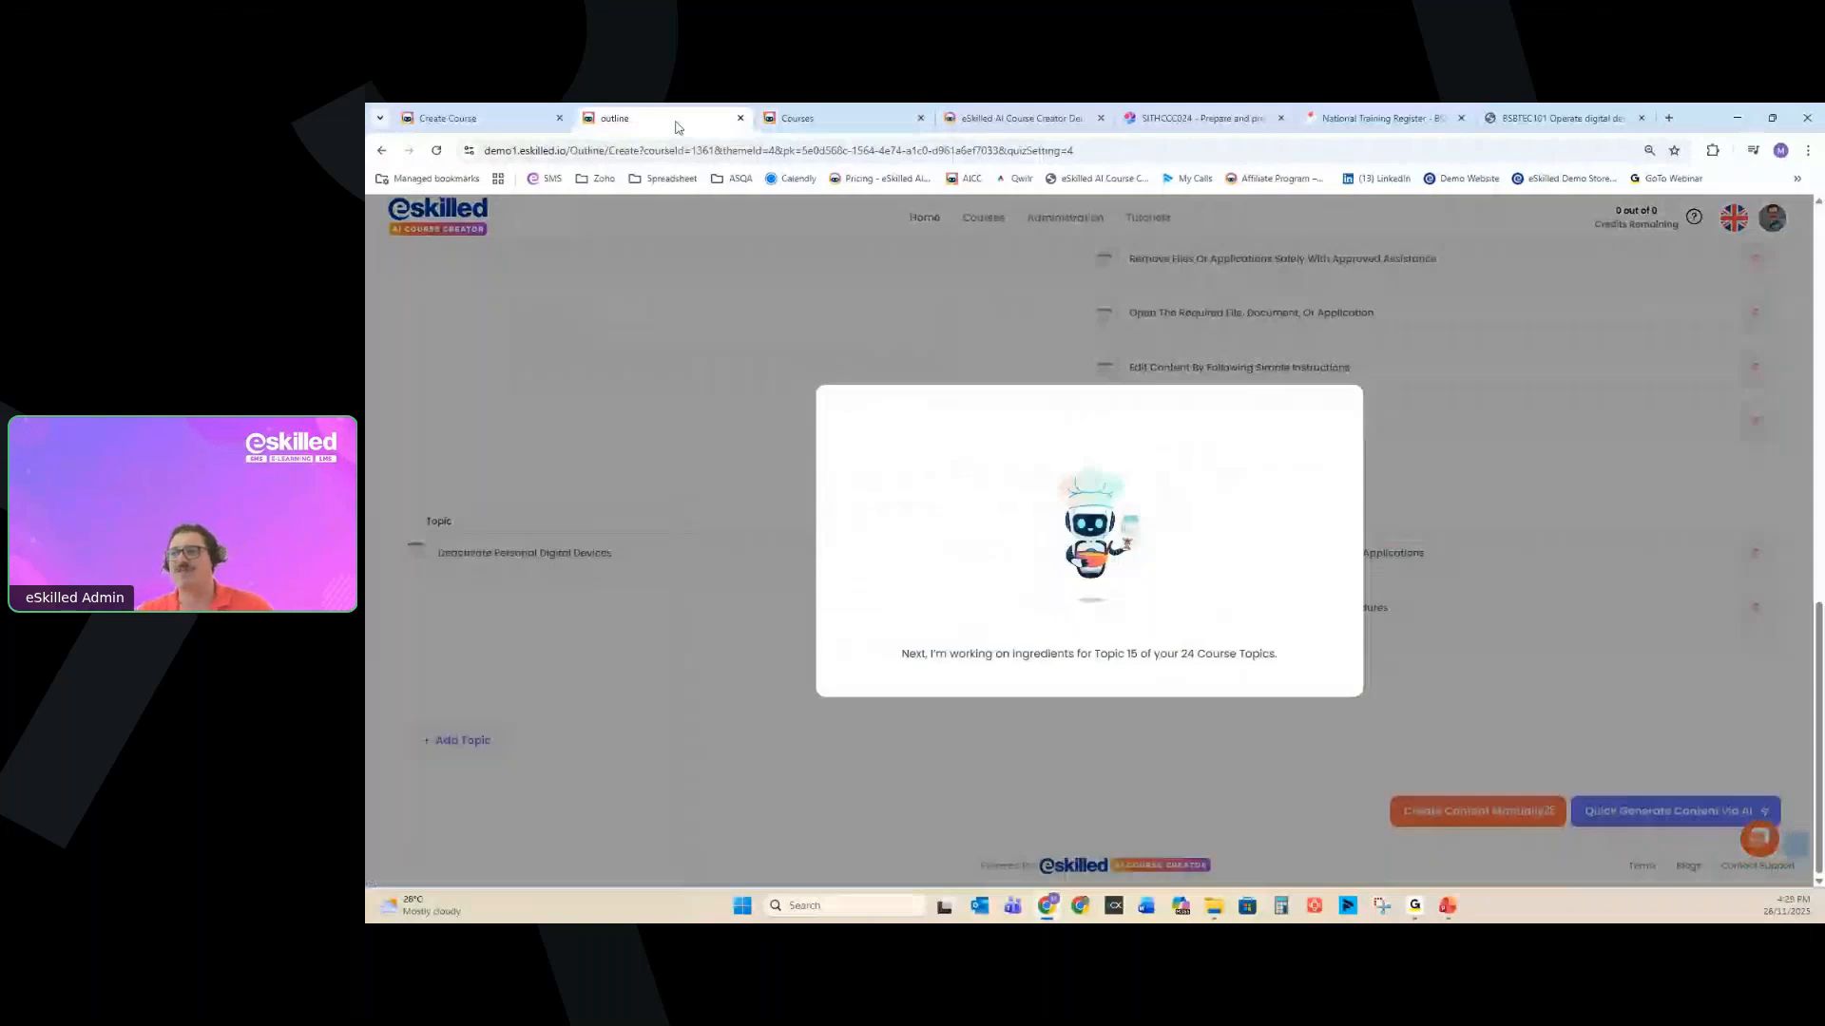
pyautogui.click(807, 118)
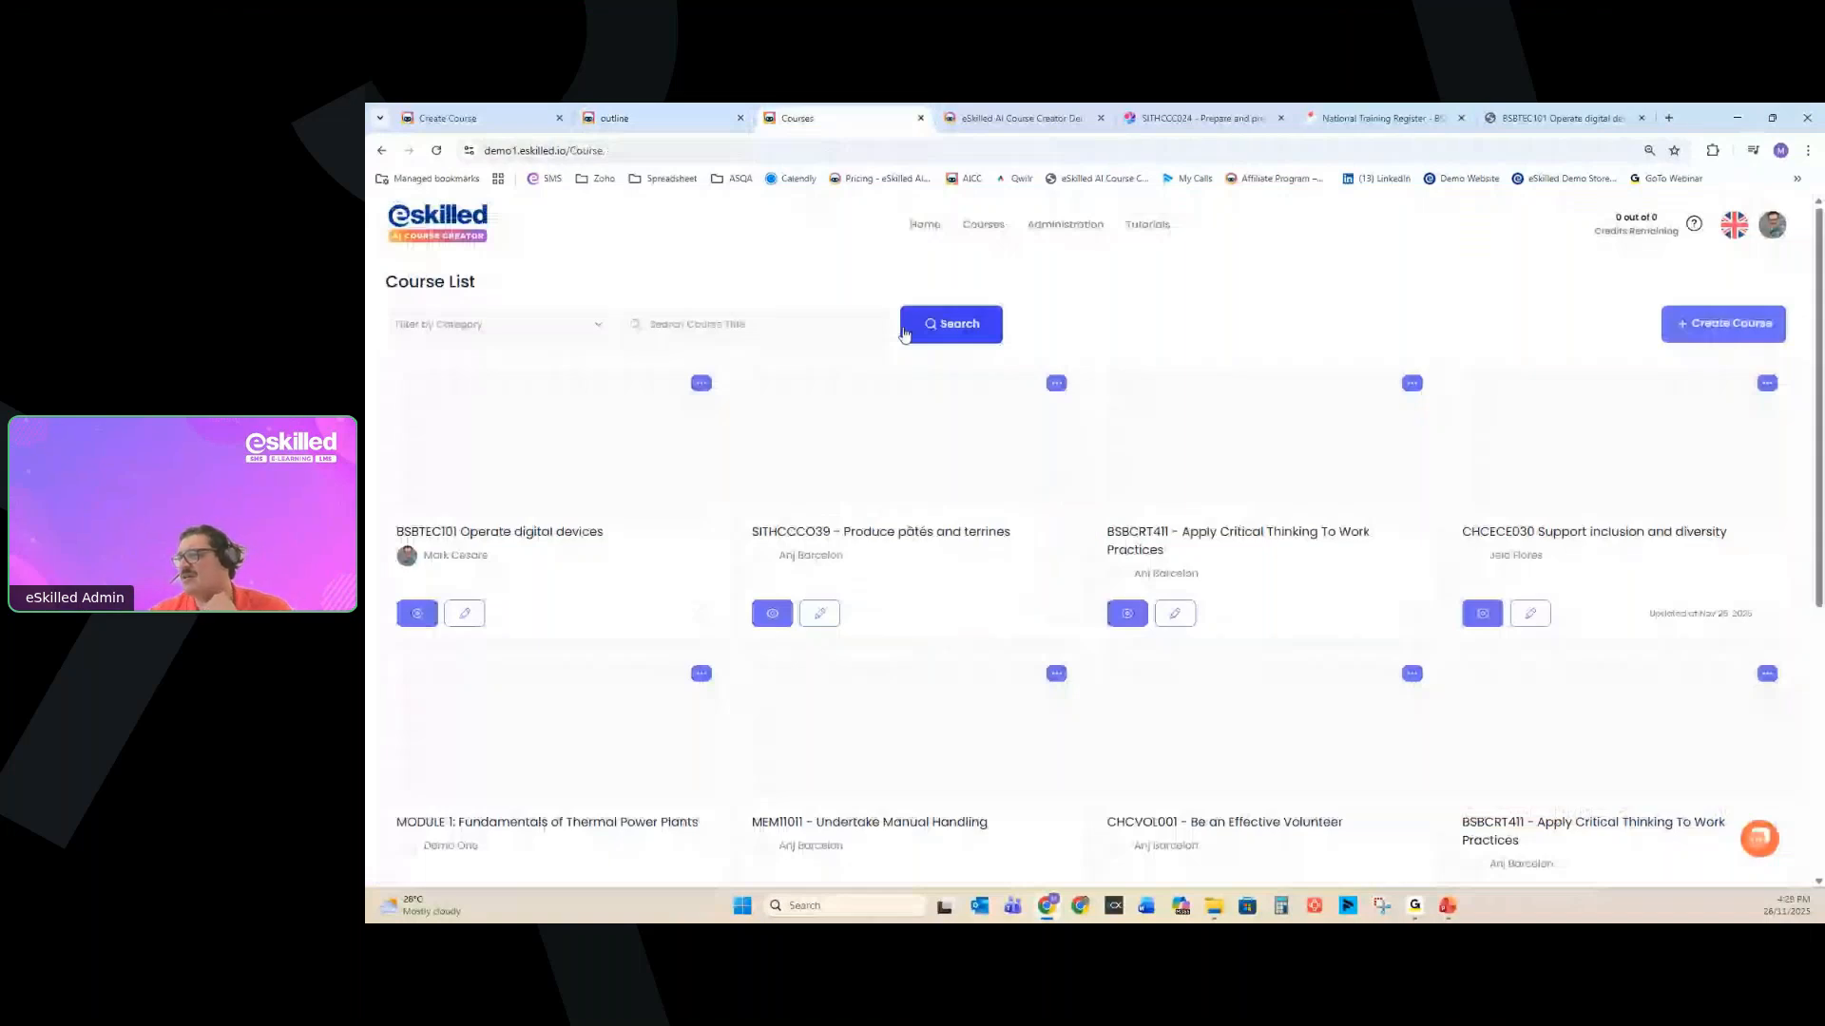
# Open the BSBCRT411 - Apply Critical Thinking To Work Practices course content and review its outline topics, including This Learner Guide Covers.
pyautogui.click(1176, 615)
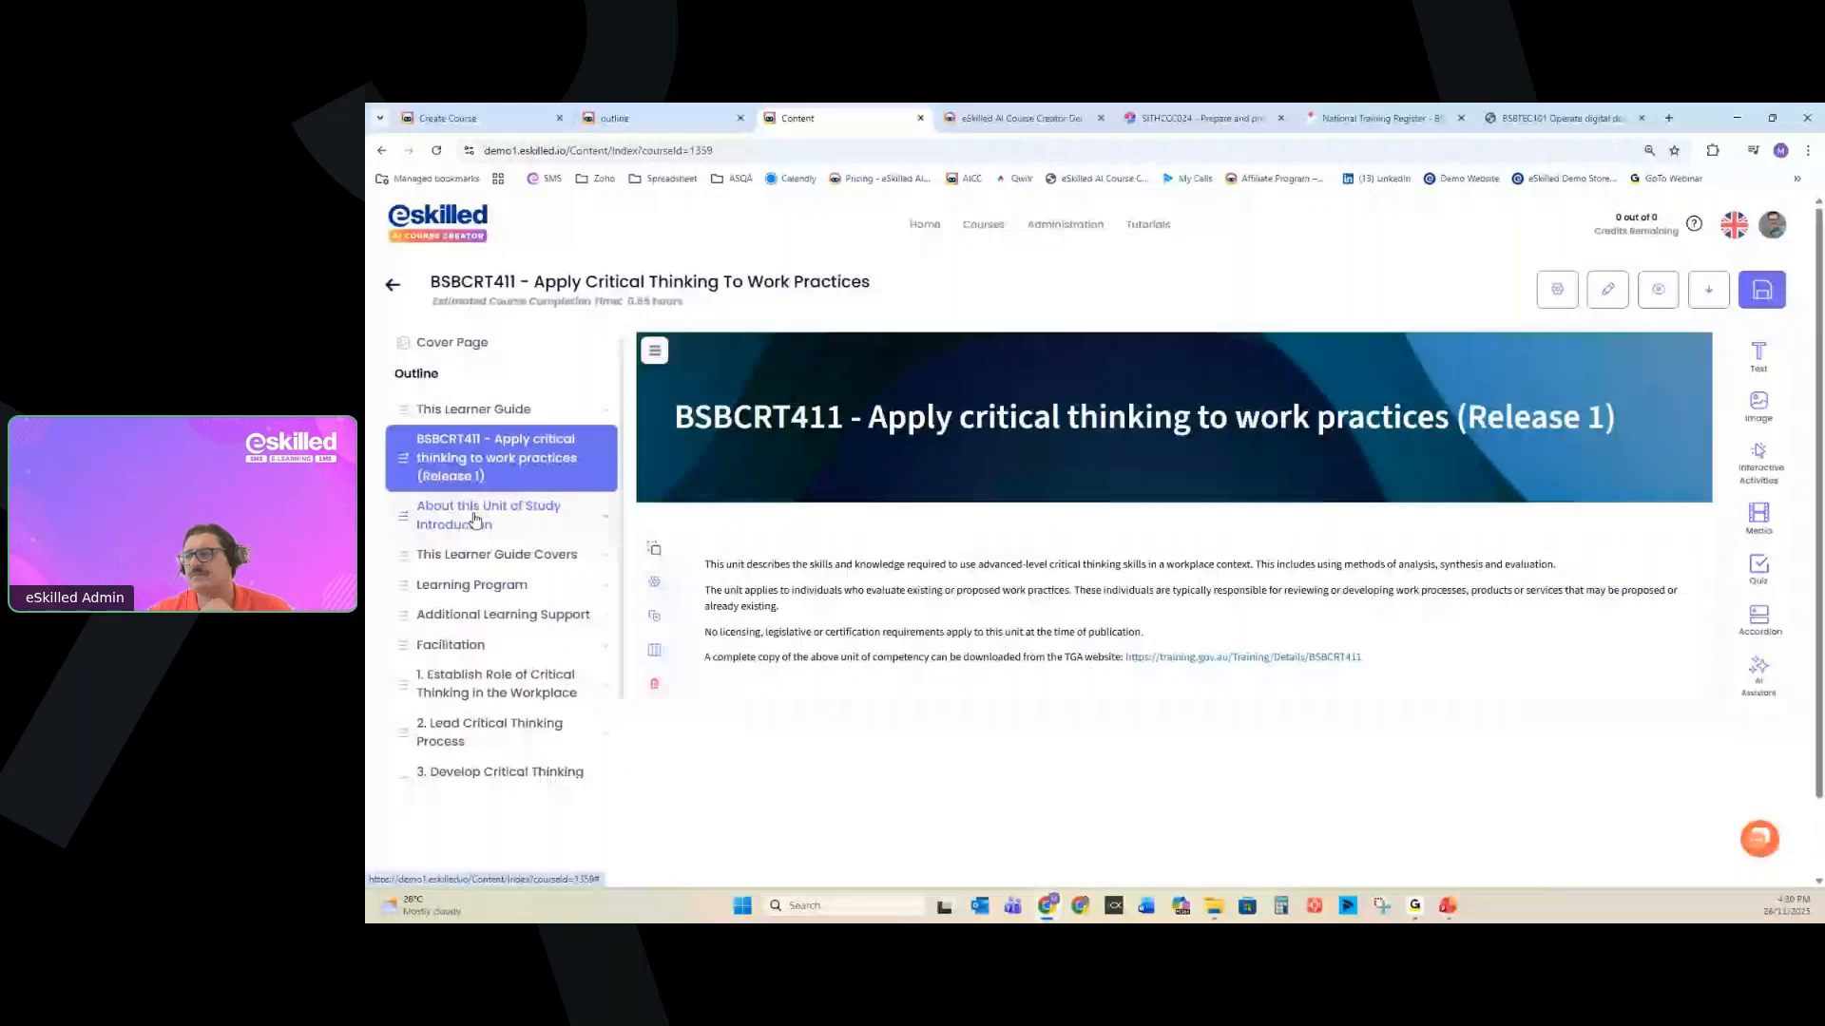
pyautogui.click(477, 519)
pyautogui.click(480, 555)
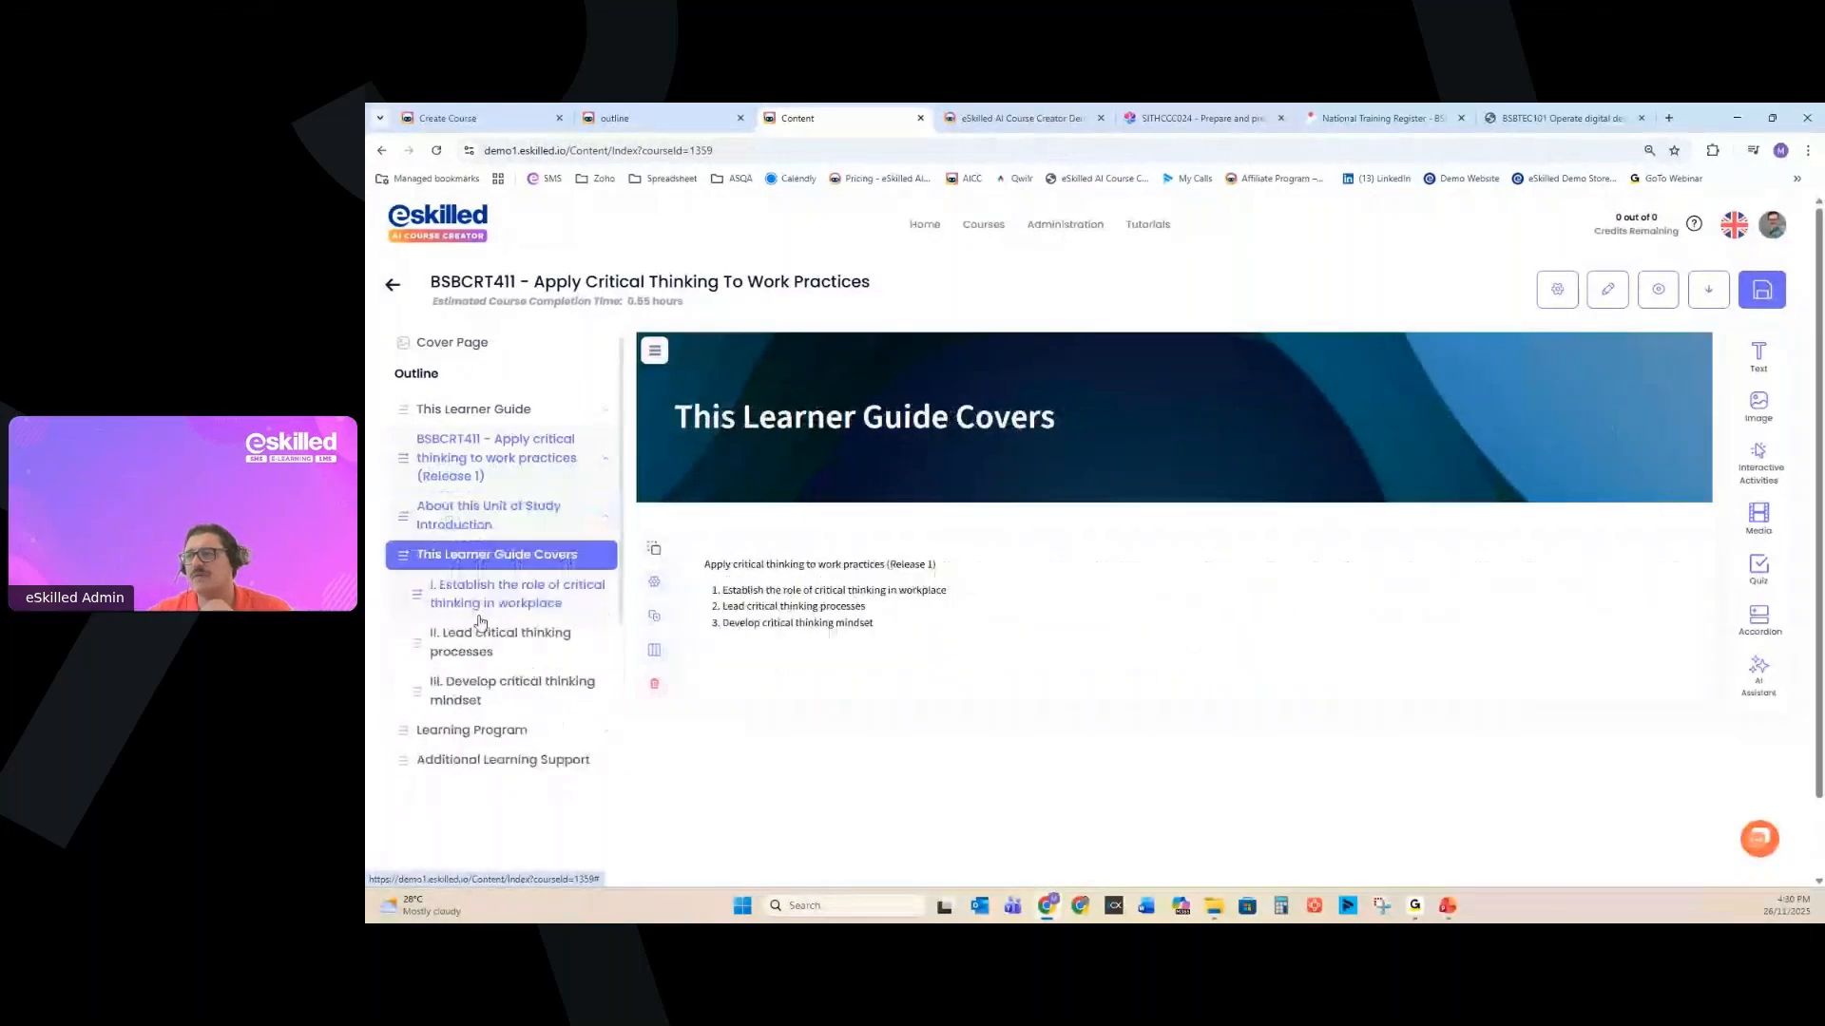
pyautogui.scroll(-3, 475, 570)
pyautogui.click(467, 506)
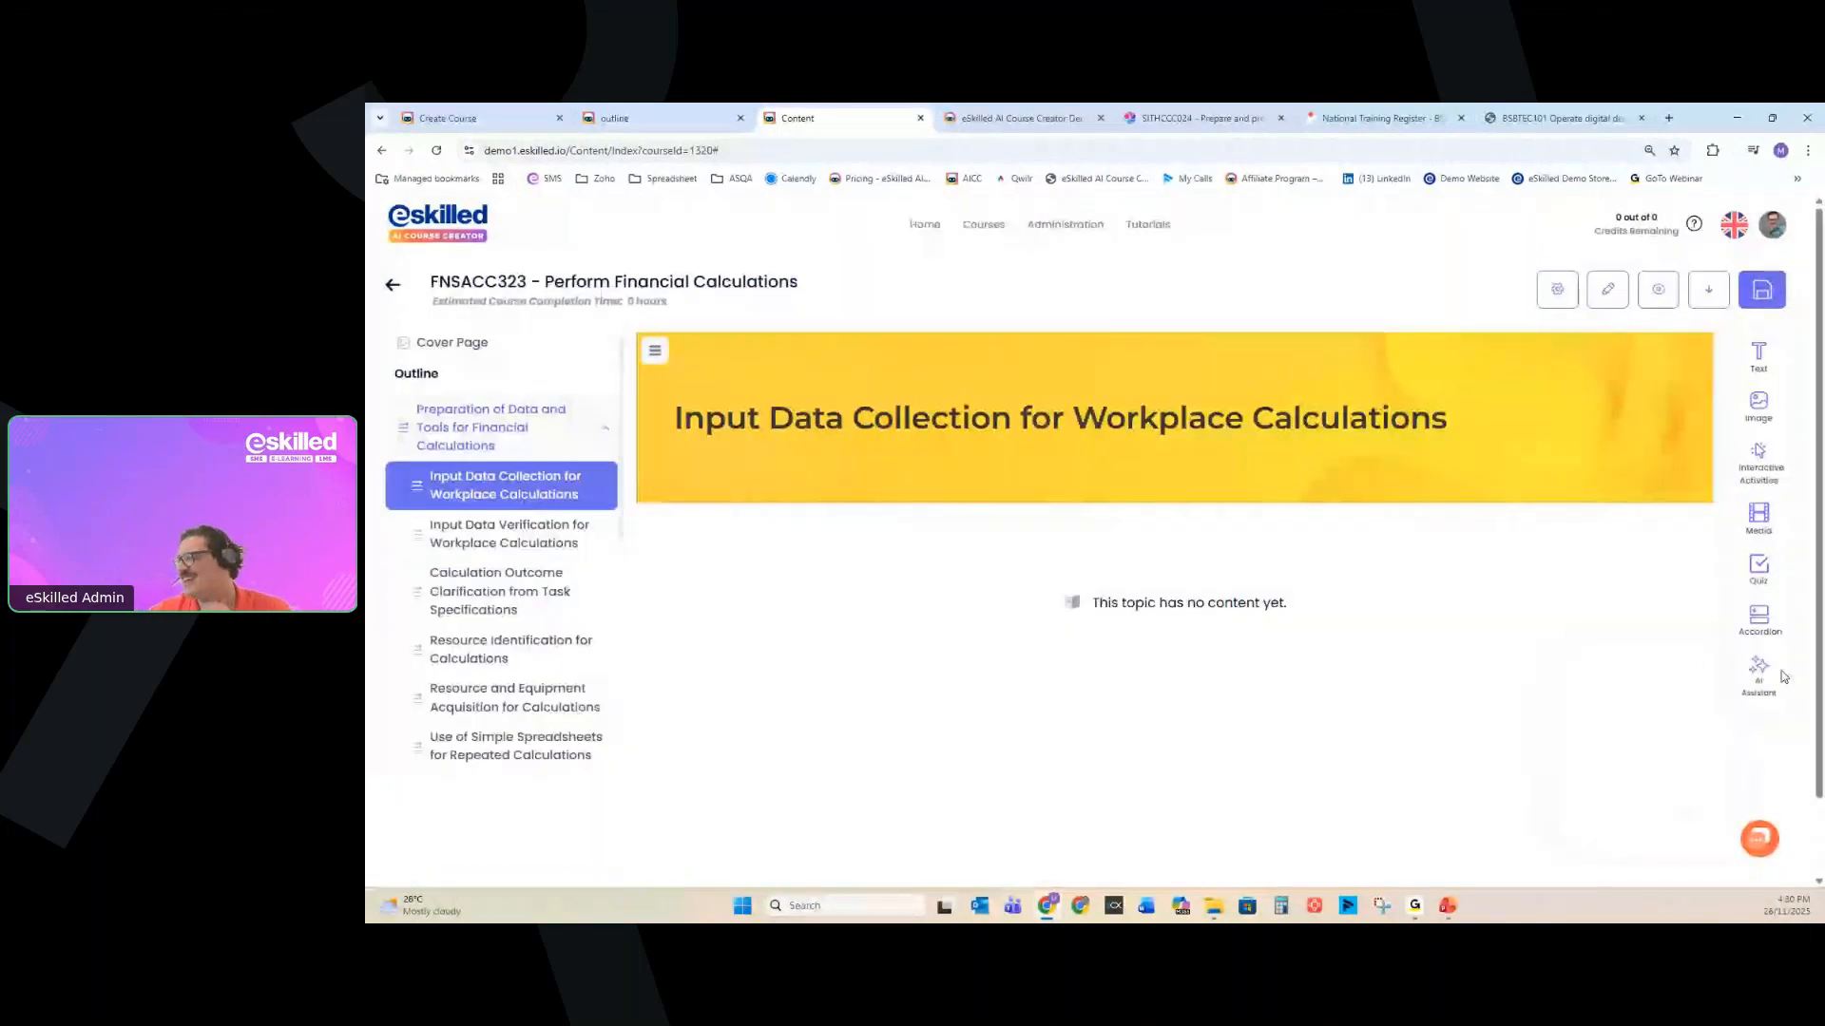
# Generate AI content for the Input Data Collection for Workplace Calculations topic of FNSACC323, checking the other course's generation progress meanwhile.
pyautogui.moveTo(1759, 673)
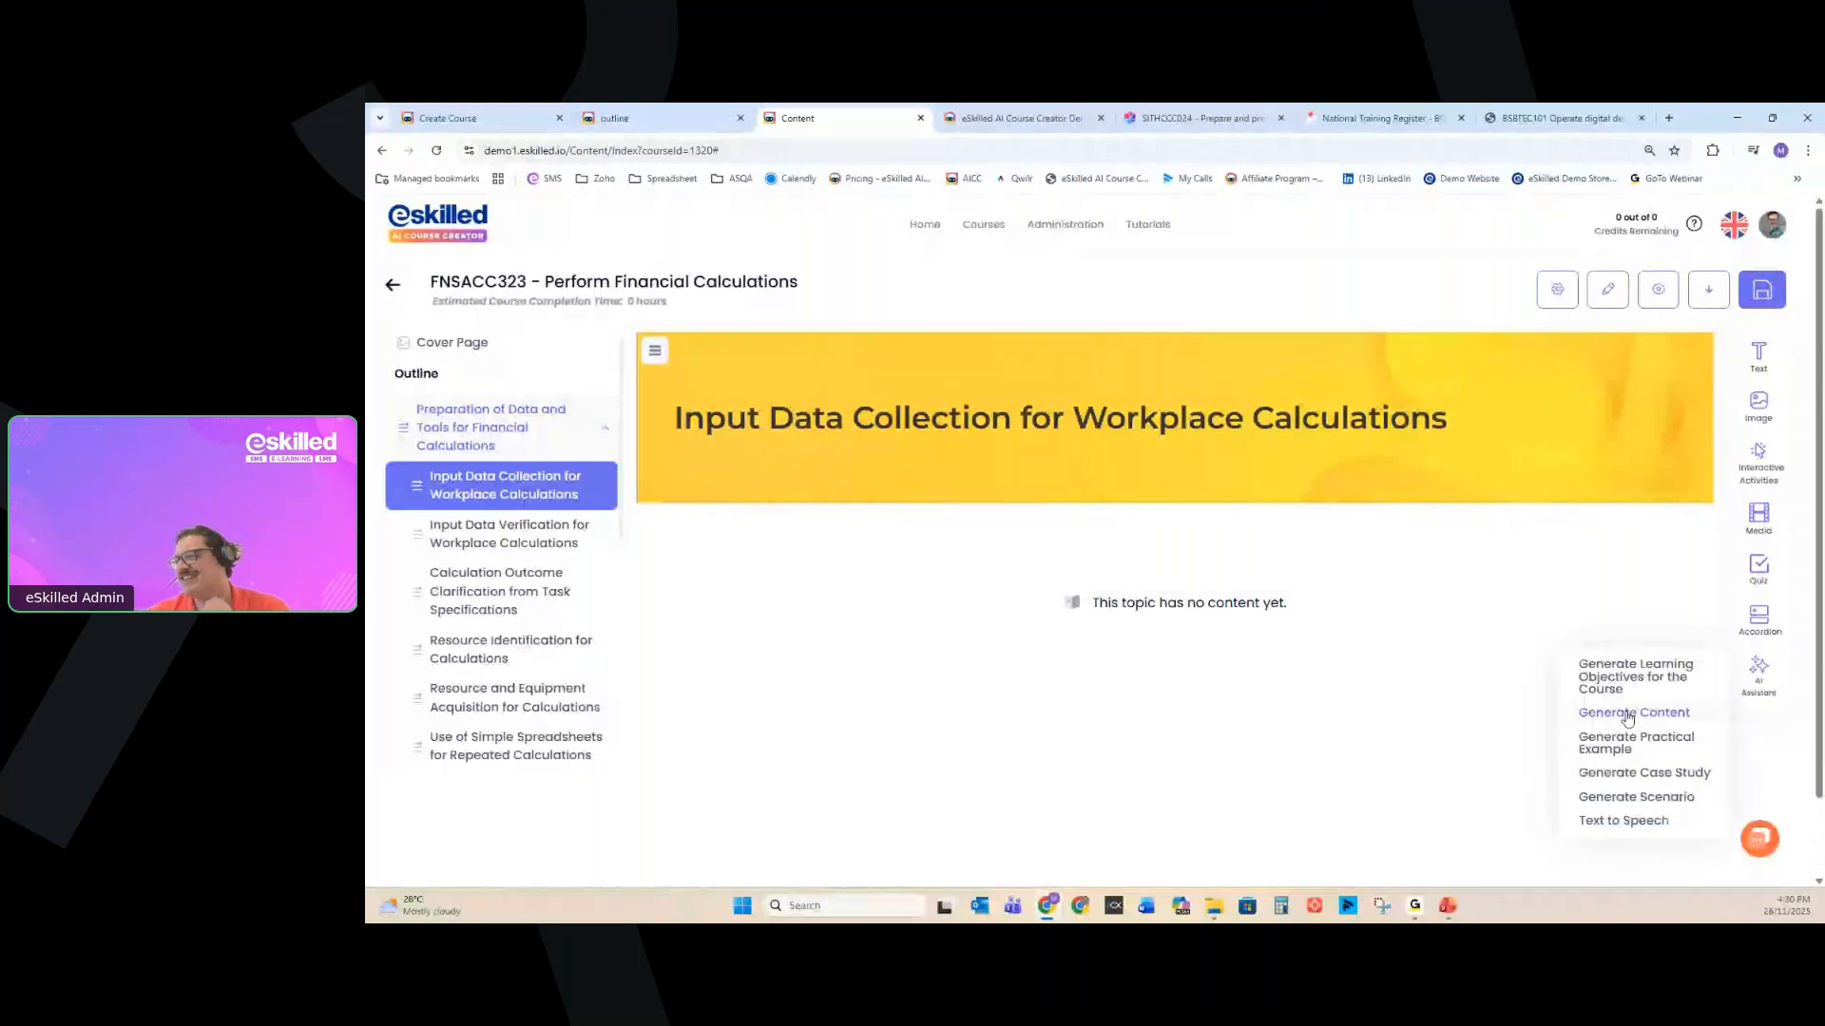
pyautogui.click(1628, 714)
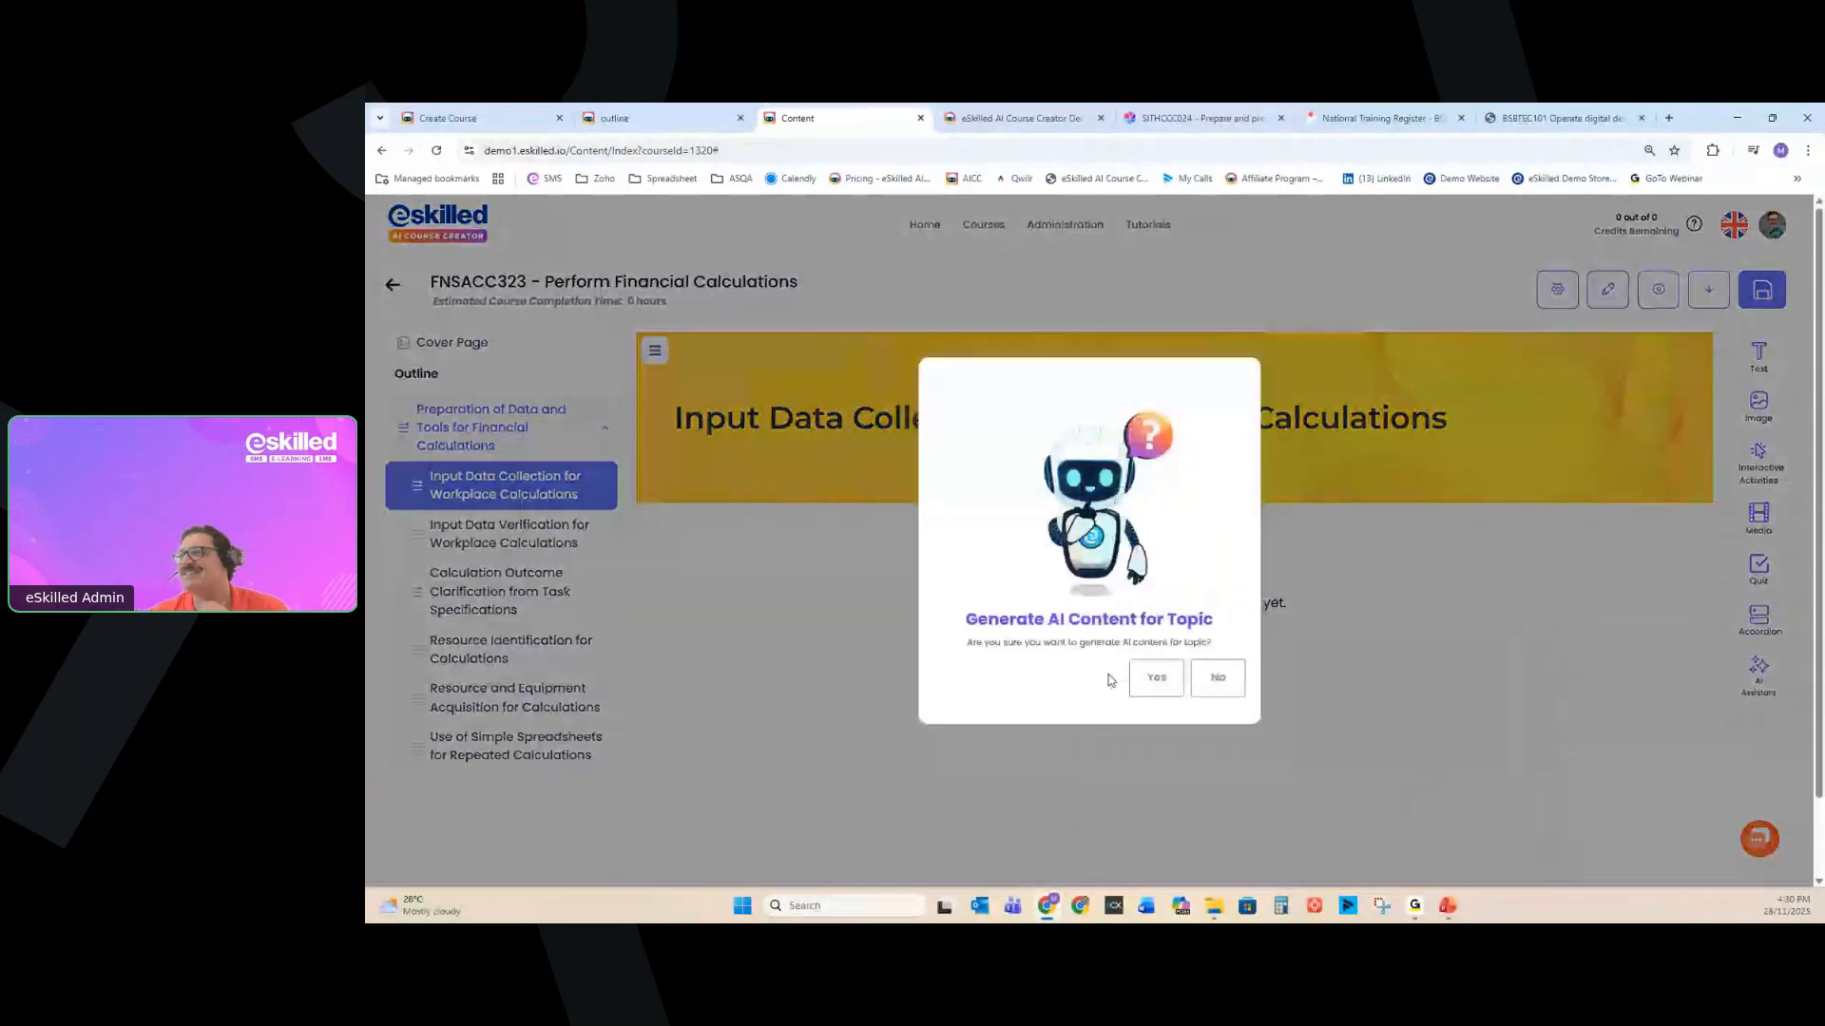
pyautogui.click(649, 114)
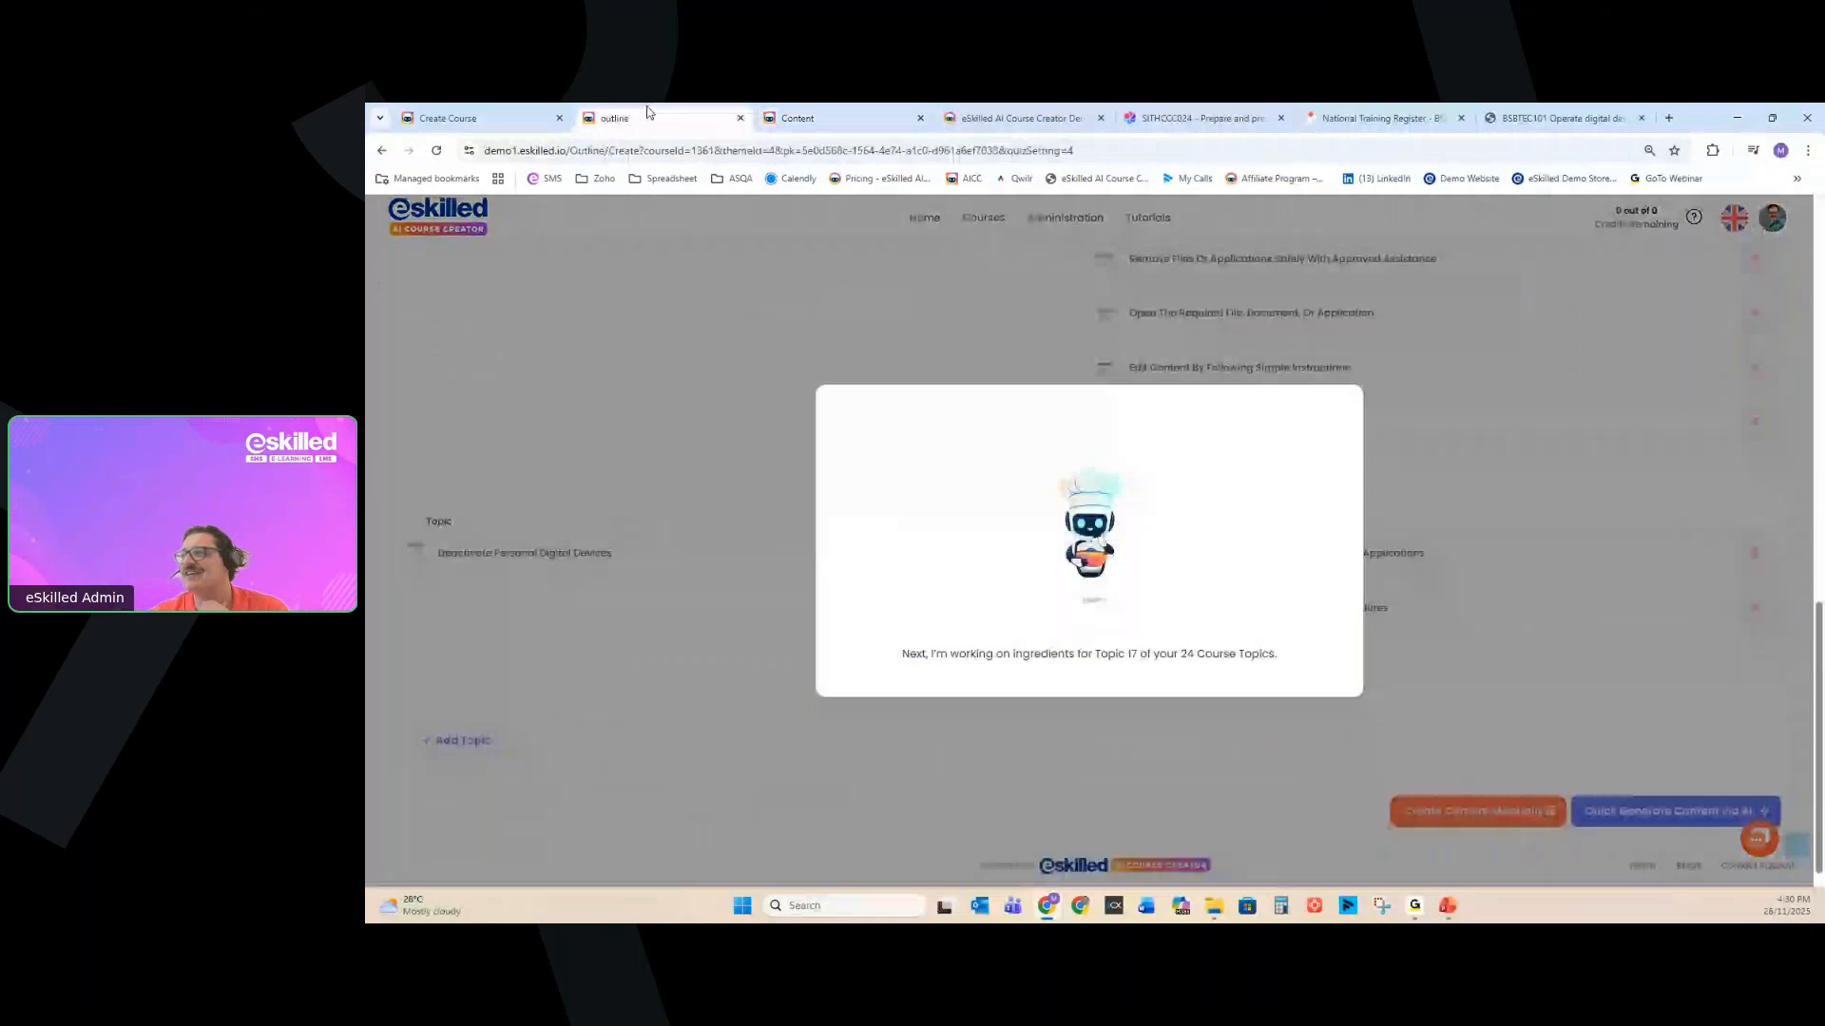
pyautogui.click(798, 112)
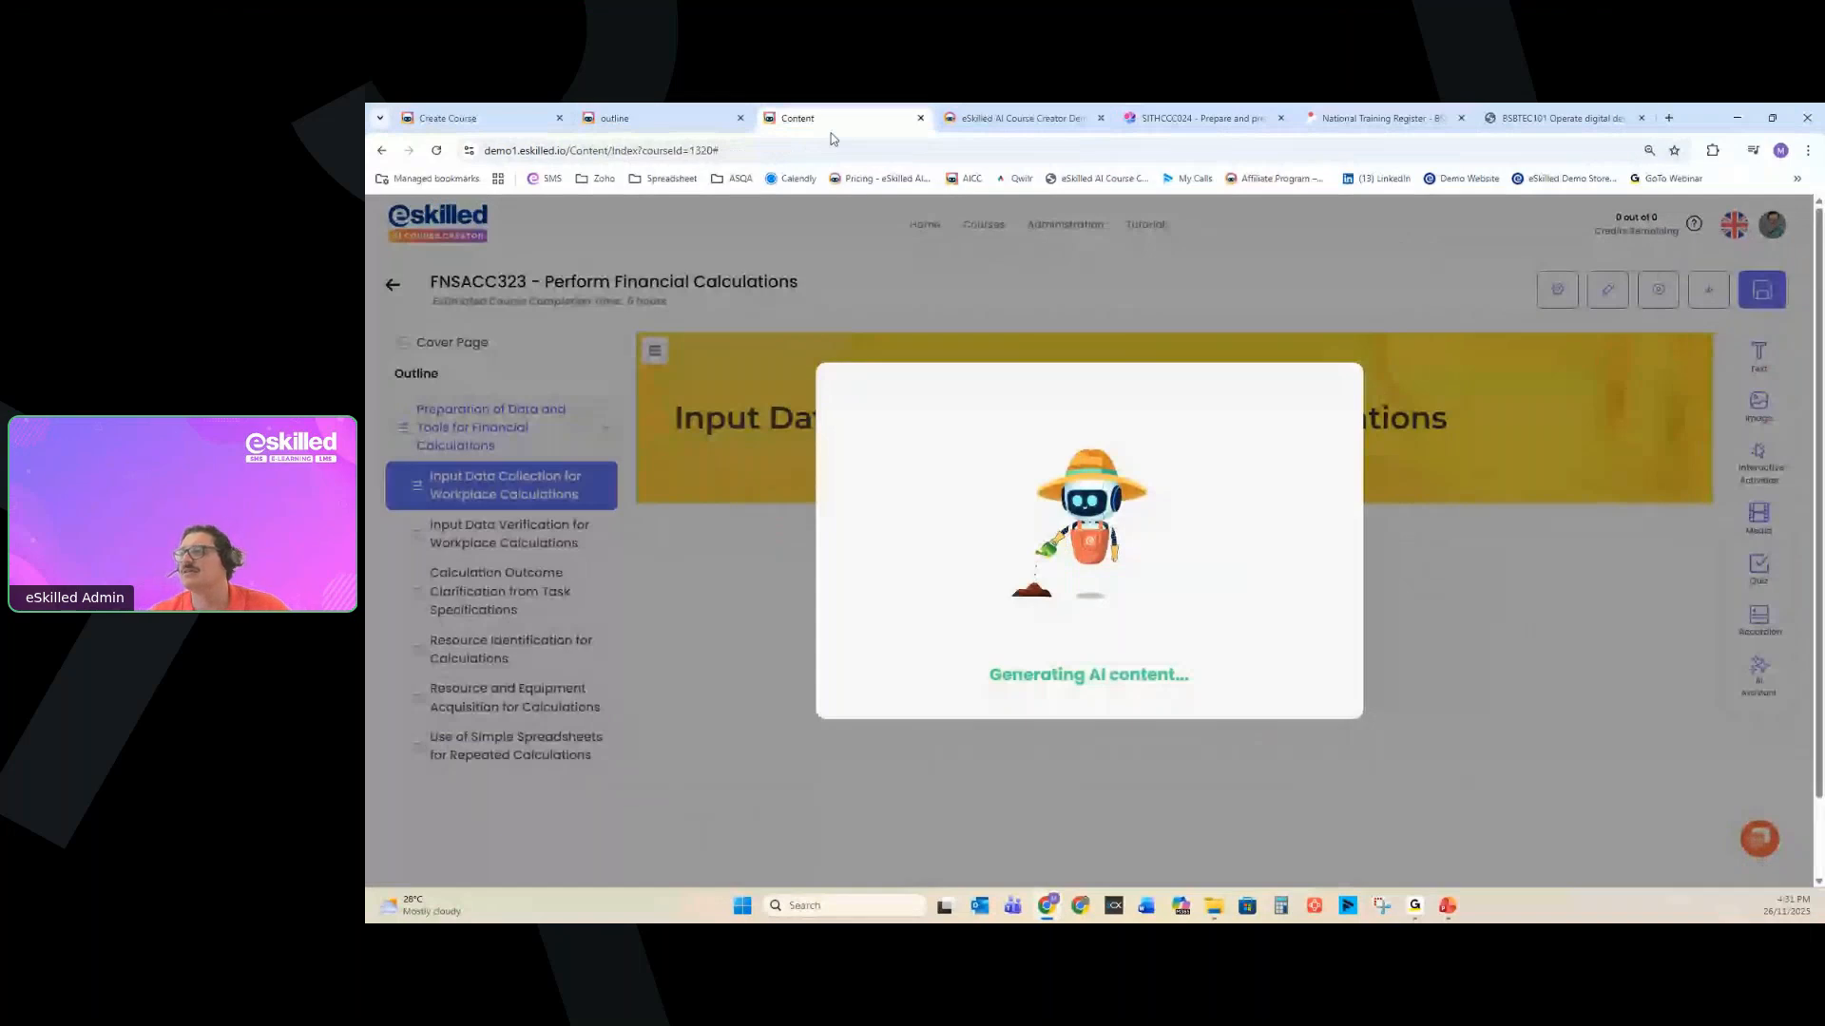
# Open the content of the Workplace health and safety for NDIS gardeners course.
pyautogui.click(475, 117)
pyautogui.click(982, 228)
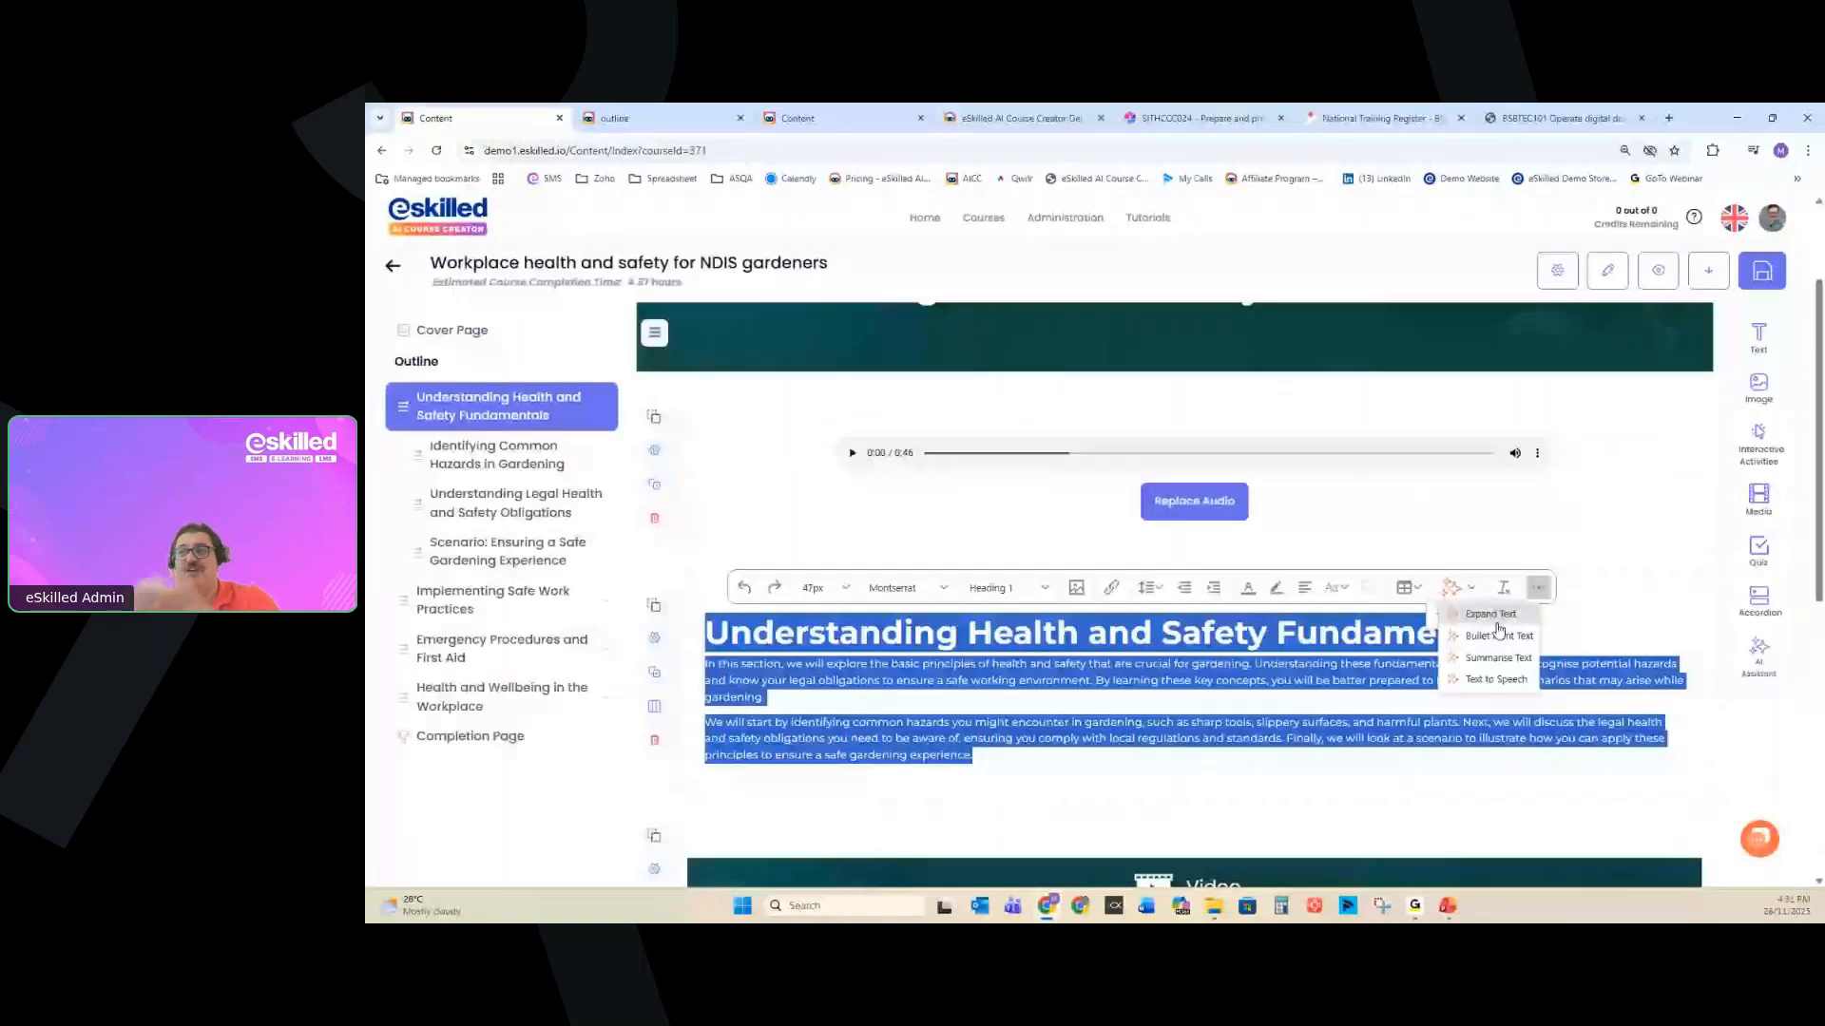
# Try expanding the selected Understanding Health and Safety Fundamentals text with AI, read the generated version and discard it.
pyautogui.click(1492, 616)
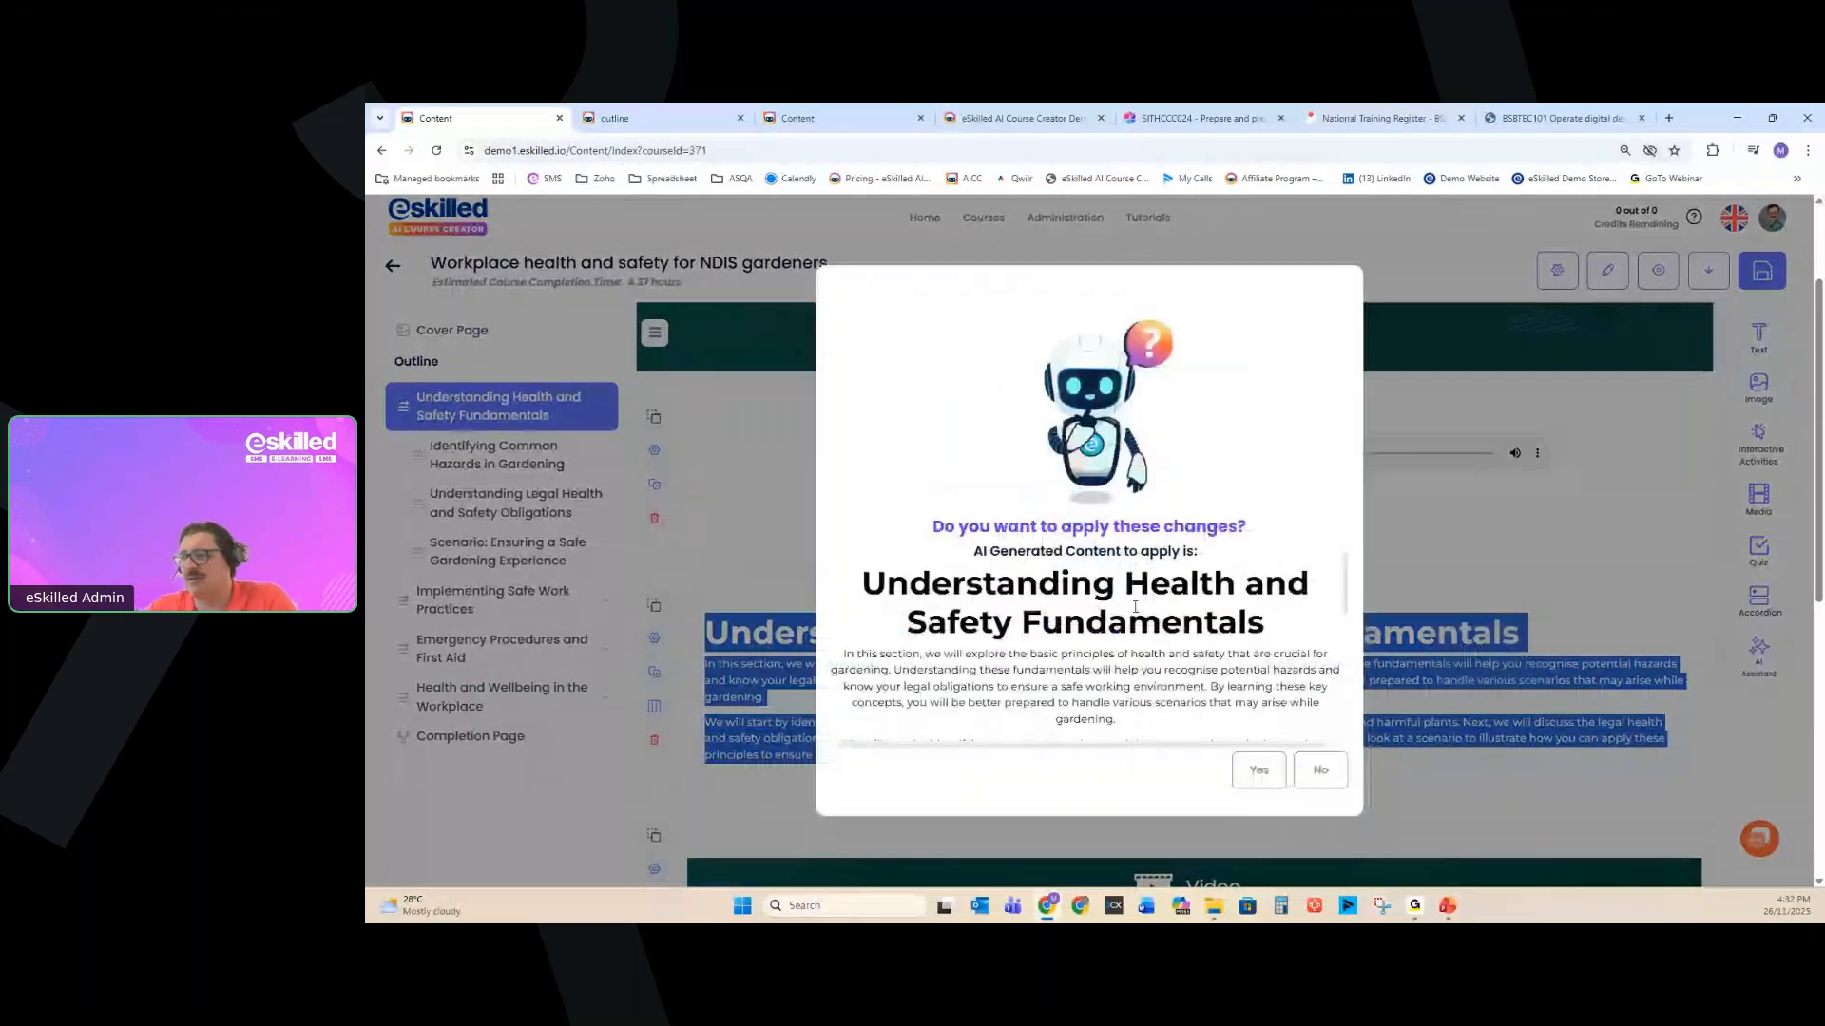
pyautogui.scroll(-5, 1135, 607)
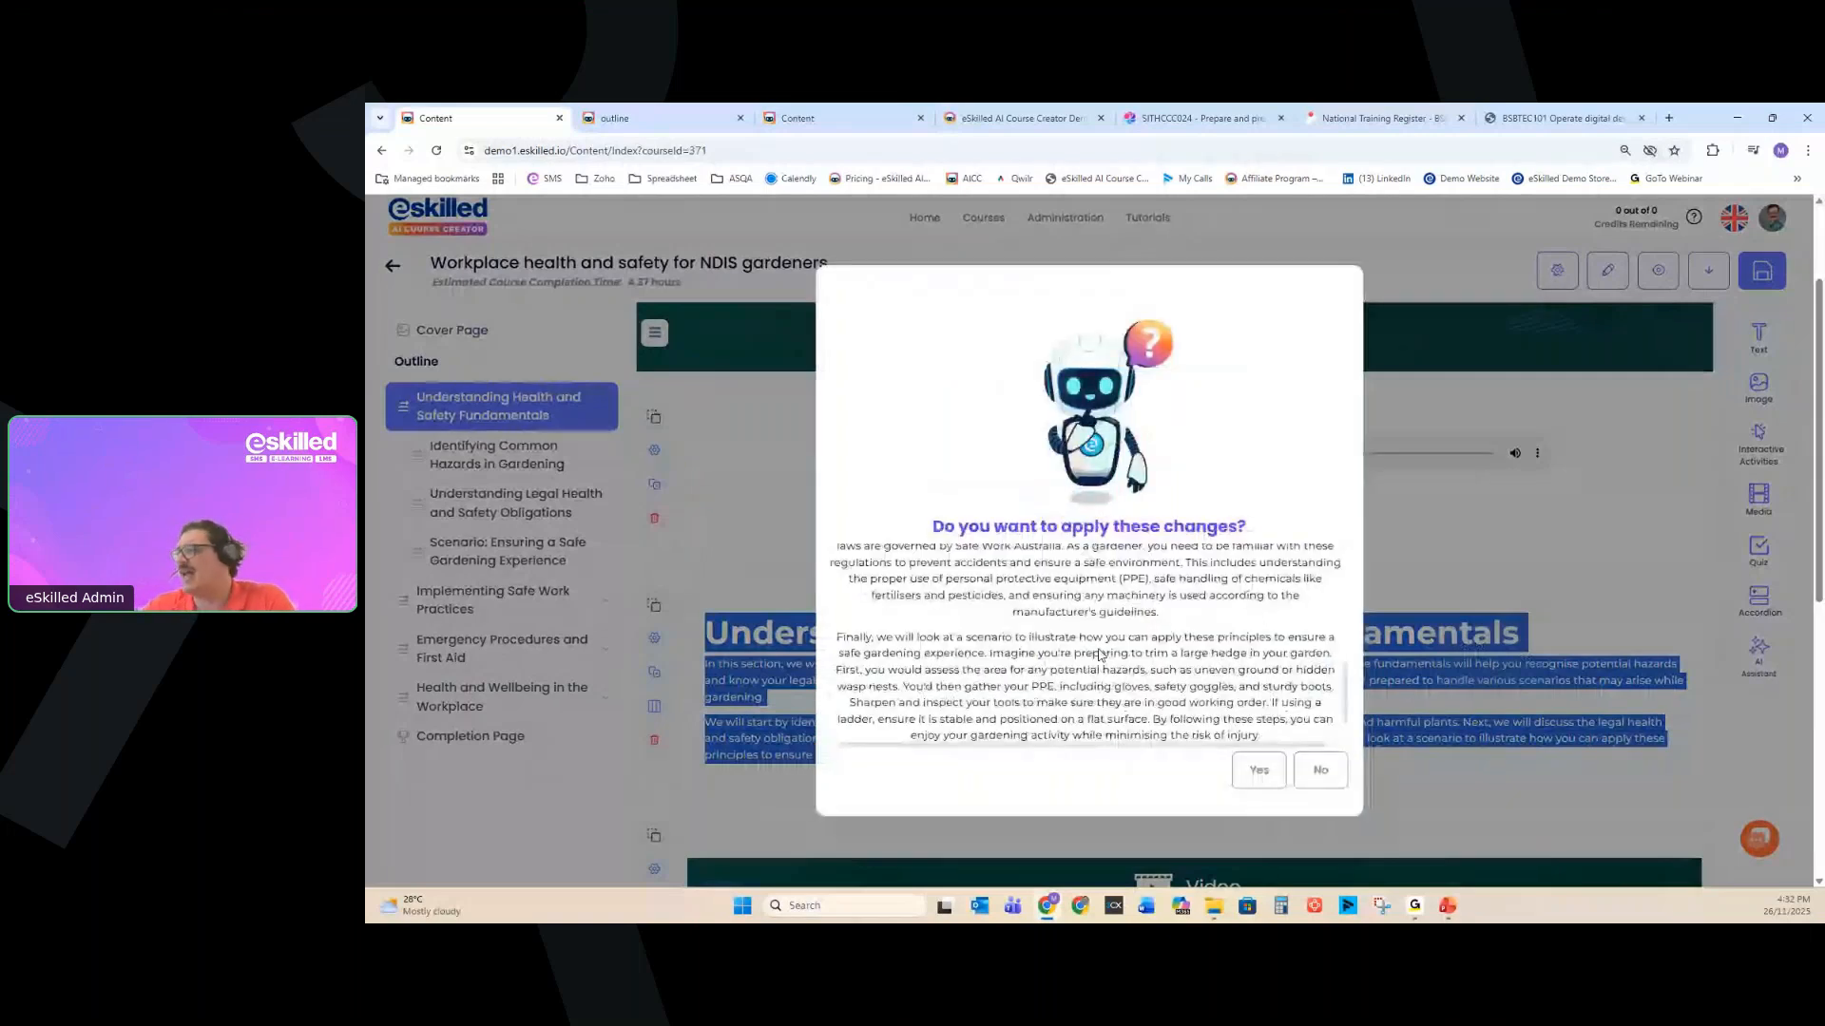
pyautogui.scroll(2, 1100, 655)
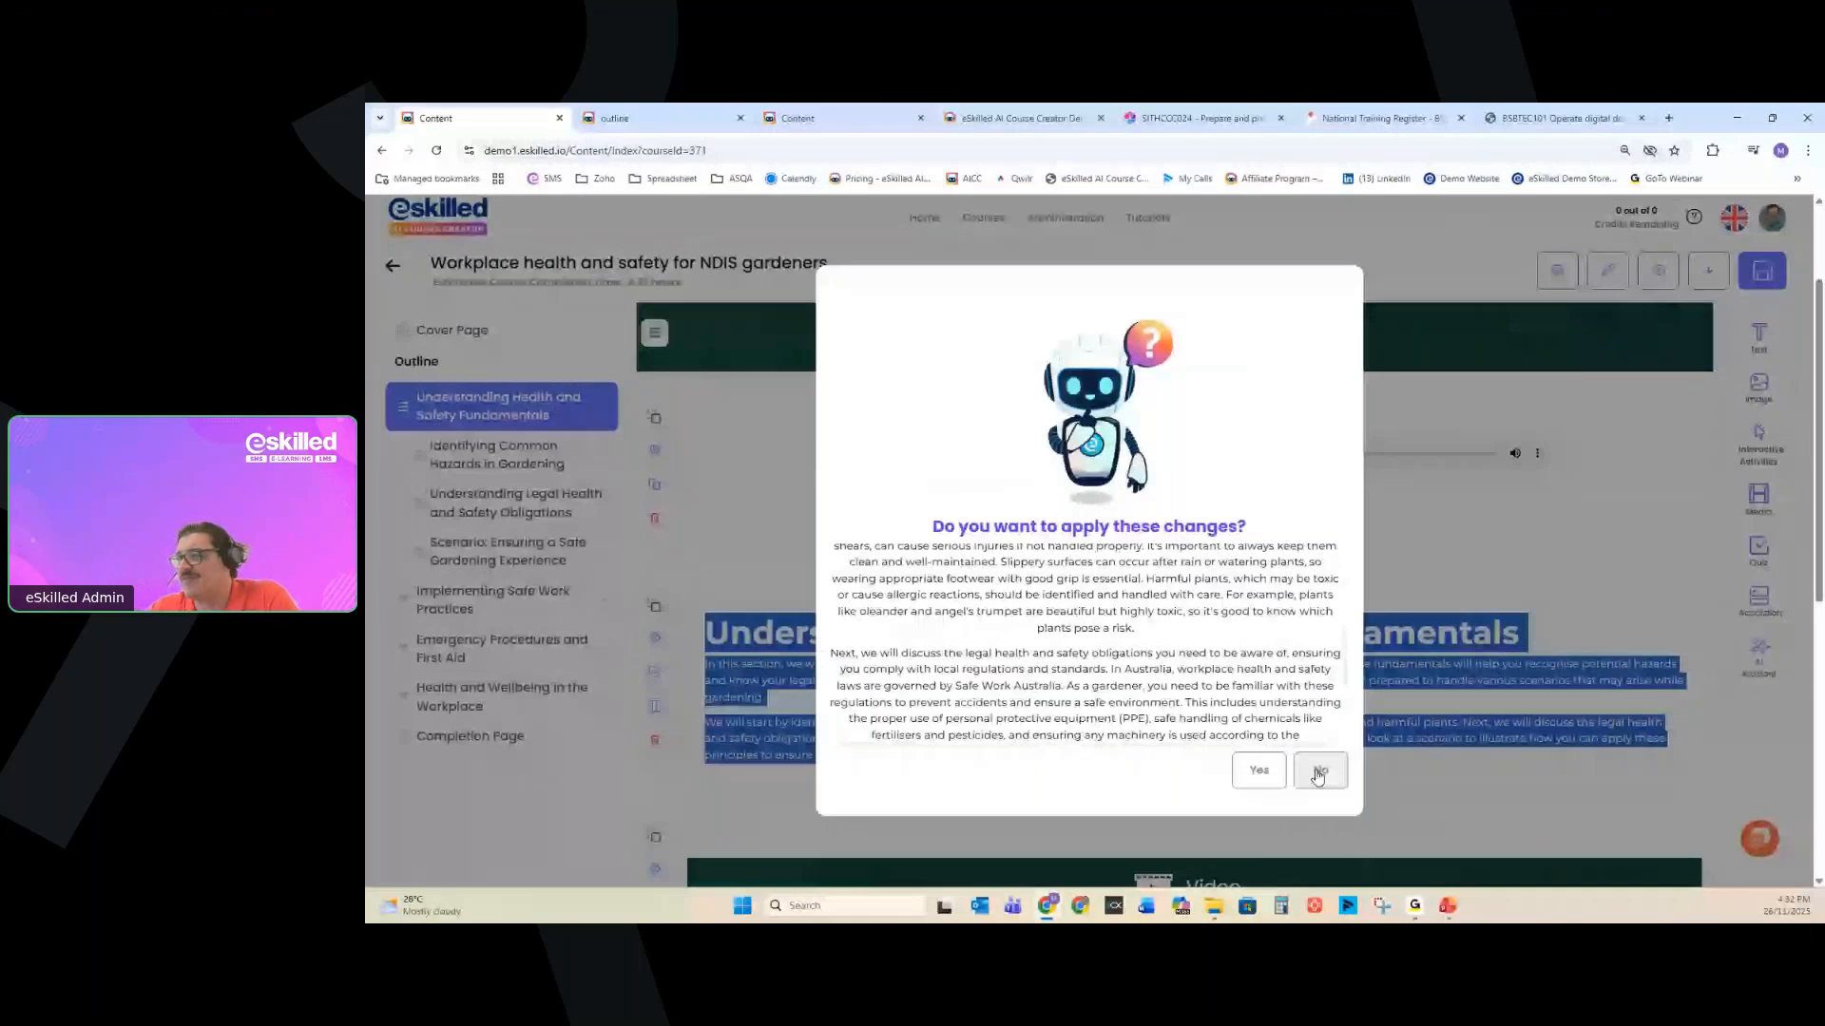
pyautogui.click(1319, 771)
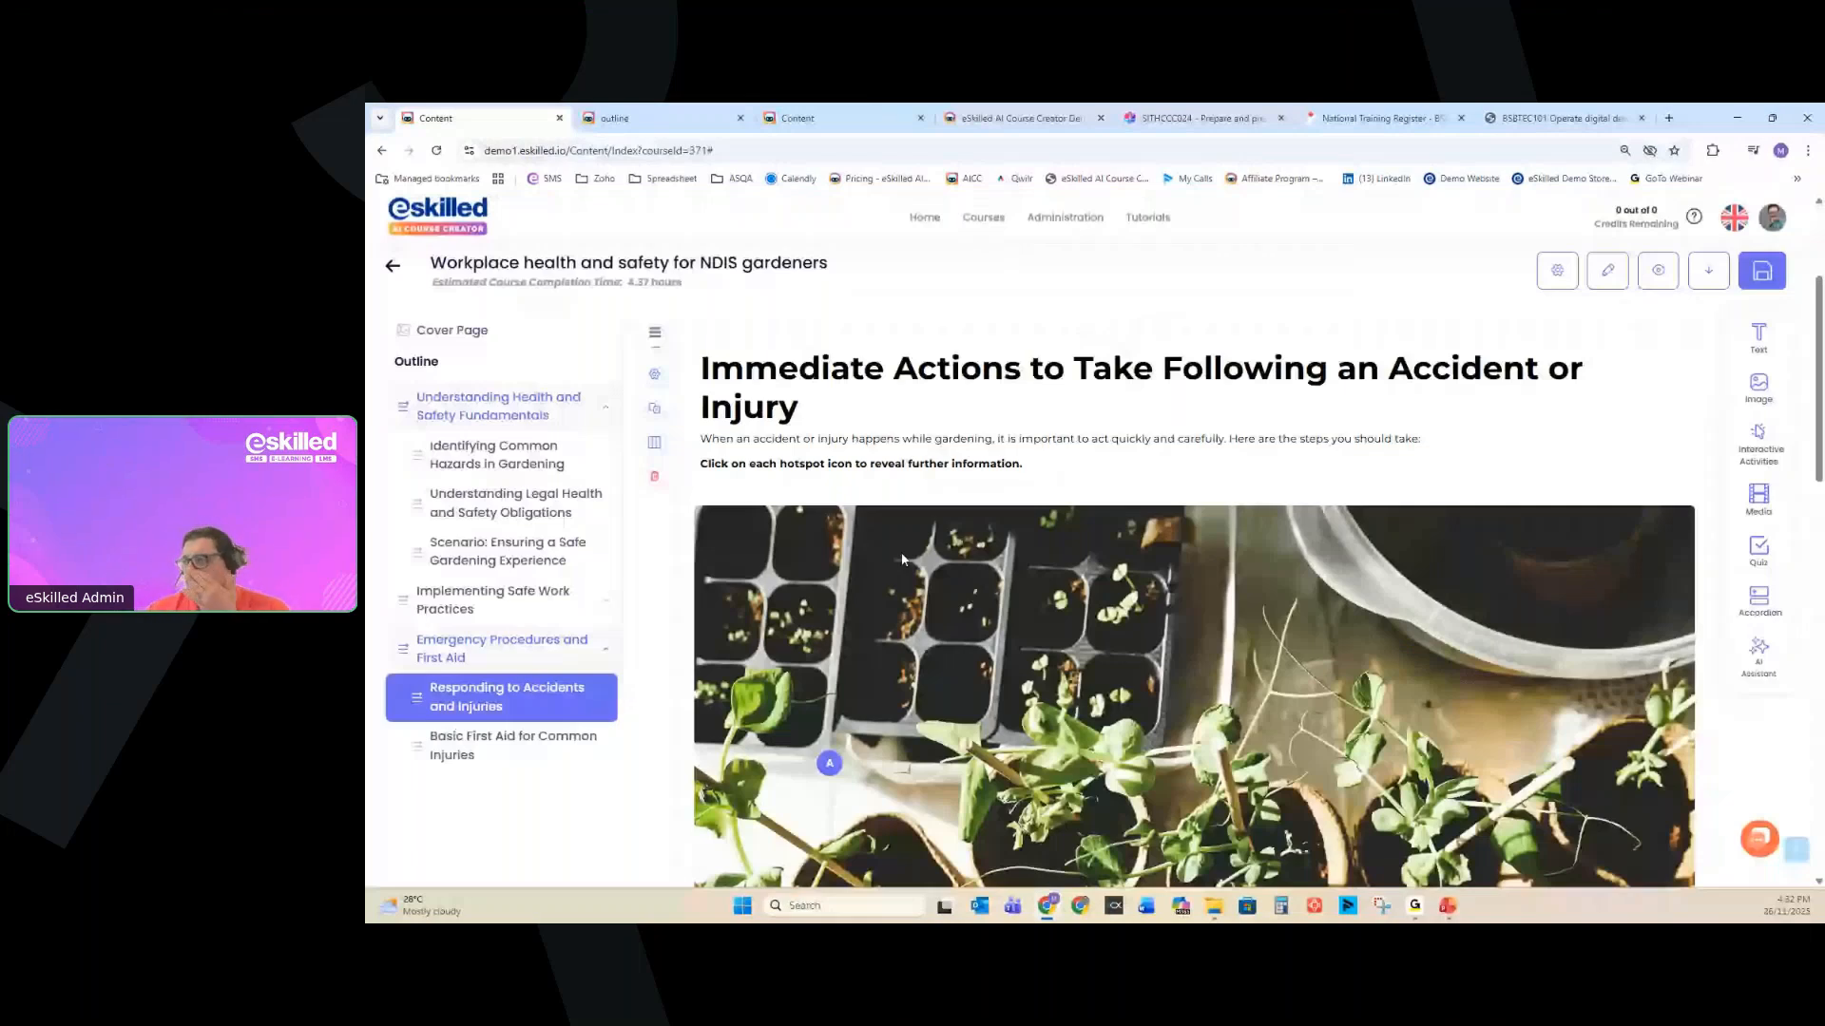
# For the empty hotspot image in Responding to Accidents and Injuries, search the free Pexels image library for "accidents gardening".
pyautogui.moveTo(901, 551); pyautogui.dragTo(1040, 784)
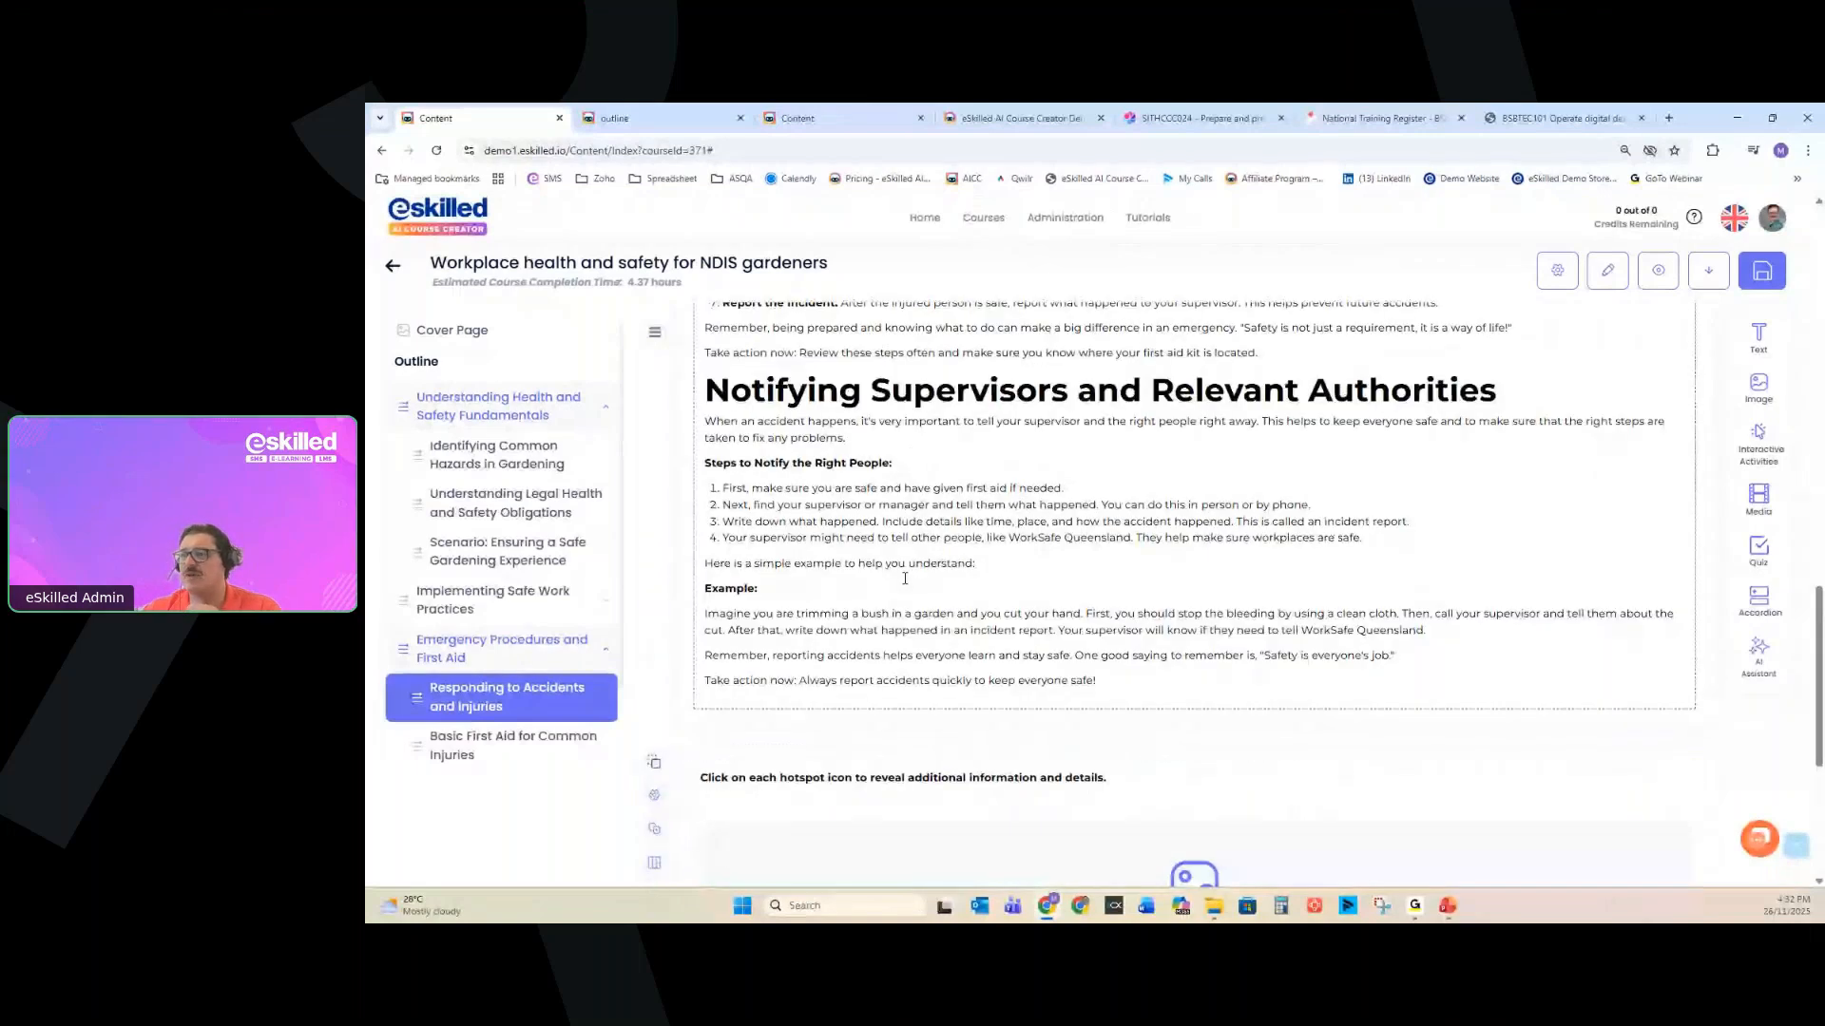
pyautogui.scroll(-4, 905, 578)
pyautogui.click(1247, 644)
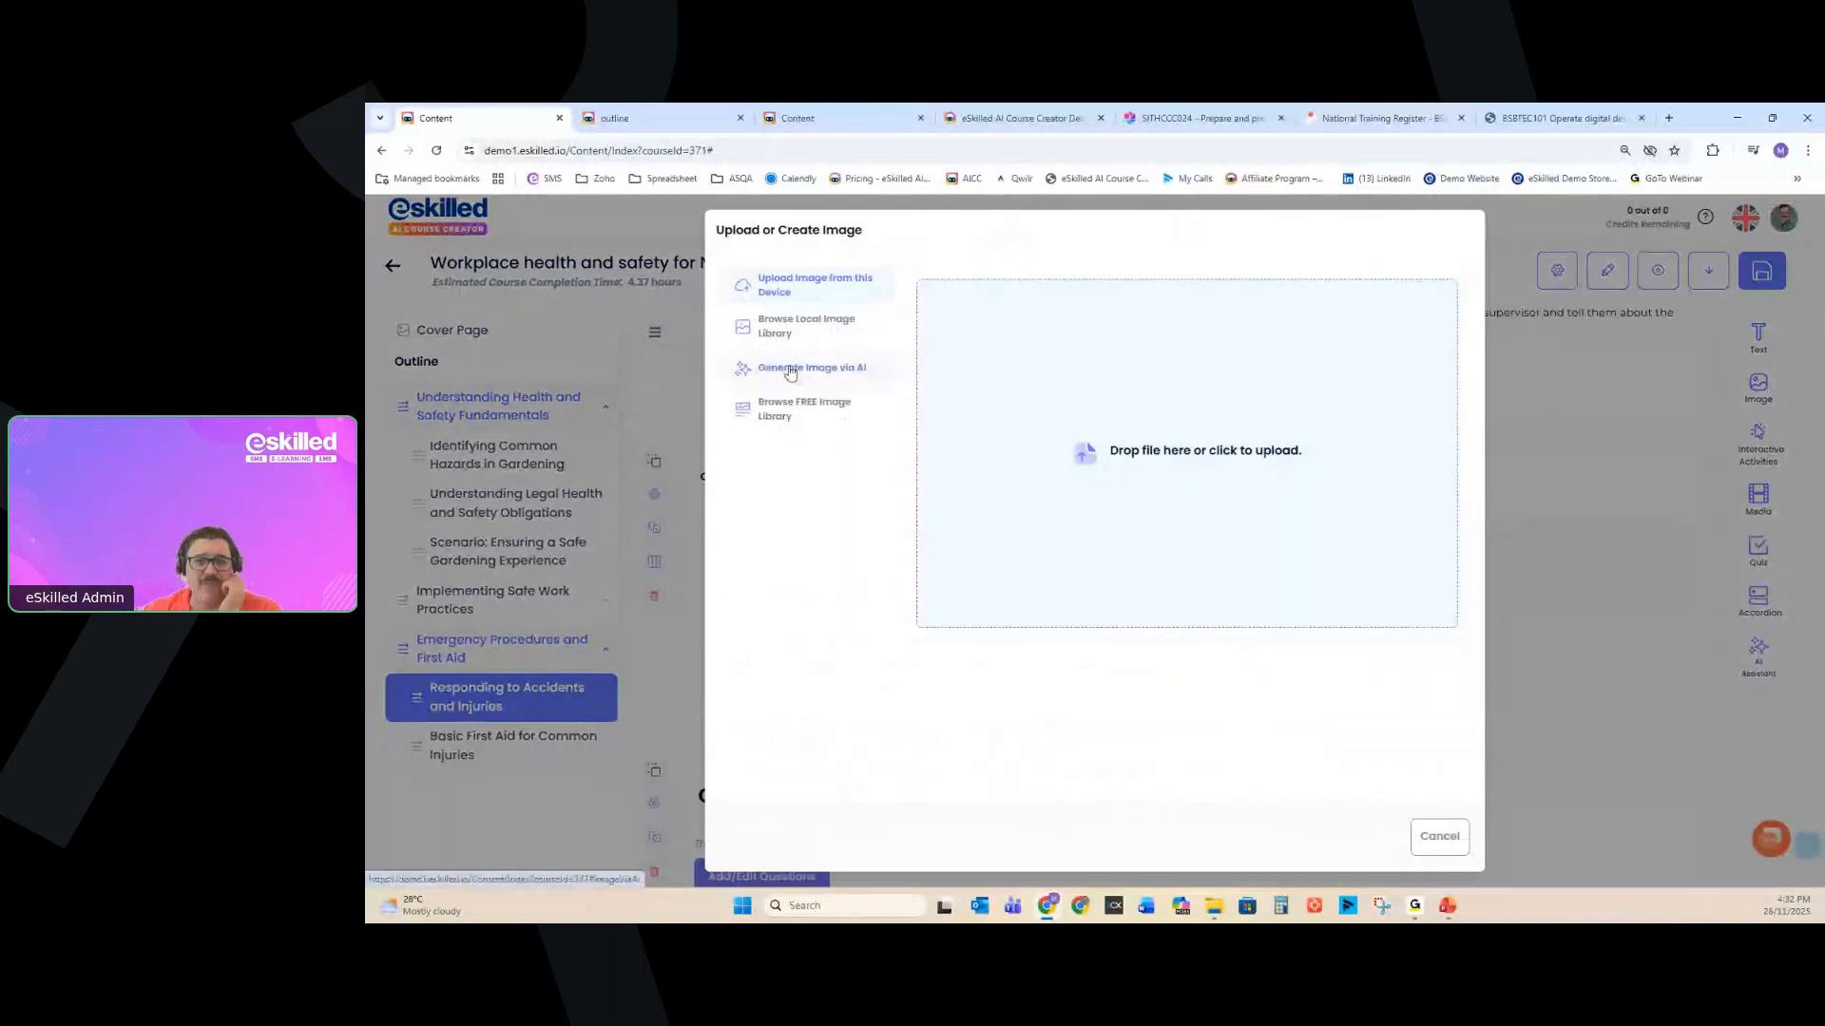
pyautogui.click(780, 412)
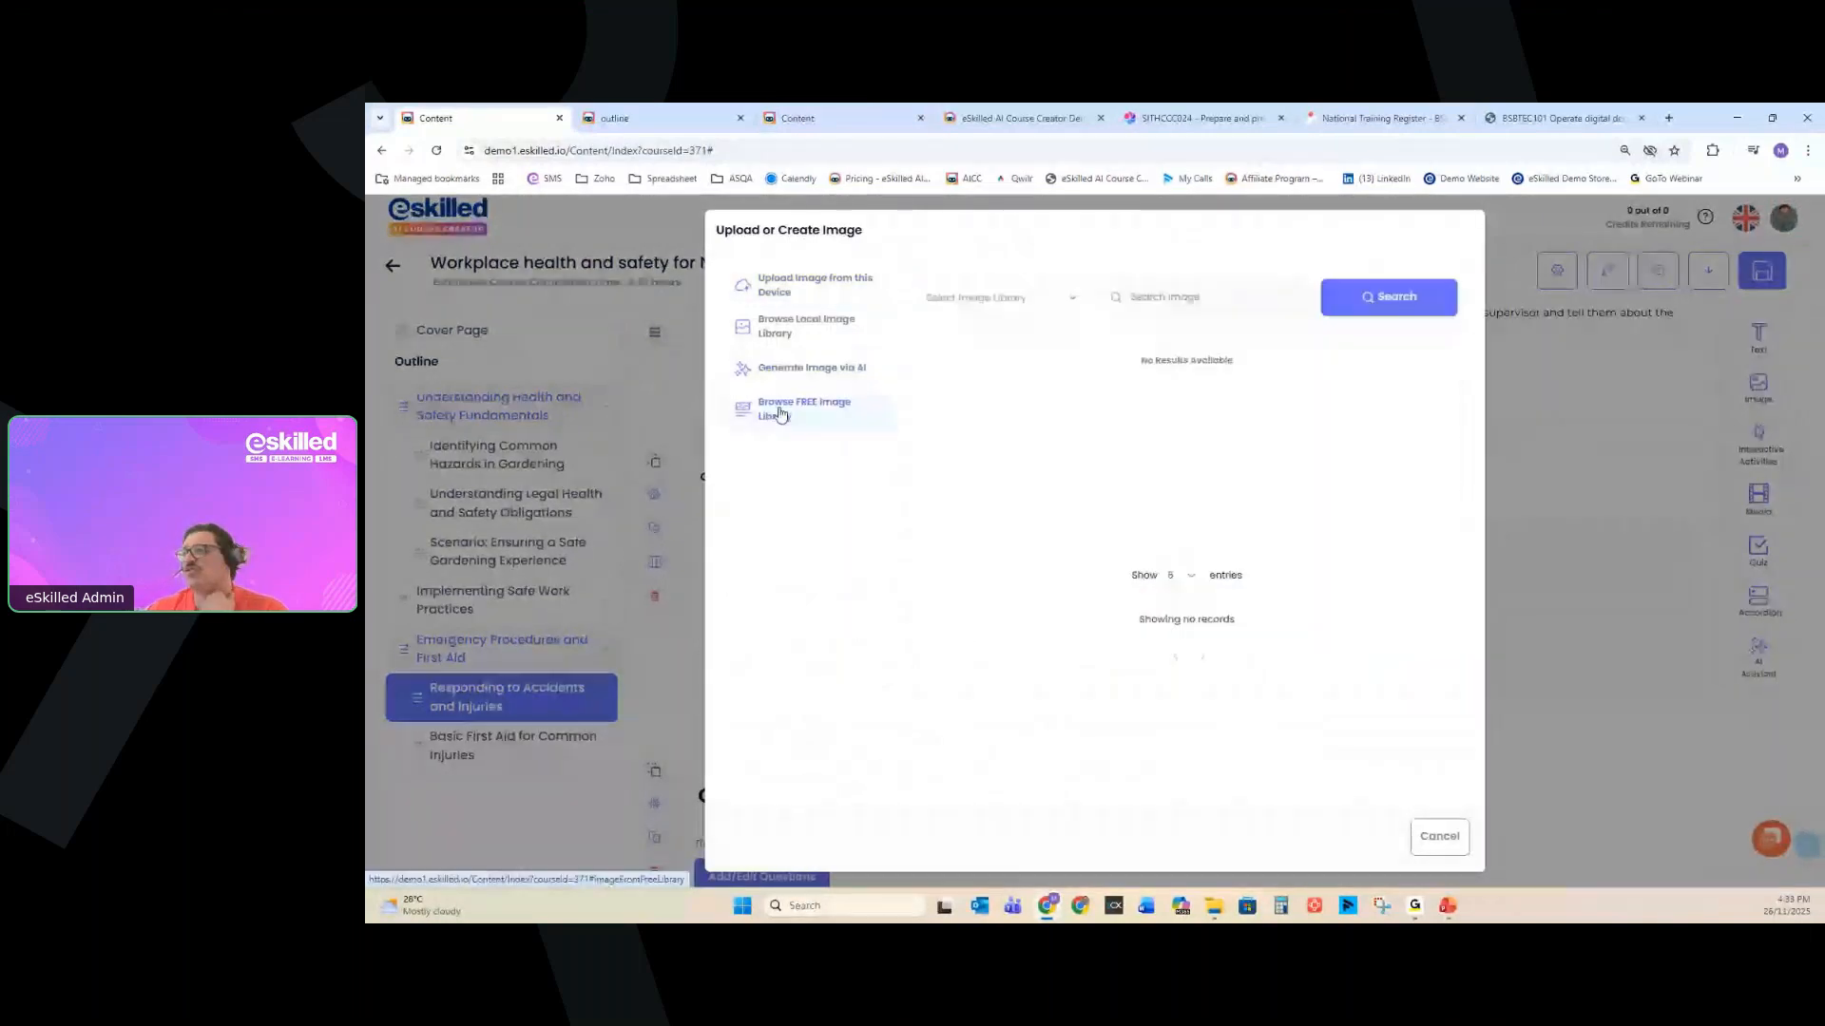
pyautogui.click(979, 297)
pyautogui.click(961, 368)
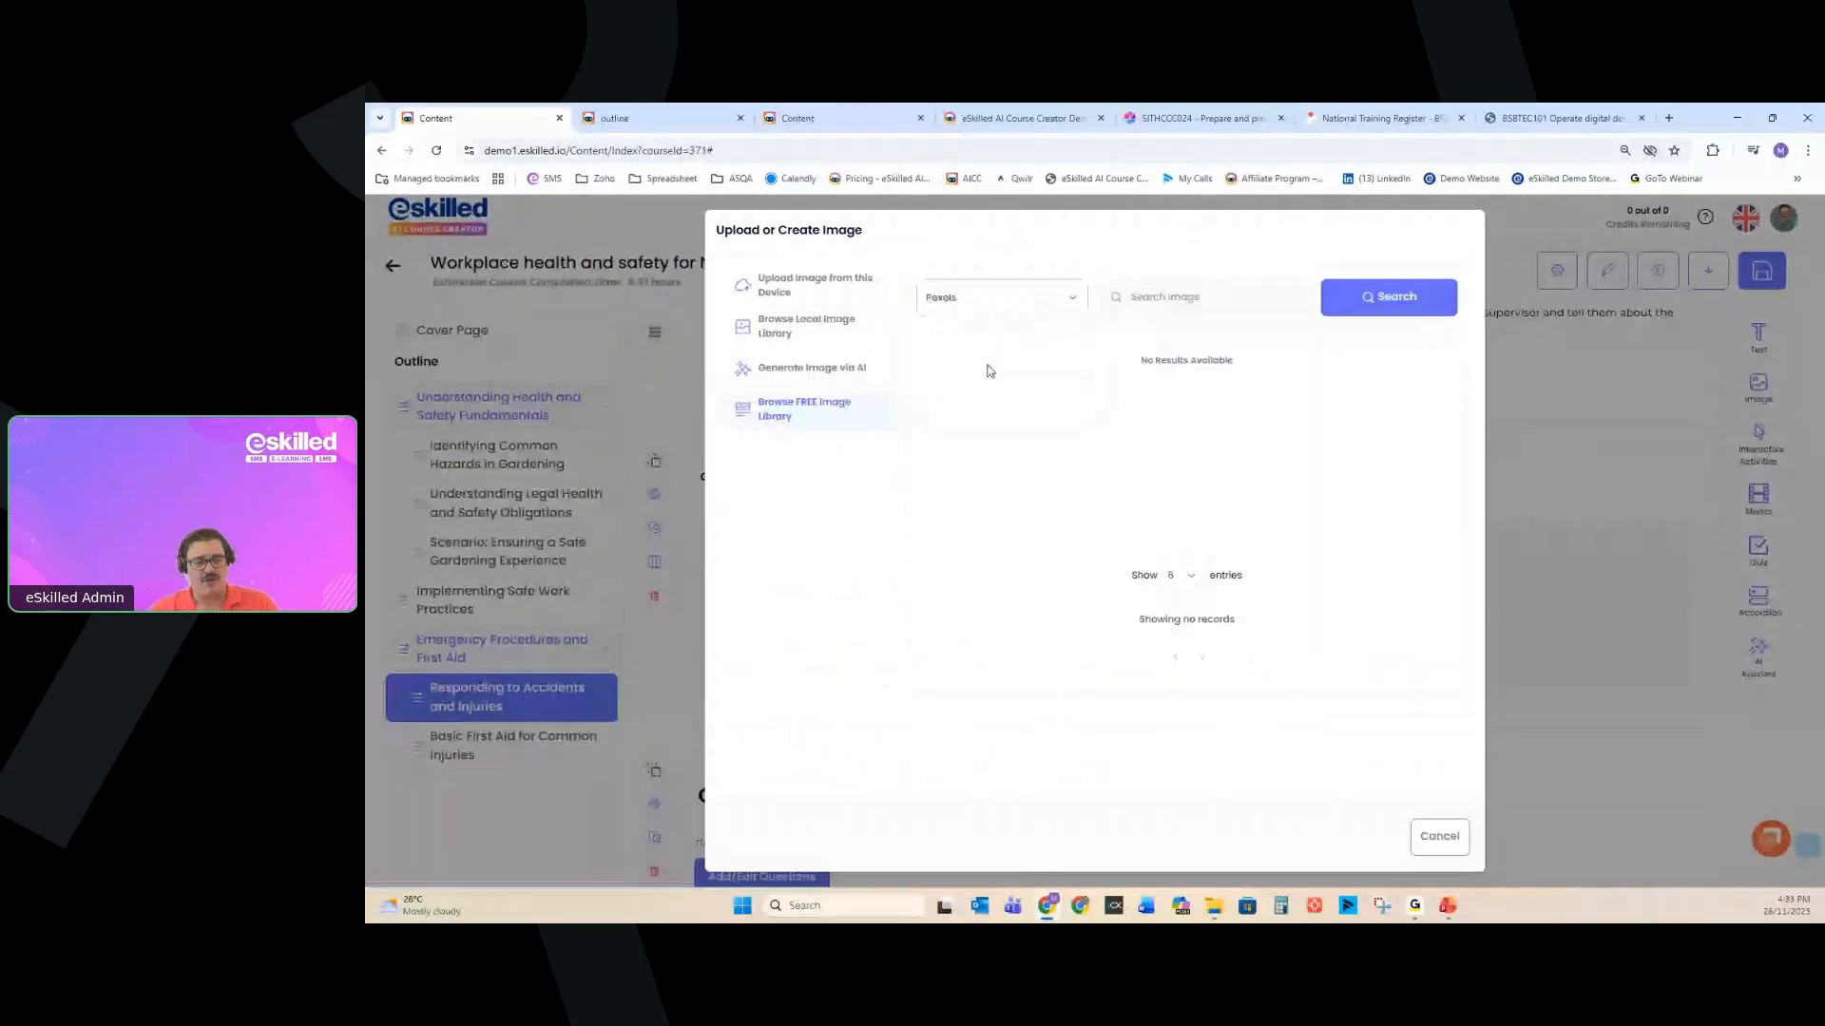
pyautogui.click(1173, 297)
pyautogui.write('accident')
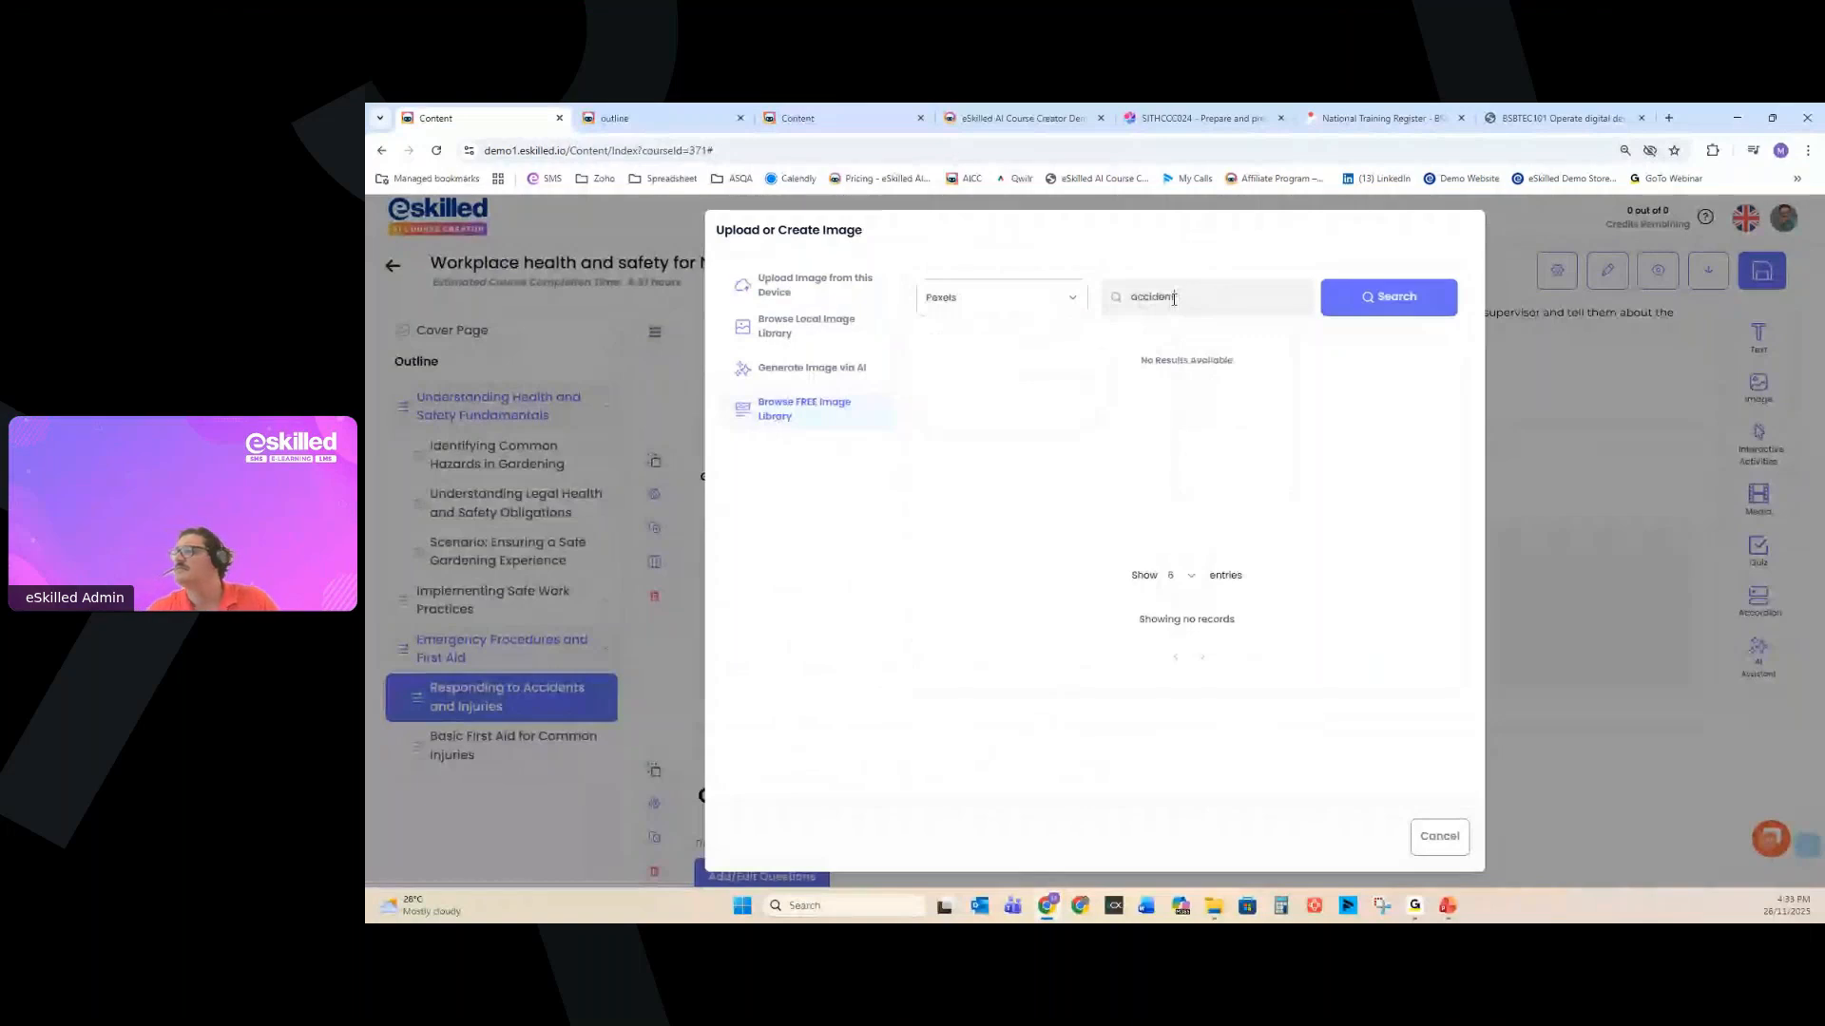
pyautogui.write('s')
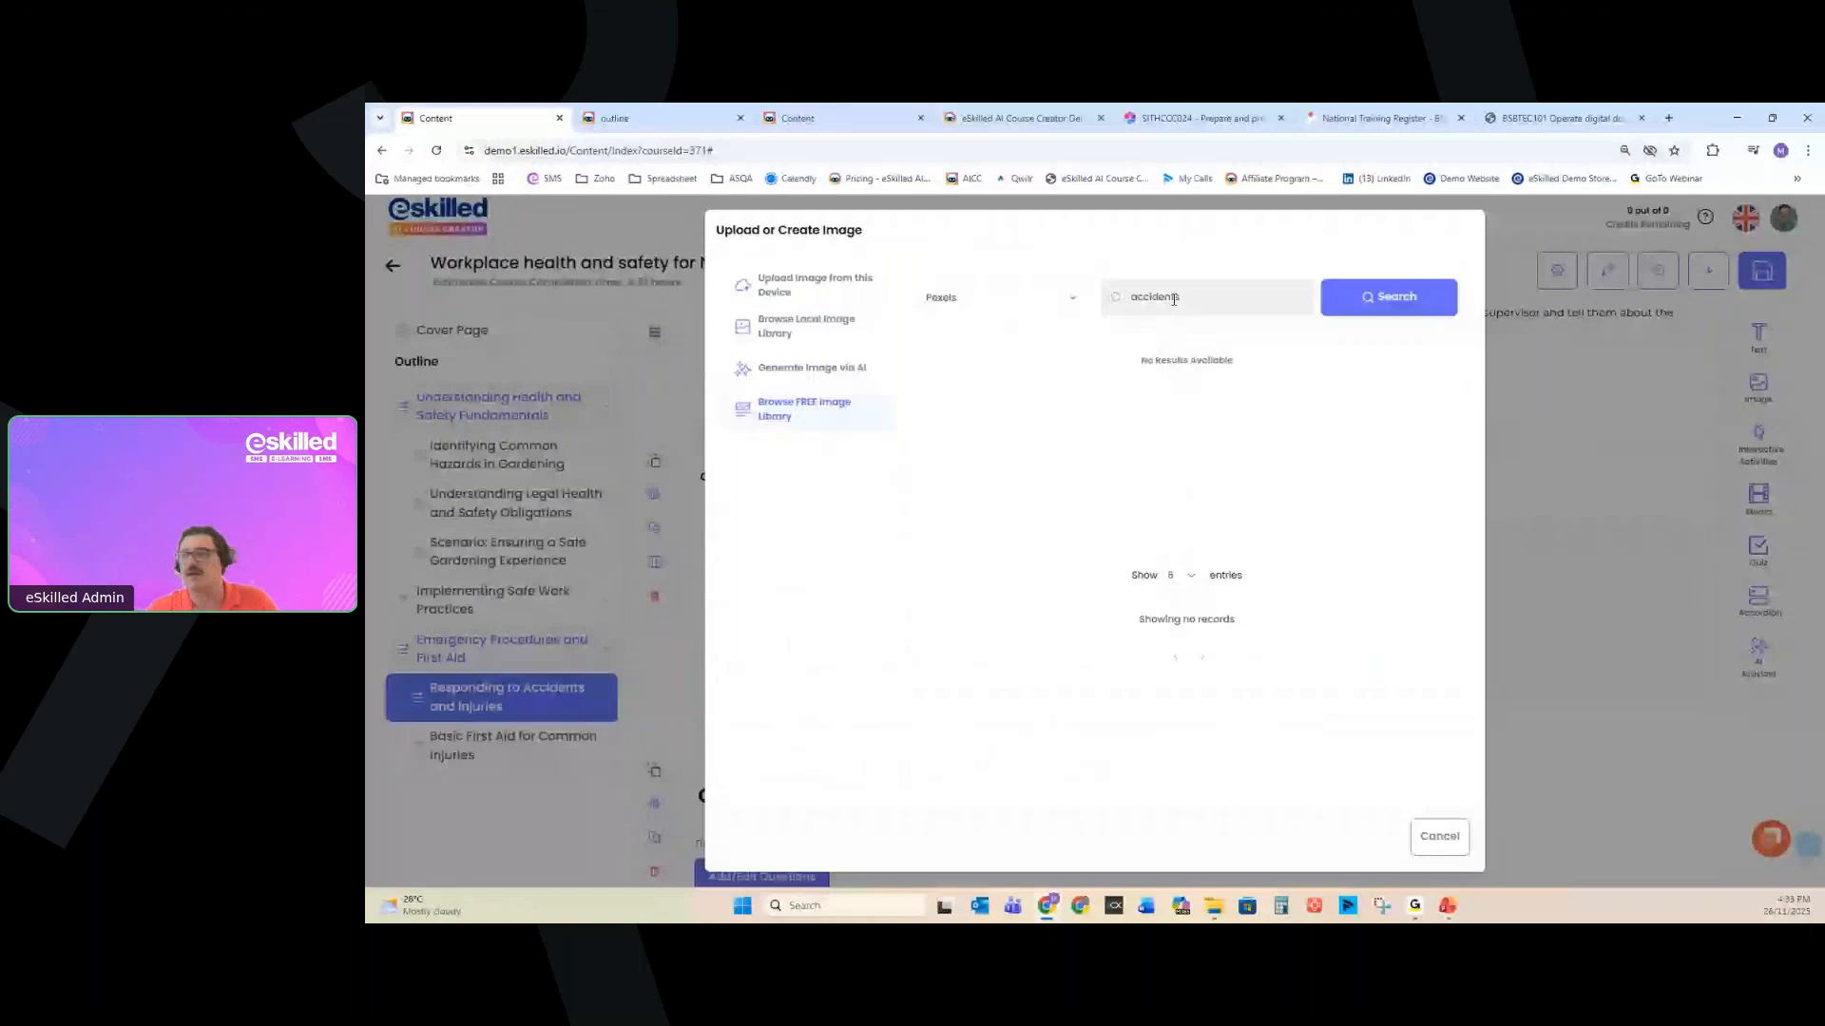
pyautogui.write(' gardening')
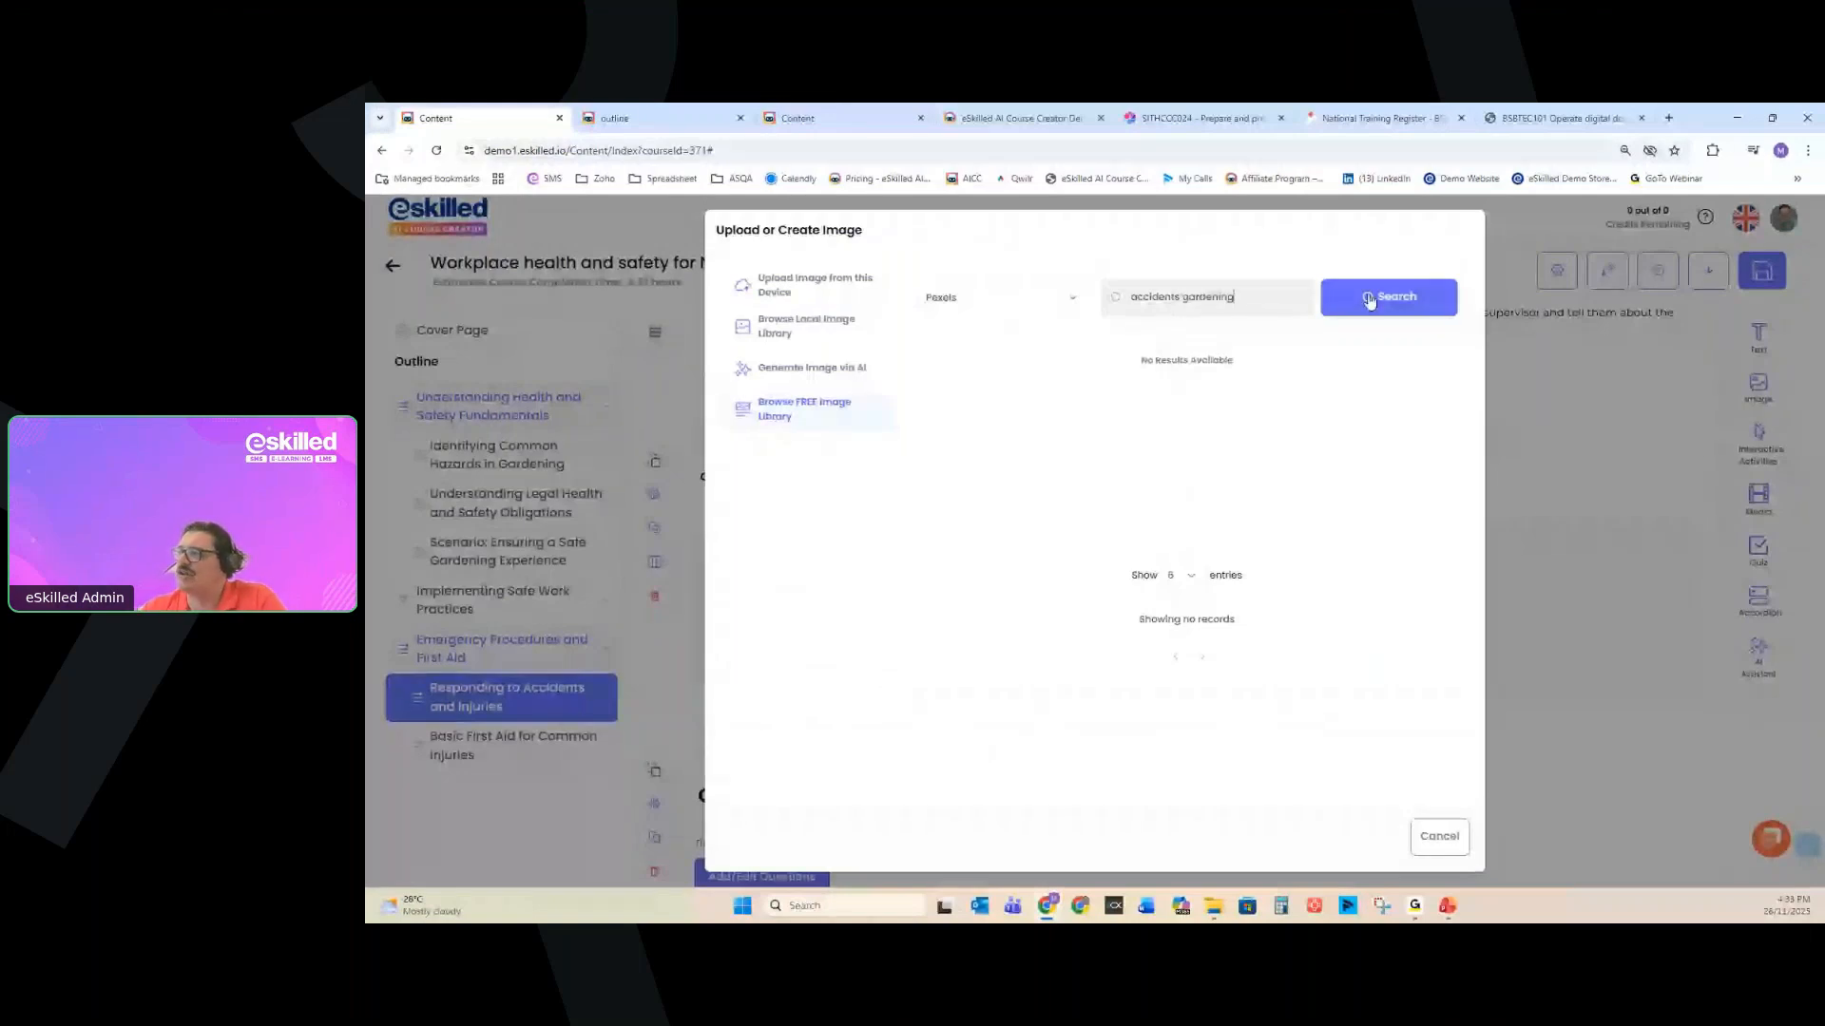
pyautogui.click(1369, 301)
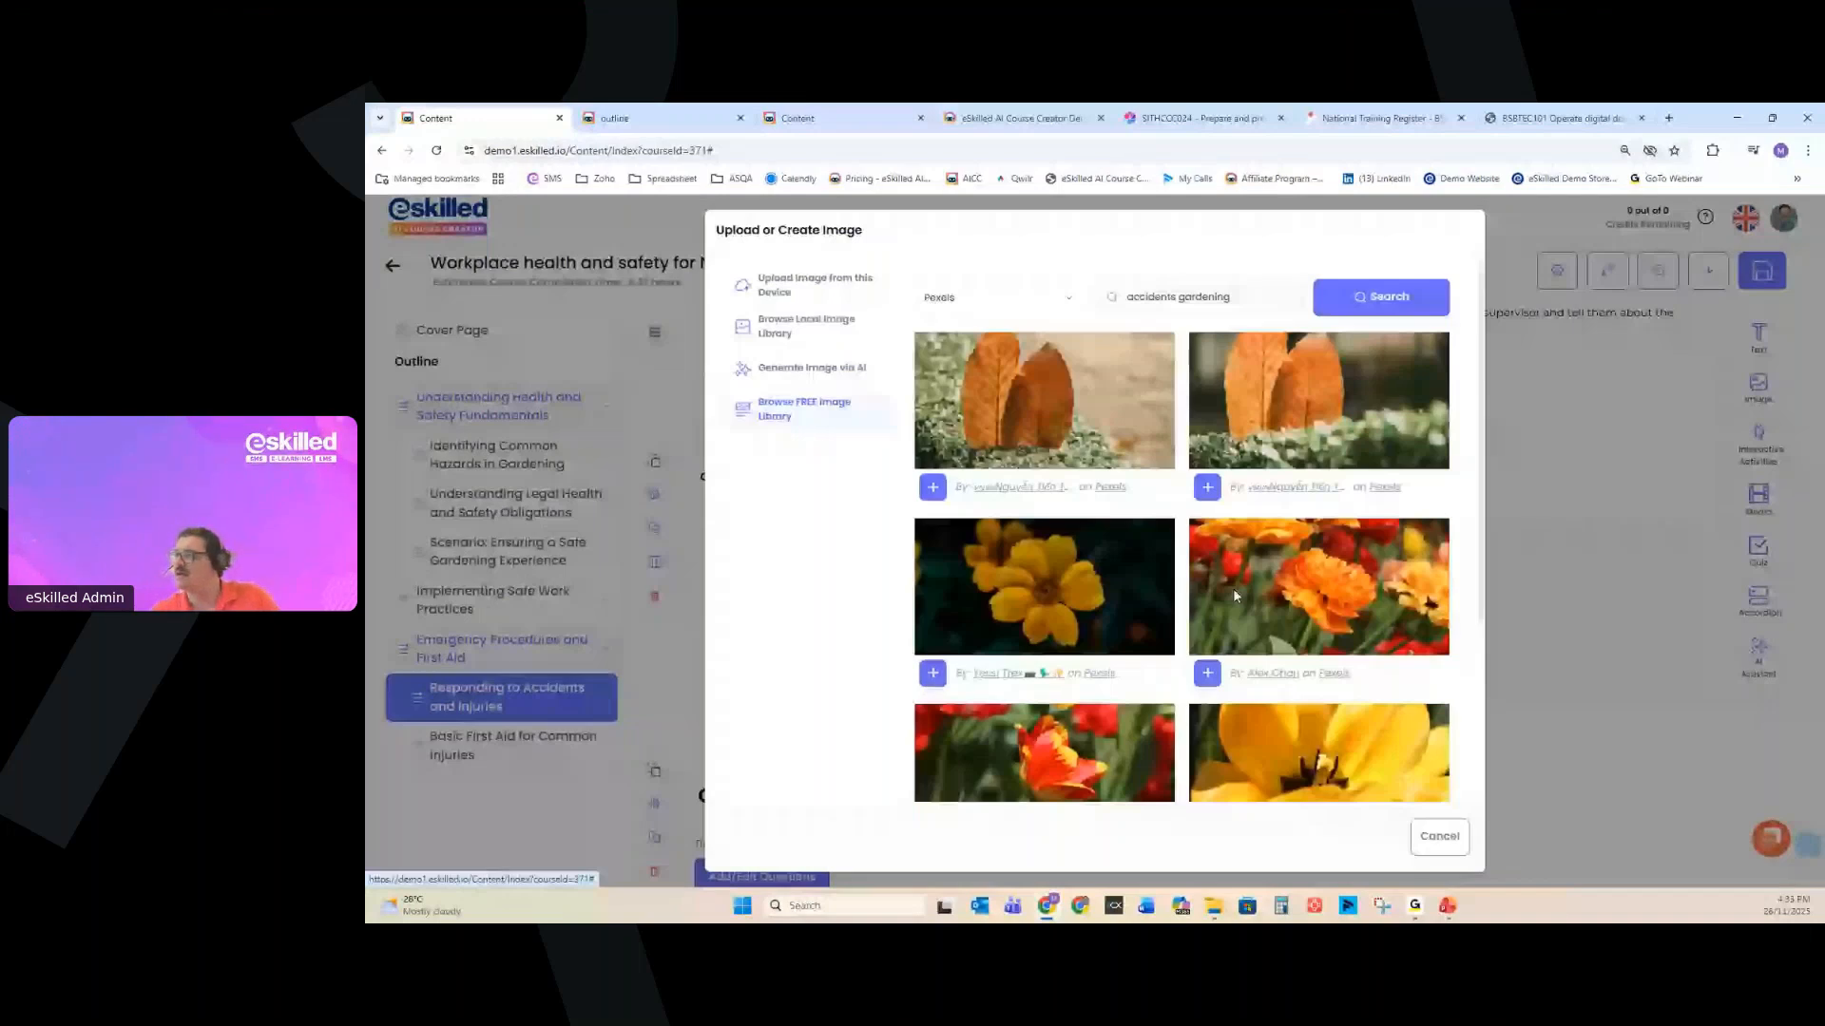
# Change the image search to "accidents" and insert the photo of a person standing on grass in shorts as the hotspot image.
pyautogui.click(1240, 297)
pyautogui.press('BackSpace')
pyautogui.press('BackSpace')
pyautogui.press('BackSpace')
pyautogui.press('BackSpace')
pyautogui.press('BackSpace')
pyautogui.press('BackSpace')
pyautogui.press('BackSpace')
pyautogui.press('BackSpace')
pyautogui.press('BackSpace')
pyautogui.press('BackSpace')
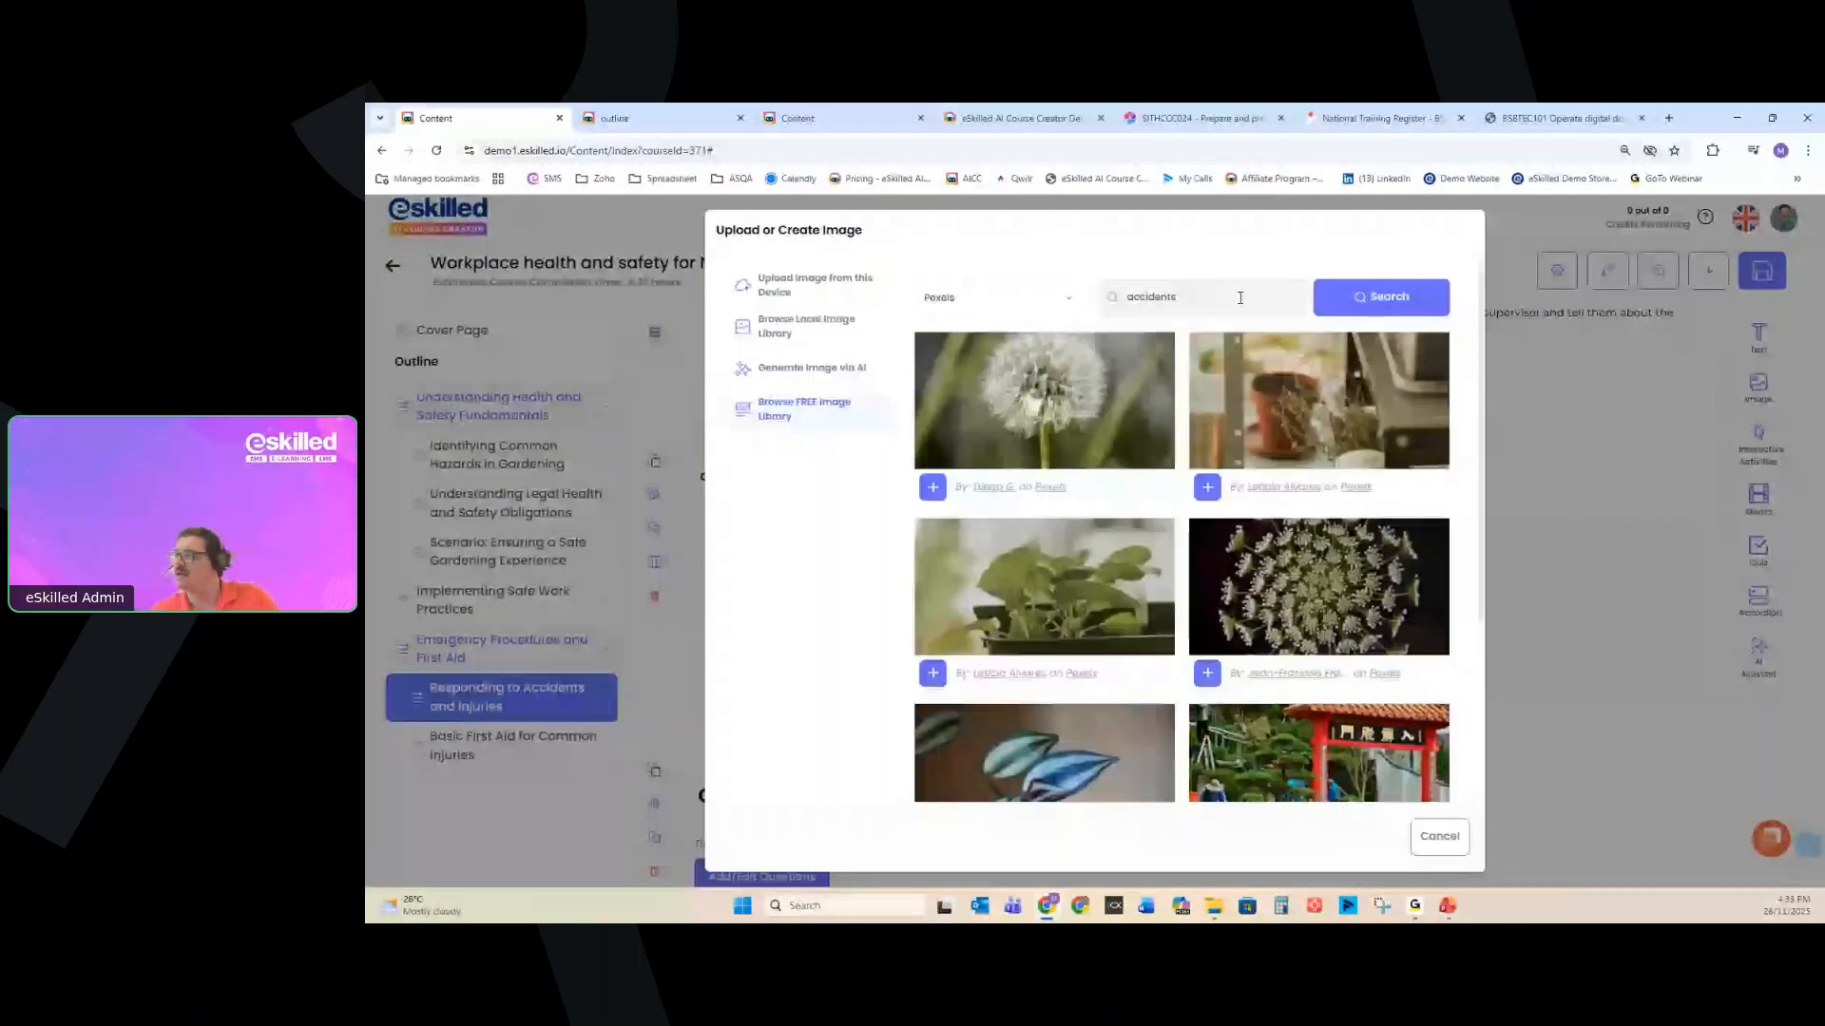
pyautogui.click(1351, 302)
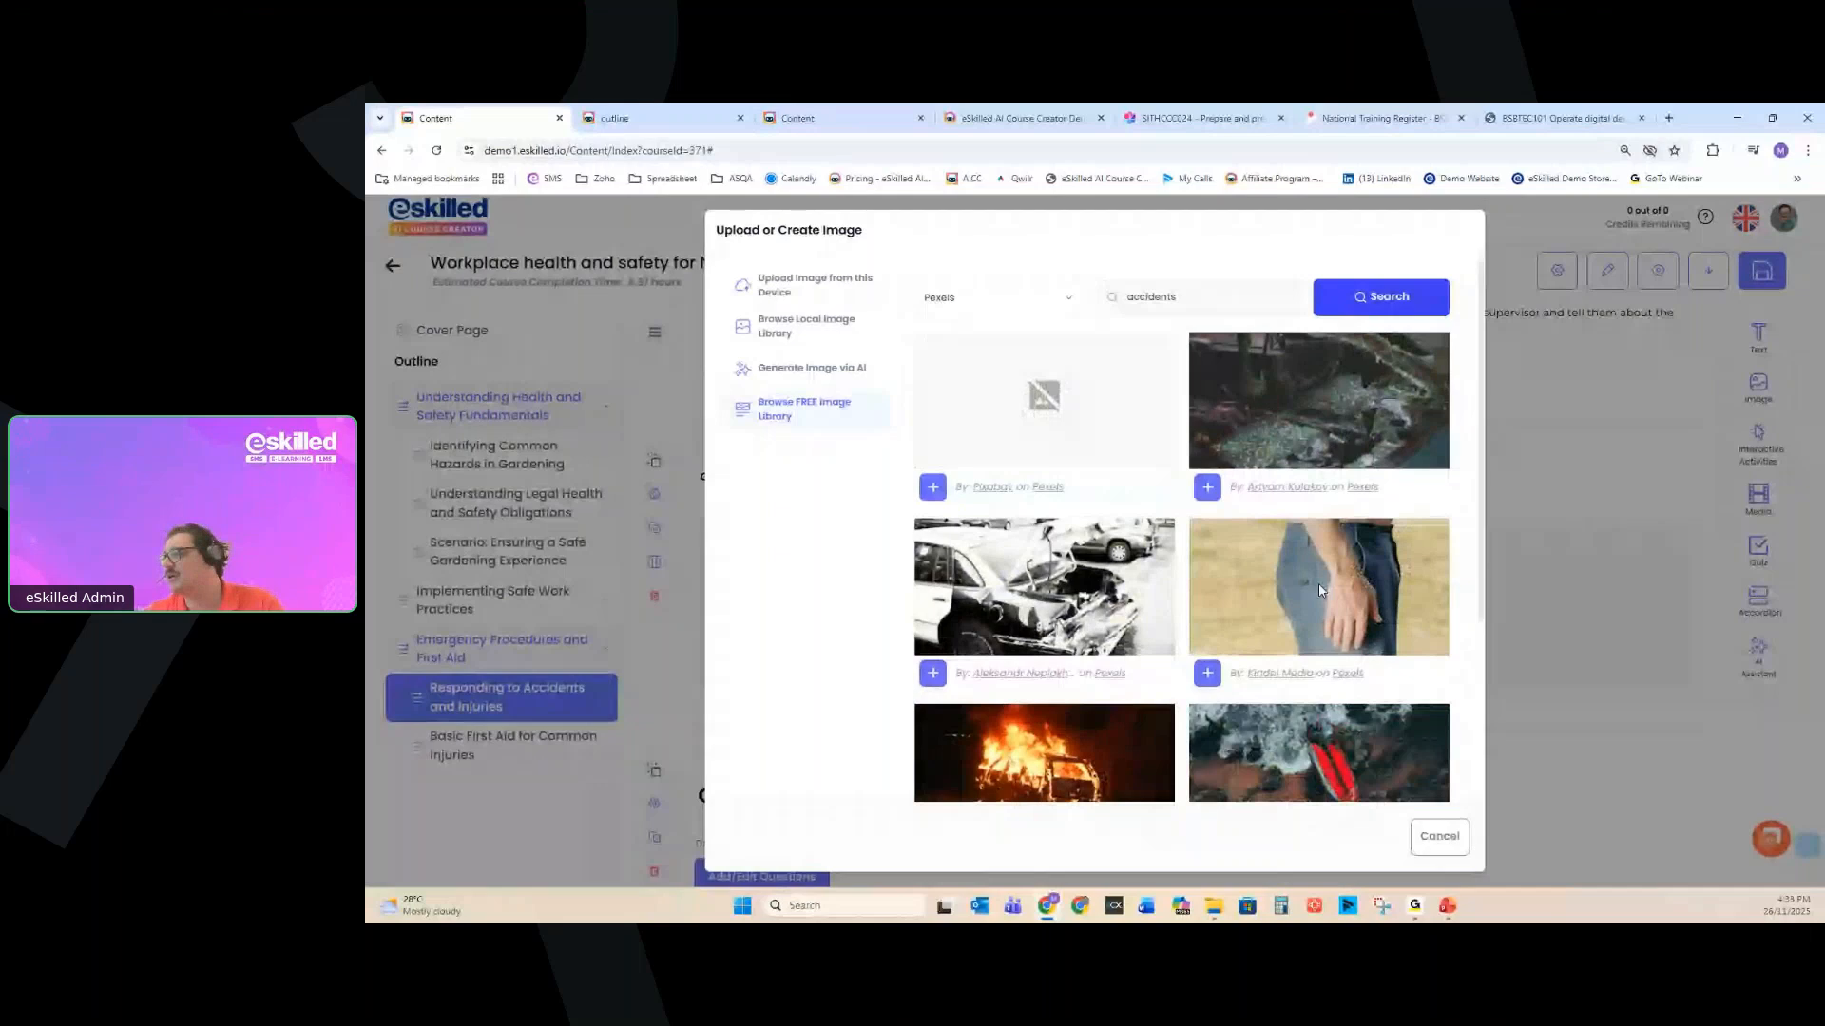
pyautogui.scroll(-2, 1319, 589)
pyautogui.click(1208, 522)
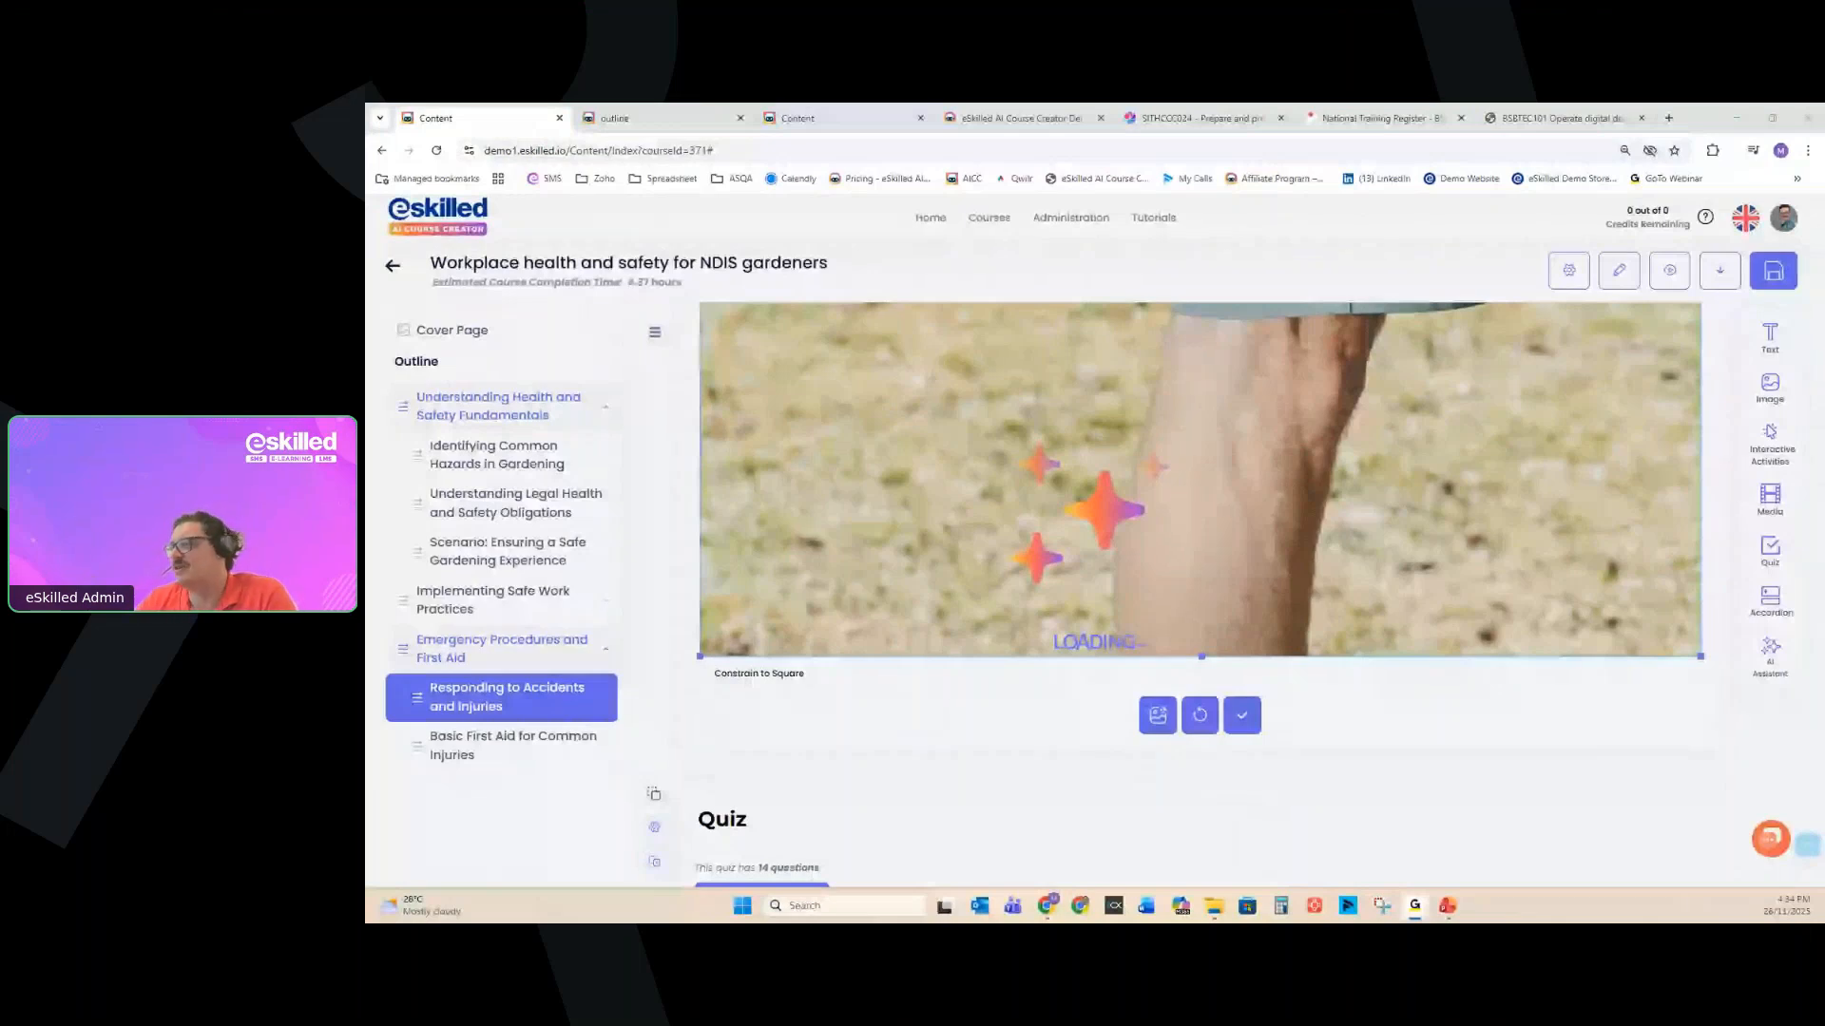
# Check the course generation status, and add an image hotspot reading "First, make sure you are safe and have given first aid if needed.".
pyautogui.click(644, 122)
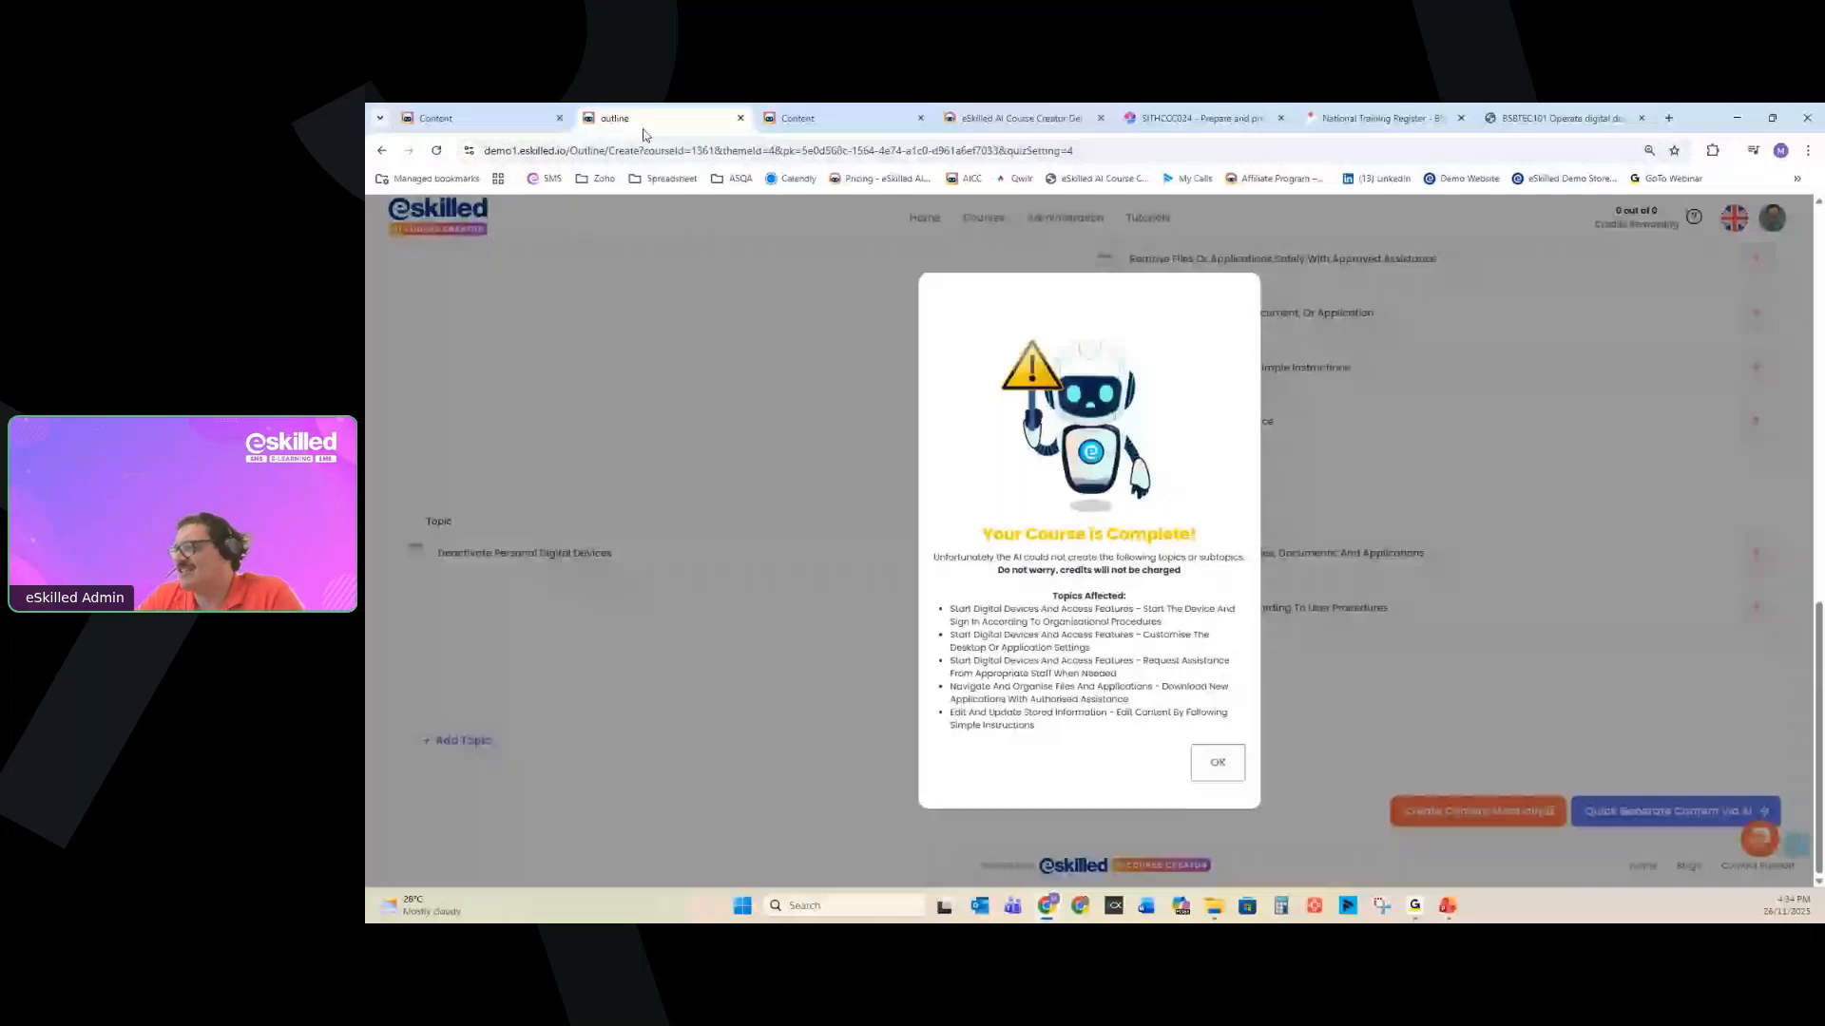
pyautogui.click(483, 120)
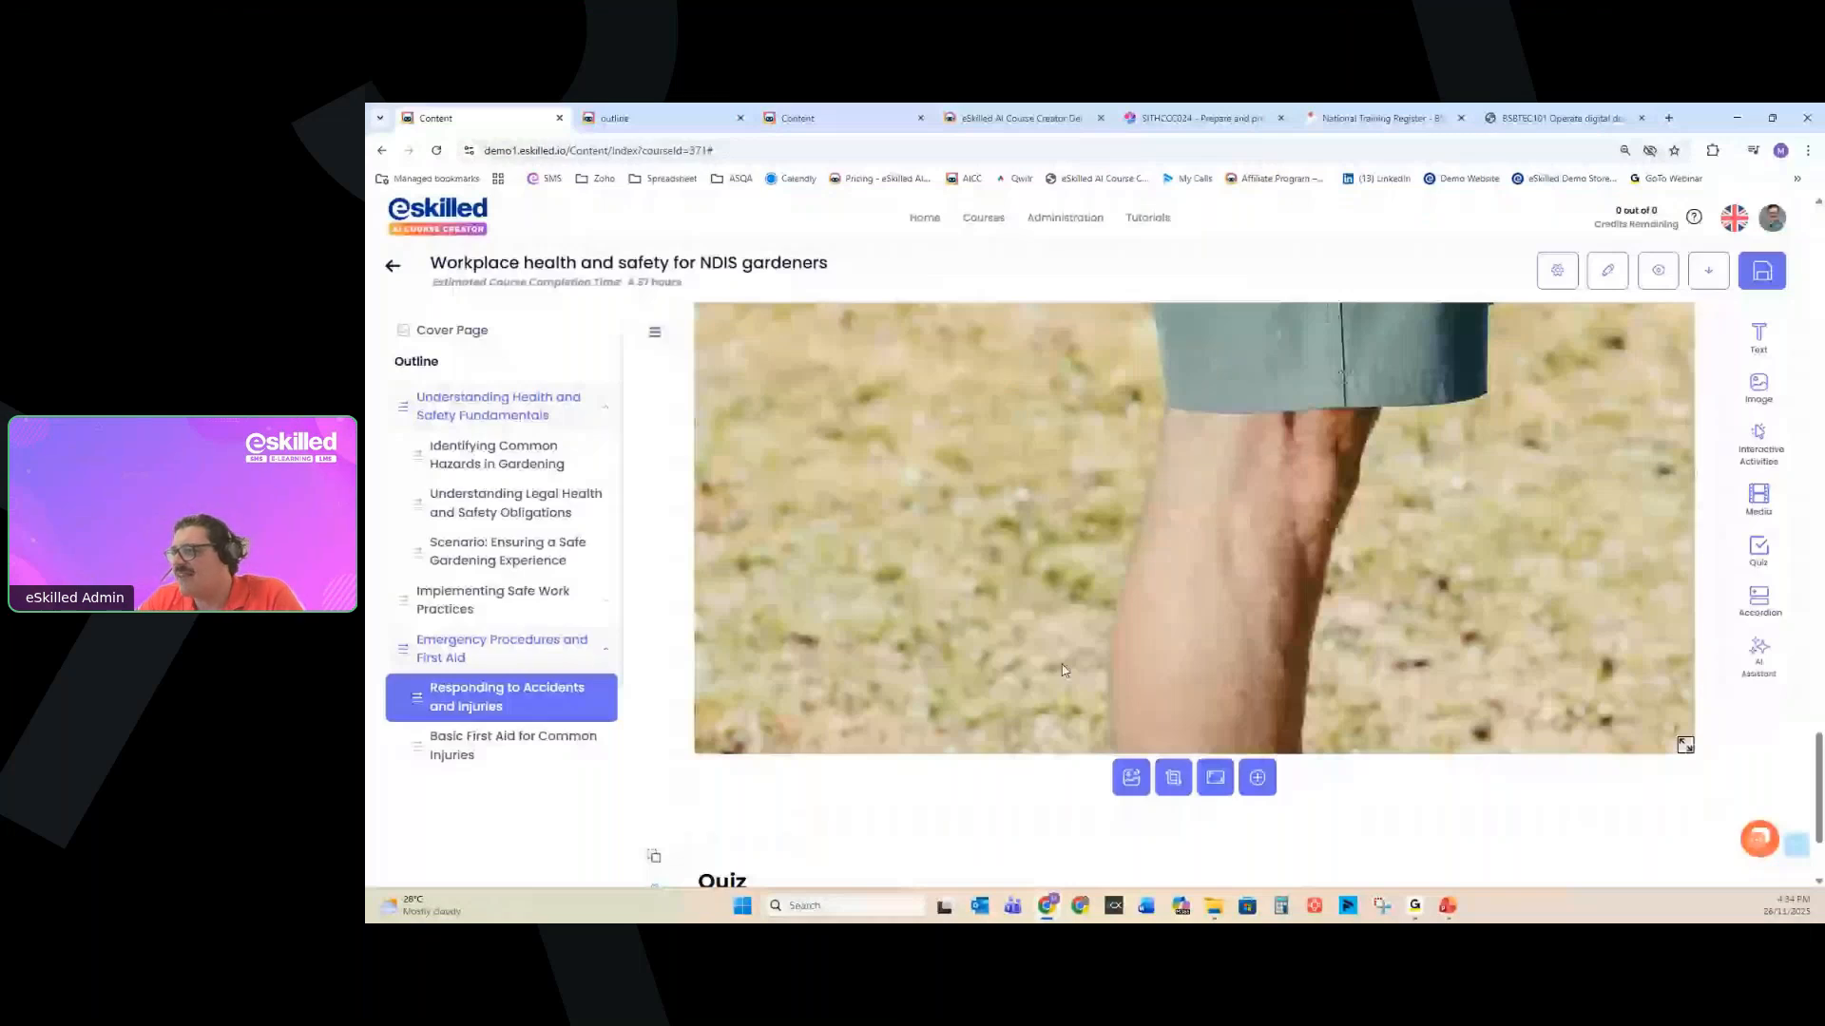
pyautogui.scroll(-3, 1063, 670)
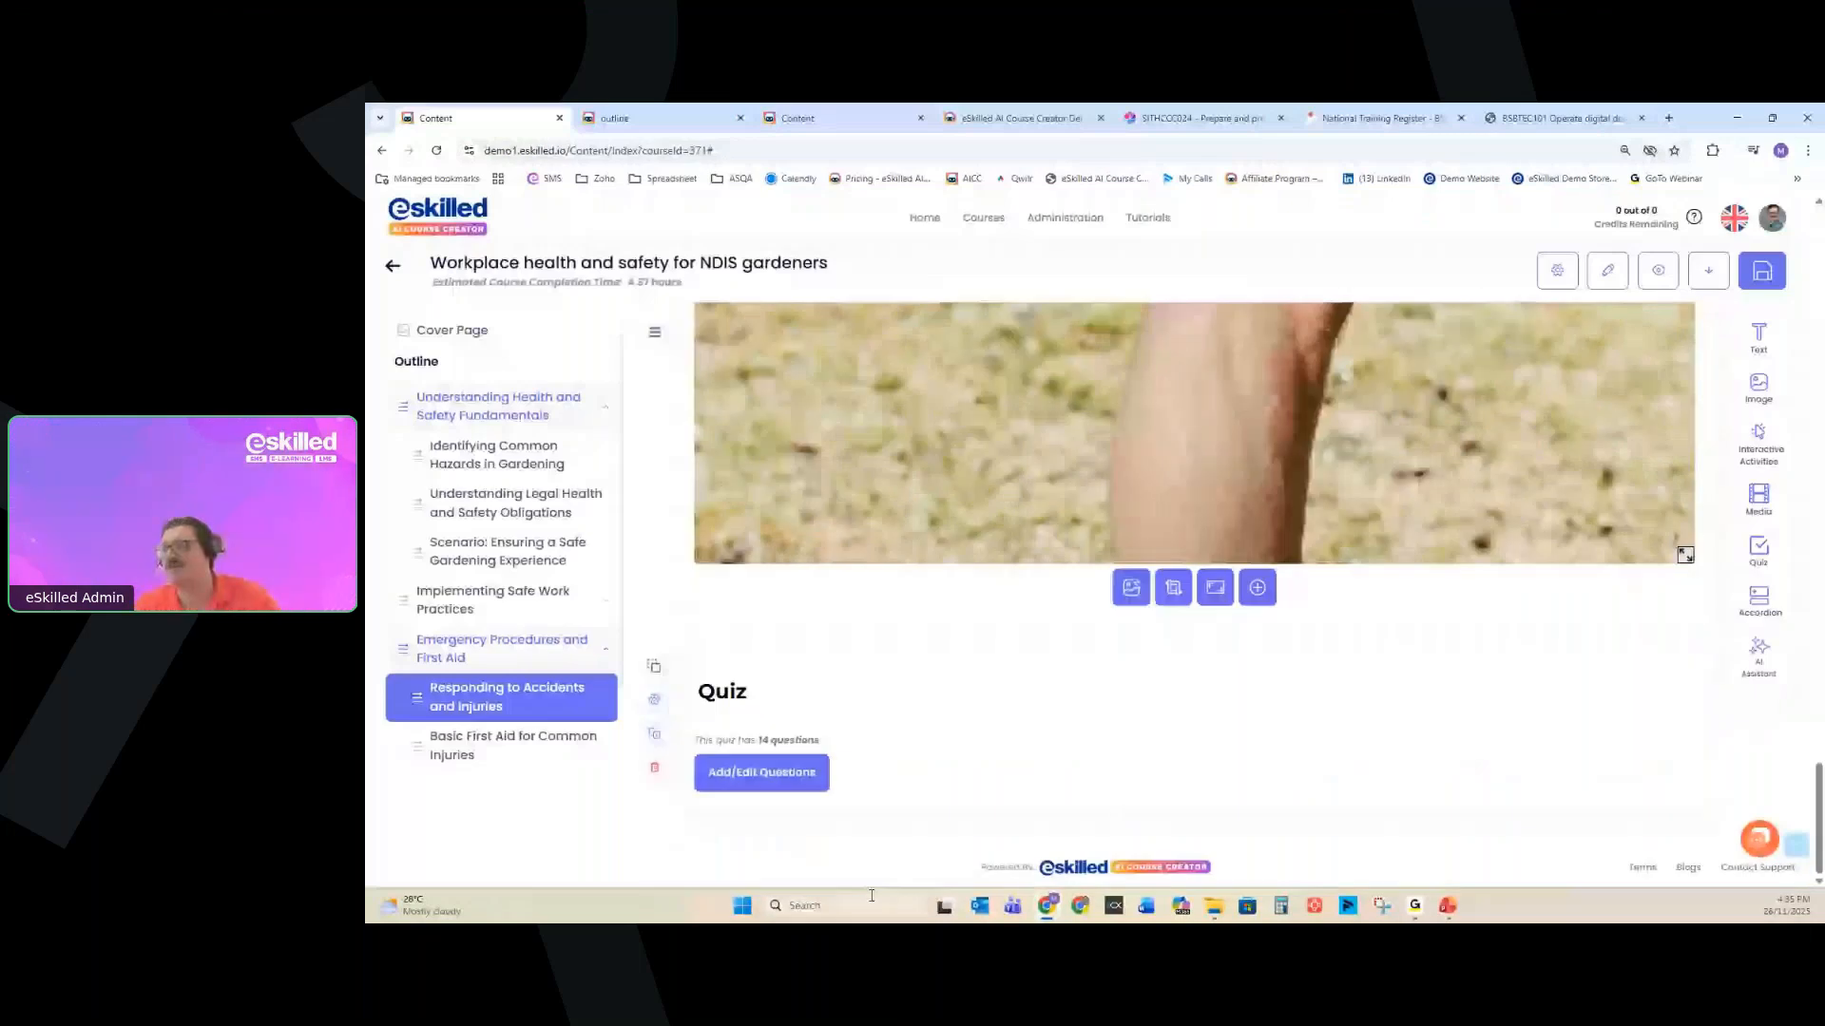
pyautogui.scroll(10, 965, 672)
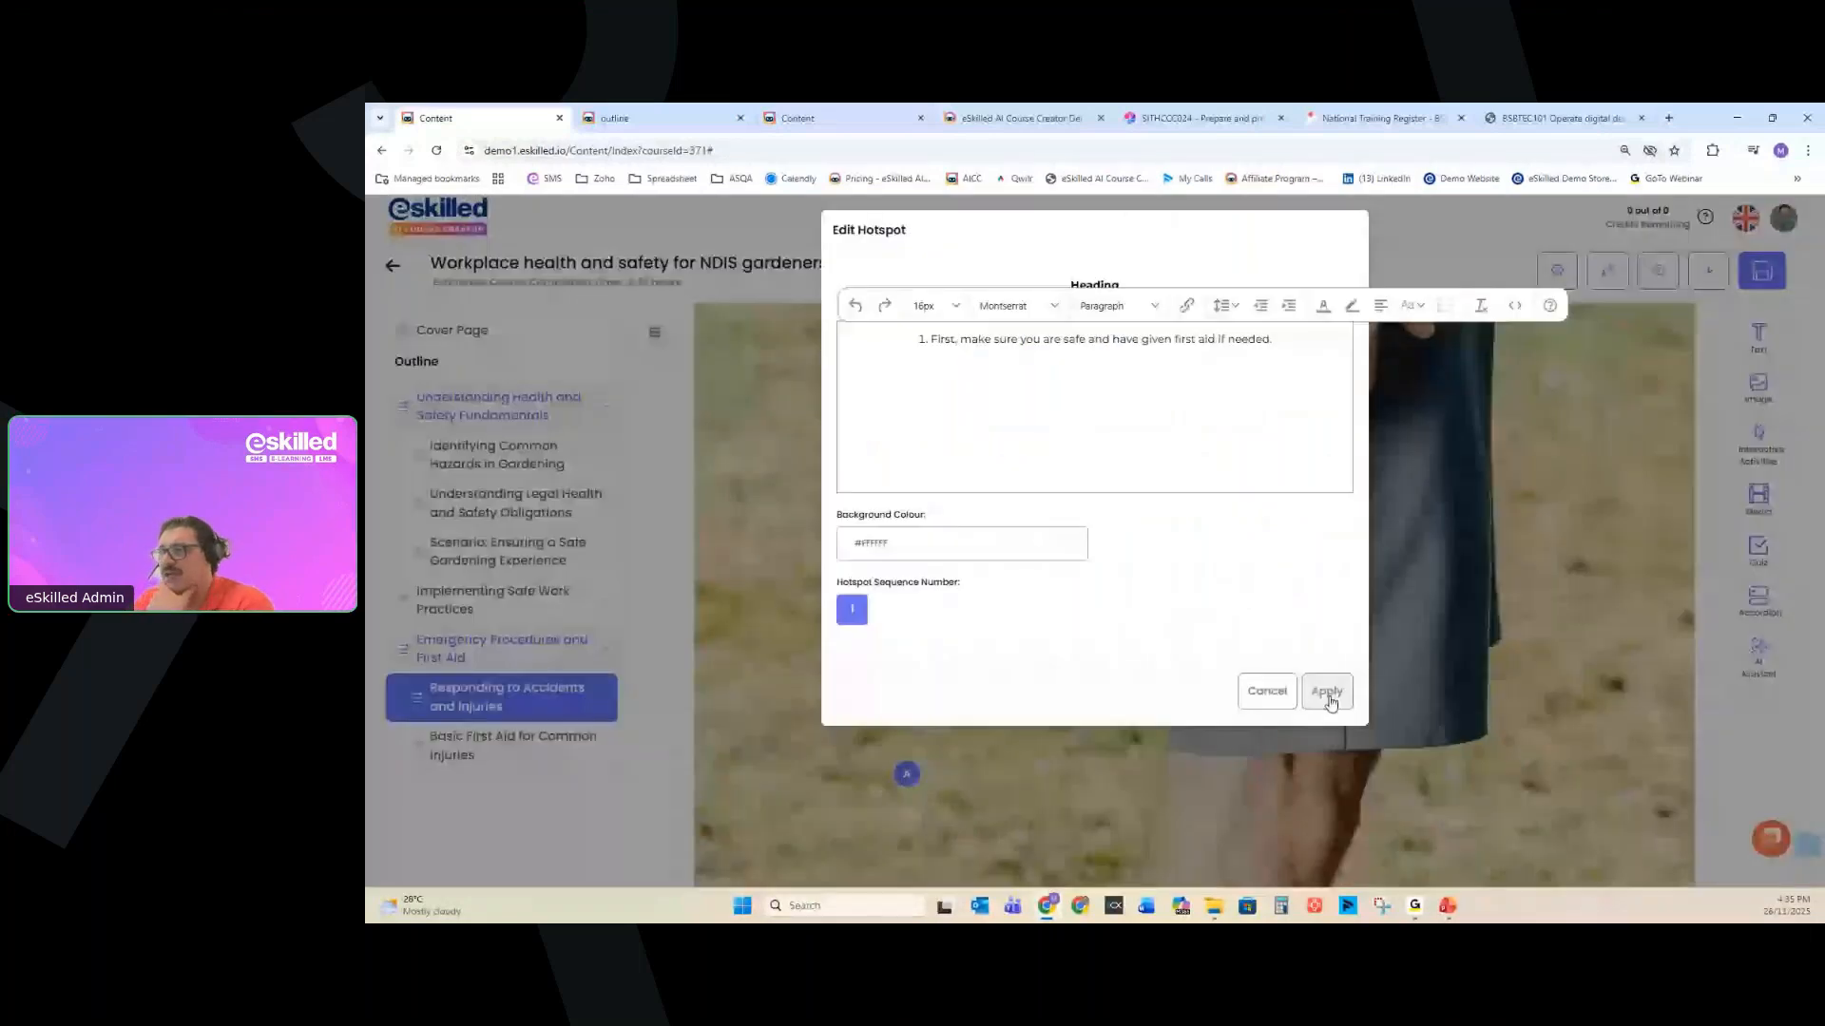
pyautogui.click(1329, 702)
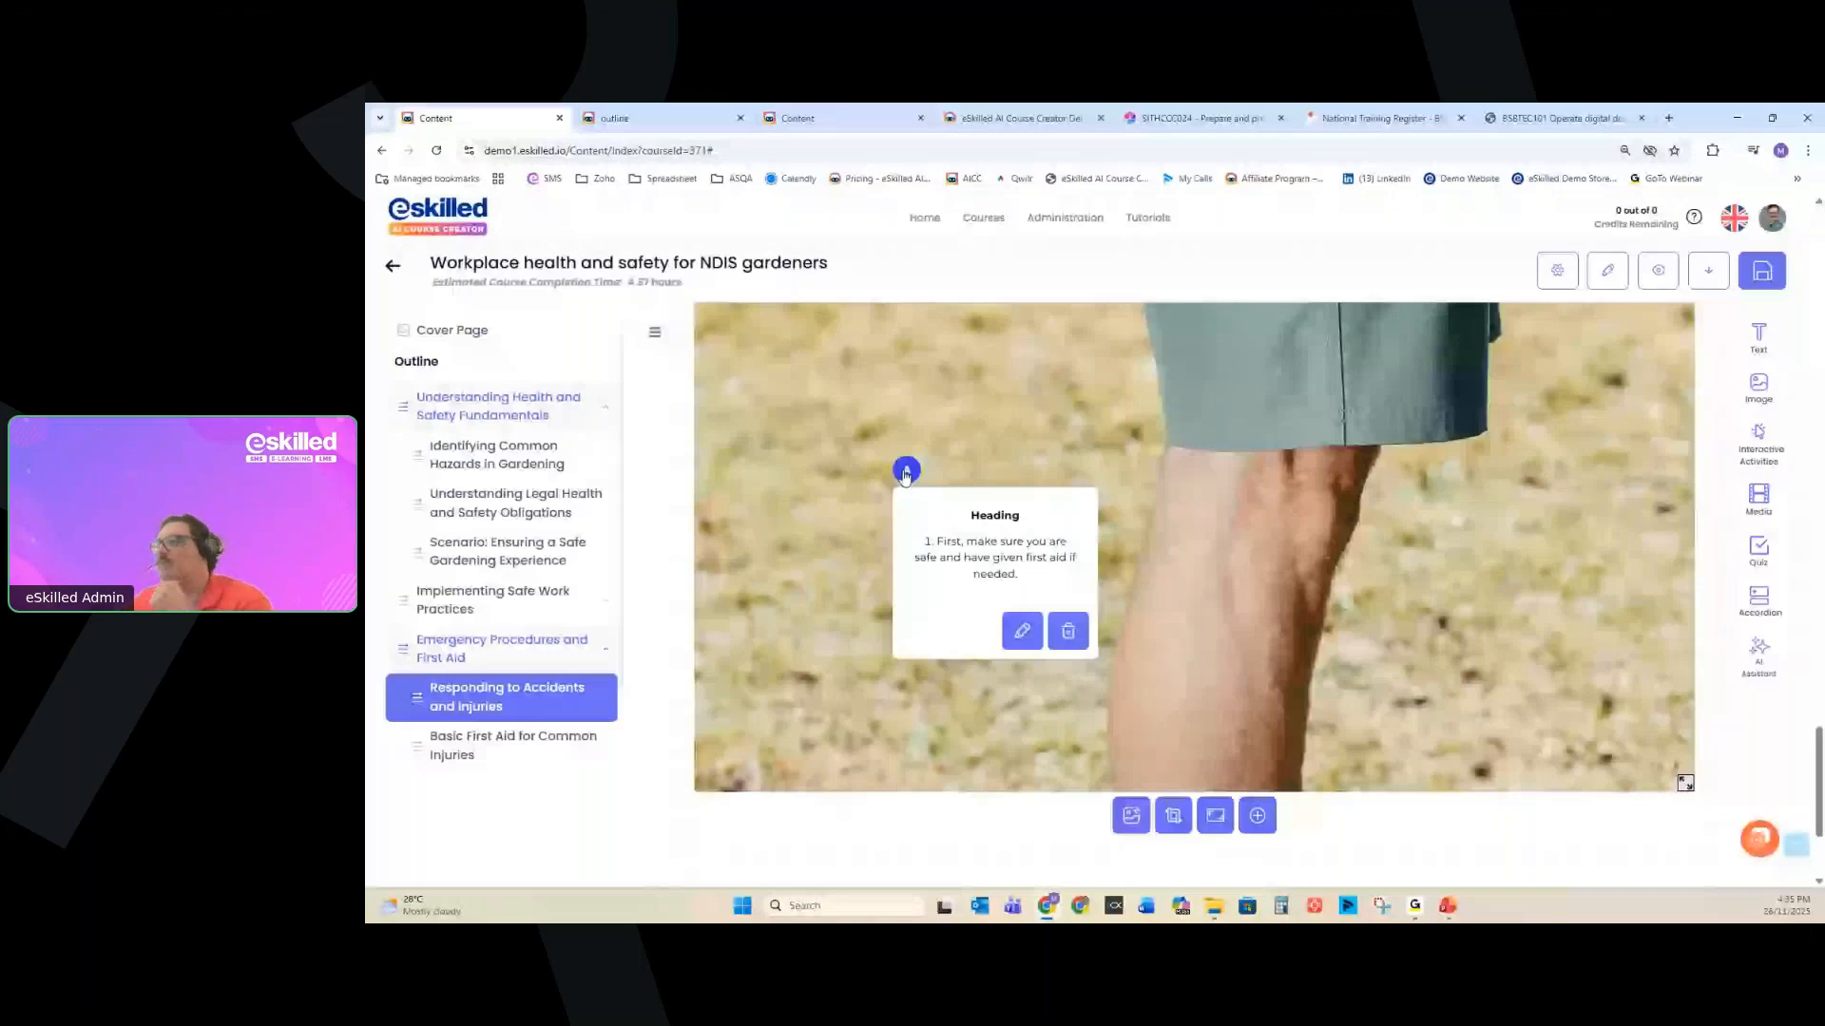
# Review the content blocks that can be added to the topic, including interactive activities, image layouts, text and media options.
pyautogui.scroll(-2, 906, 475)
pyautogui.click(1574, 574)
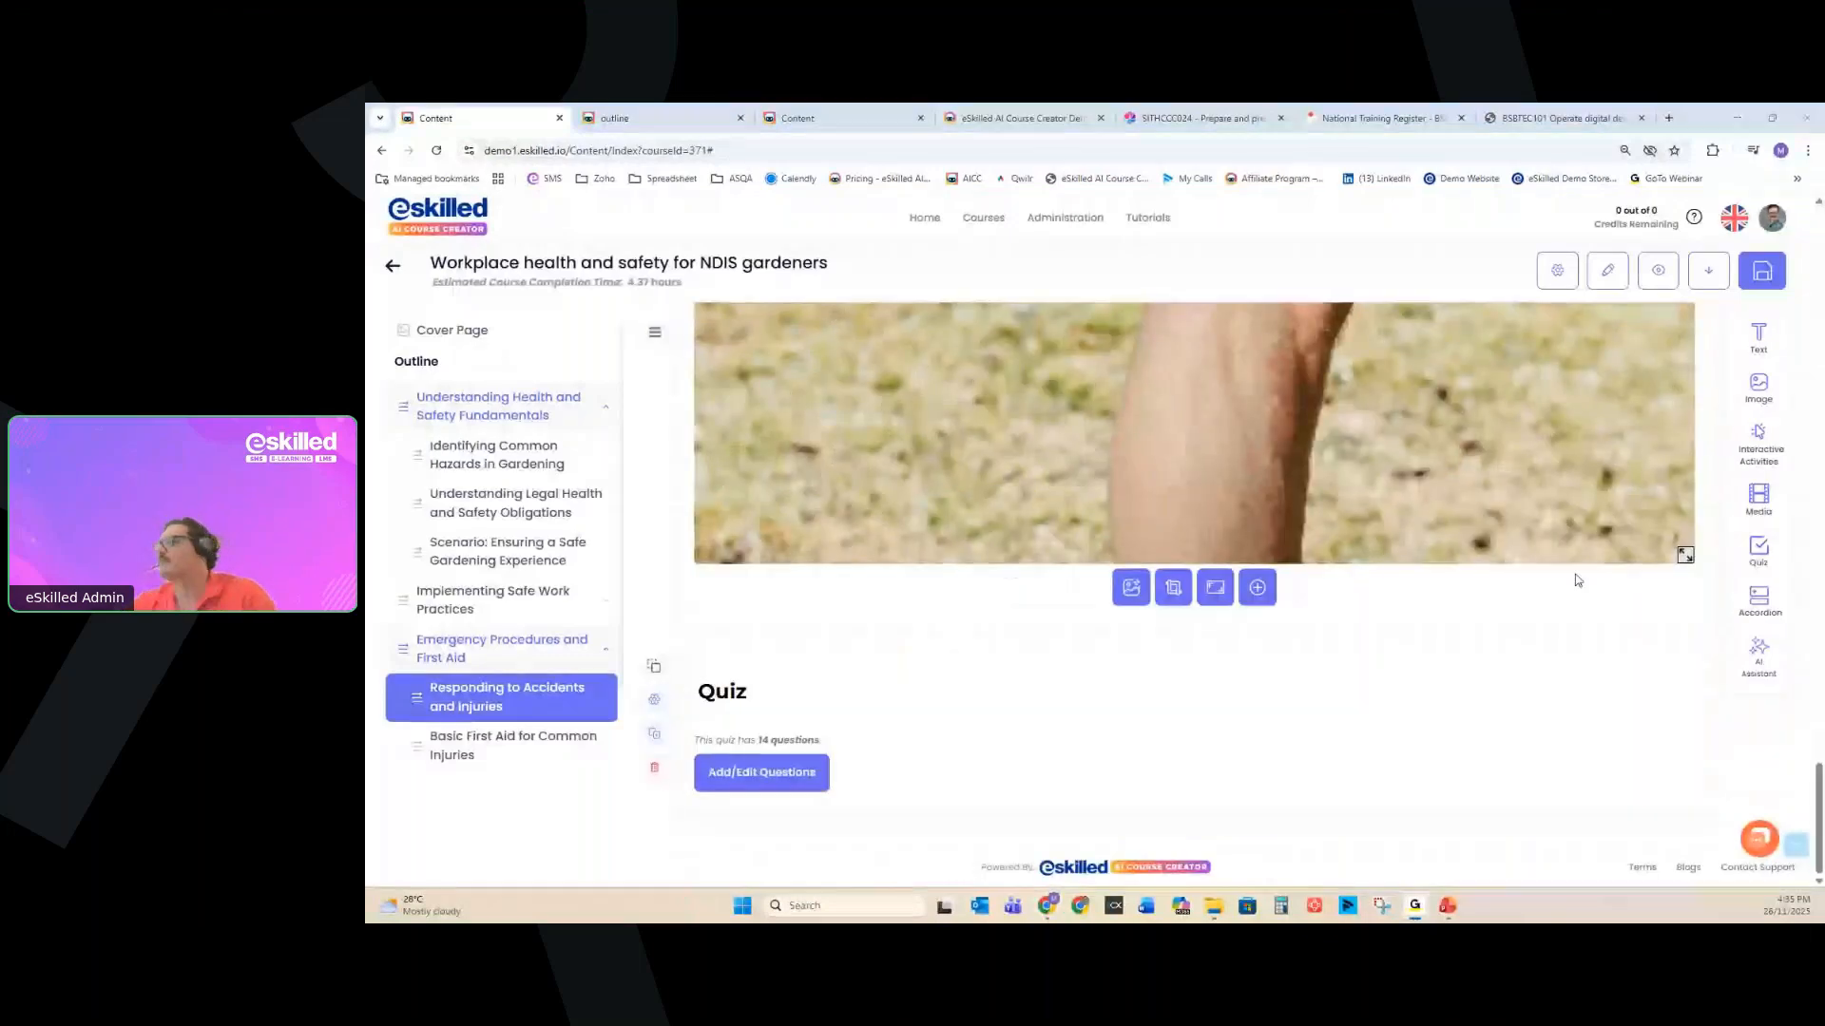
pyautogui.moveTo(1784, 474)
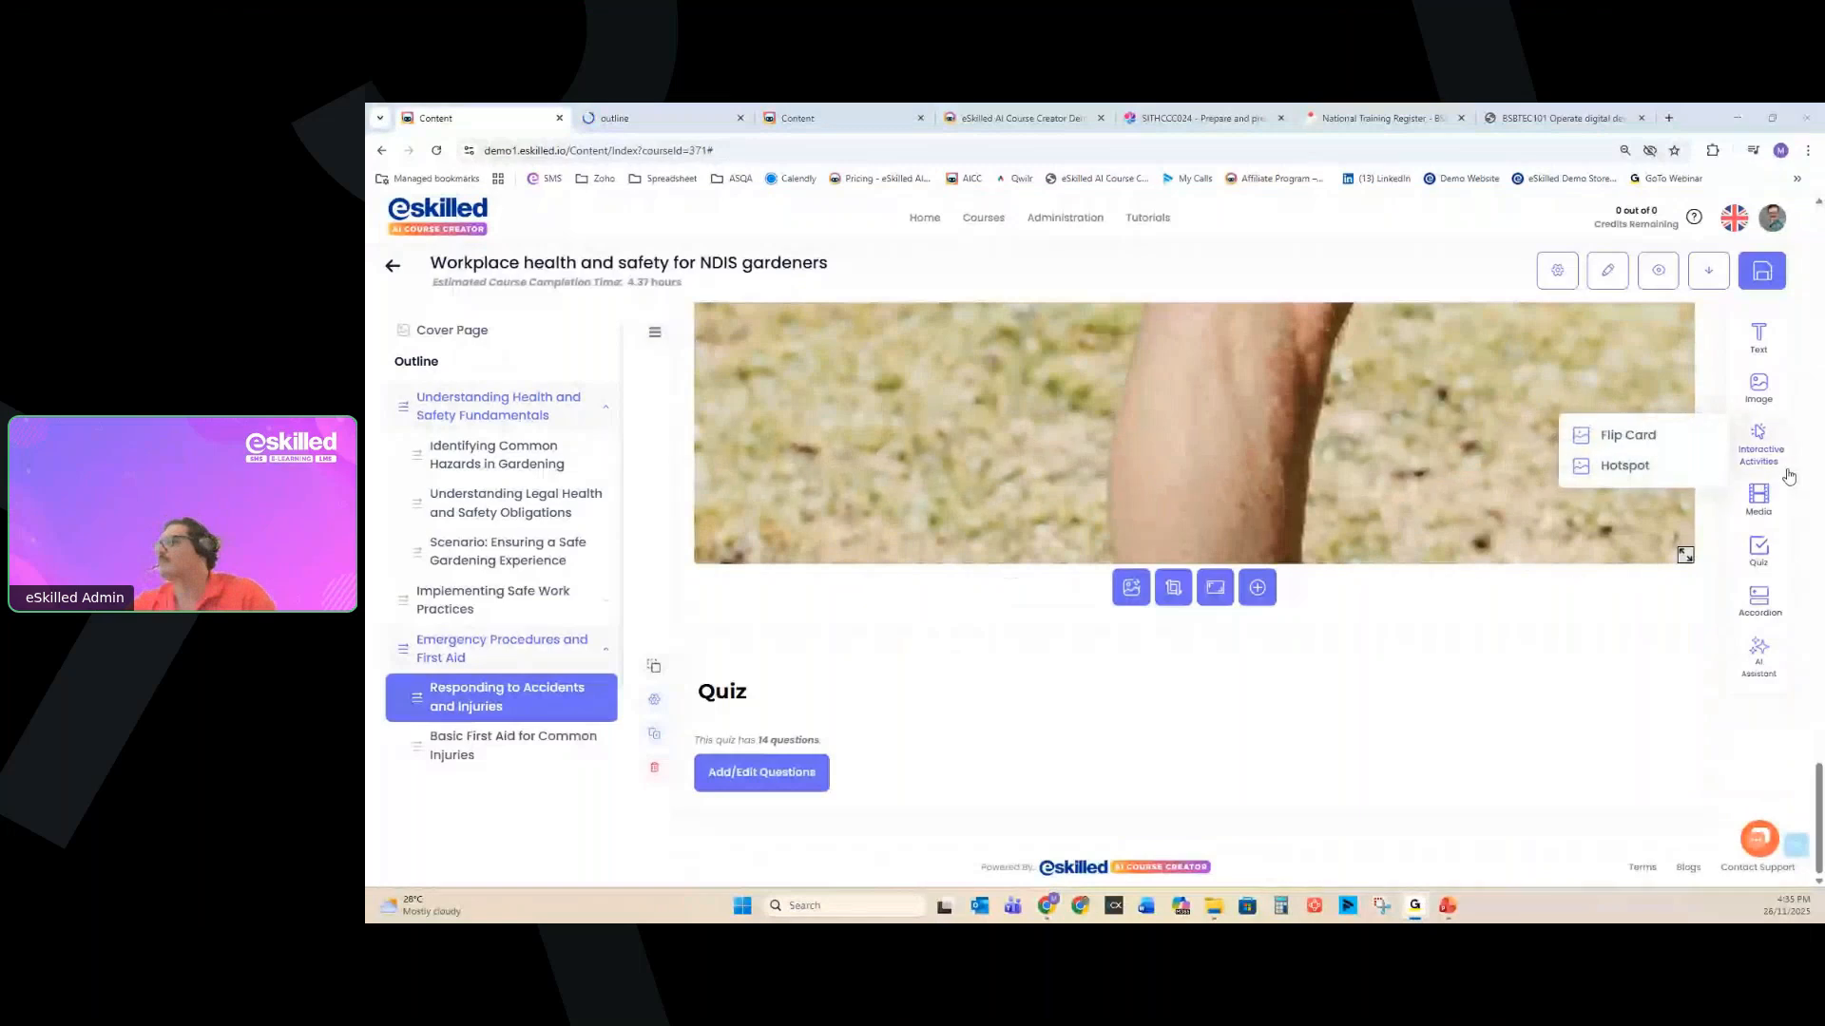
pyautogui.moveTo(1762, 398)
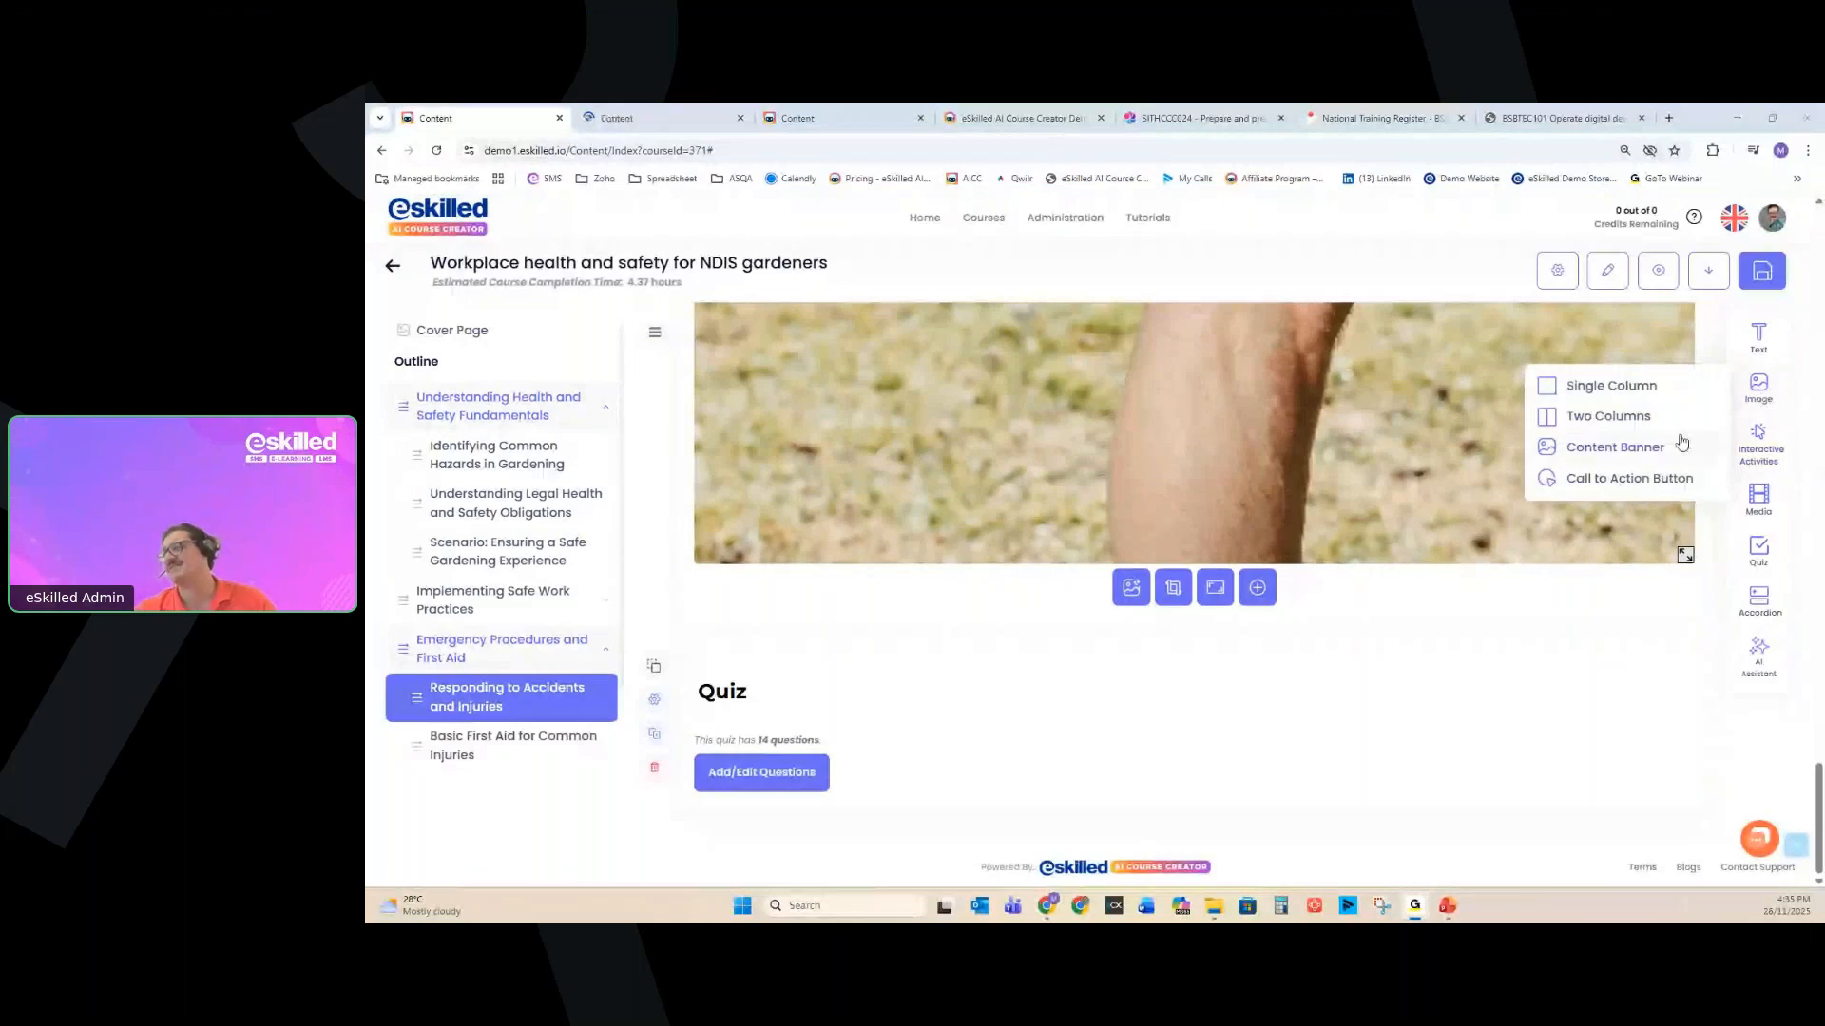
pyautogui.moveTo(1734, 351)
pyautogui.moveTo(1678, 351)
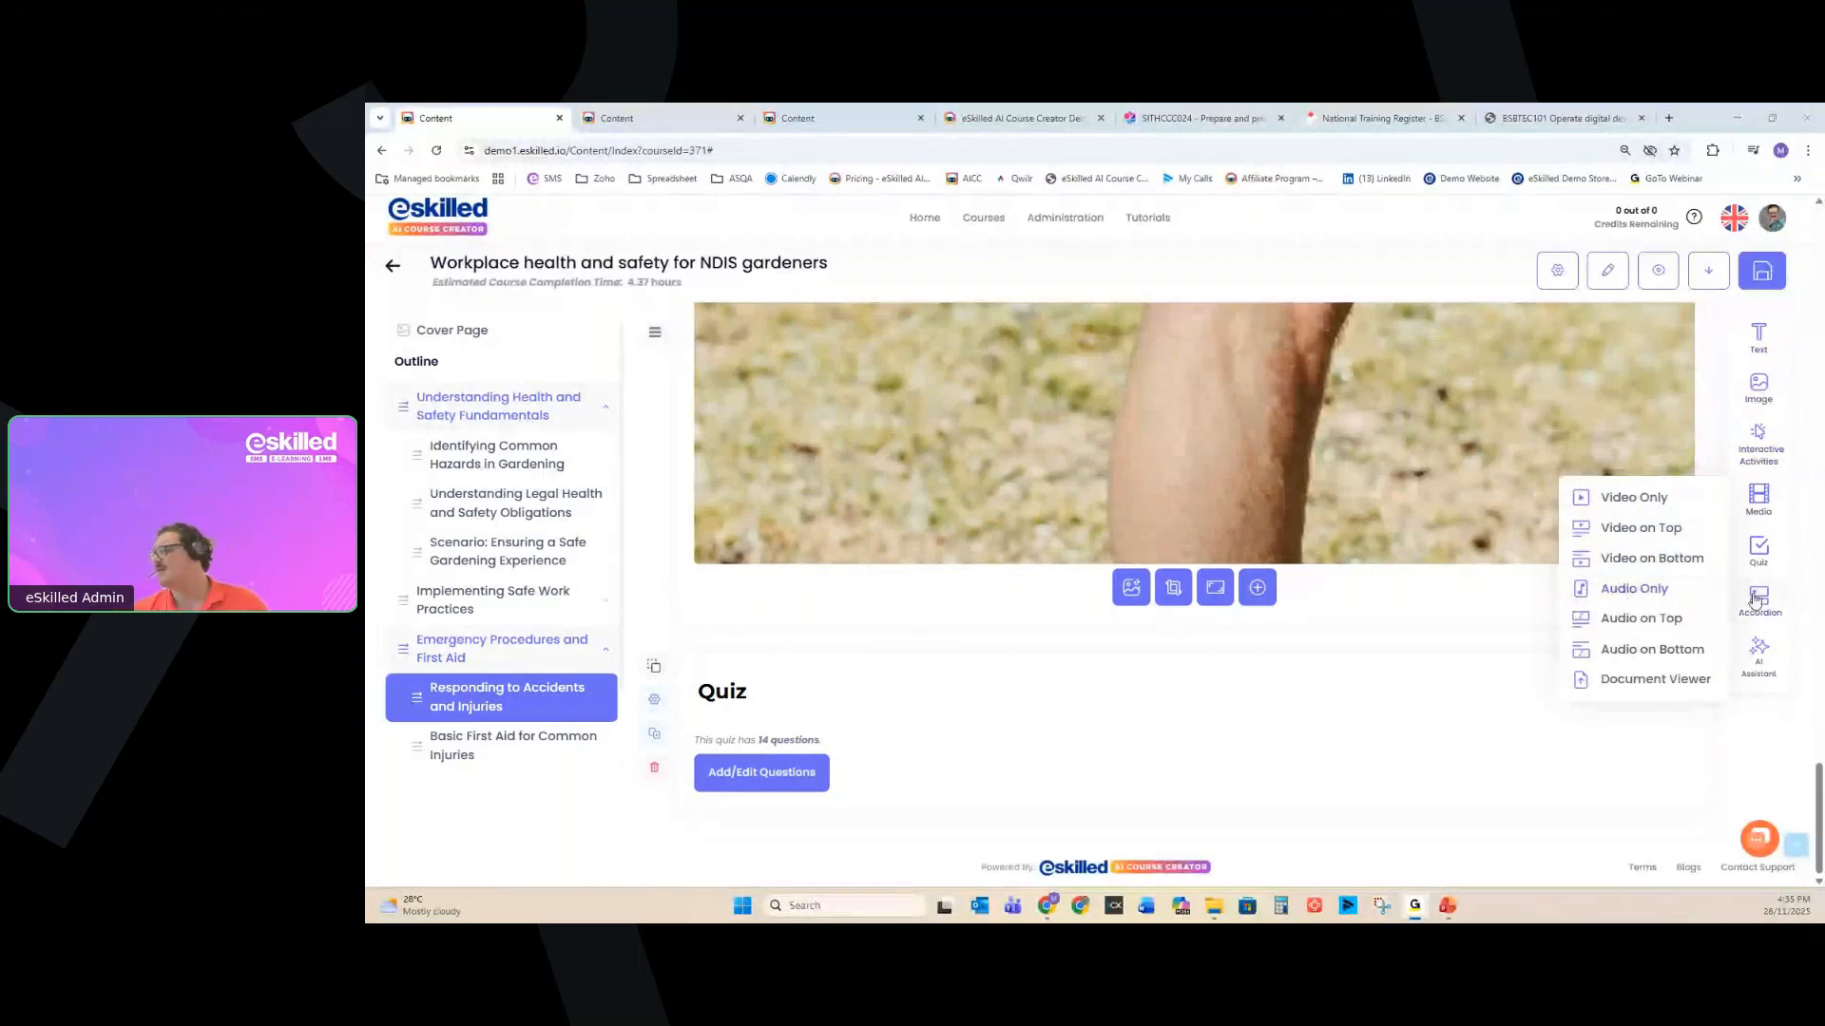
# Review the quiz questions in the Responding to Accidents and Injuries topic and close them without saving.
pyautogui.click(775, 774)
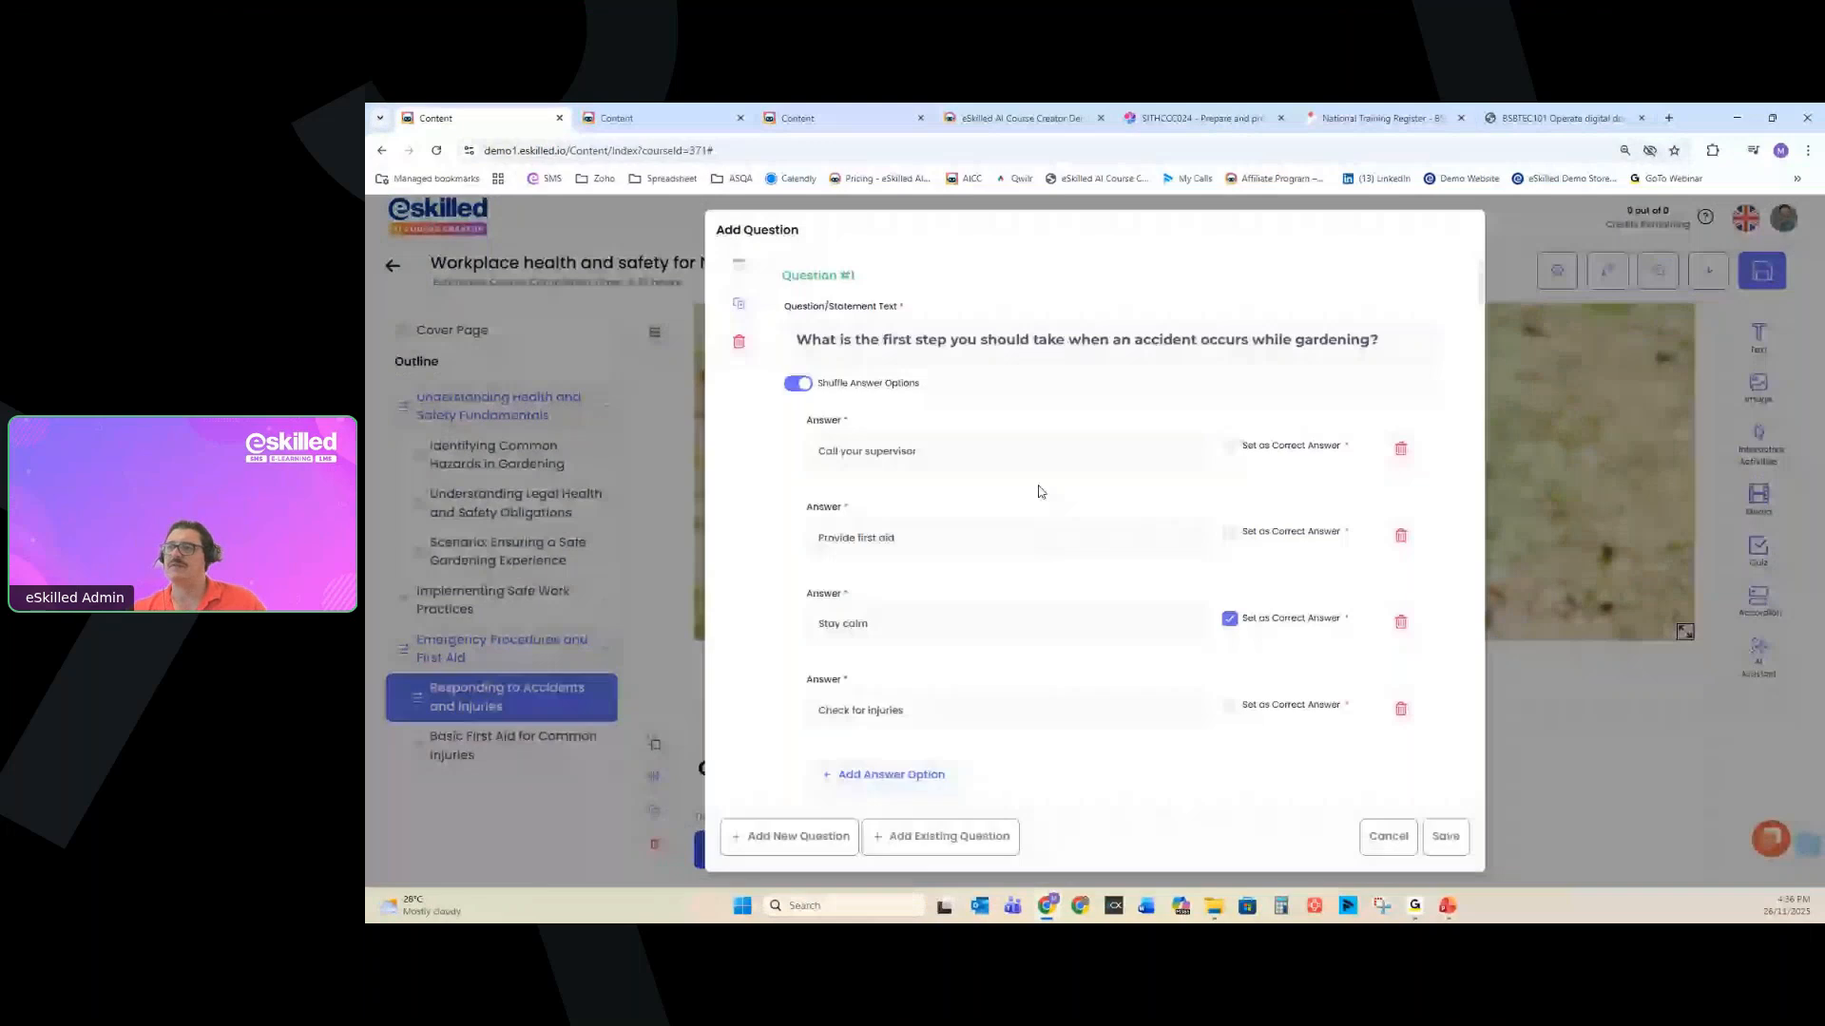
pyautogui.click(1389, 838)
# Switch to the BSBTEC101 Operate digital devices course and review the generated content of the Start Digital Devices And Access Features section and its subtopics.
pyautogui.click(701, 116)
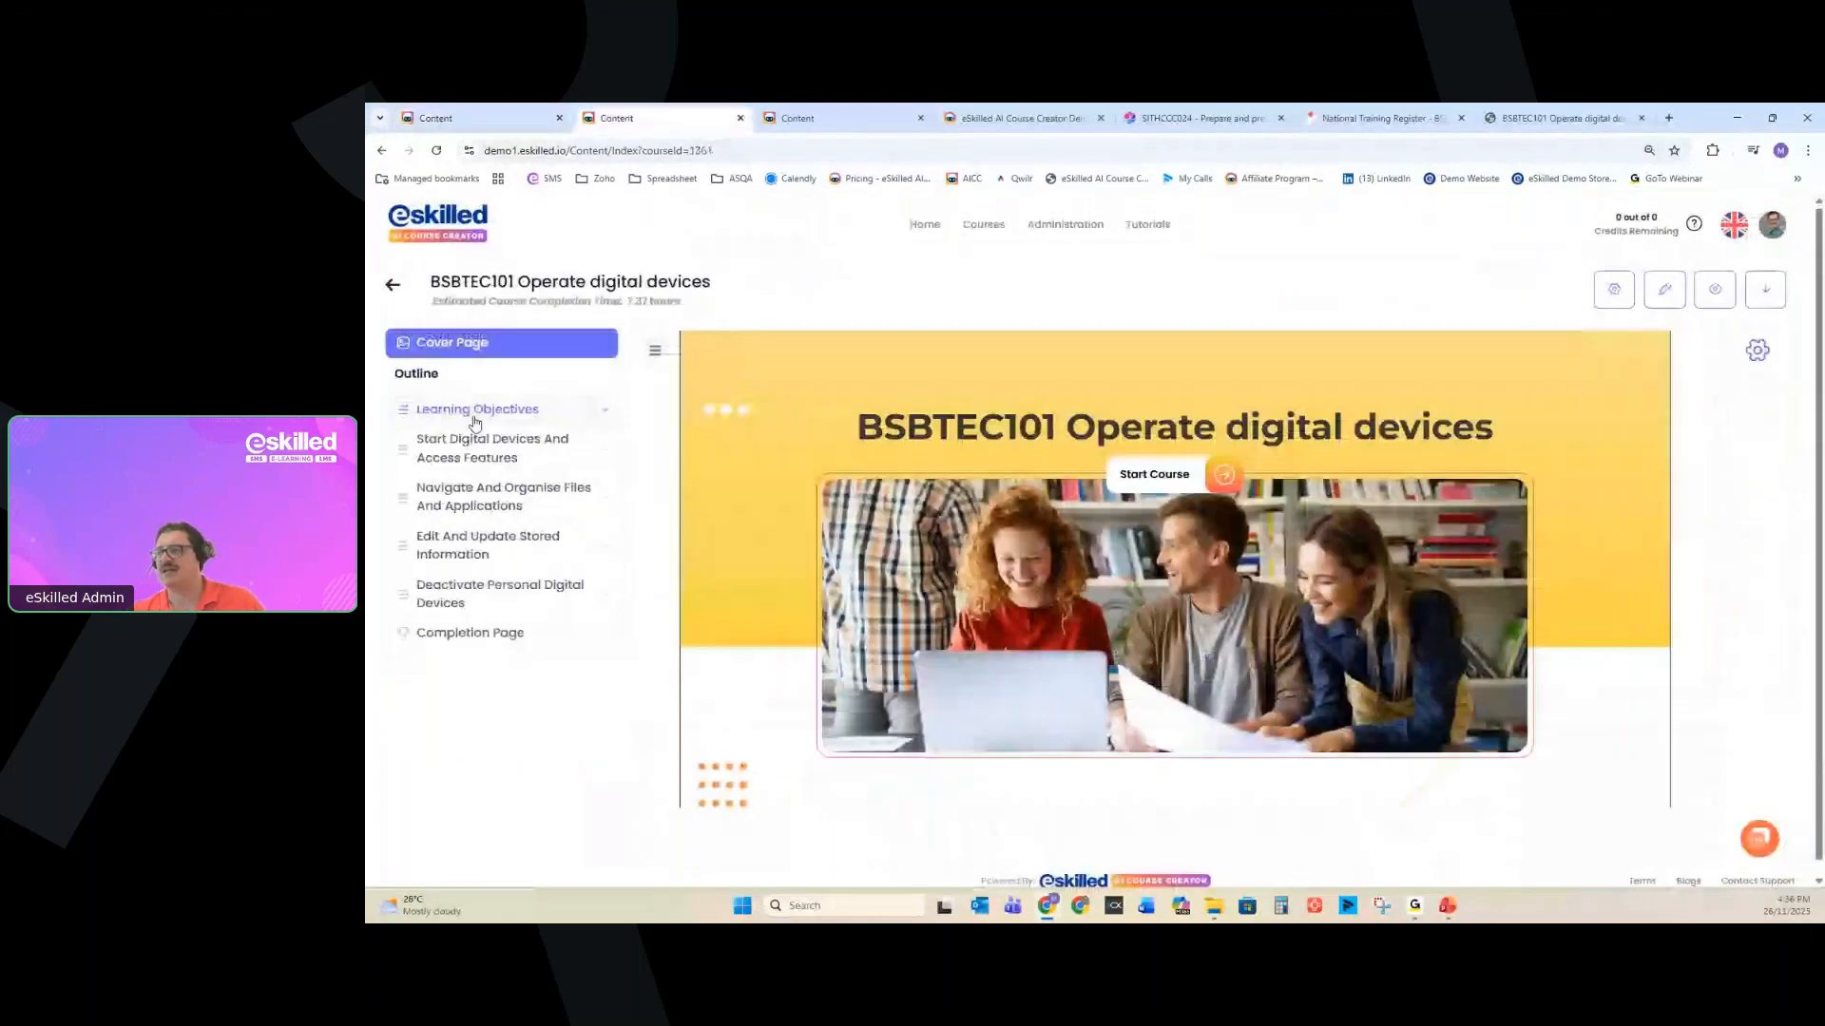
pyautogui.click(480, 442)
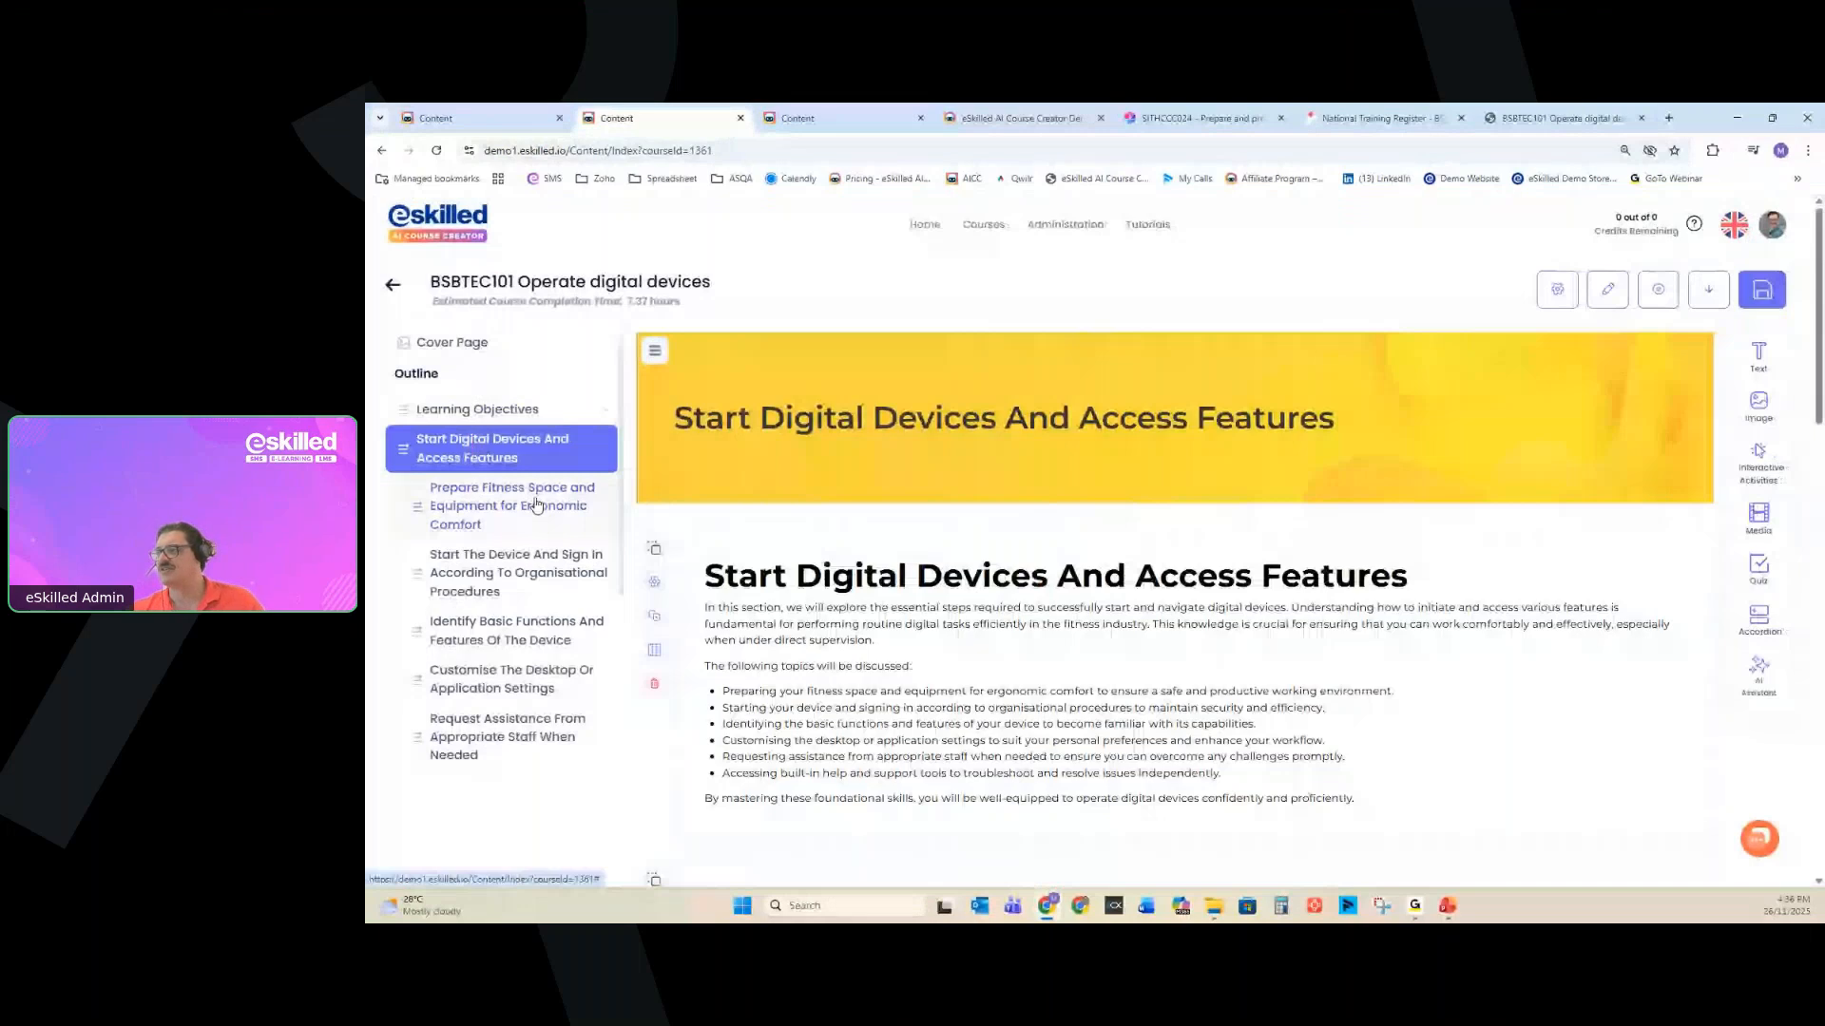
pyautogui.click(537, 504)
pyautogui.scroll(-2, 1017, 535)
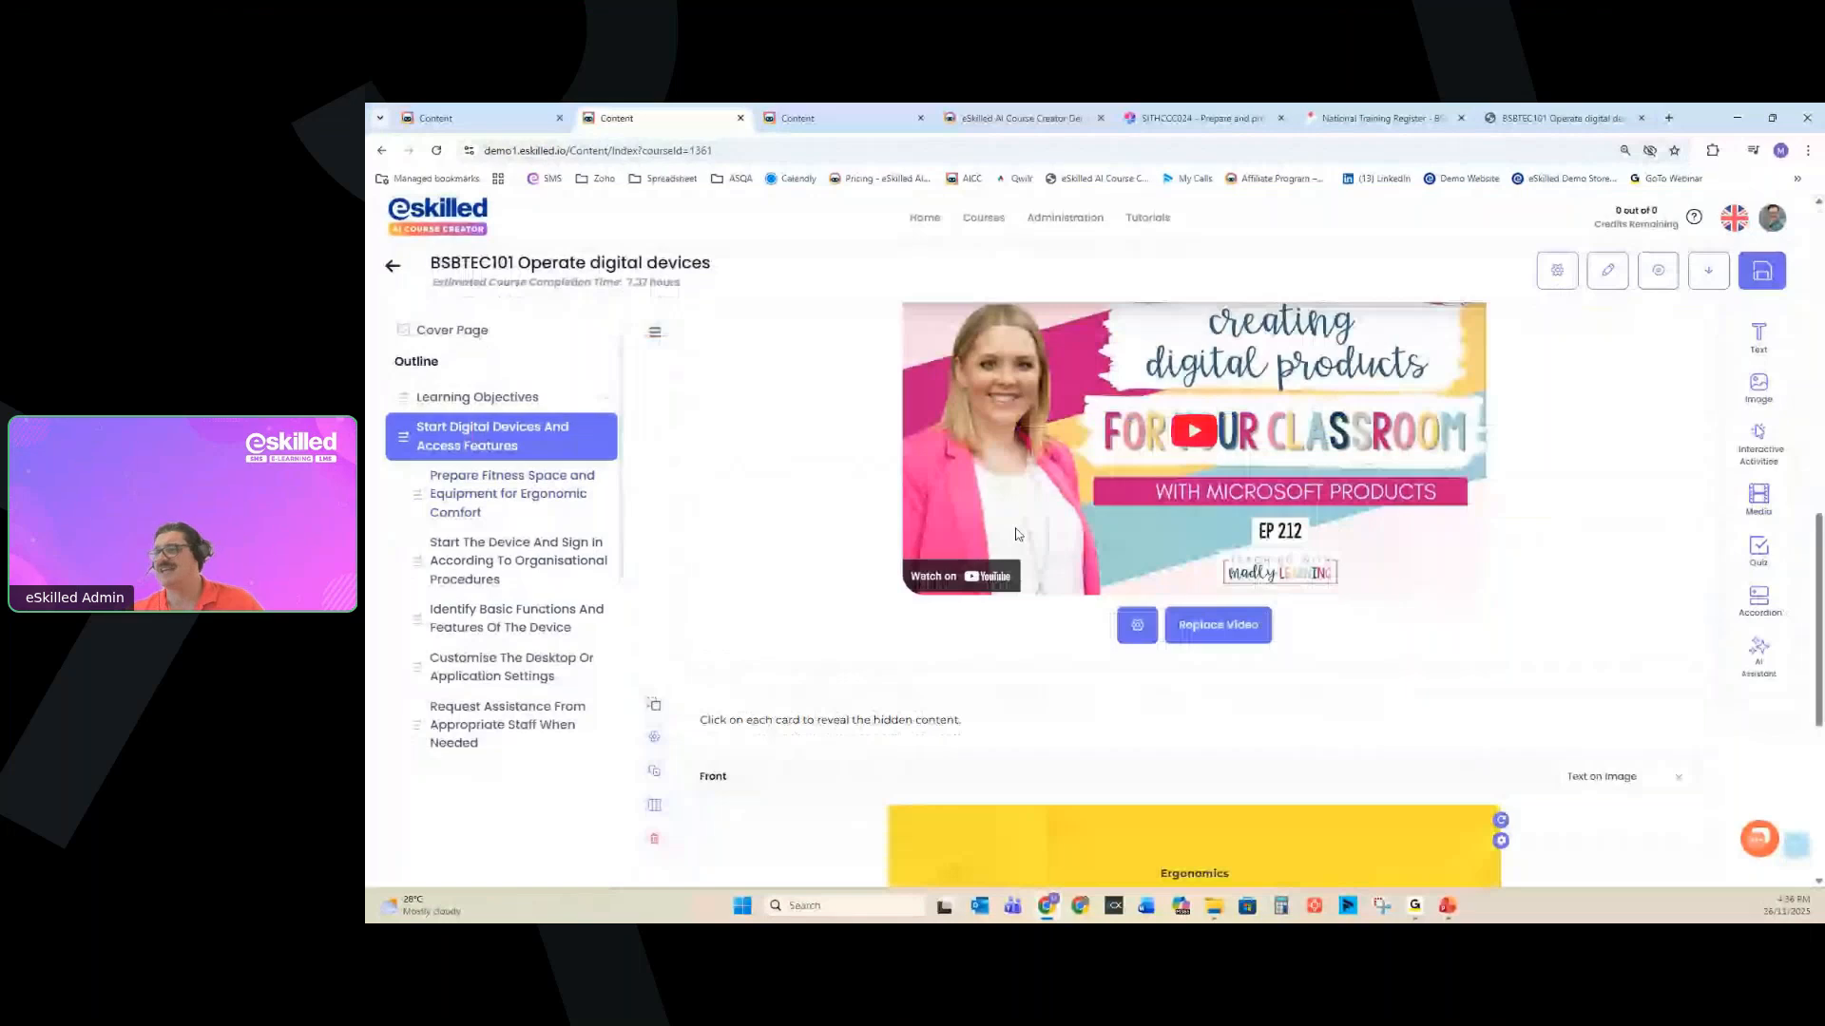
pyautogui.click(528, 551)
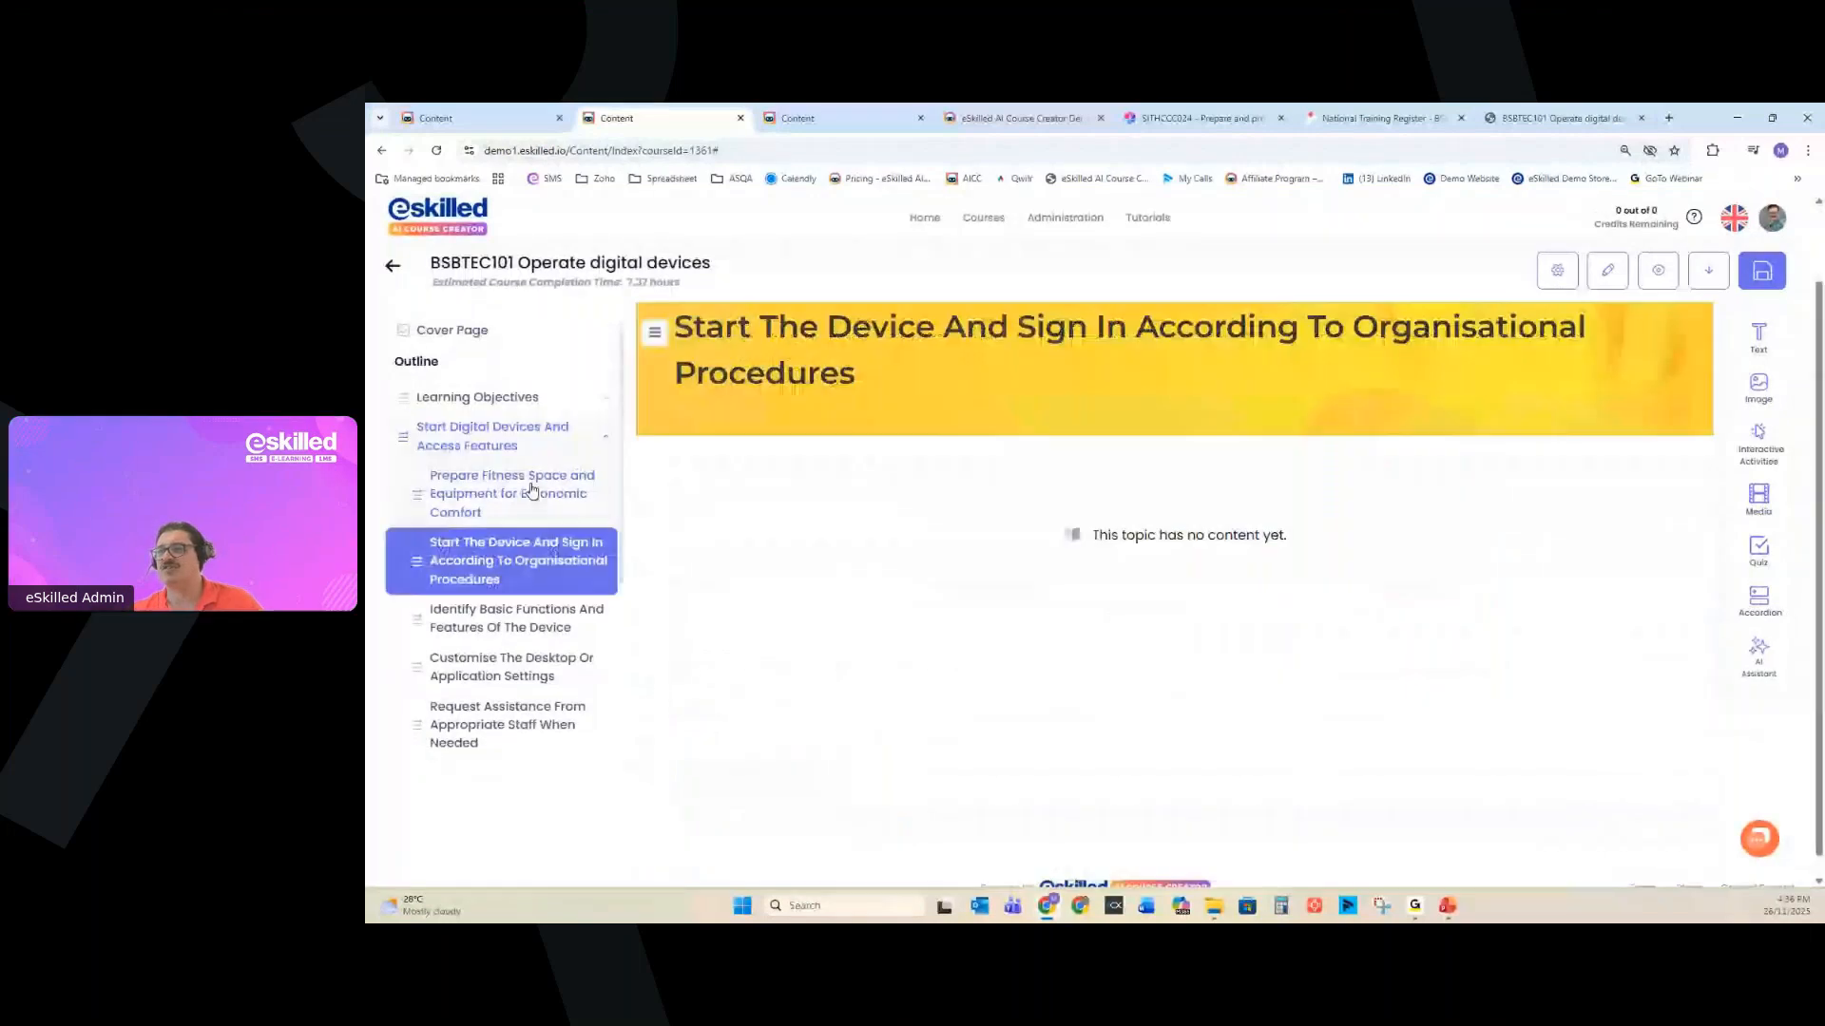
pyautogui.click(532, 490)
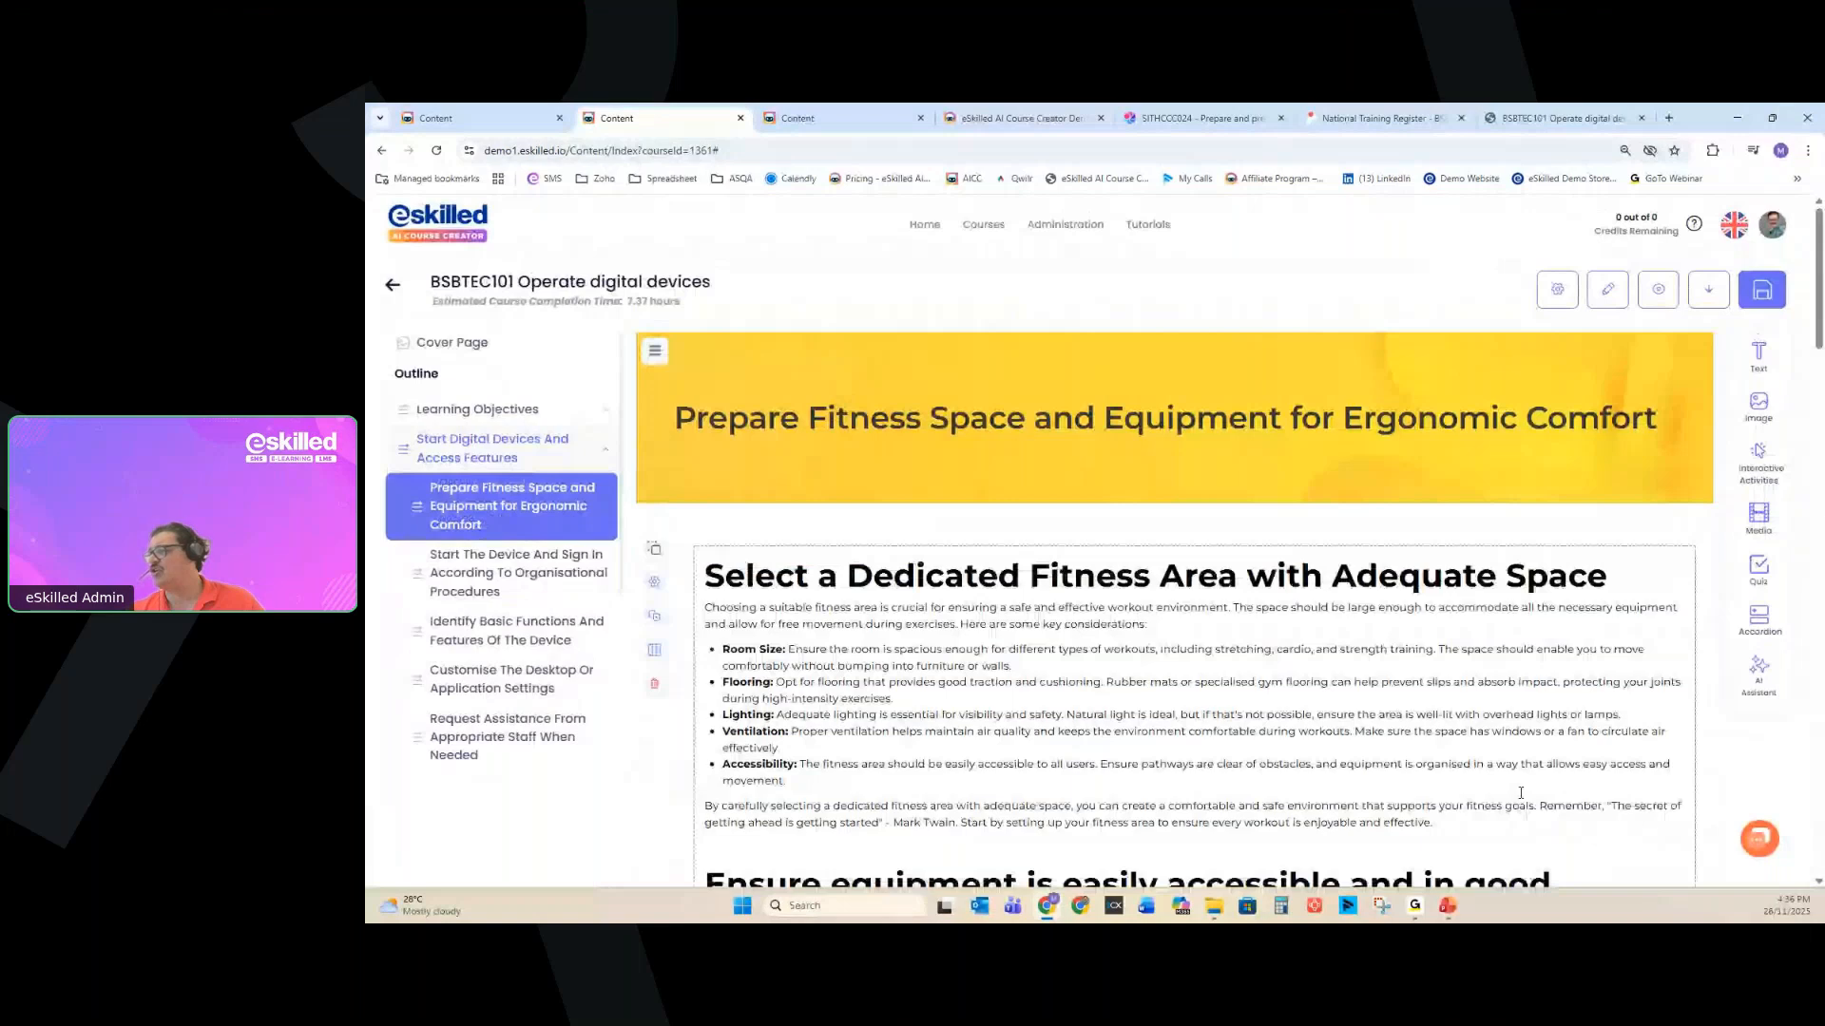
# Set up AI text to speech covering only the current topic, with the William (Australia) voice.
pyautogui.click(1757, 675)
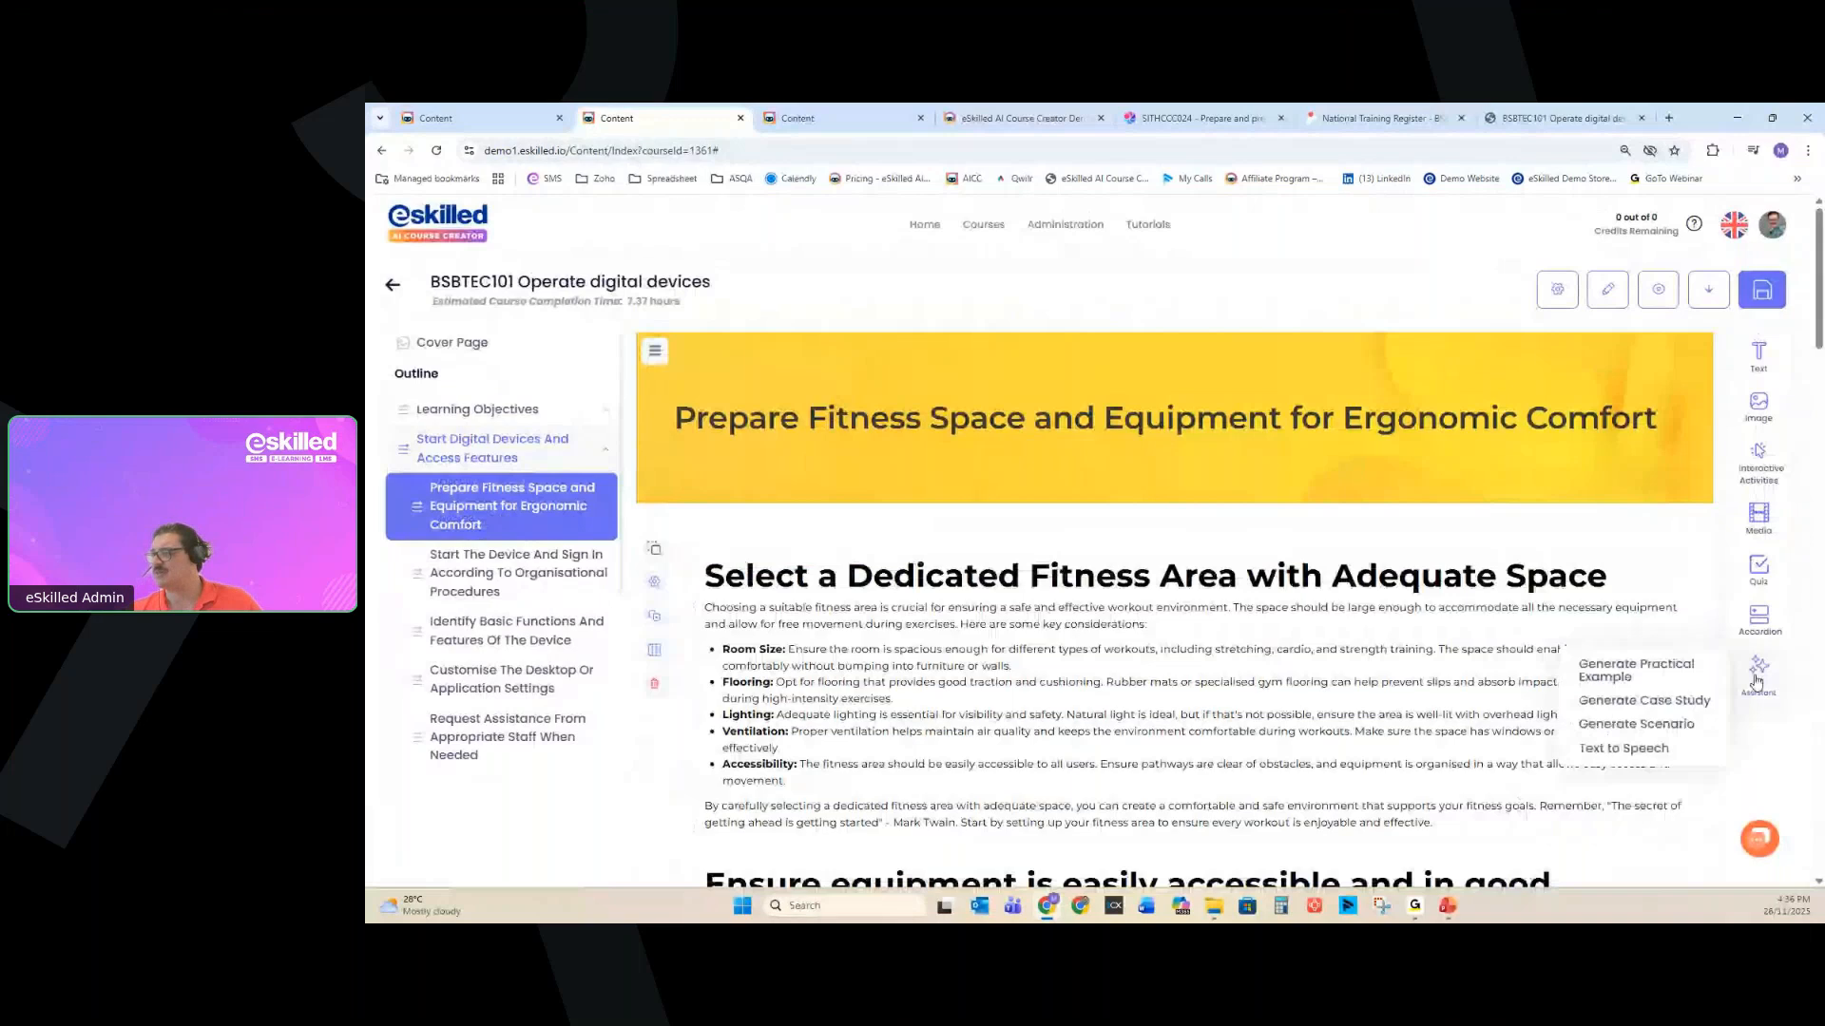
pyautogui.moveTo(1604, 751)
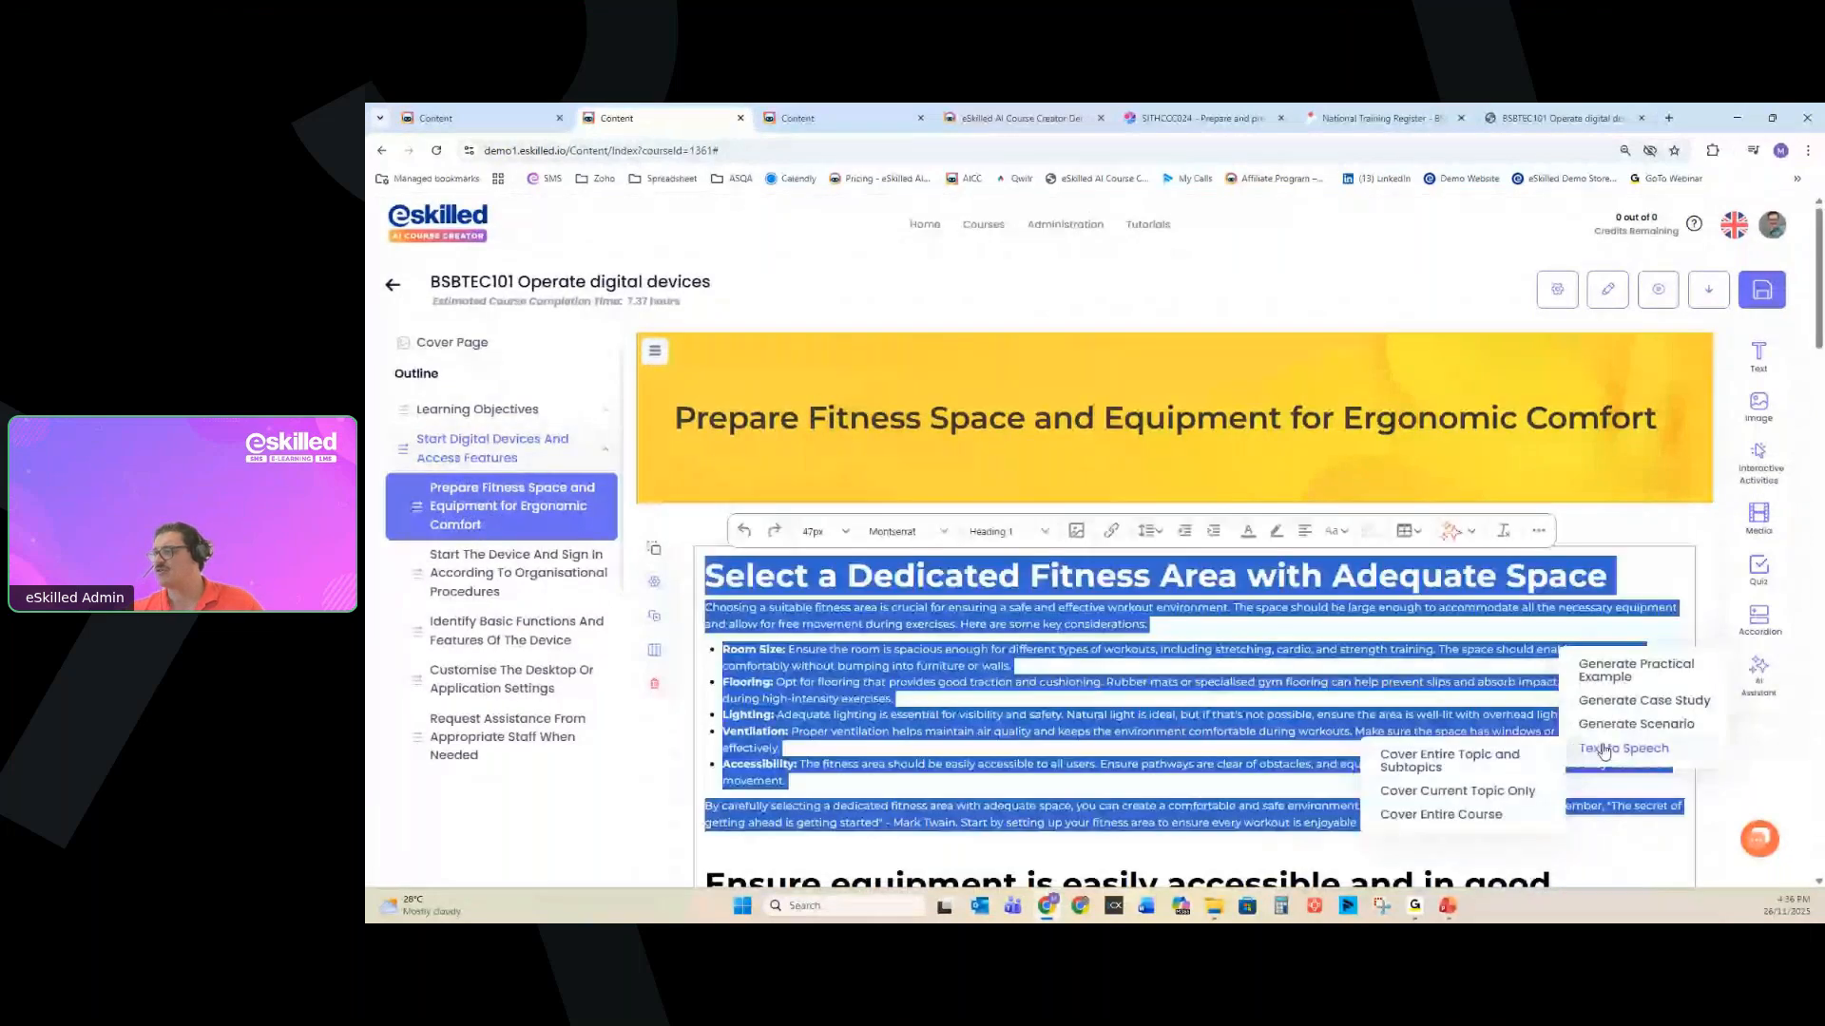
pyautogui.click(1480, 794)
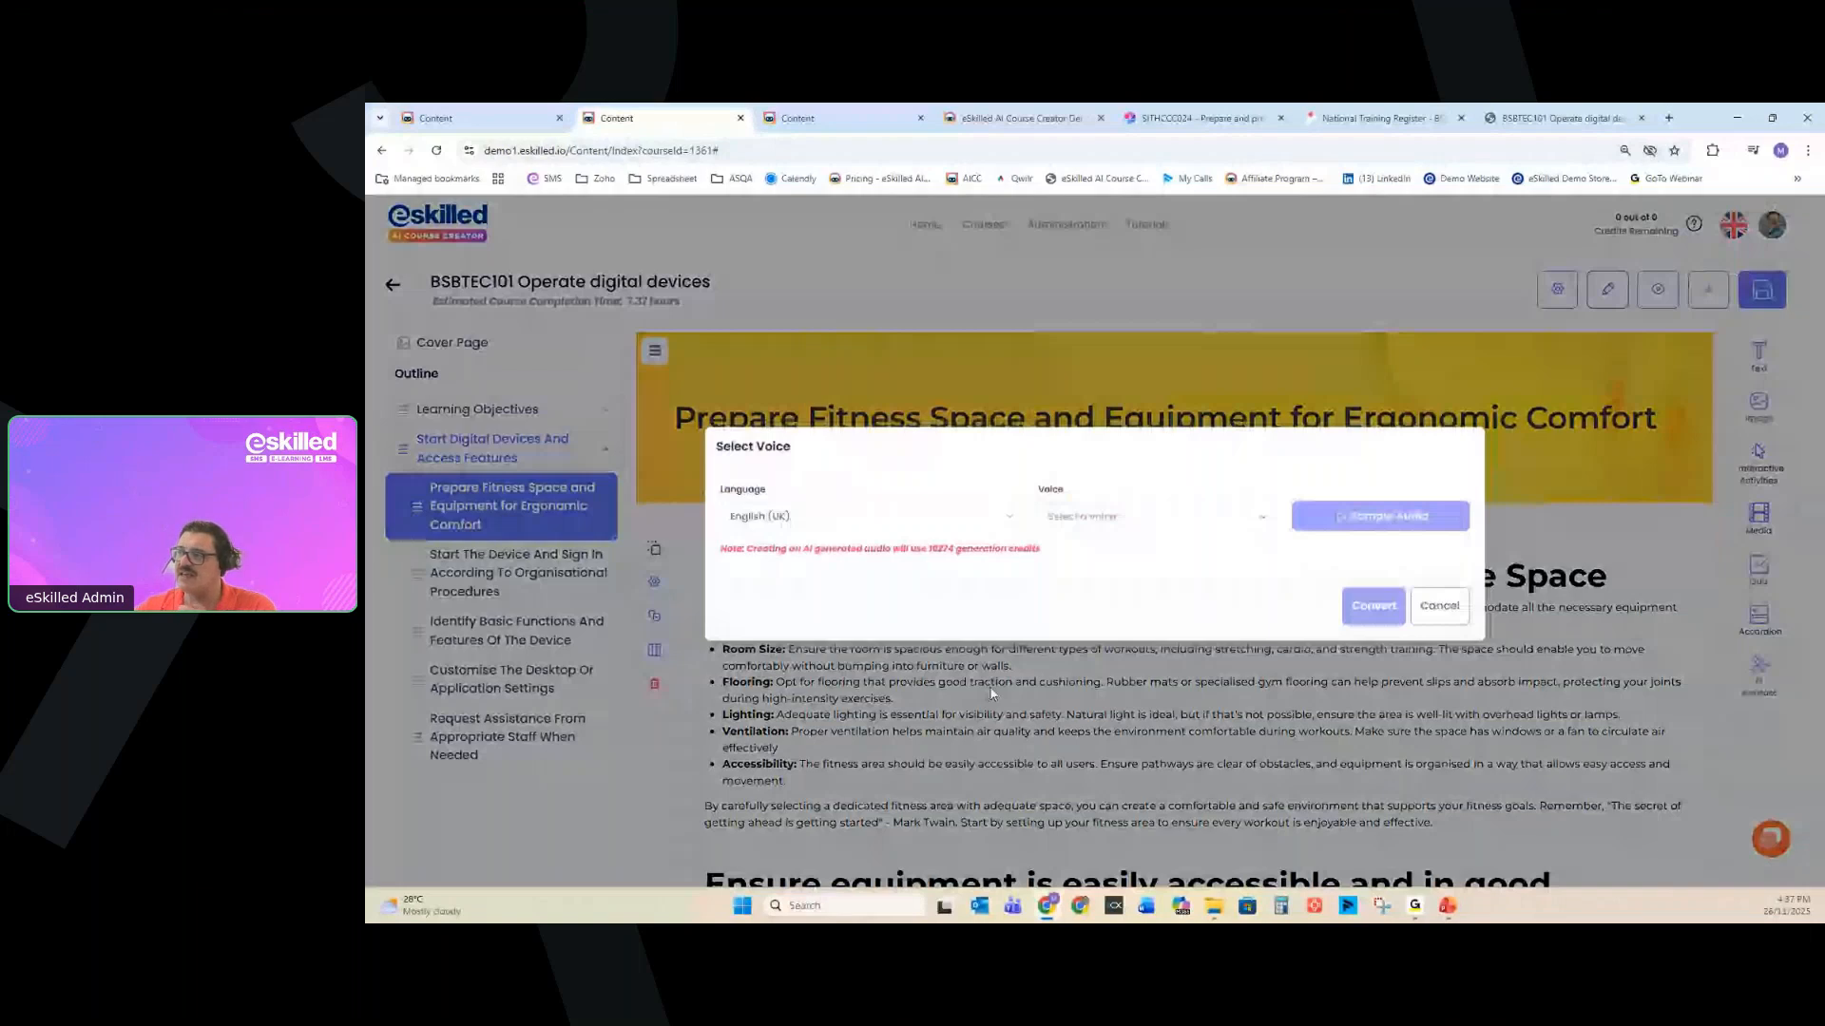
pyautogui.click(1121, 520)
pyautogui.scroll(-5, 1100, 670)
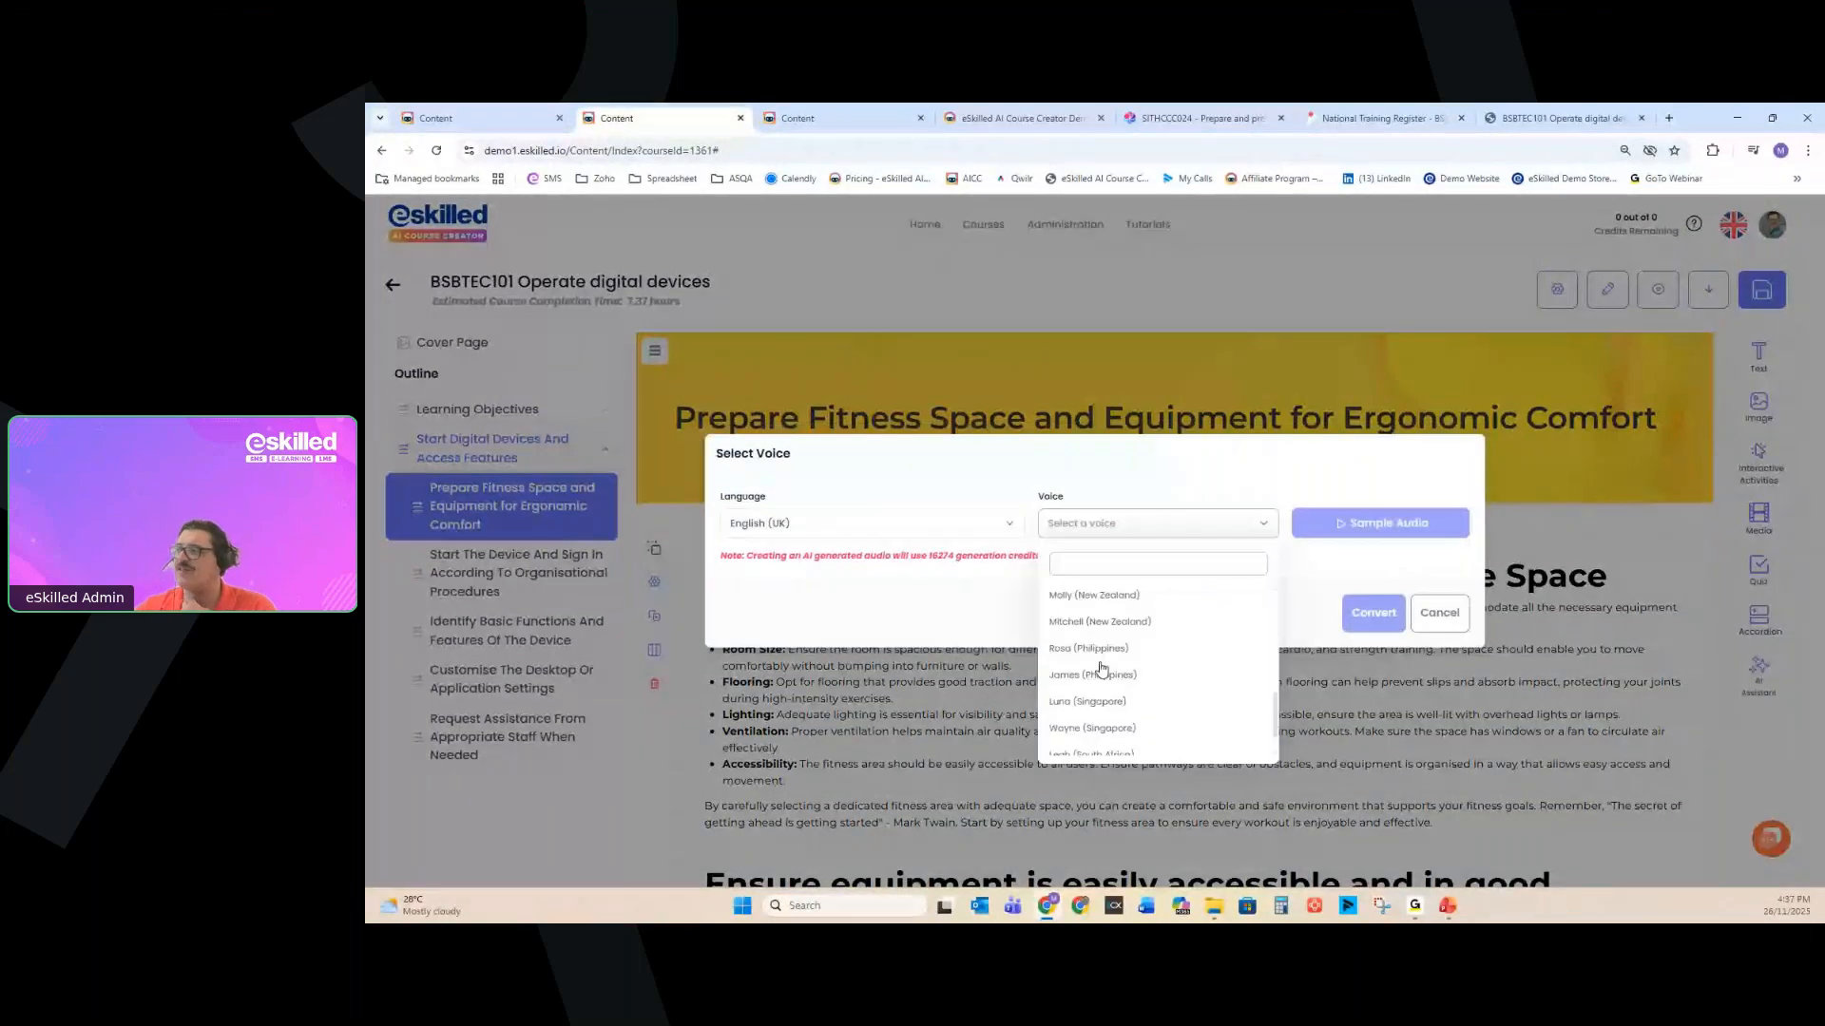
pyautogui.scroll(-1, 1112, 667)
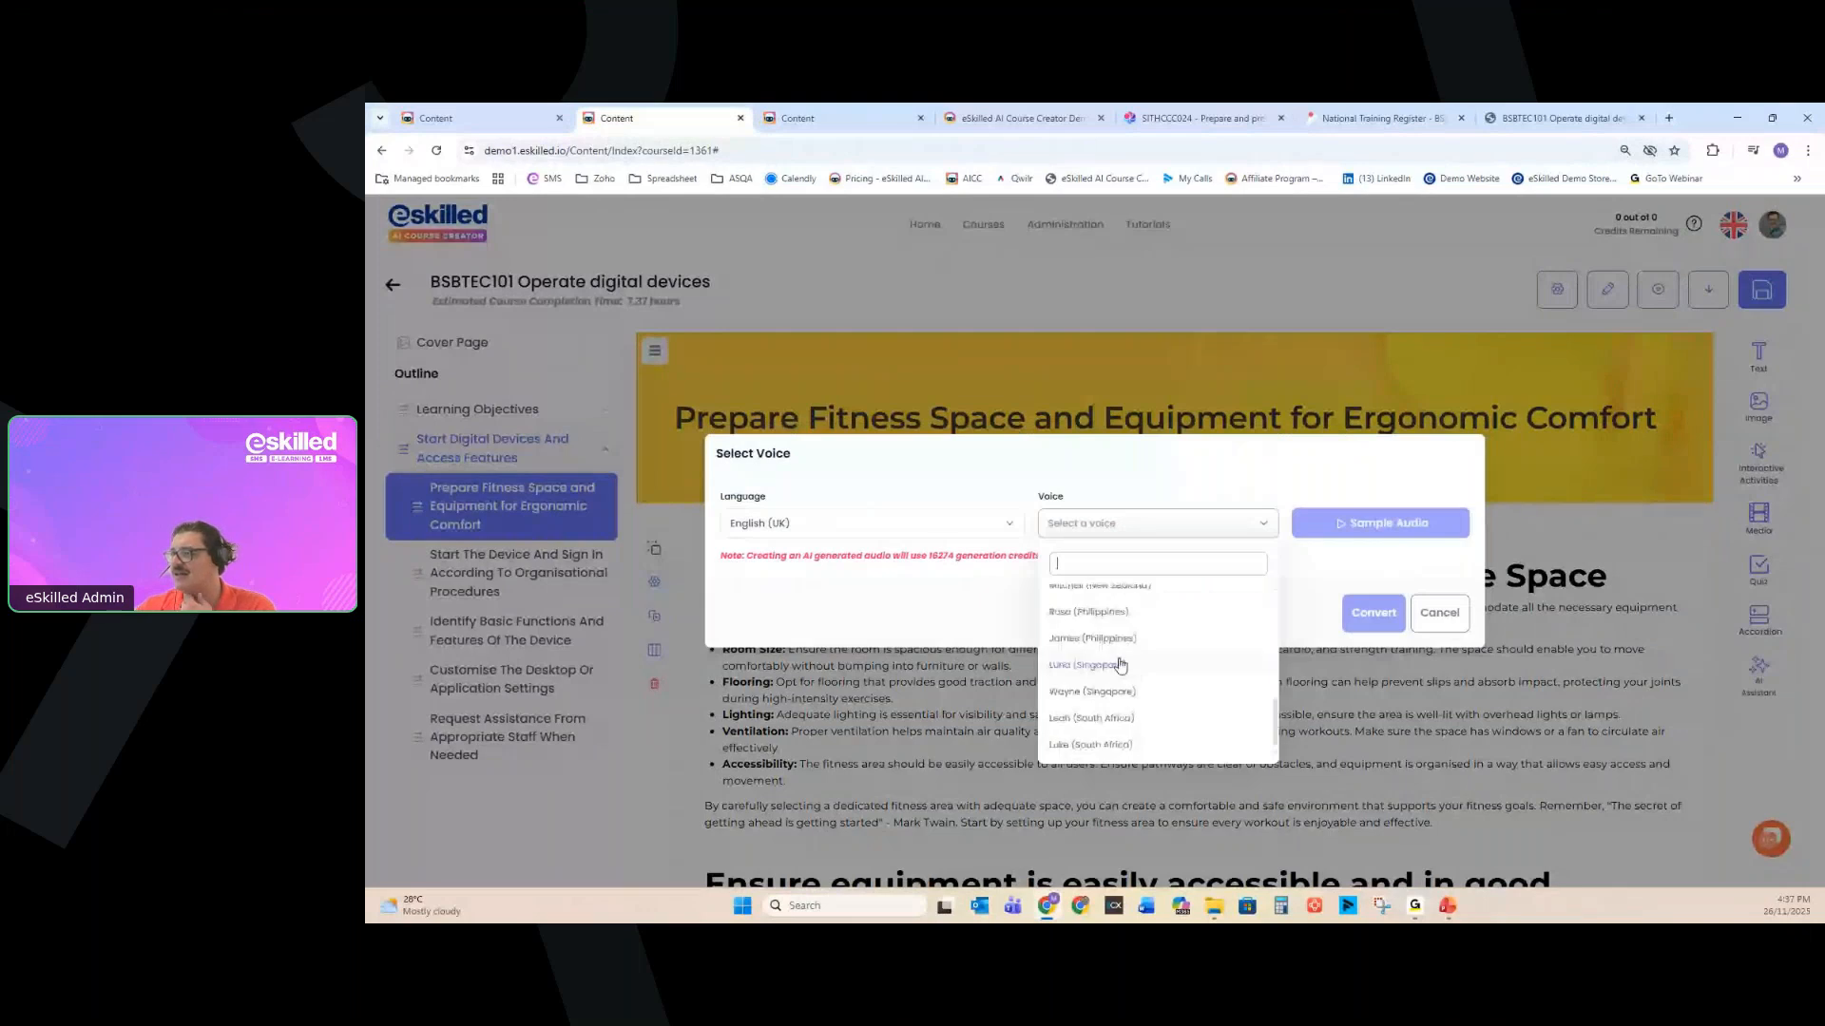
pyautogui.scroll(3, 1118, 668)
pyautogui.scroll(-3, 1113, 665)
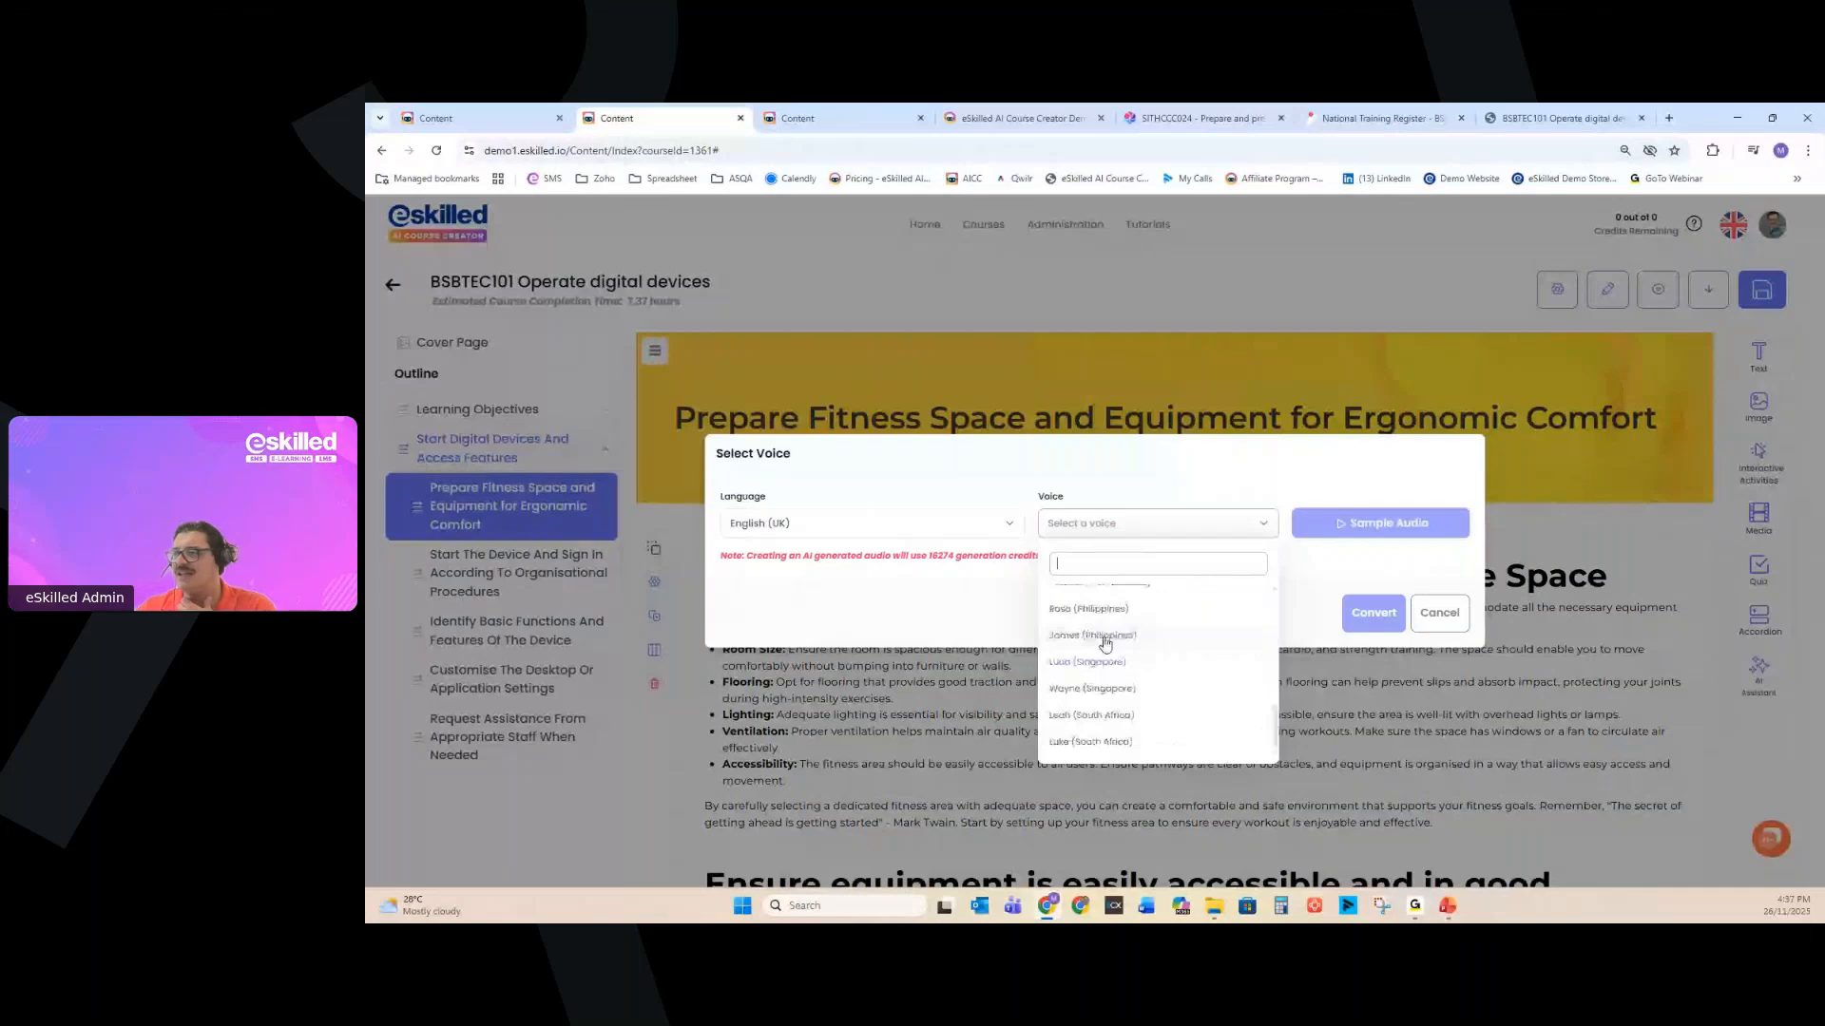
pyautogui.click(1106, 637)
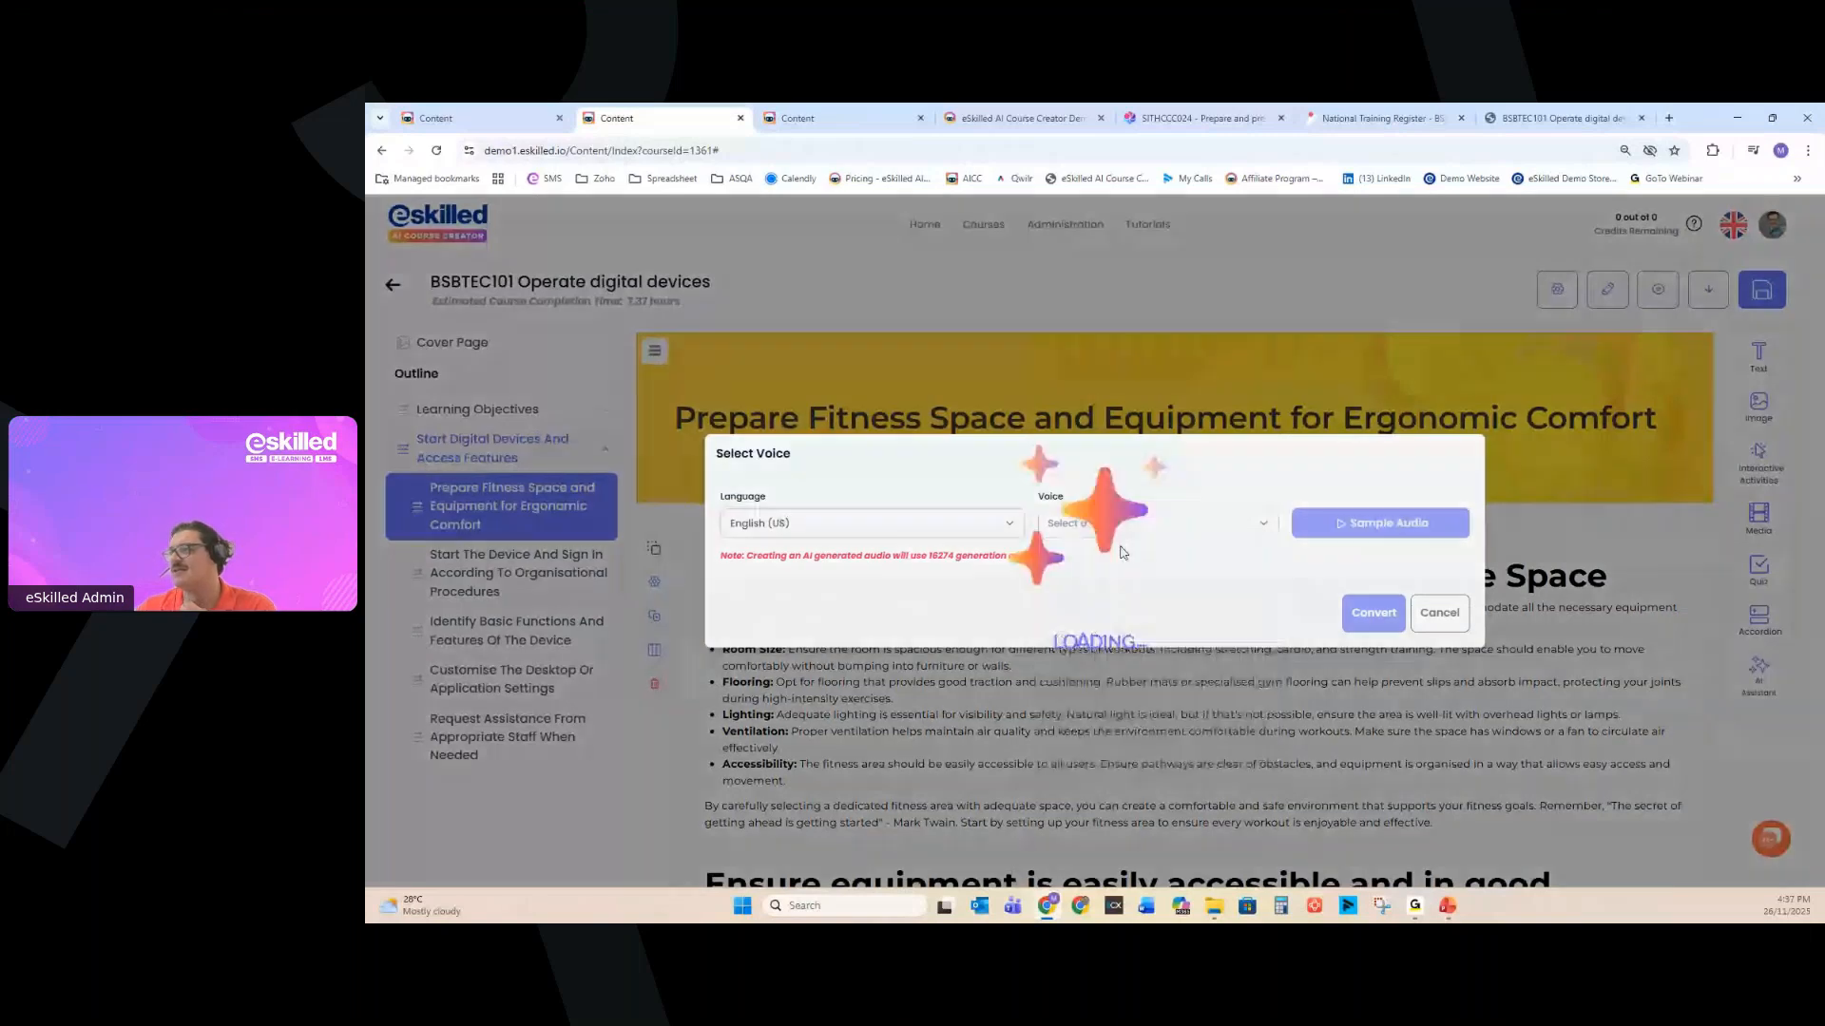
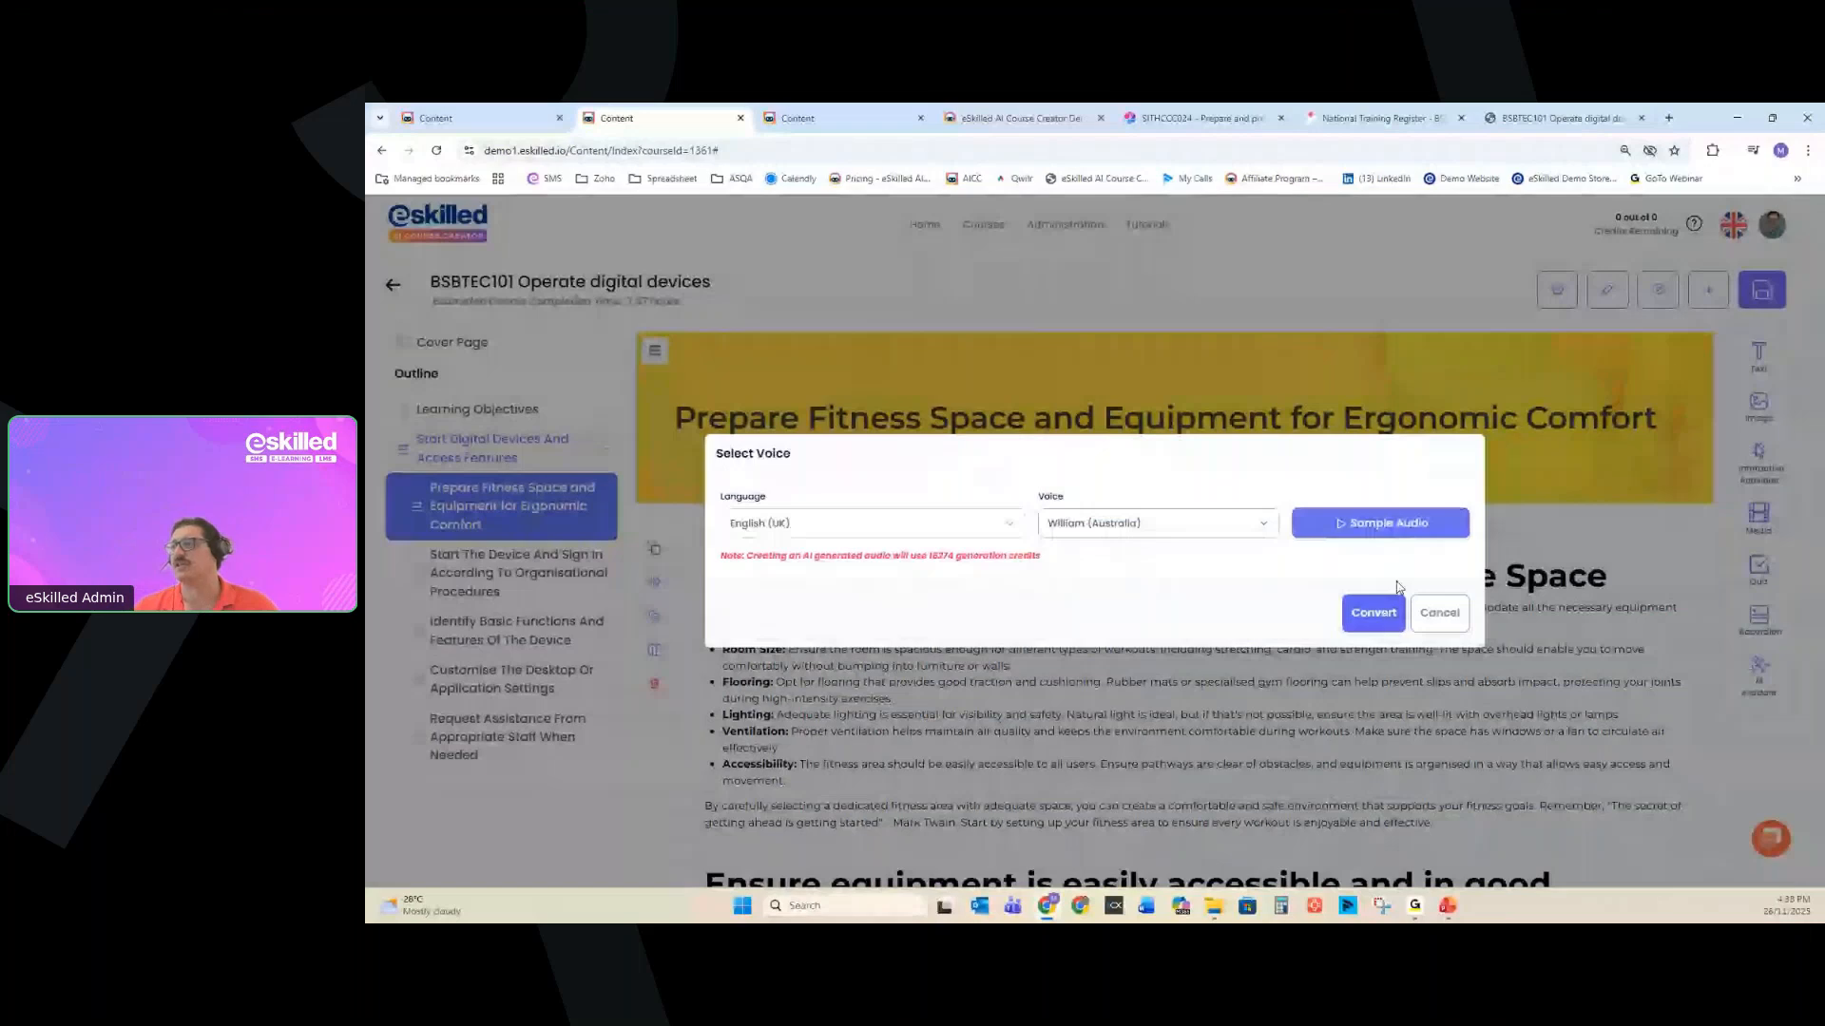
# Download the Workplace health and safety for NDIS gardeners course as SCORM 1.2, with simple sequencing off.
pyautogui.click(475, 118)
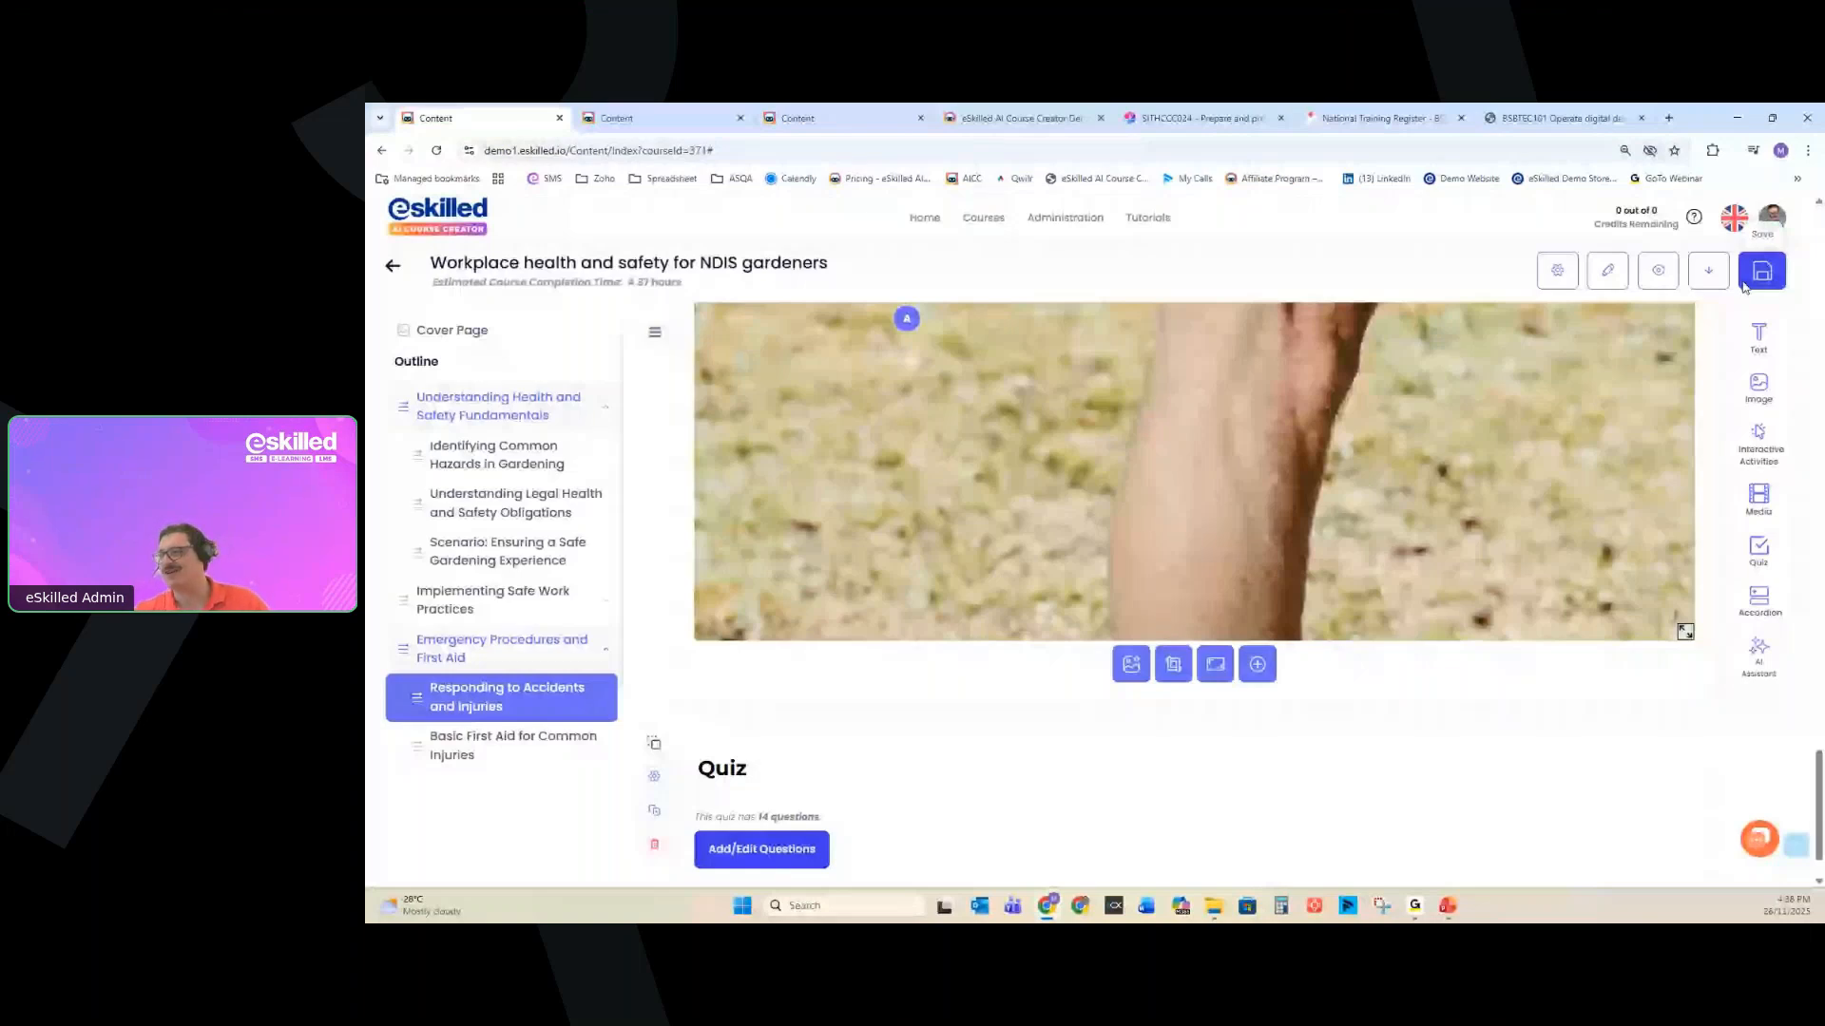
pyautogui.click(1709, 272)
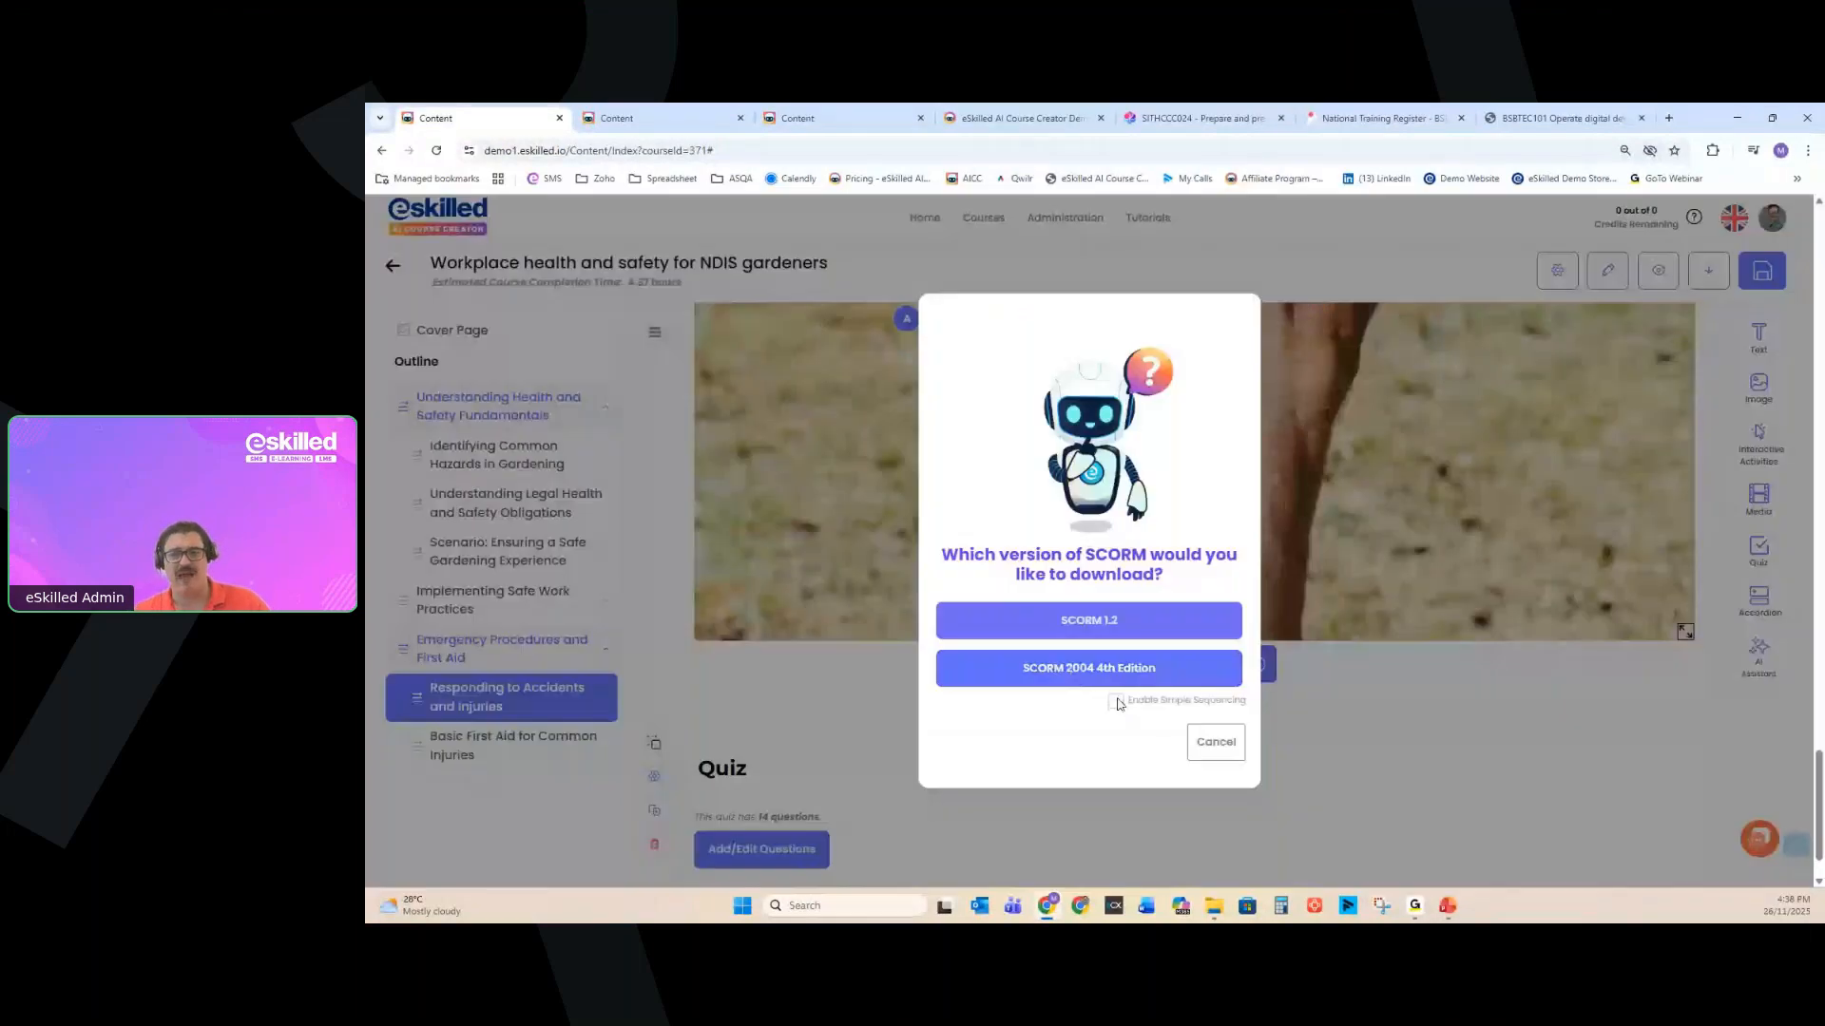
pyautogui.click(1117, 702)
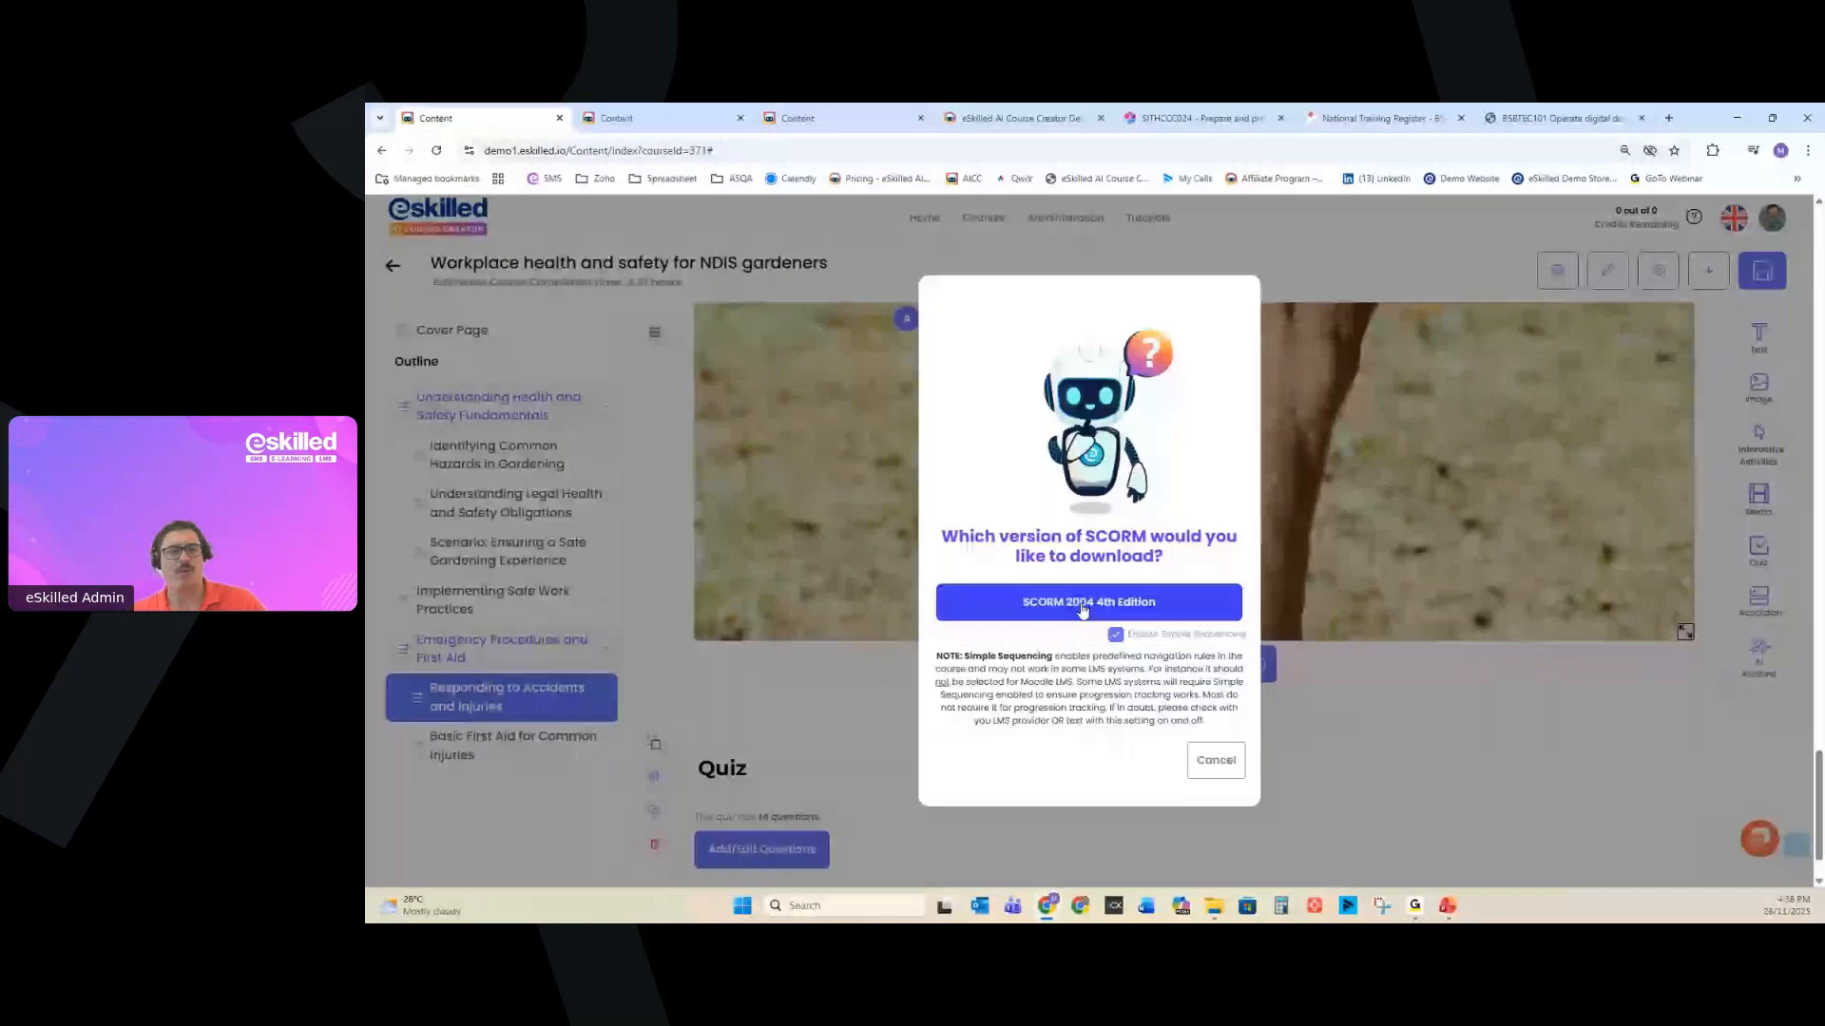
pyautogui.click(1114, 634)
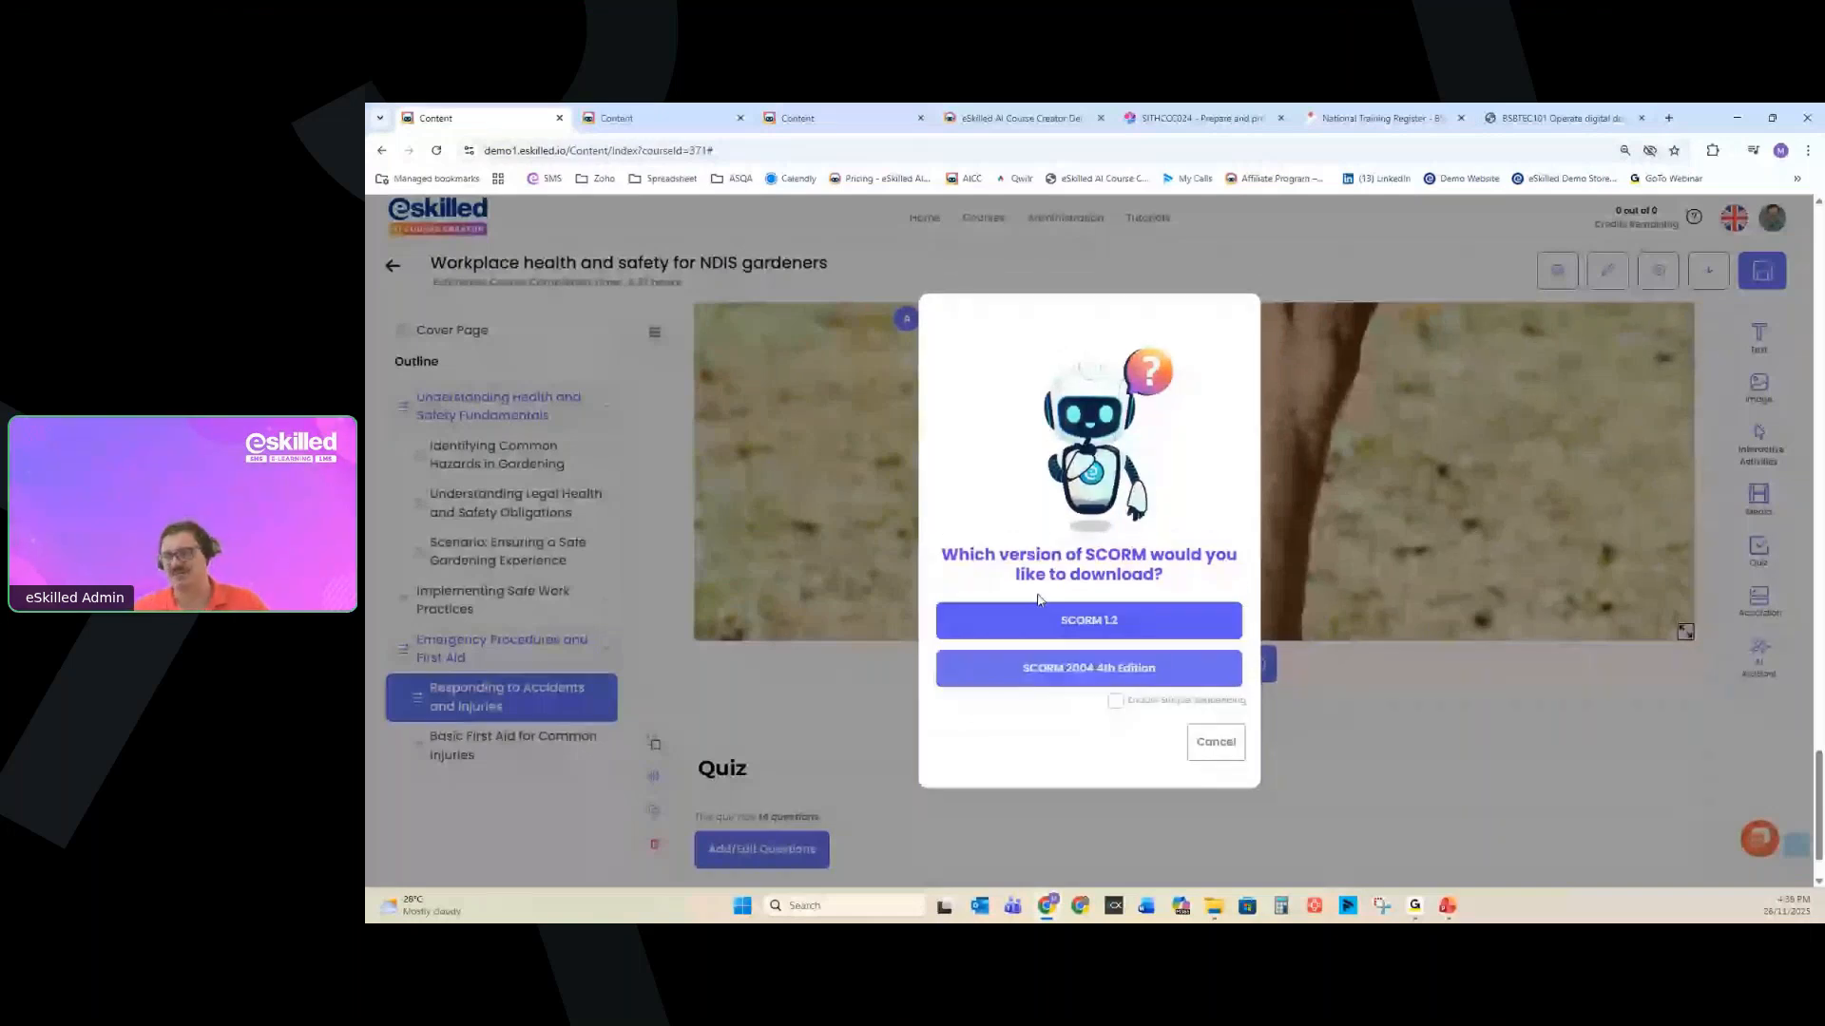
pyautogui.click(1092, 618)
pyautogui.click(1759, 493)
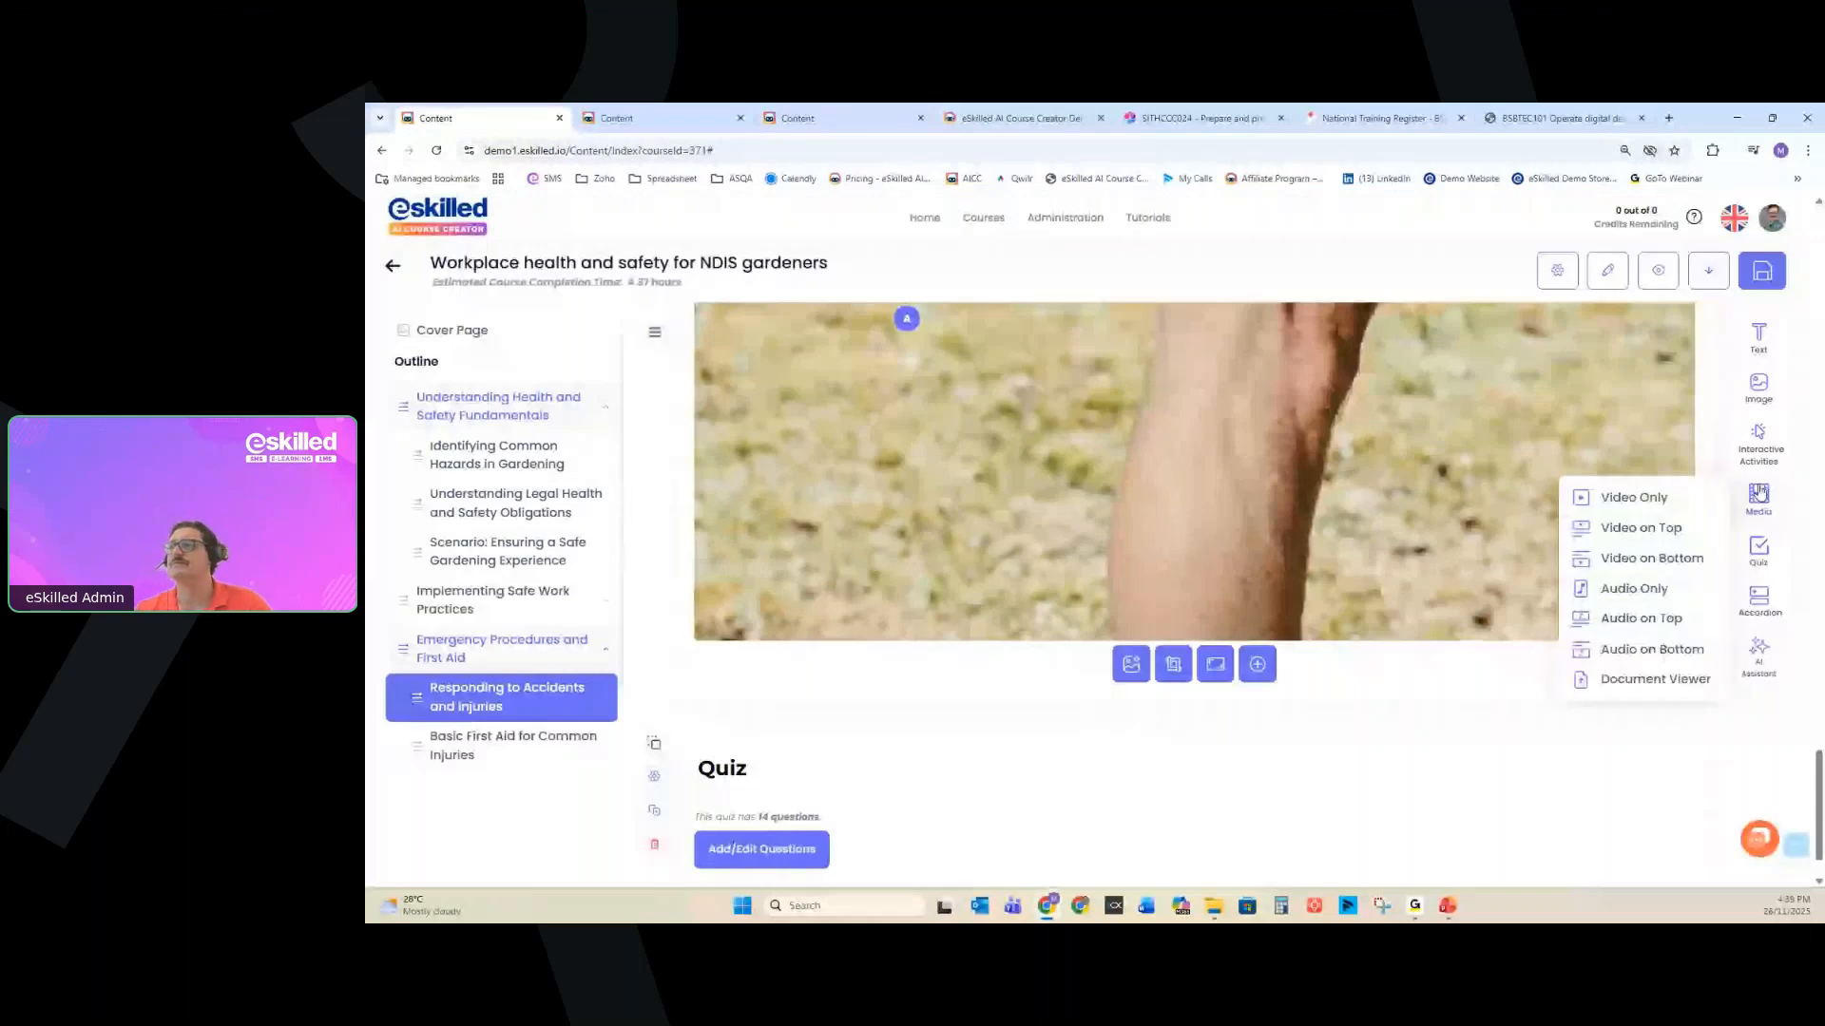
pyautogui.scroll(1, 623, 395)
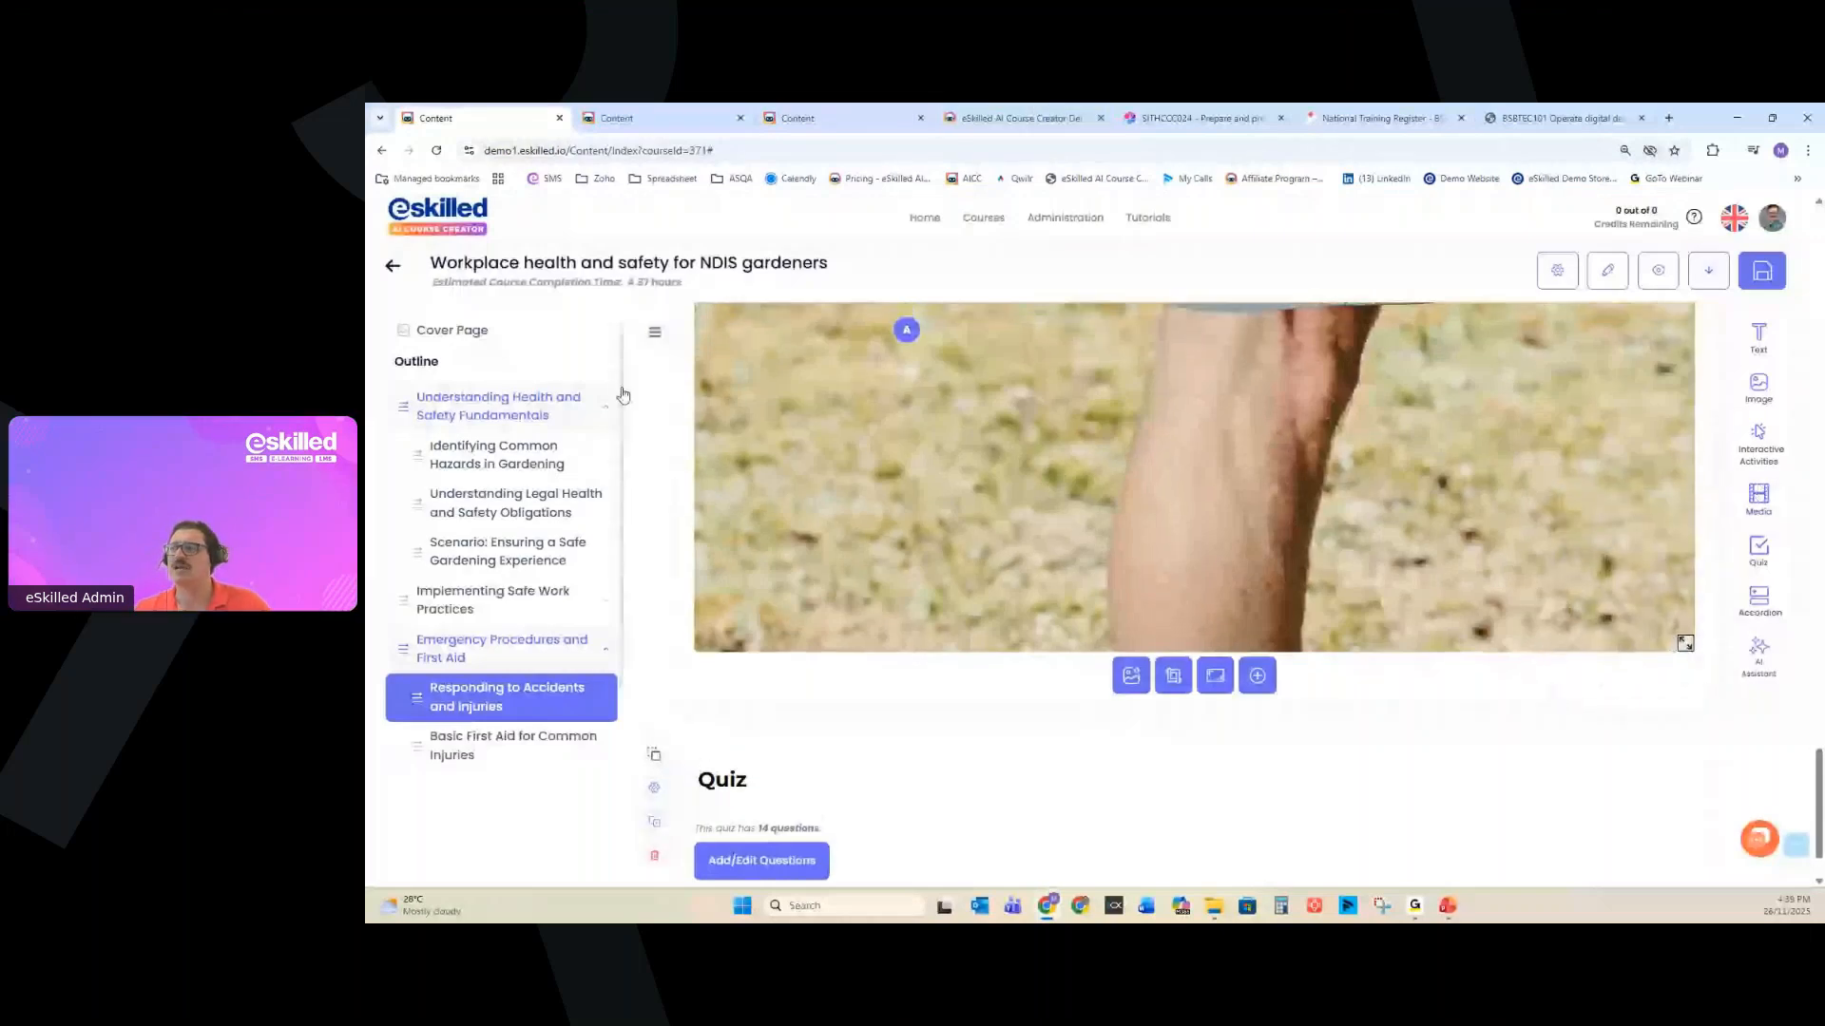
pyautogui.scroll(6, 622, 395)
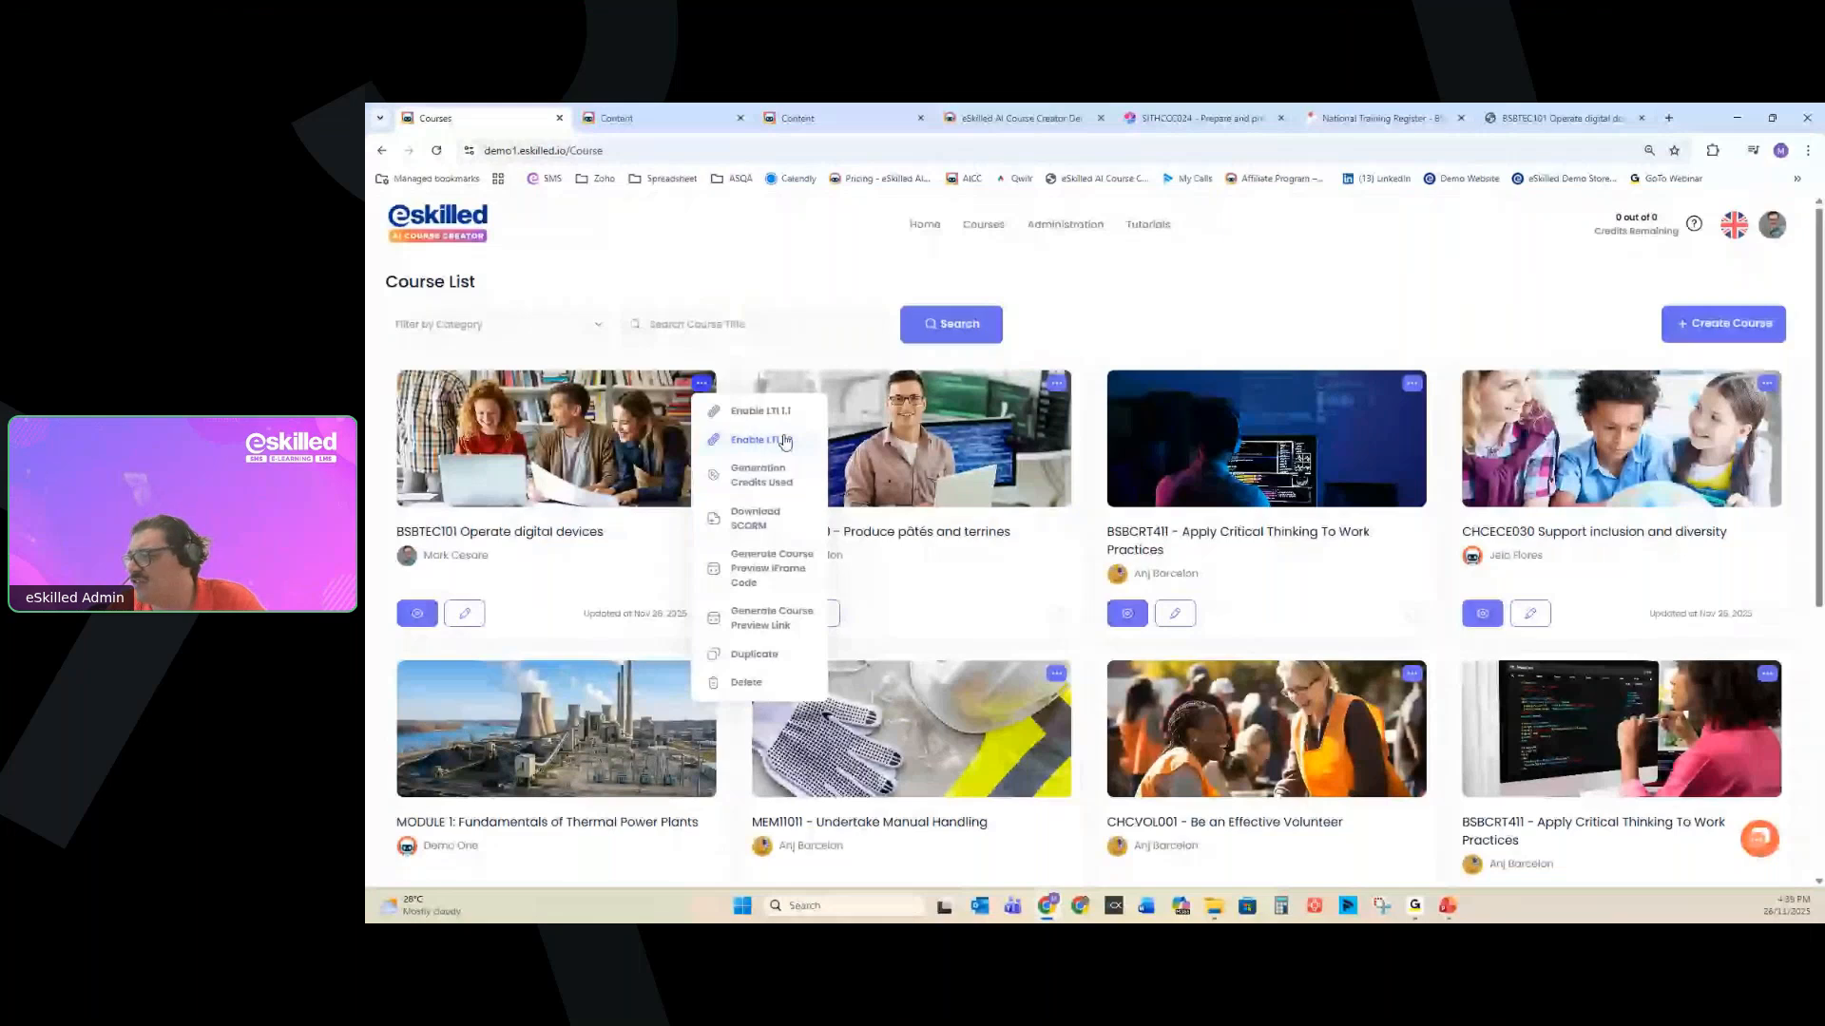
# Check the generation credits used by BSBTEC101 Operate digital devices, and review the course's other sharing and preview options.
pyautogui.click(761, 475)
pyautogui.doubleClick(1120, 675)
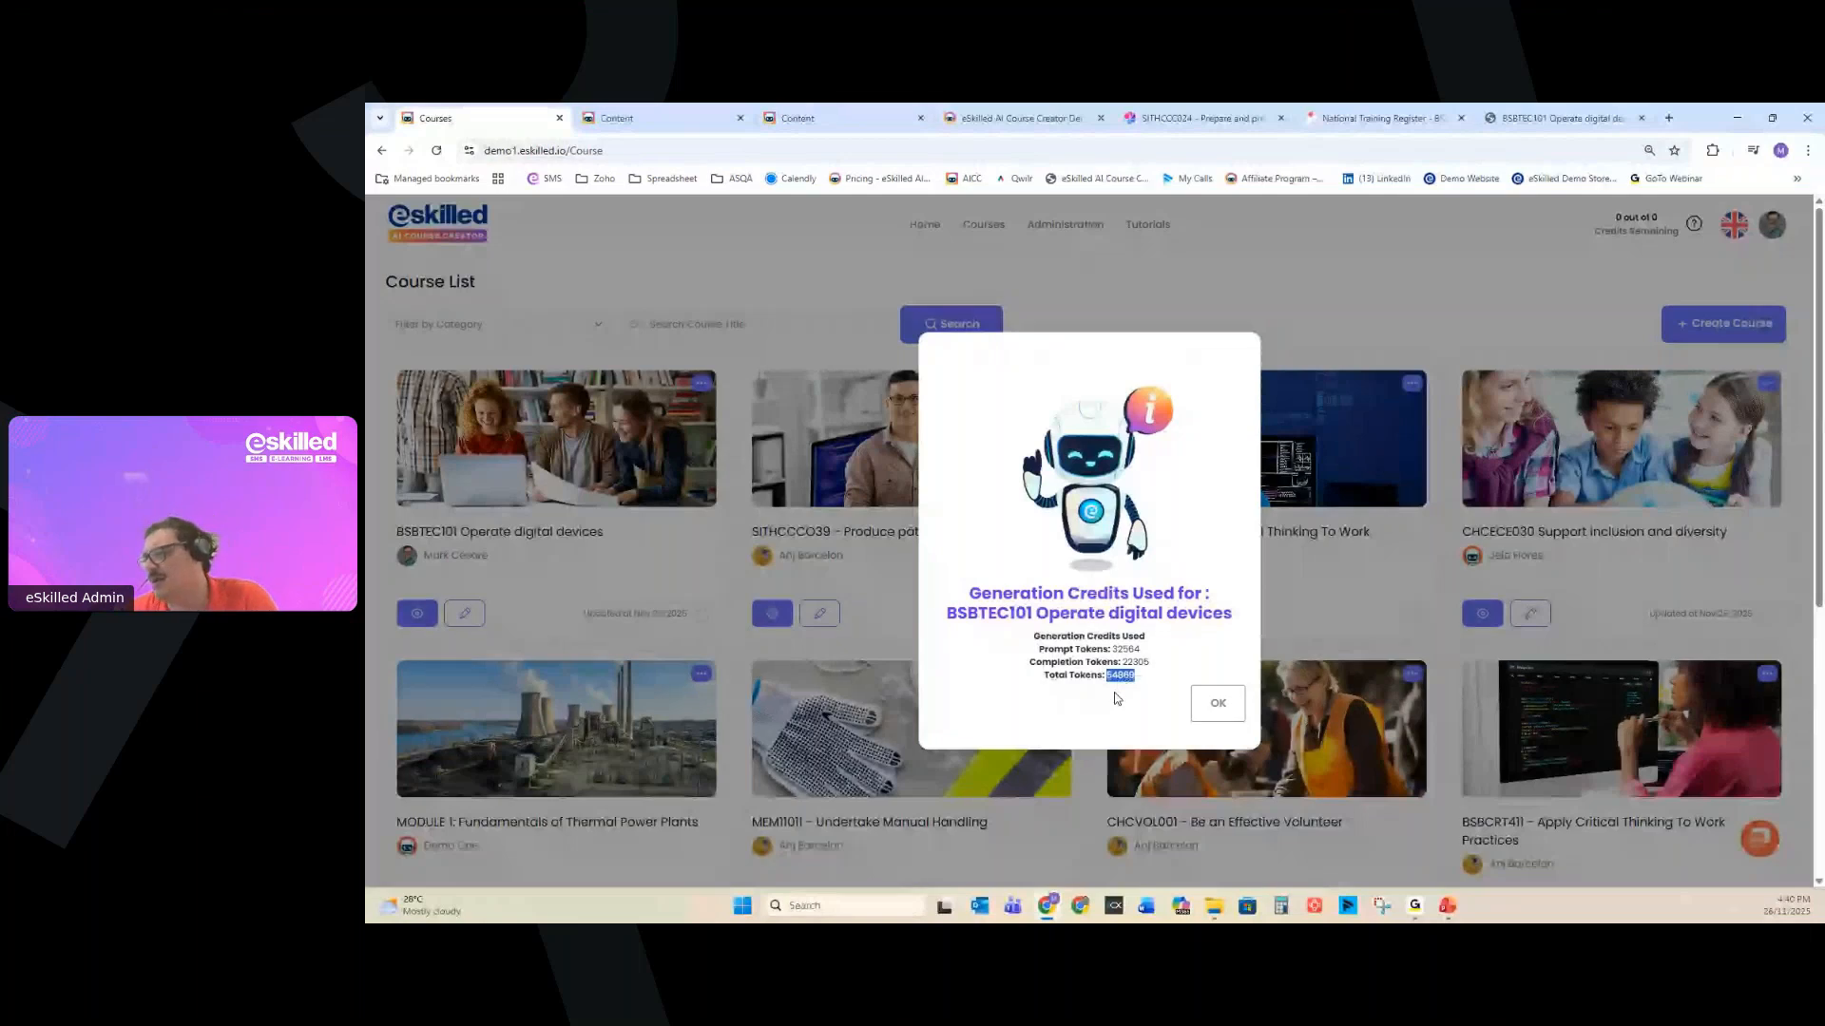
pyautogui.click(1220, 708)
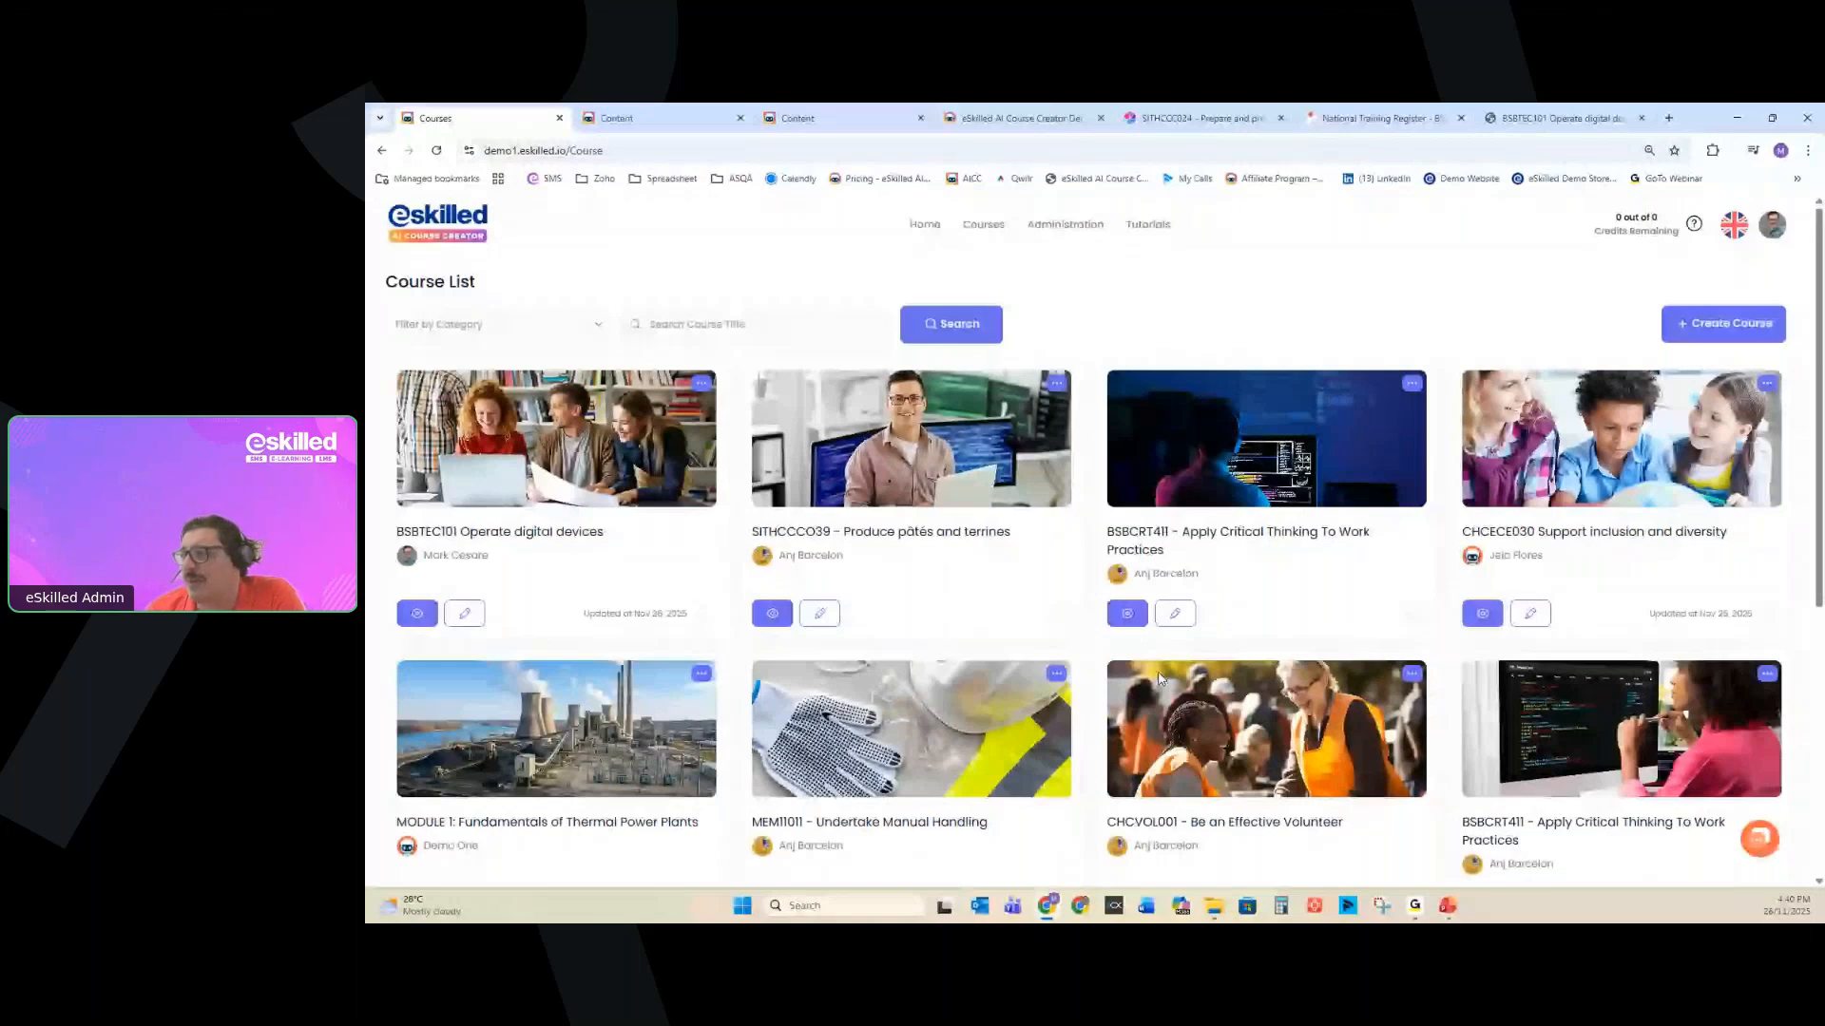
pyautogui.click(702, 384)
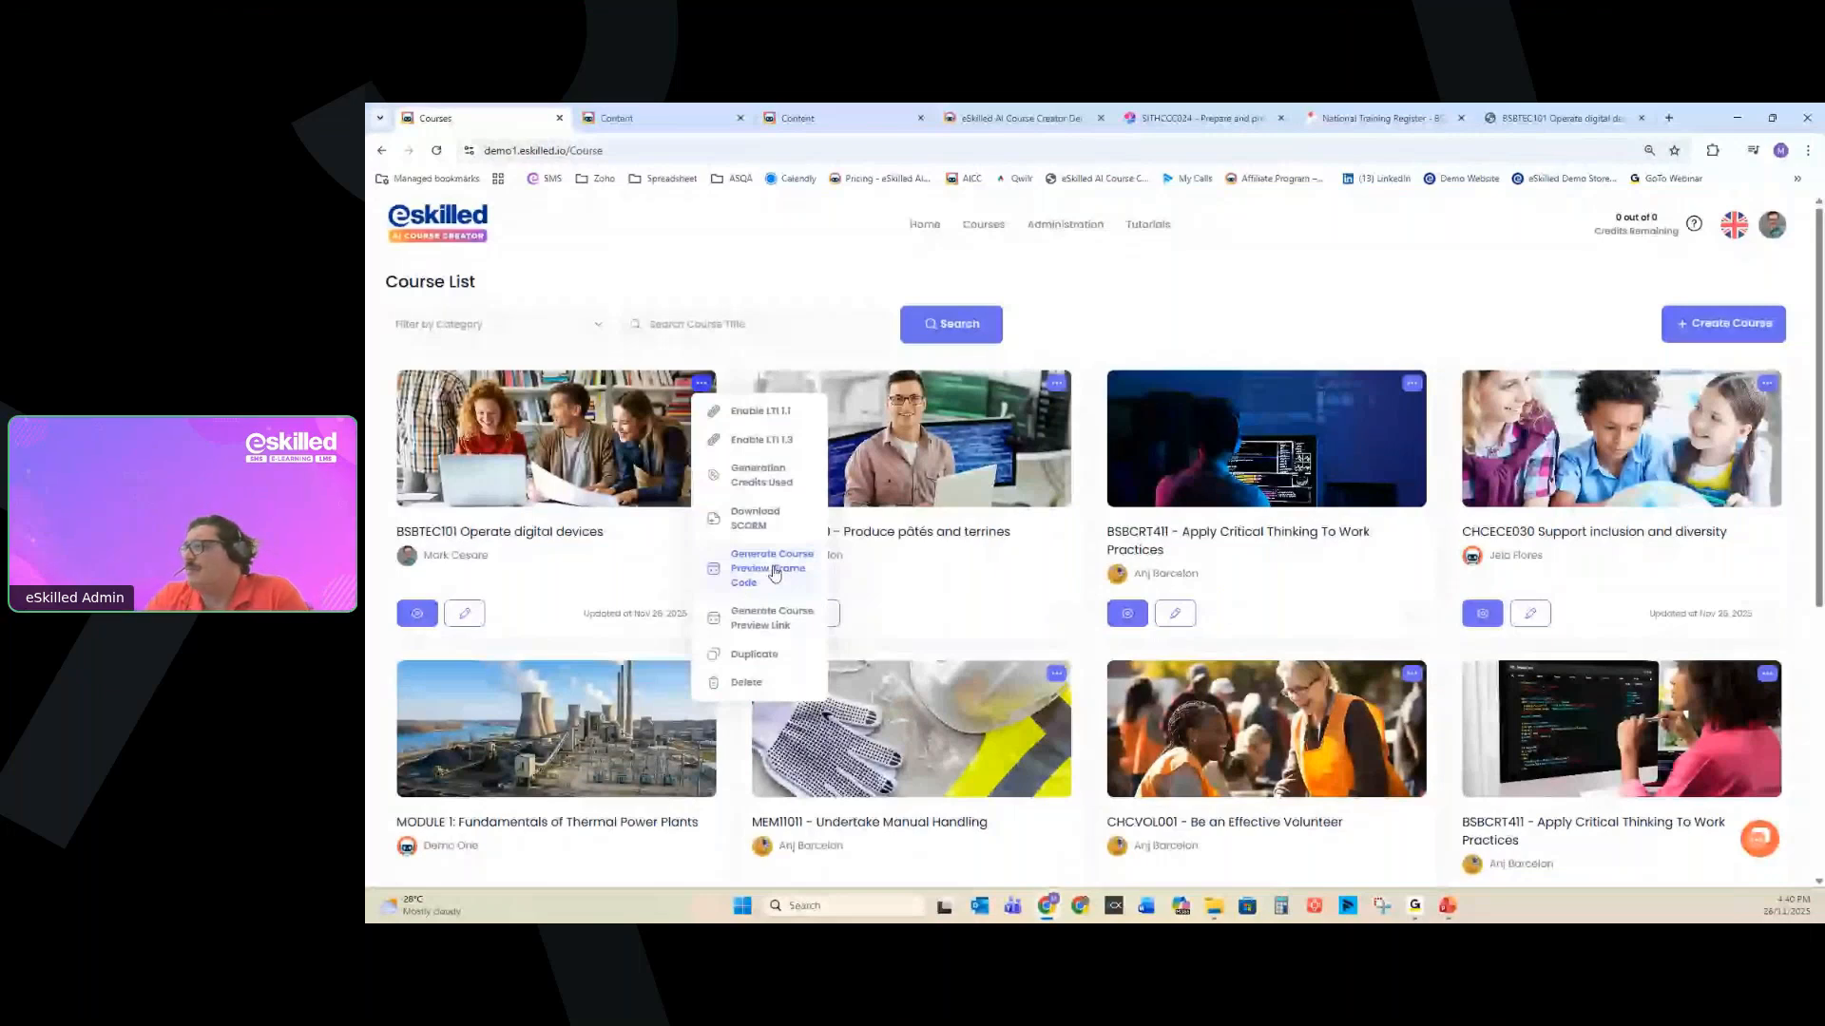
pyautogui.click(1369, 323)
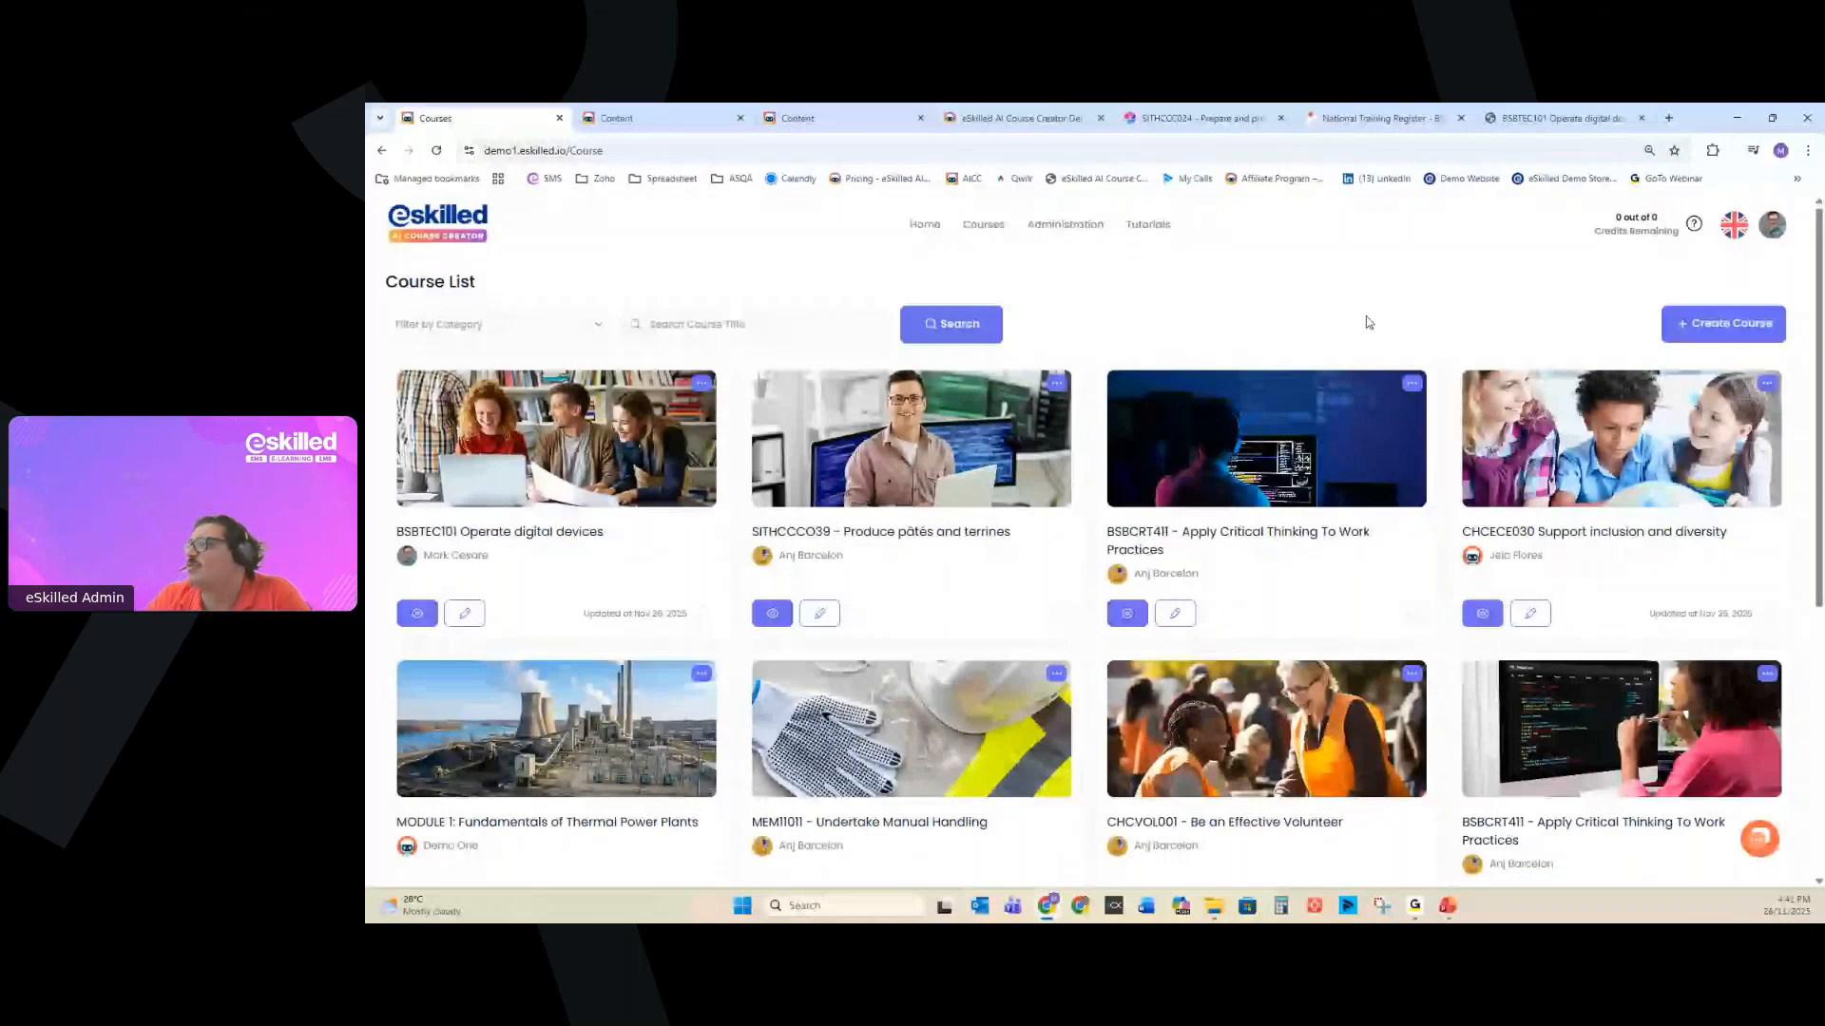
# Start the learner preview of BSBTEC101 Operate digital devices, view its Learning Objectives page, and return to the course list.
pyautogui.click(1759, 839)
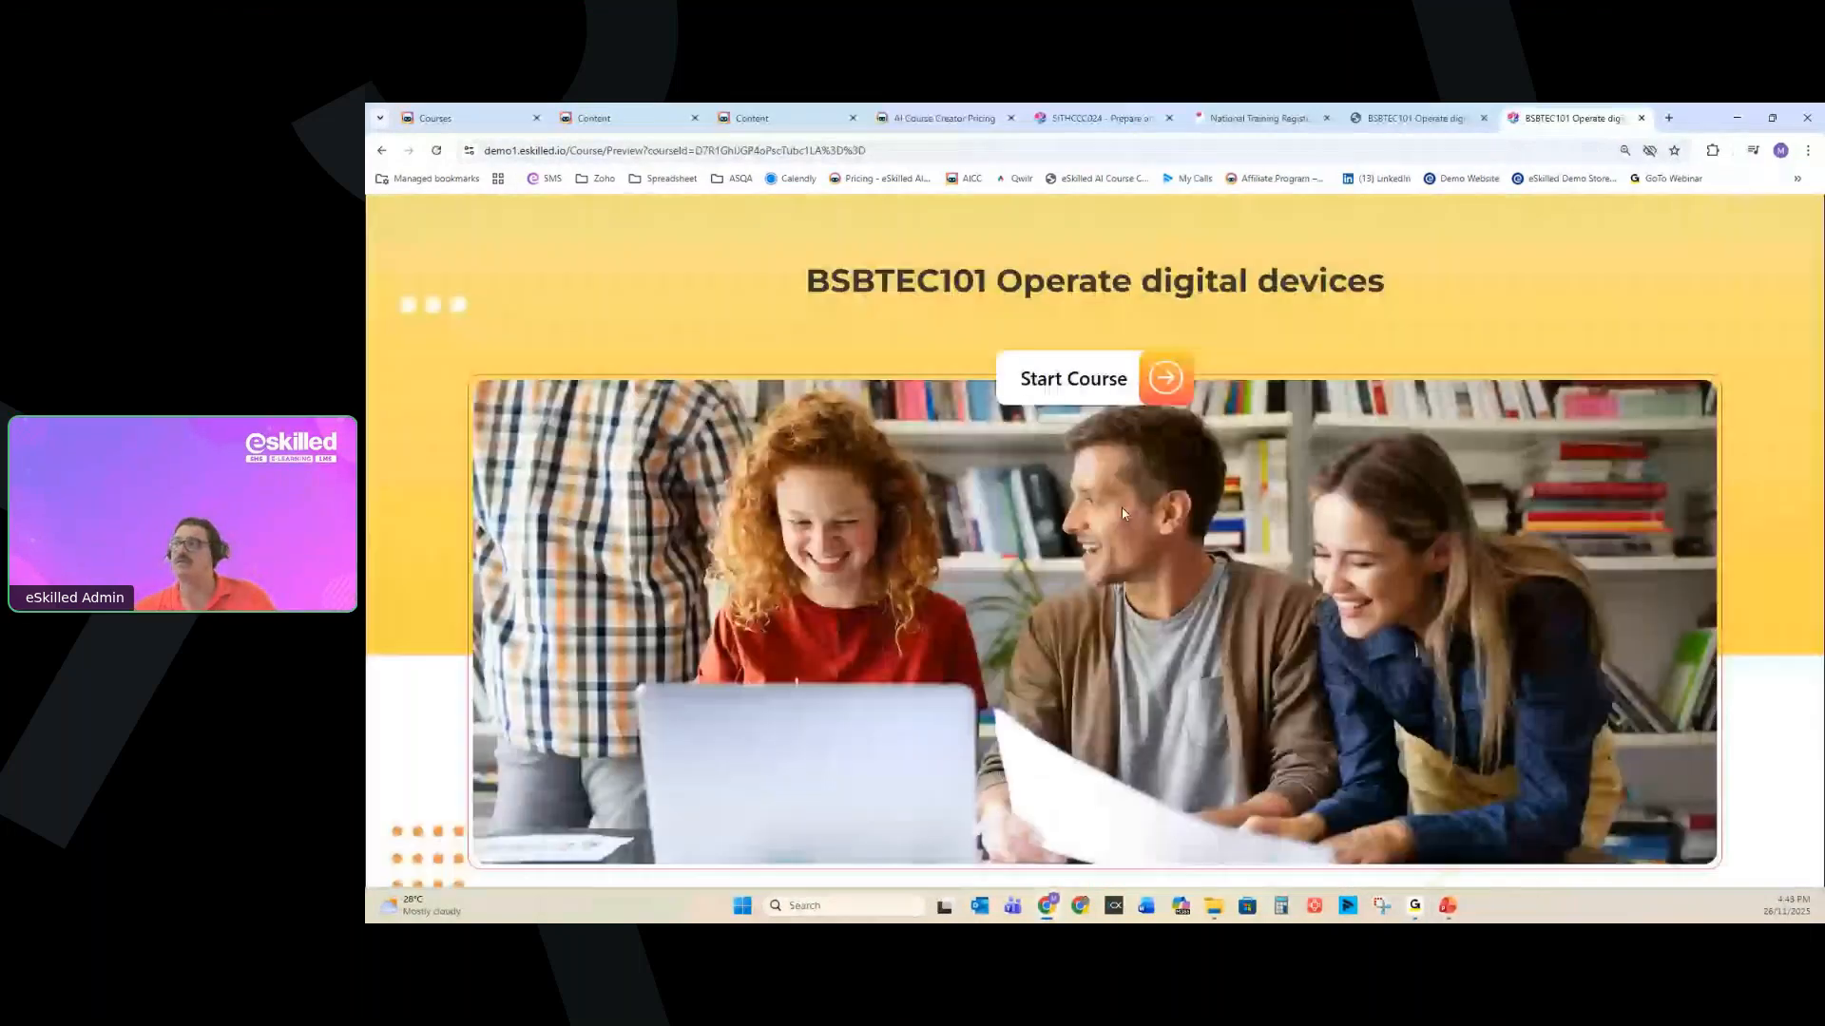
pyautogui.click(1073, 378)
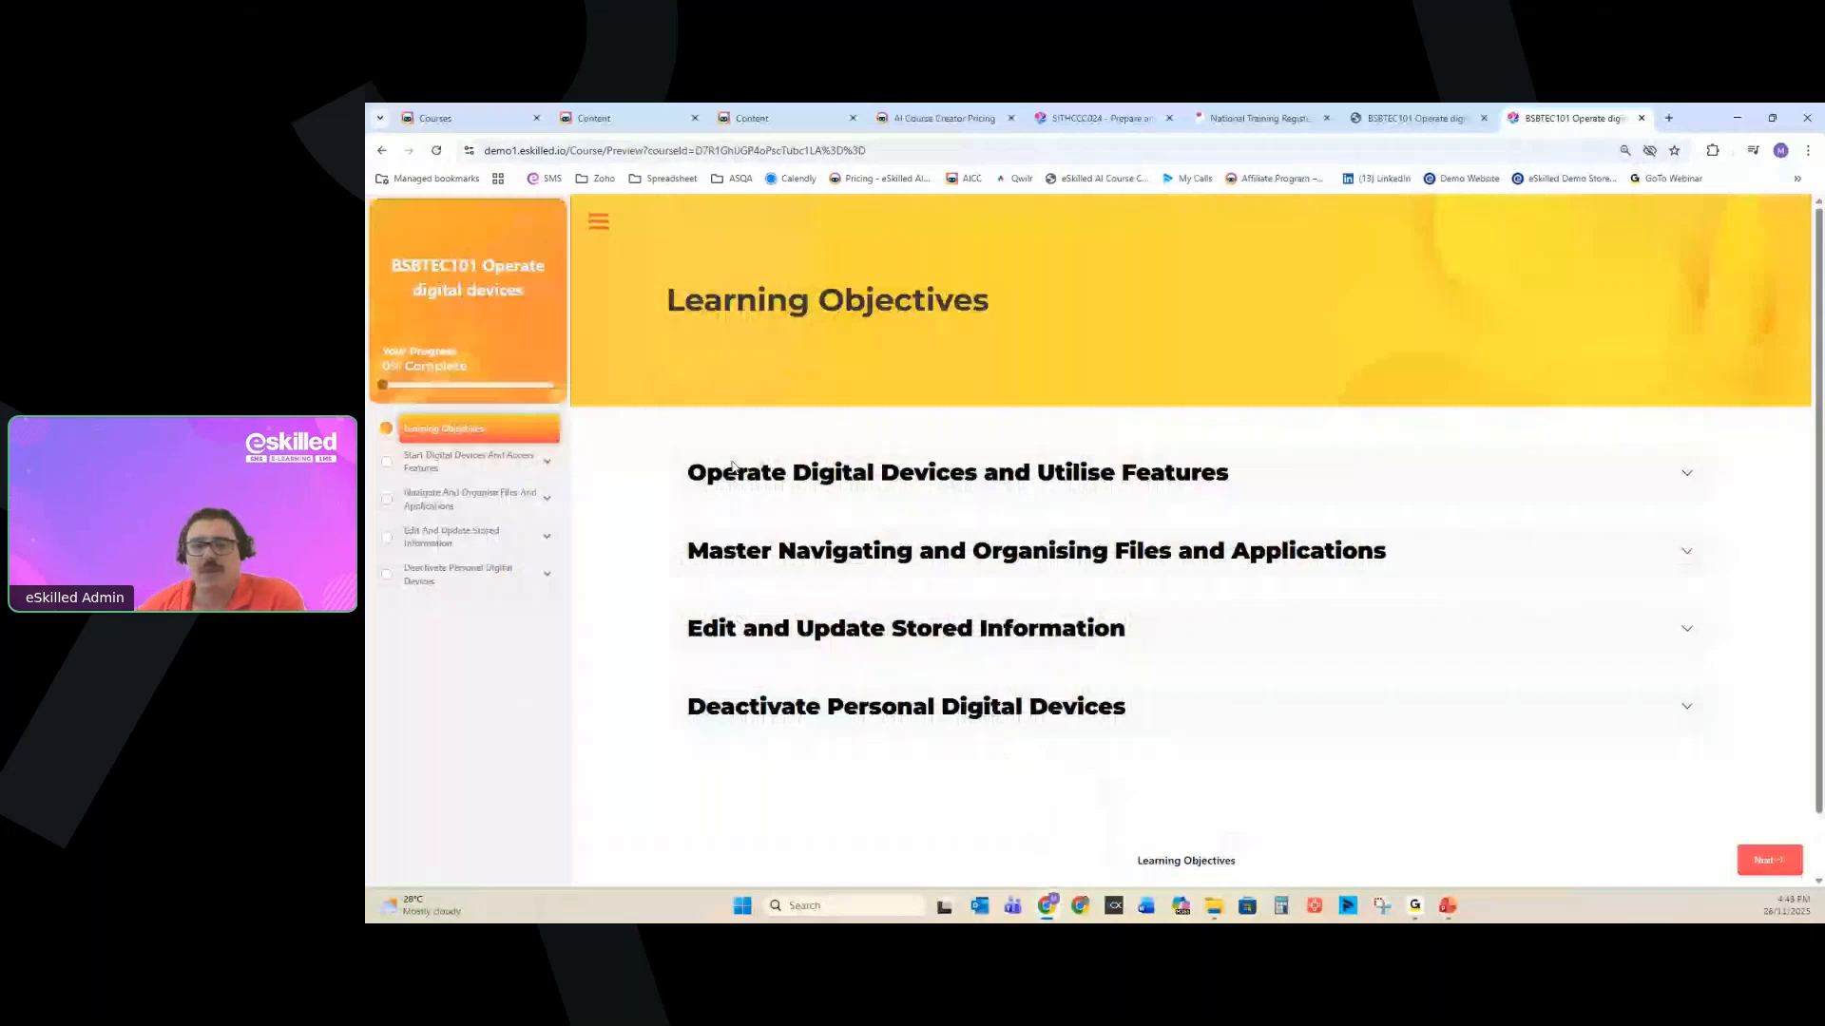
pyautogui.click(466, 118)
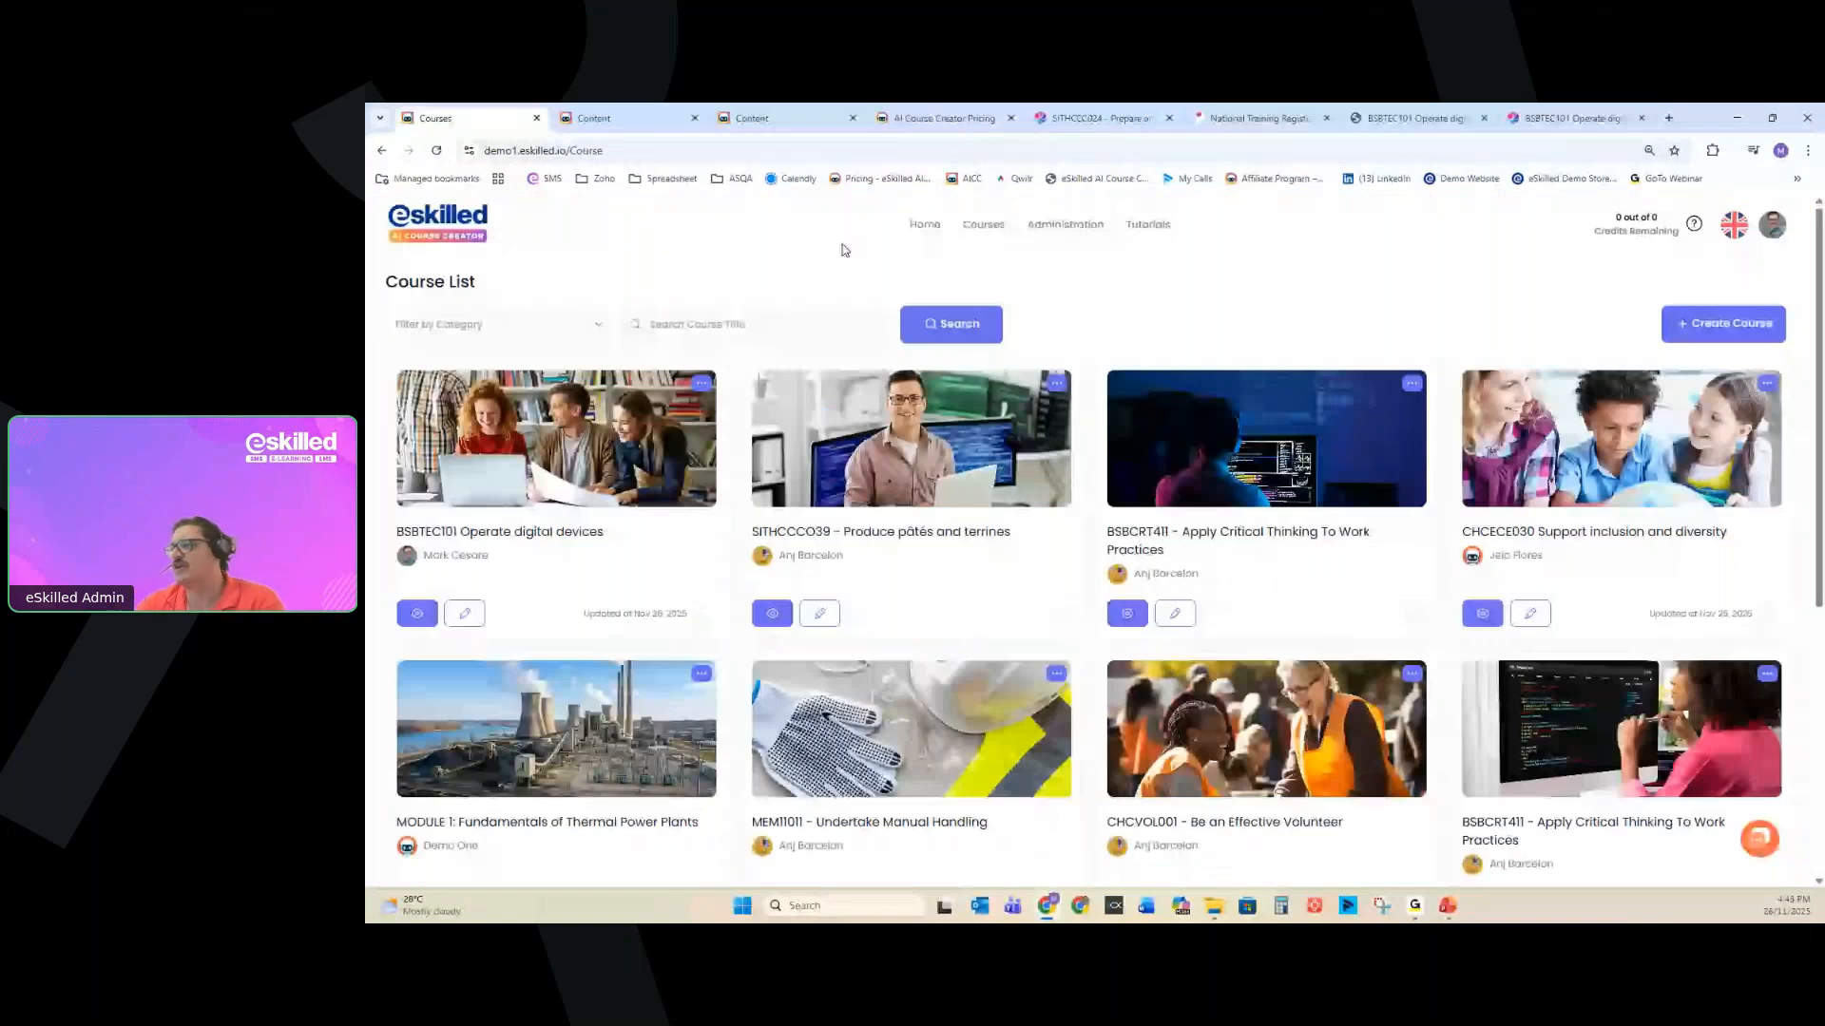
# On the AI Course Creator pricing page, examine the Starter plan's user, storage and monthly AI generation credit allowances.
pyautogui.click(936, 119)
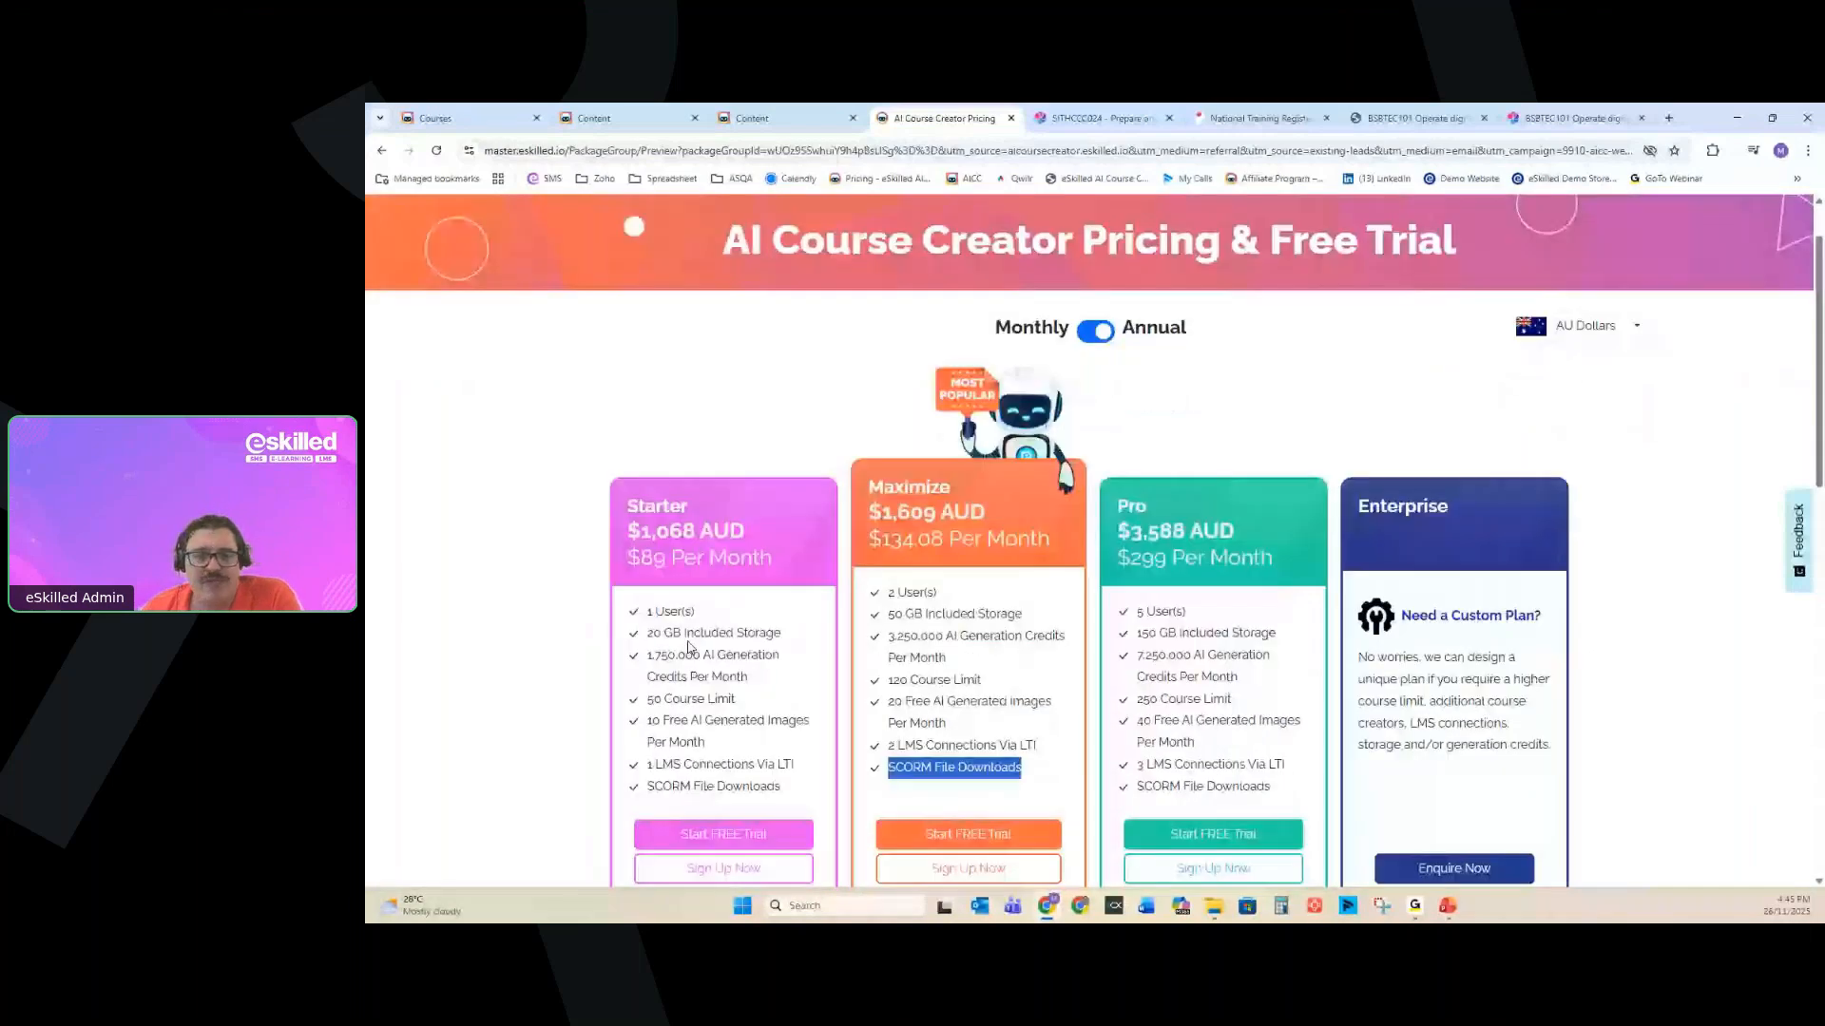
pyautogui.moveTo(646, 612); pyautogui.dragTo(710, 619)
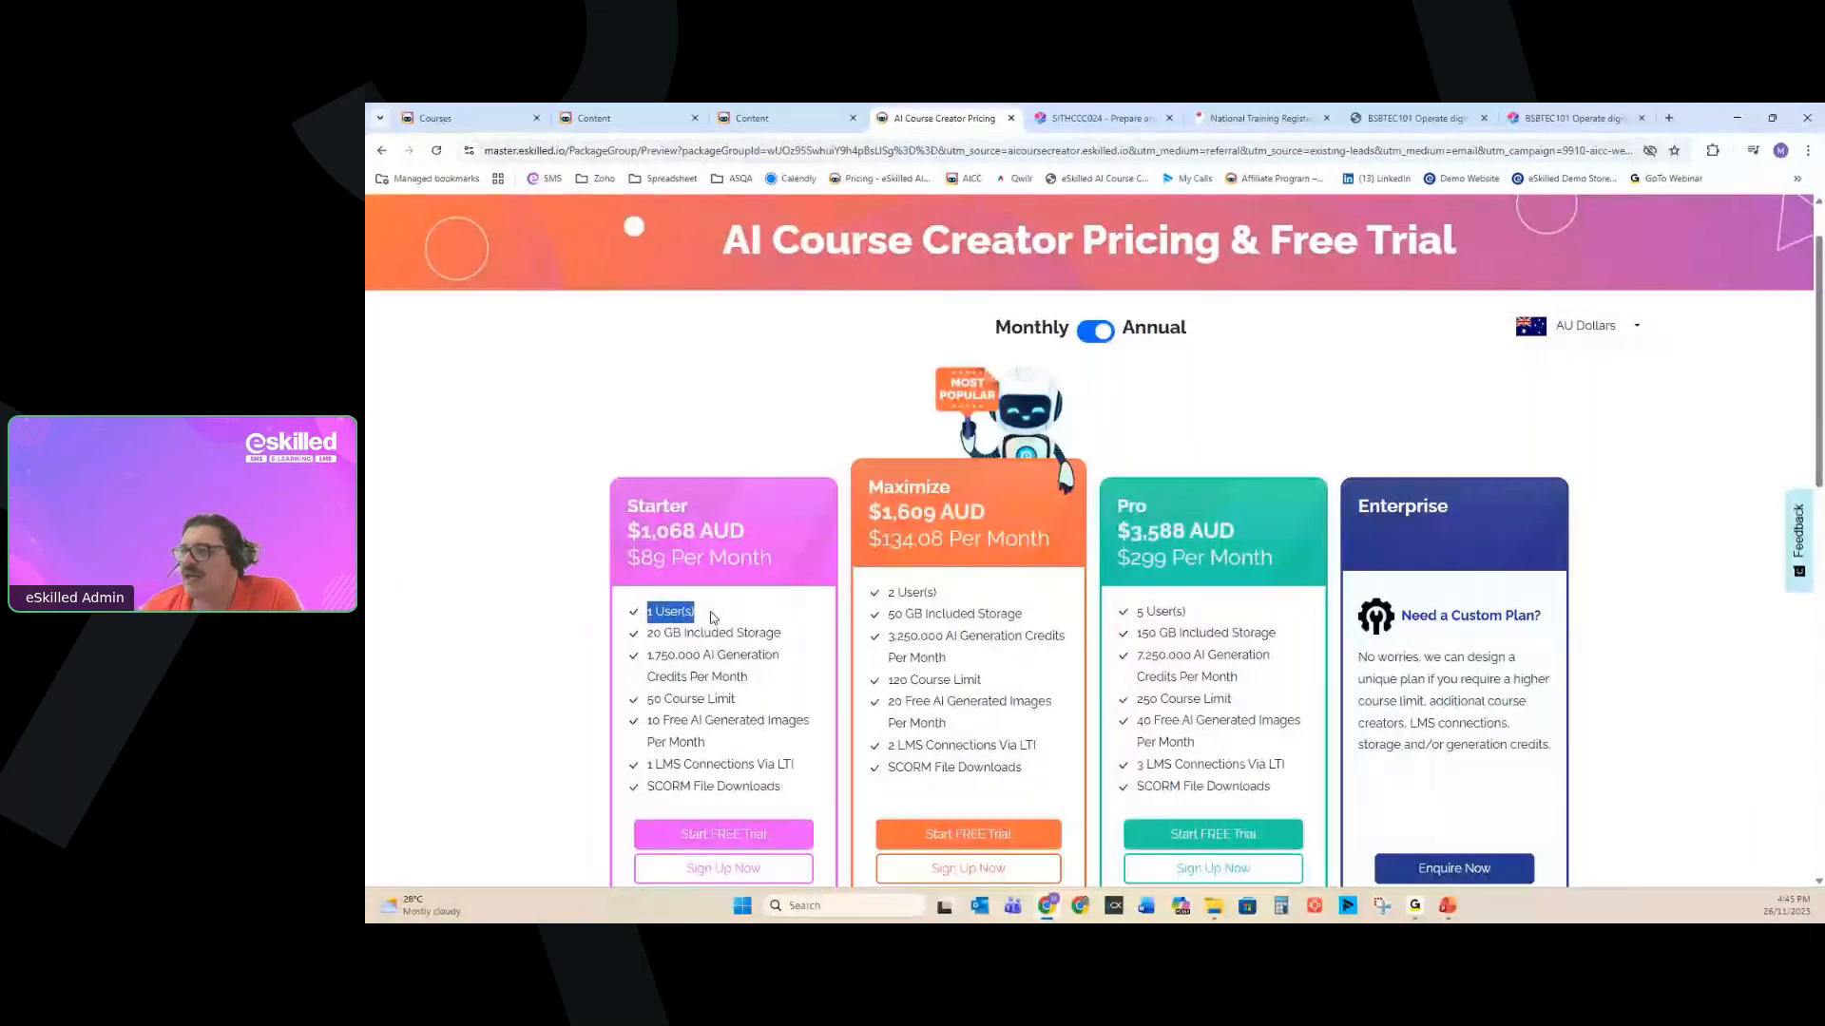
pyautogui.moveTo(648, 632); pyautogui.dragTo(788, 635)
pyautogui.click(807, 640)
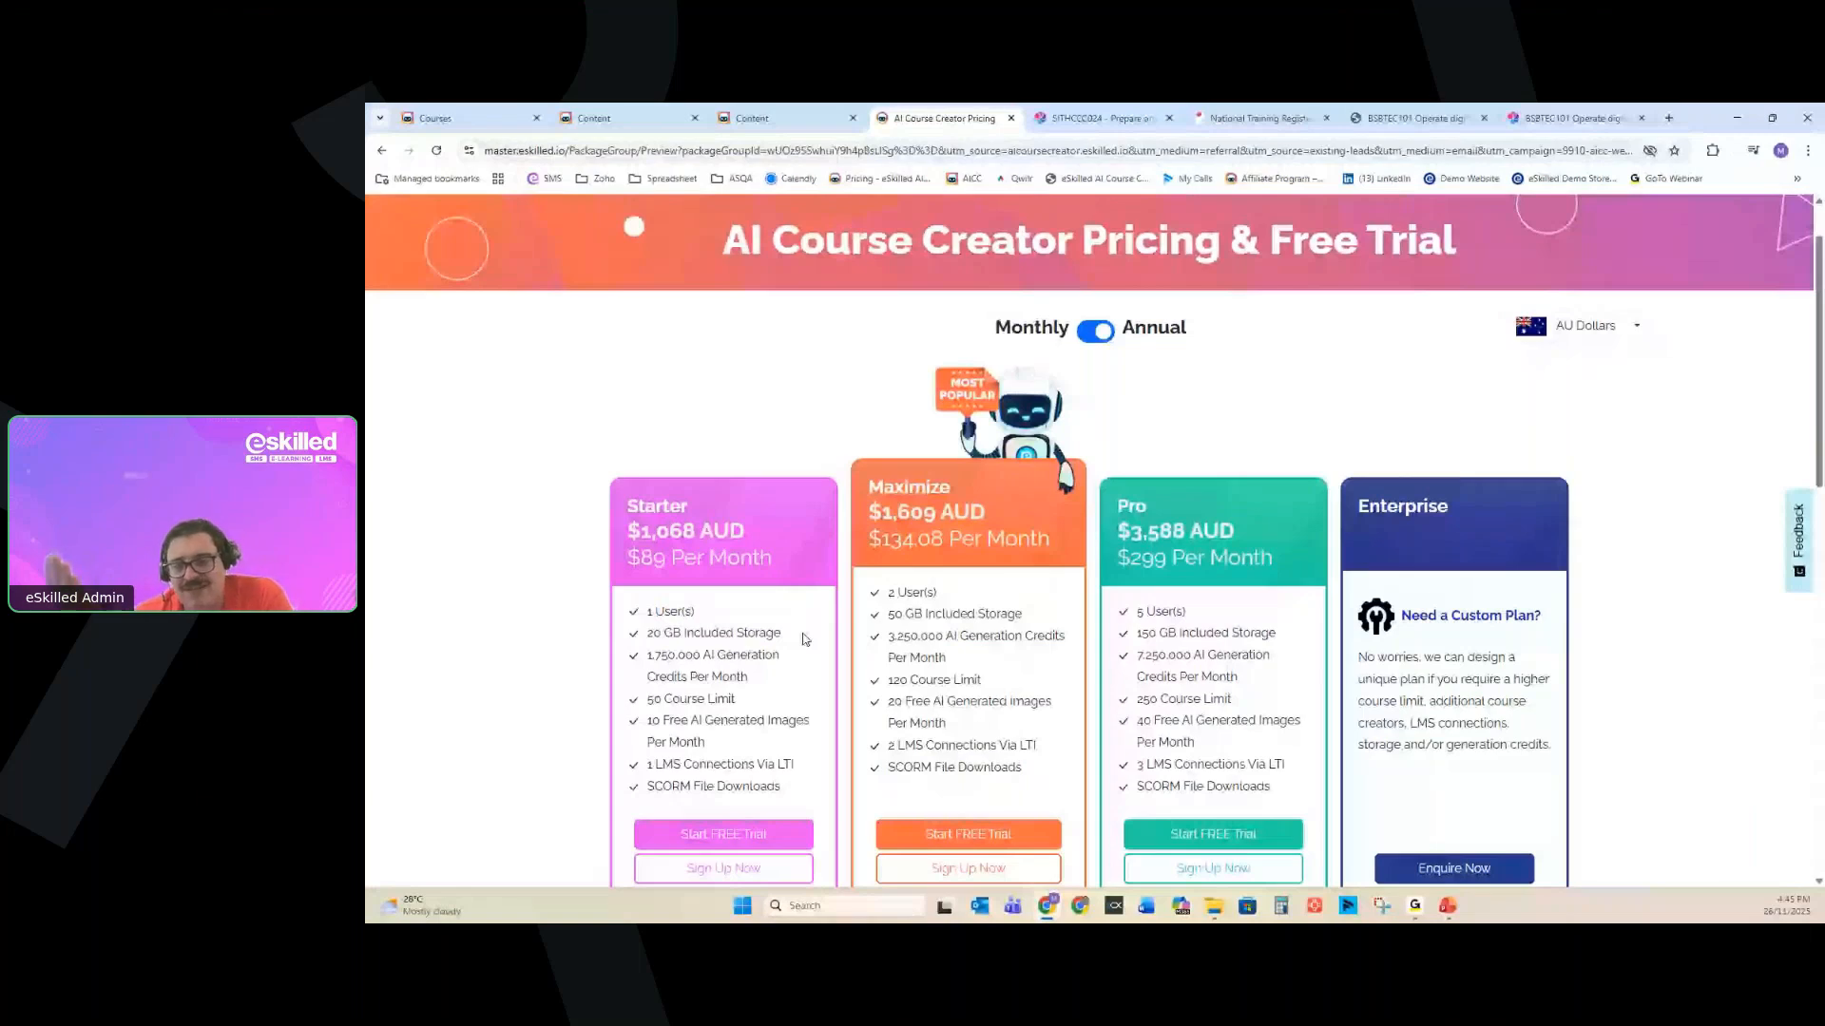
pyautogui.scroll(-1, 803, 639)
pyautogui.moveTo(647, 578); pyautogui.dragTo(751, 601)
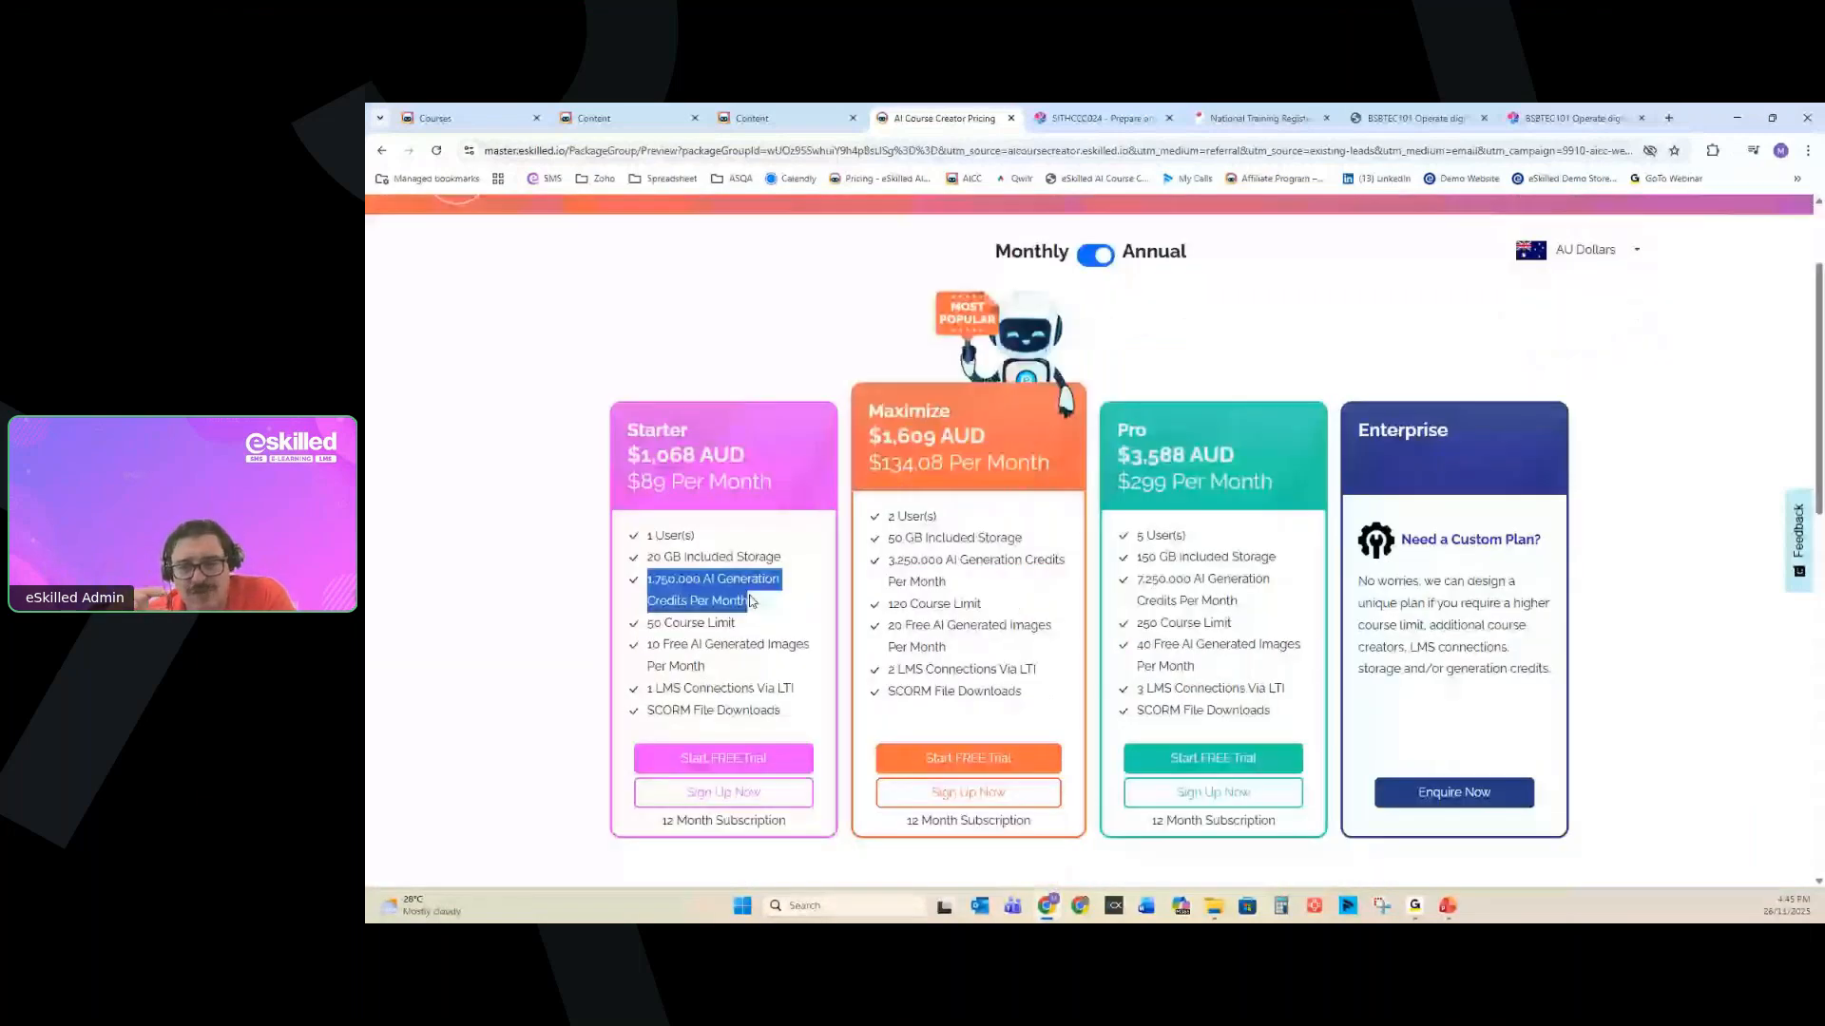